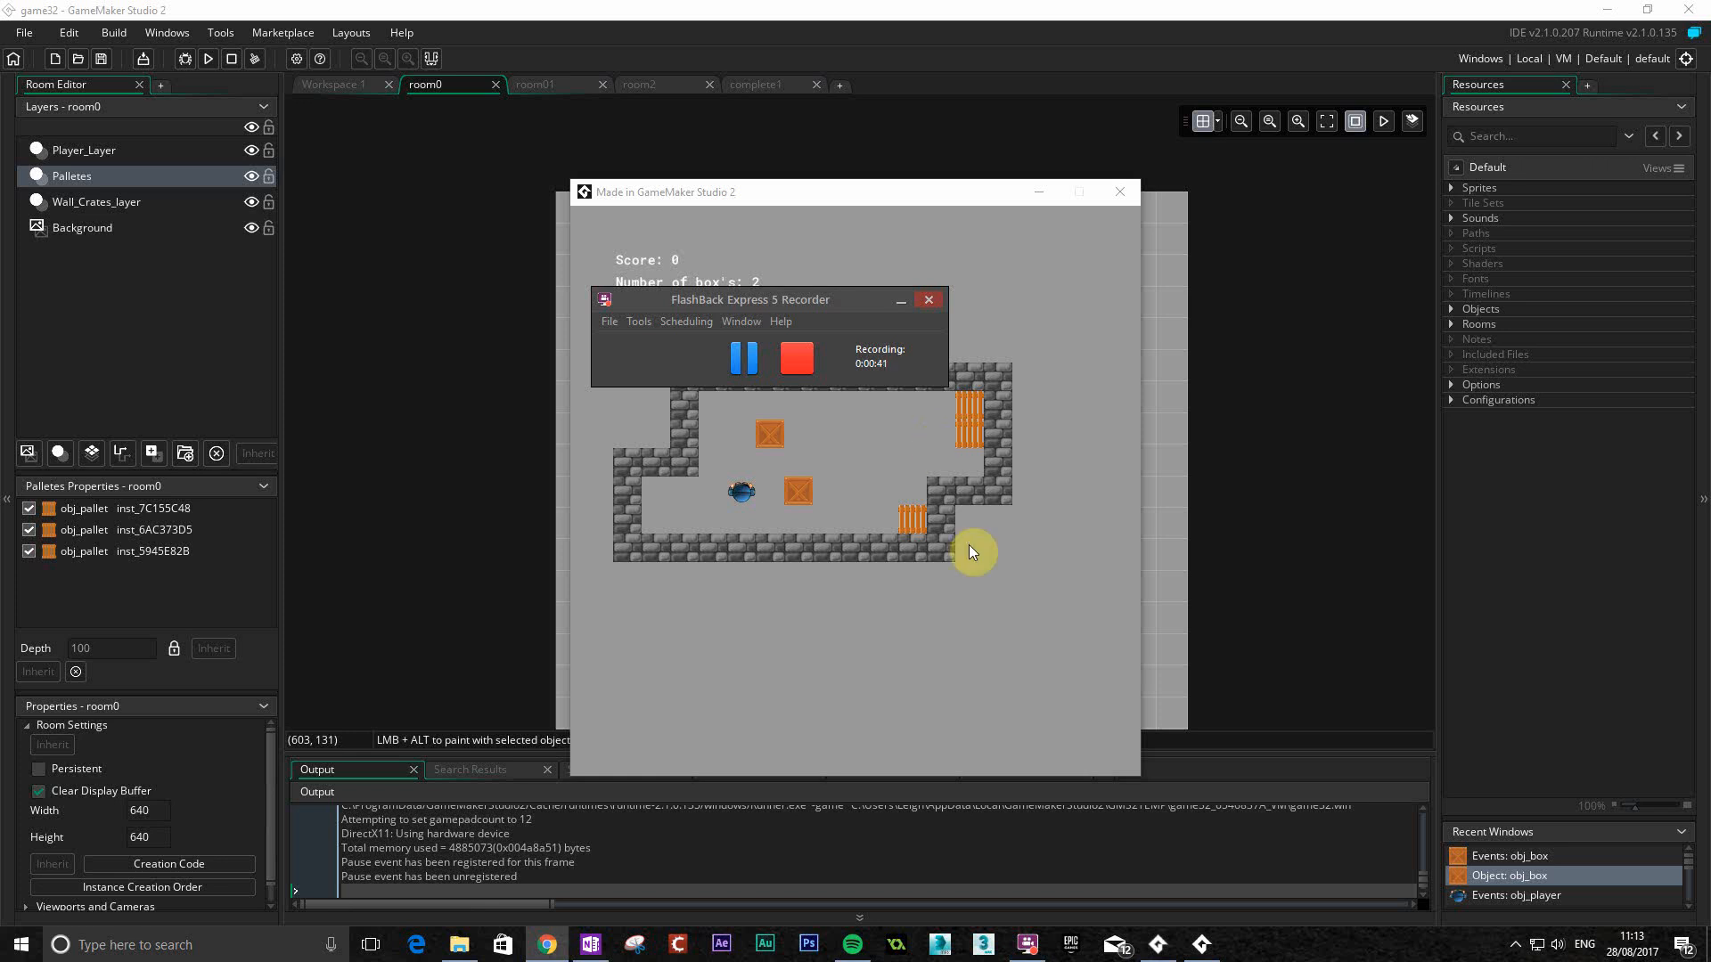
Play the running first puzzle, walking the player around and pushing the upper box down to the lower box's row, beside the wall corner.
left_click(1057, 624)
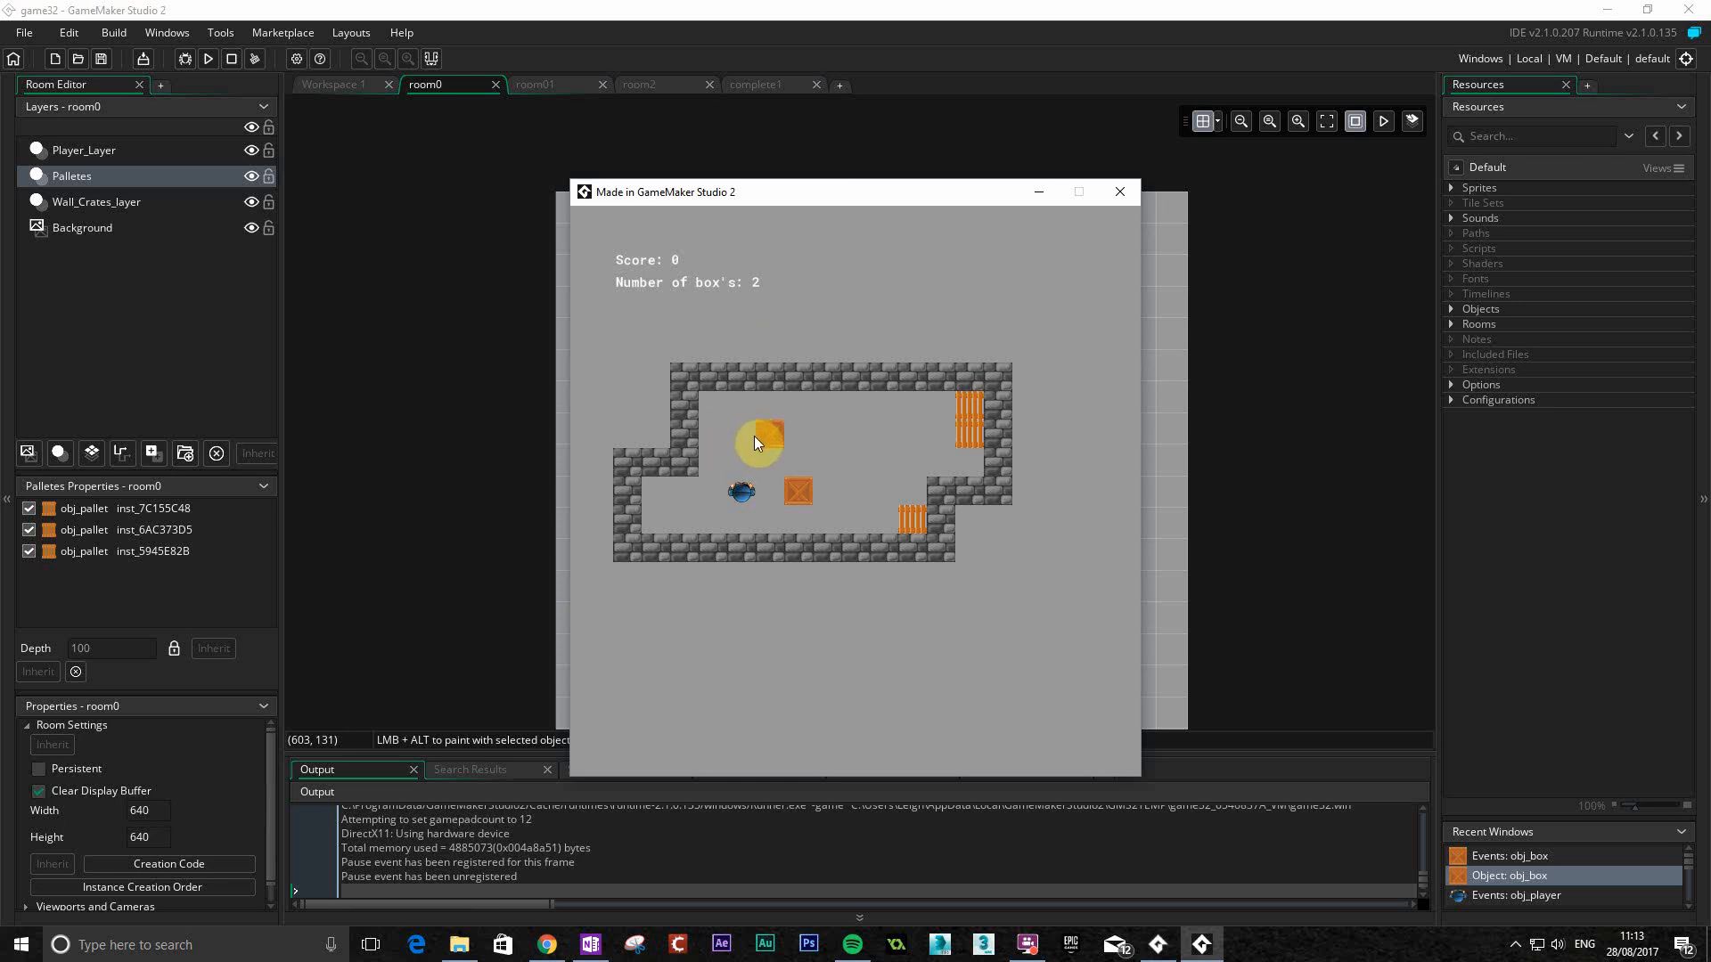
key("Down")
key("Left")
key("Right")
key("Left")
key("Left")
key("Left")
key("Up")
key("Right")
key("Right")
key("Right")
key("Right")
key("Down")
key("Right")
key("Right")
key("Right")
key("Right")
key("Right")
key("Up")
key("Up")
key("Up")
key("Right")
key("Right")
key("Left")
key("Left")
key("Left")
key("Left")
key("Left")
key("Left")
key("Down")
key("Down")
key("Right")
key("Down")
key("Down")
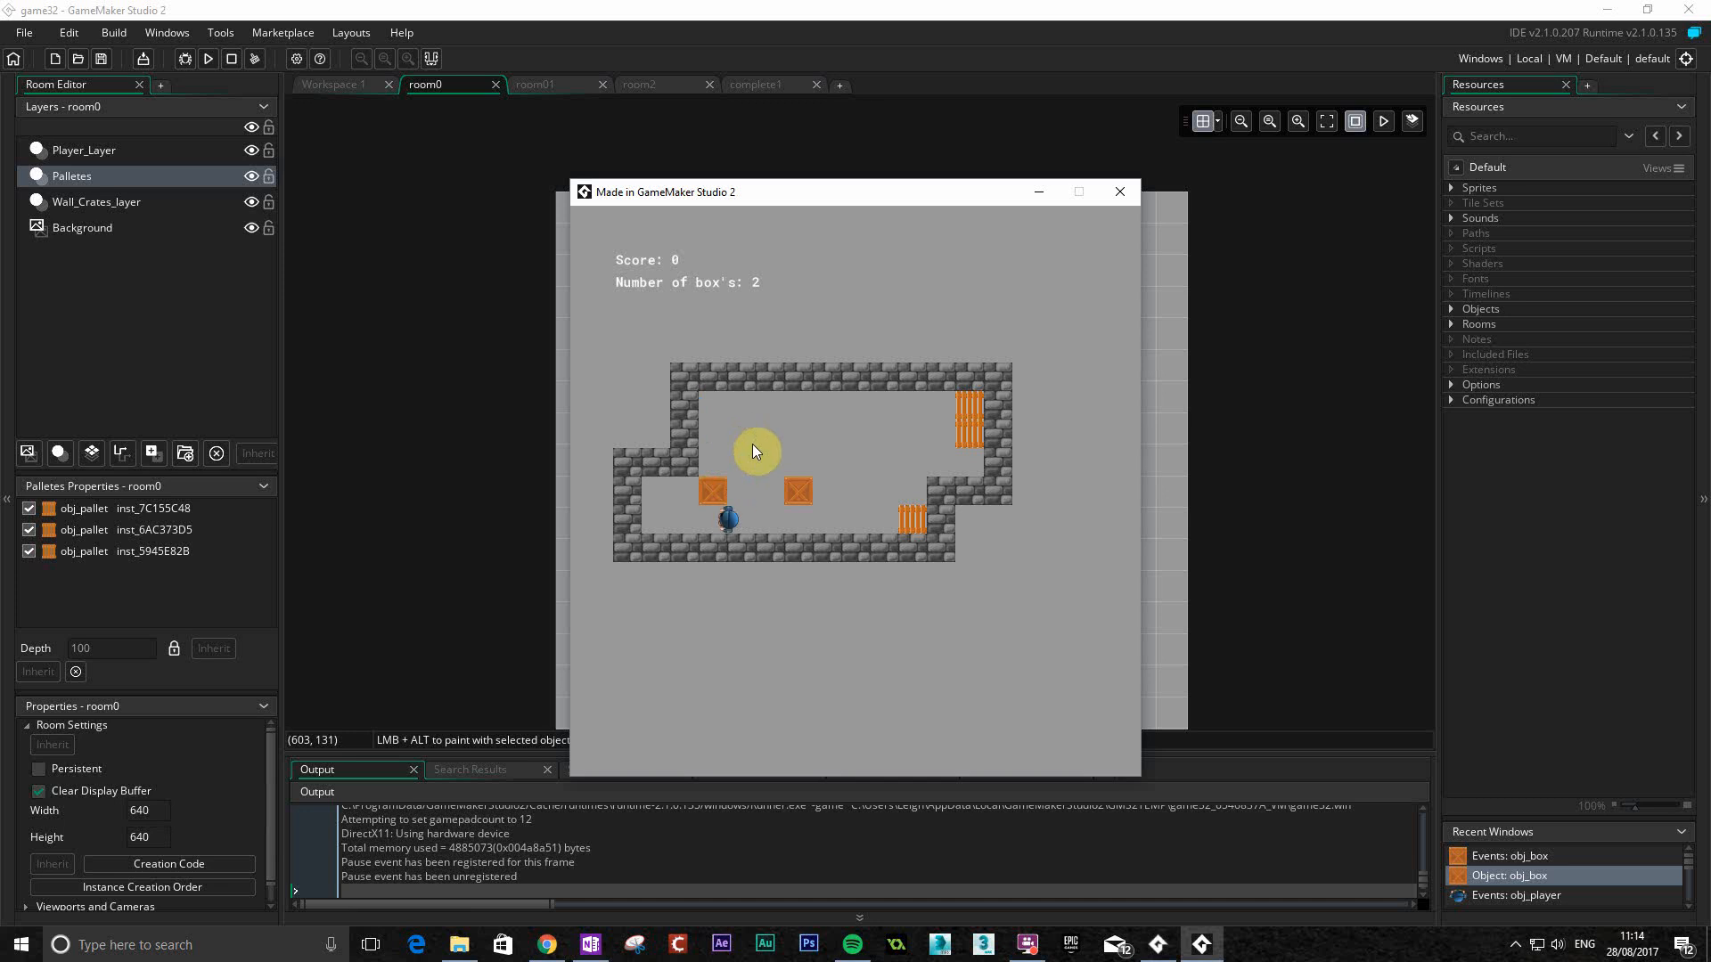
Go around behind the moved box and push it right along its row until it touches the second box.
key("Left")
key("Left")
key("Left")
key("Up")
key("Right")
key("Right")
key("Right")
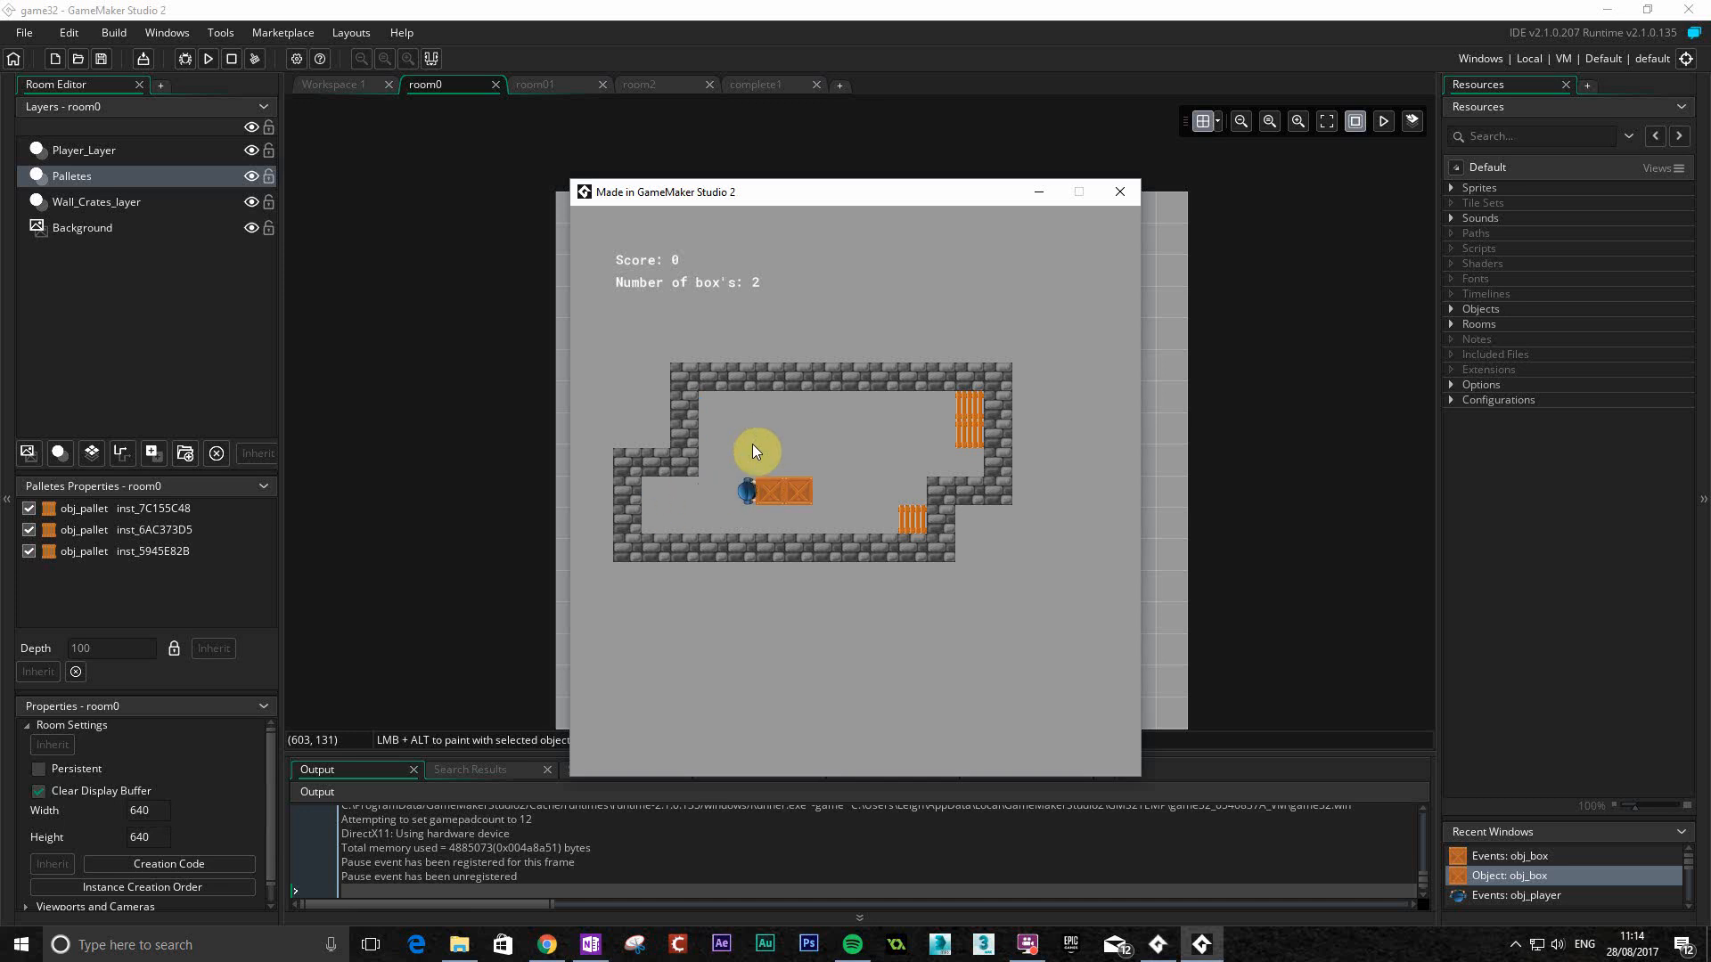
Walk below the box just moved and push it straight up against the upper wall.
key("Down")
key("Right")
key("Up")
key("Up")
key("Up")
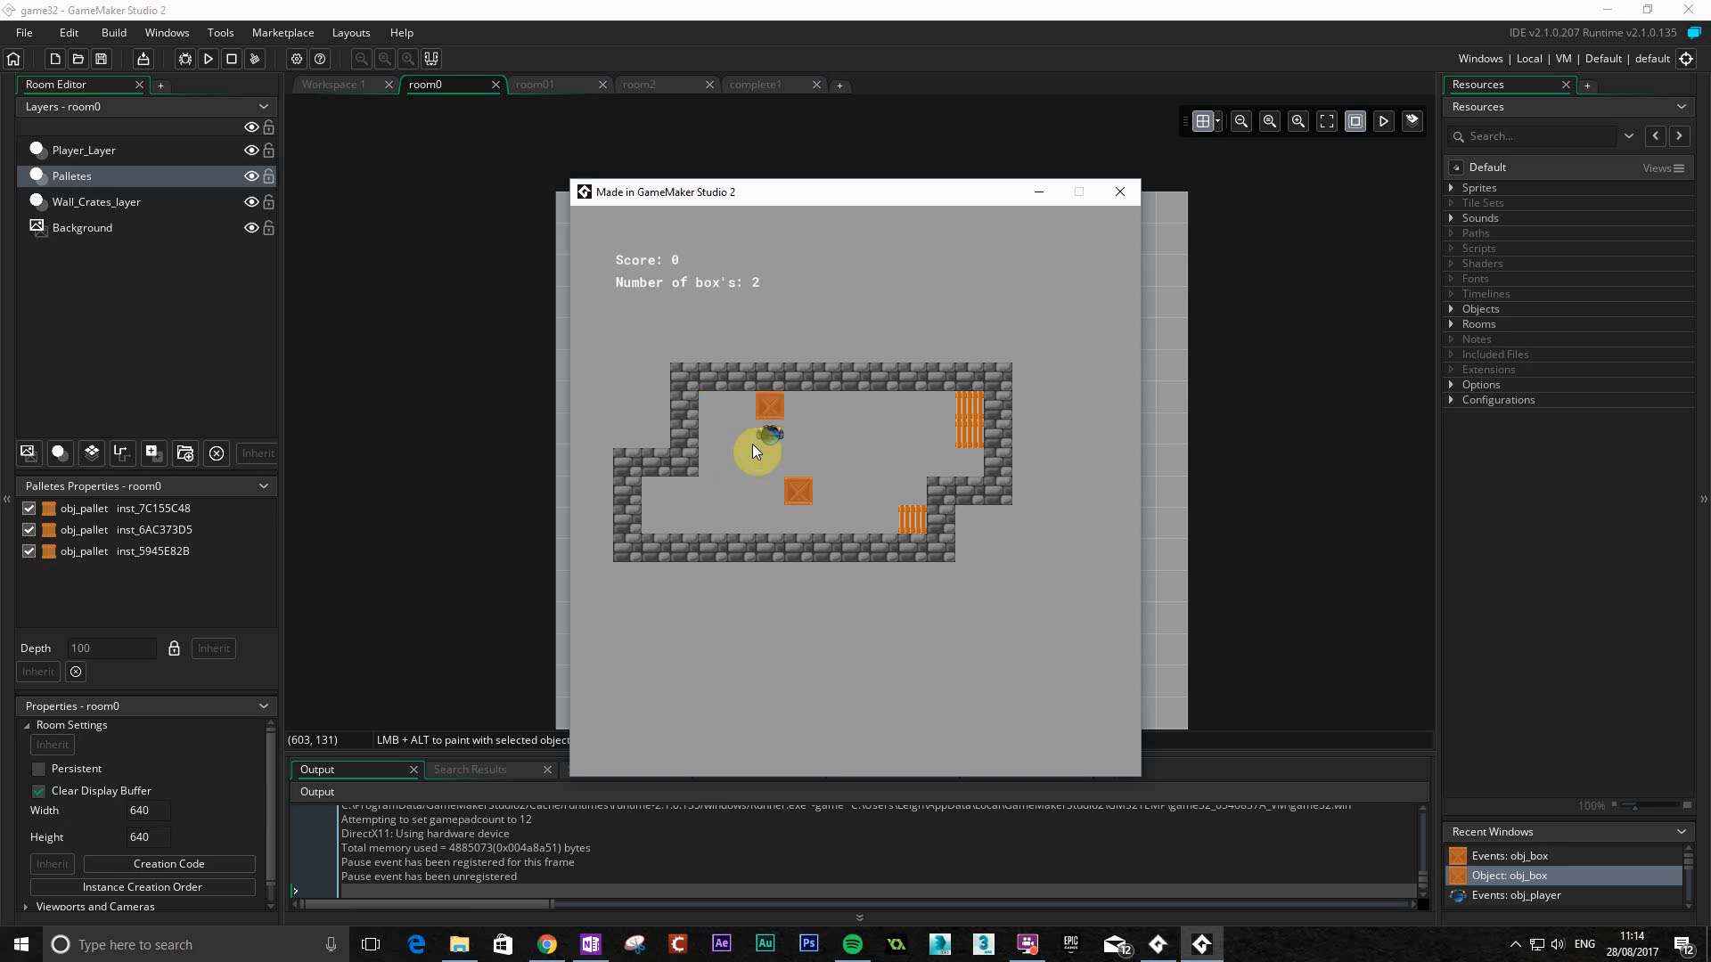
Push a box along the row under the upper wall onto the uppermost pallet, leaving the other box in place.
key("Down")
key("Down")
key("Down")
key("Right")
key("Right")
key("Right")
key("Right")
key("Up")
key("Left")
key("Down")
key("Left")
key("Up")
key("Up")
key("Left")
key("Up")
key("Right")
key("Right")
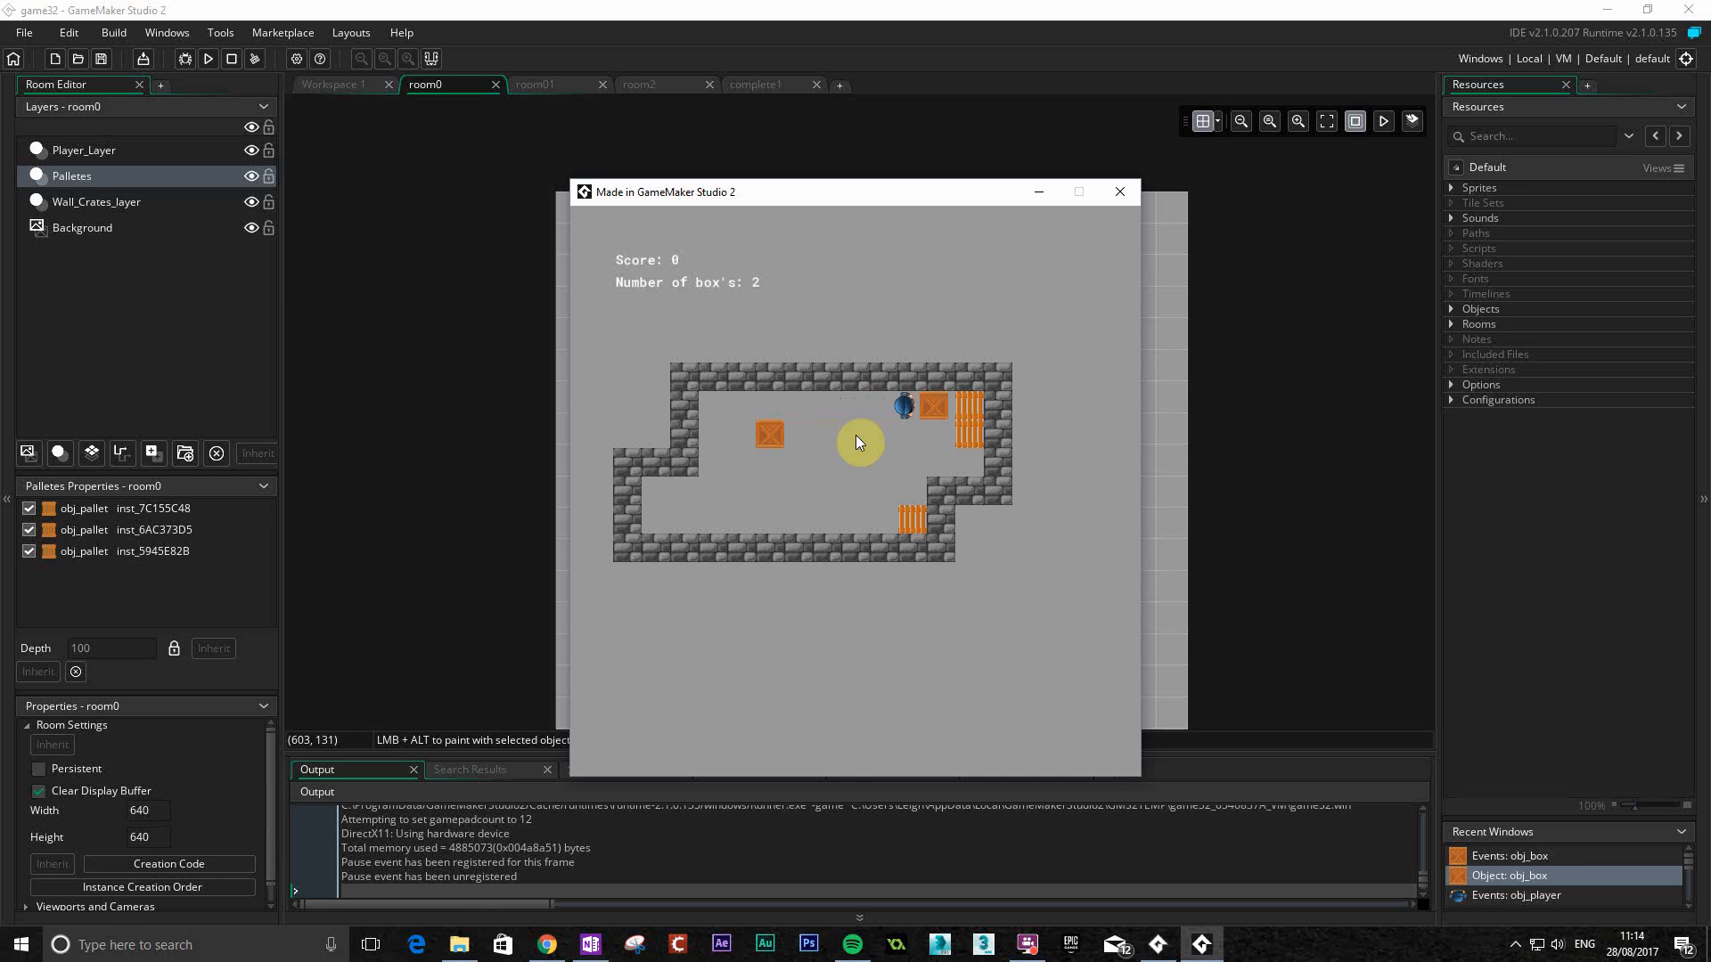
key("Down")
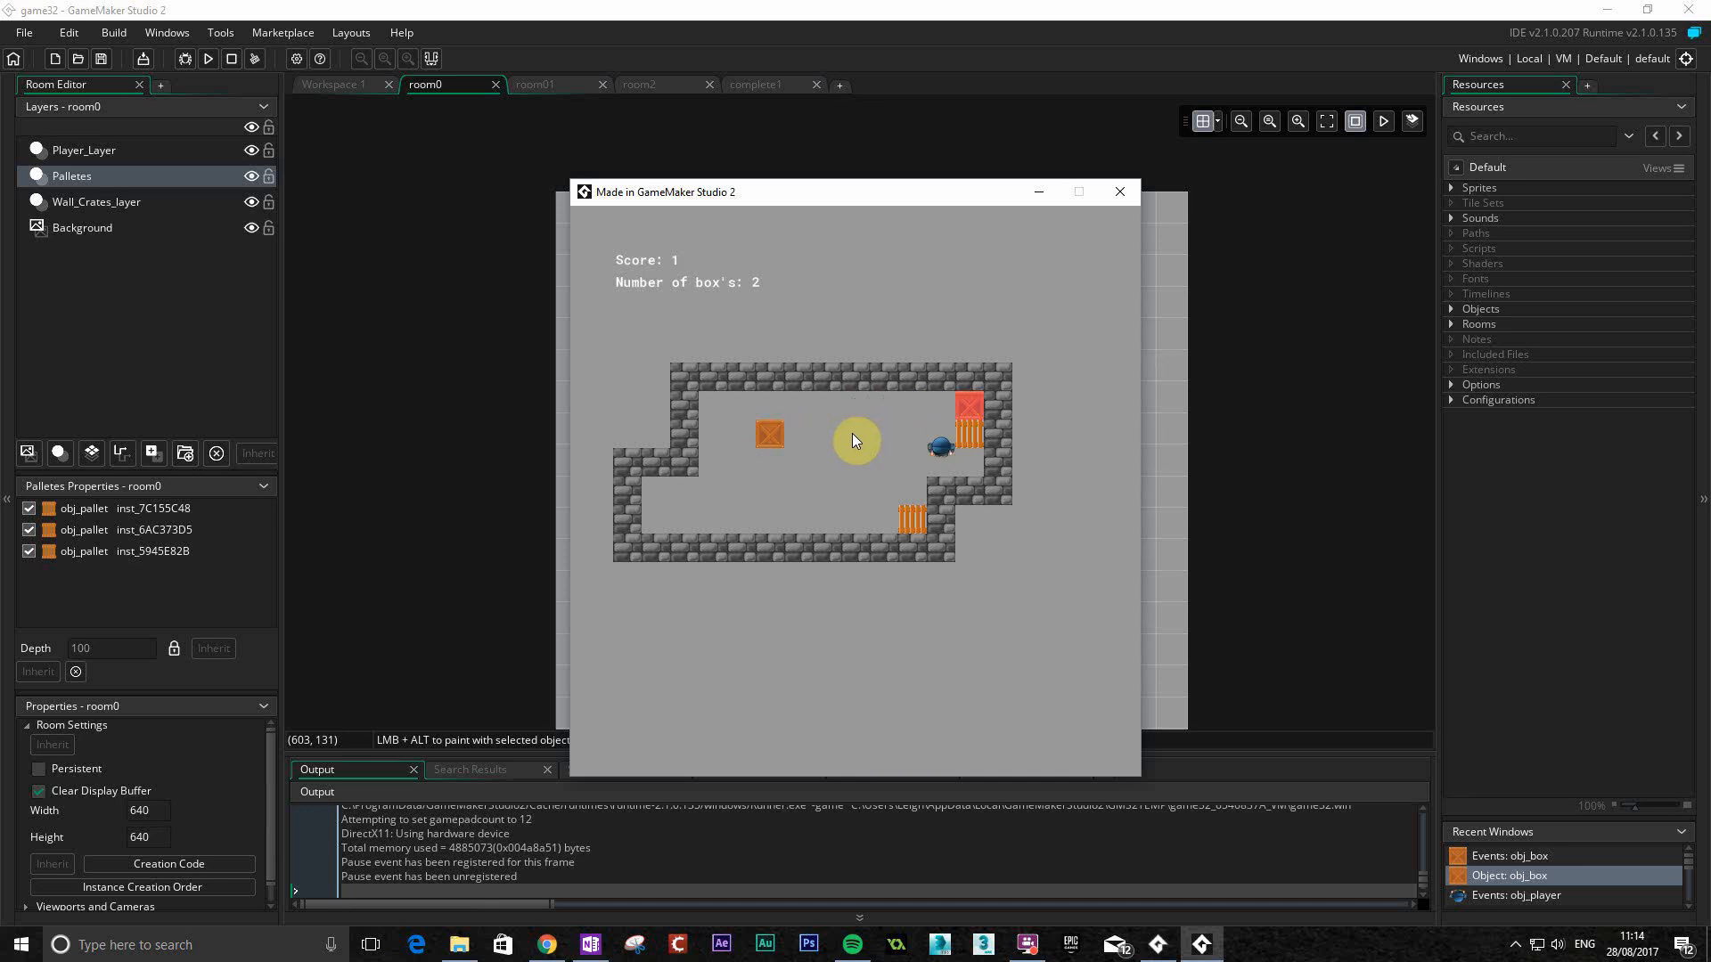
Walk the player around the placed box and over the pallet below it to test movement there.
key("Right")
key("Up")
key("Left")
key("Up")
key("Right")
key("Left")
key("Down")
key("Right")
key("Up")
key("Left")
key("Up")
key("Down")
key("Right")
key("Left")
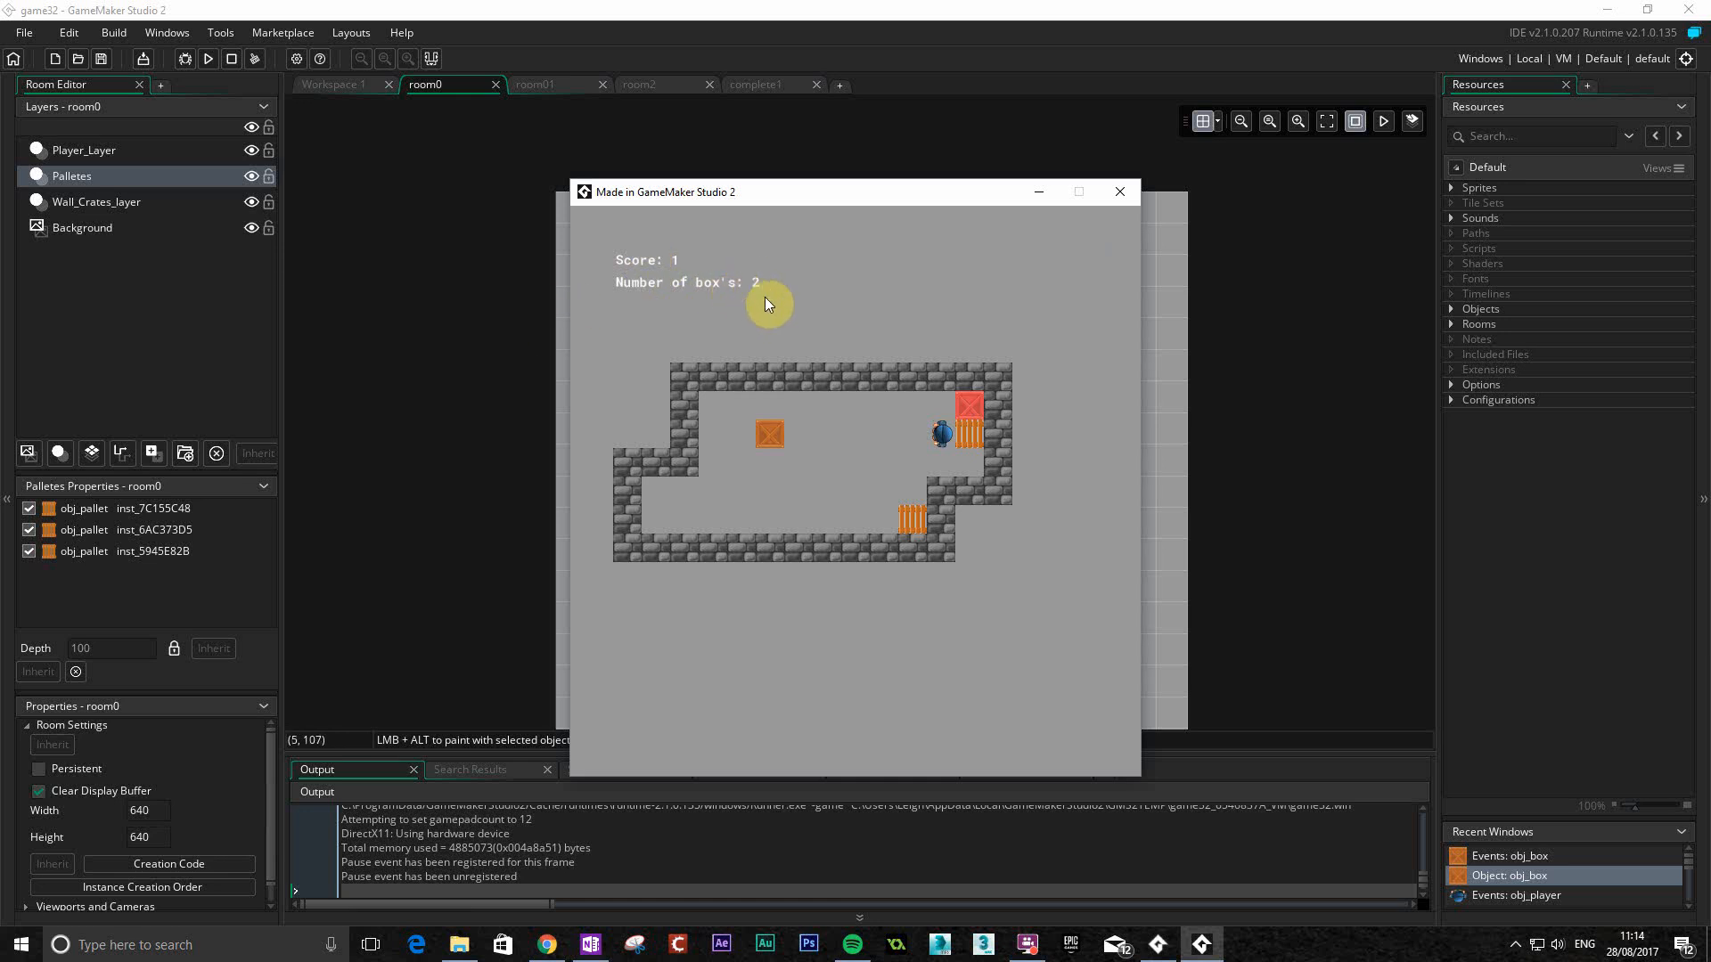
key("Down")
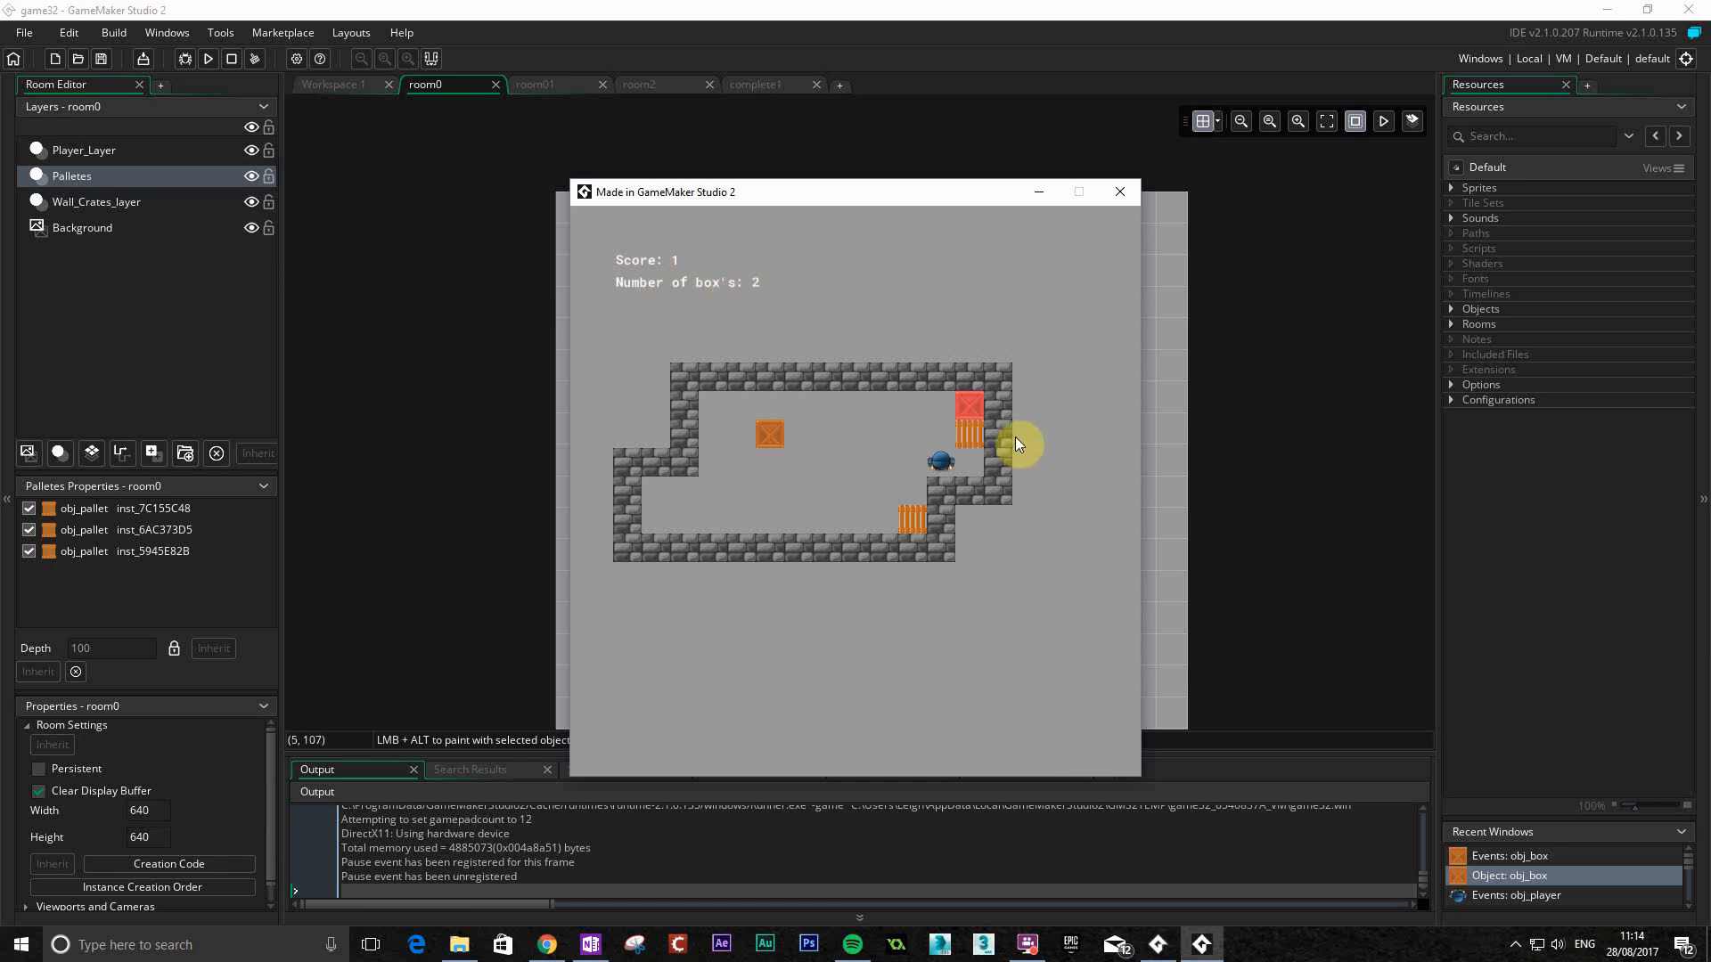
Push the remaining box right along its row onto the empty pallet and continue to the next puzzle.
key("Left")
key("Left")
key("Left")
key("Left")
key("Left")
key("Left")
key("Left")
key("Left")
key("Up")
key("Right")
key("Right")
key("Right")
key("Right")
key("Right")
key("Right")
key("Right")
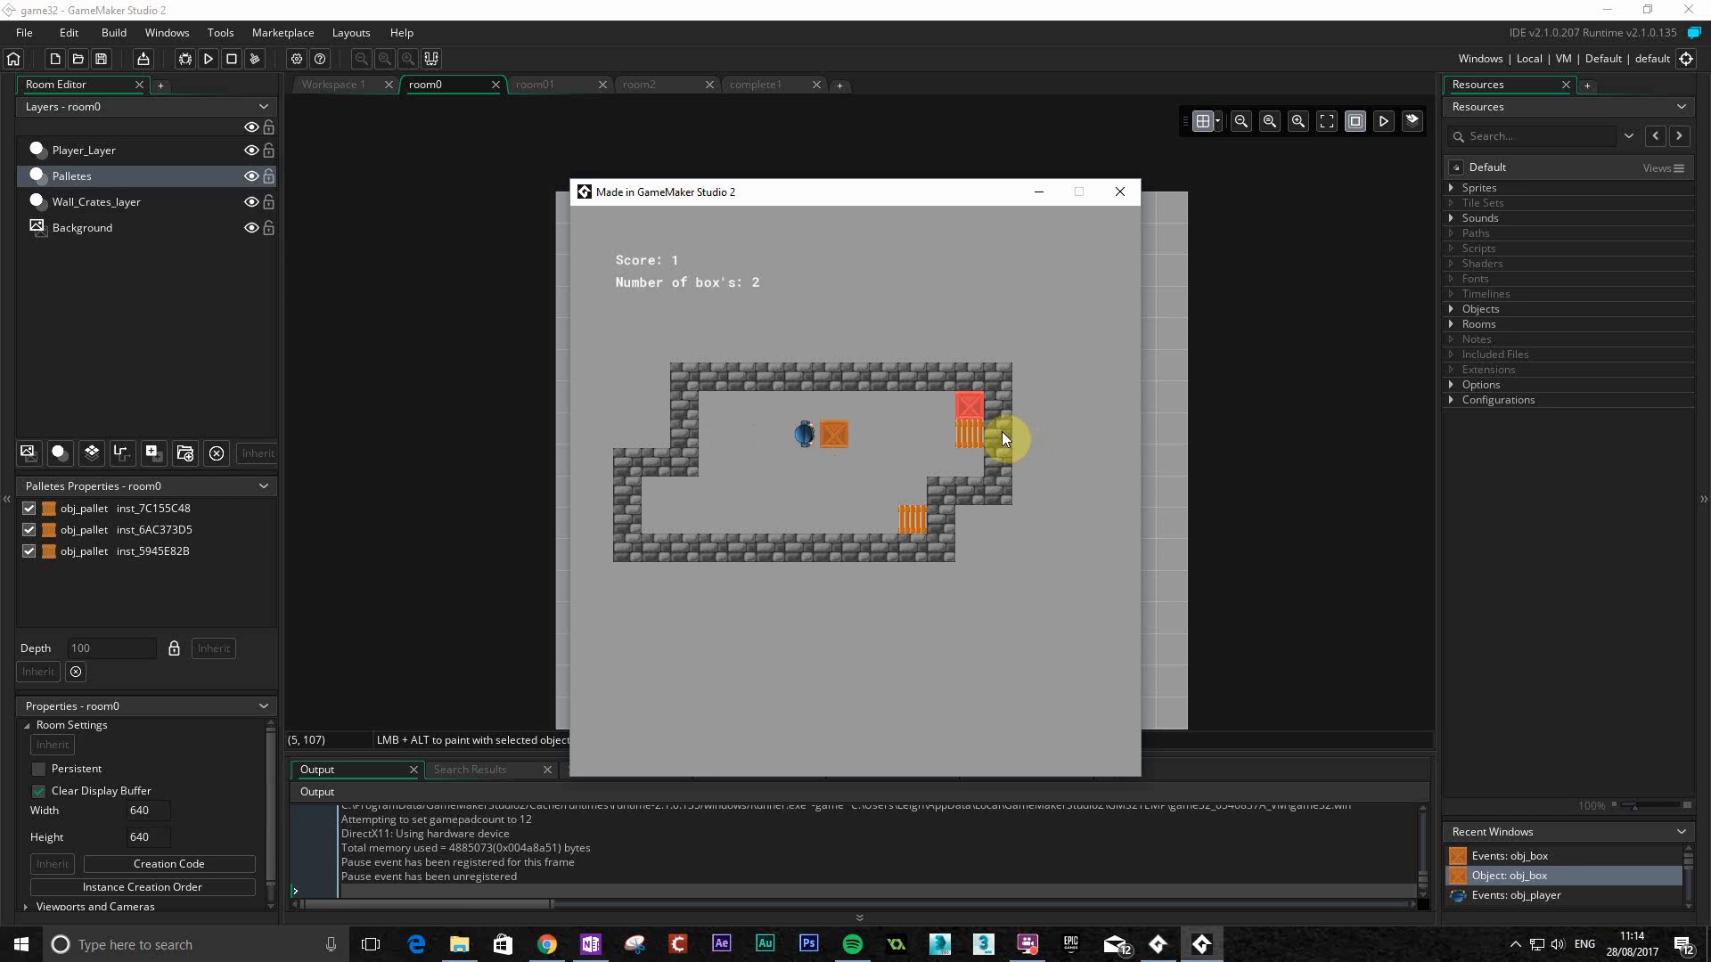
key("Right")
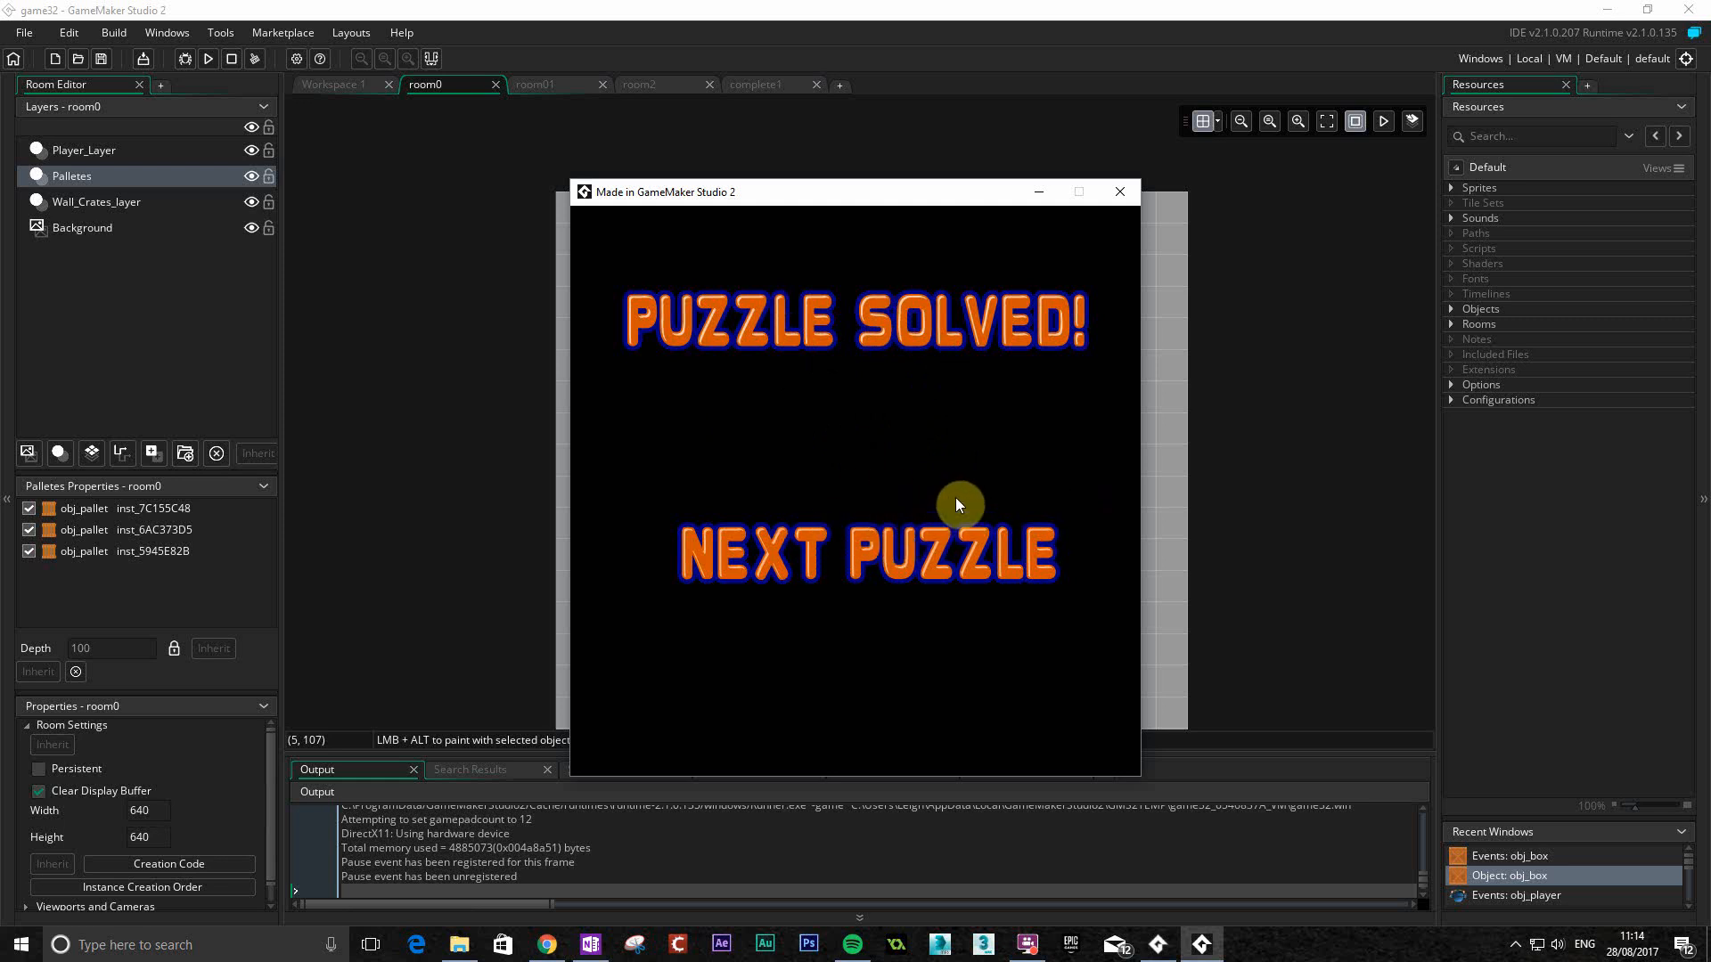
left_click(879, 555)
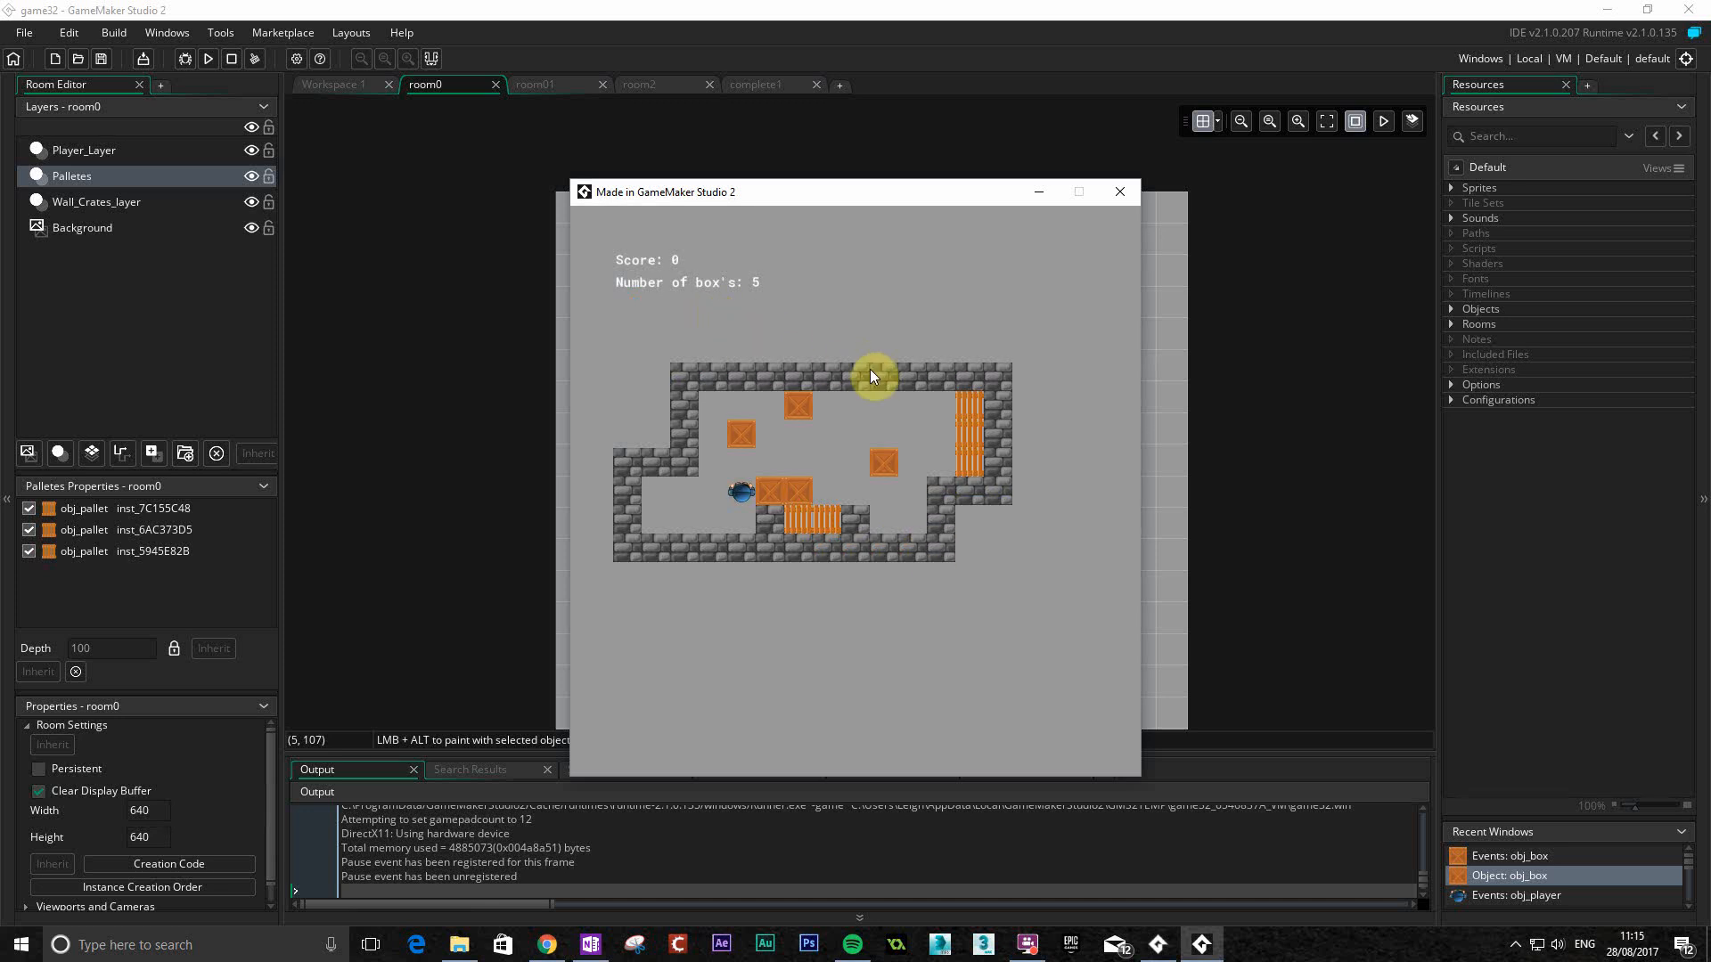
In the second puzzle, push the right one of the two adjacent boxes down onto the left lower pallet.
key("Up")
key("Right")
key("Right")
key("Down")
key("Right")
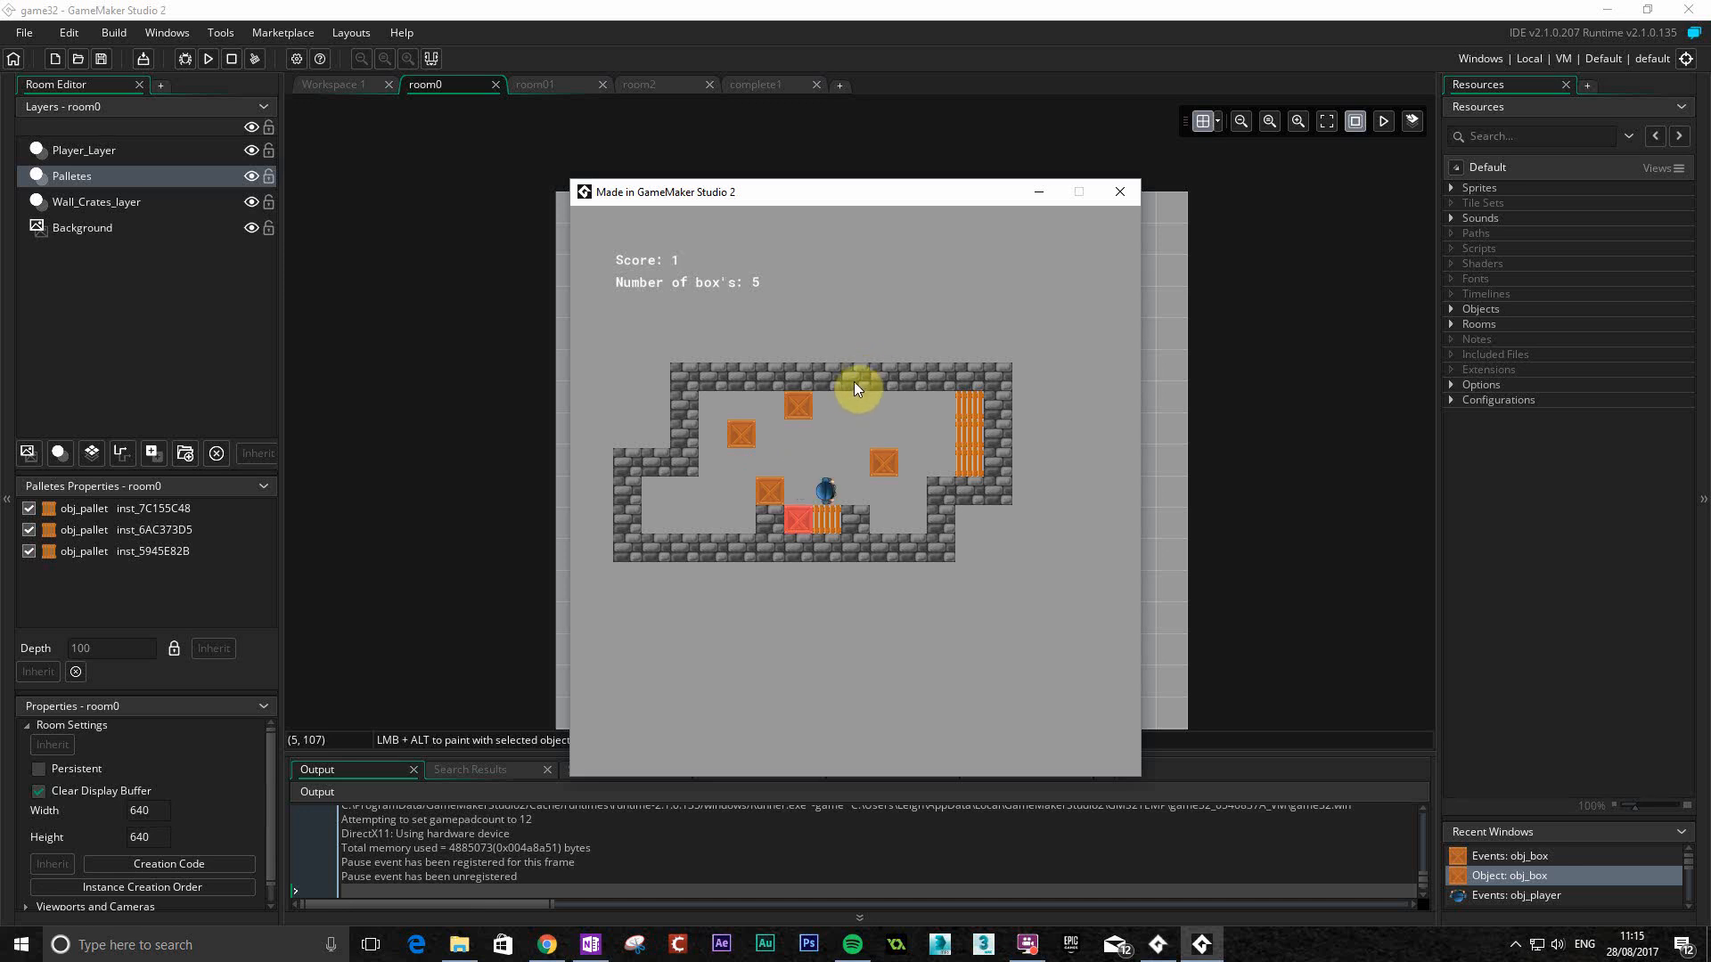
Push the rightmost box down into the recess against the lower wall and walk the player in beside it.
key("Up")
key("Up")
key("Right")
key("Right")
key("Down")
key("Down")
key("Right")
key("Down")
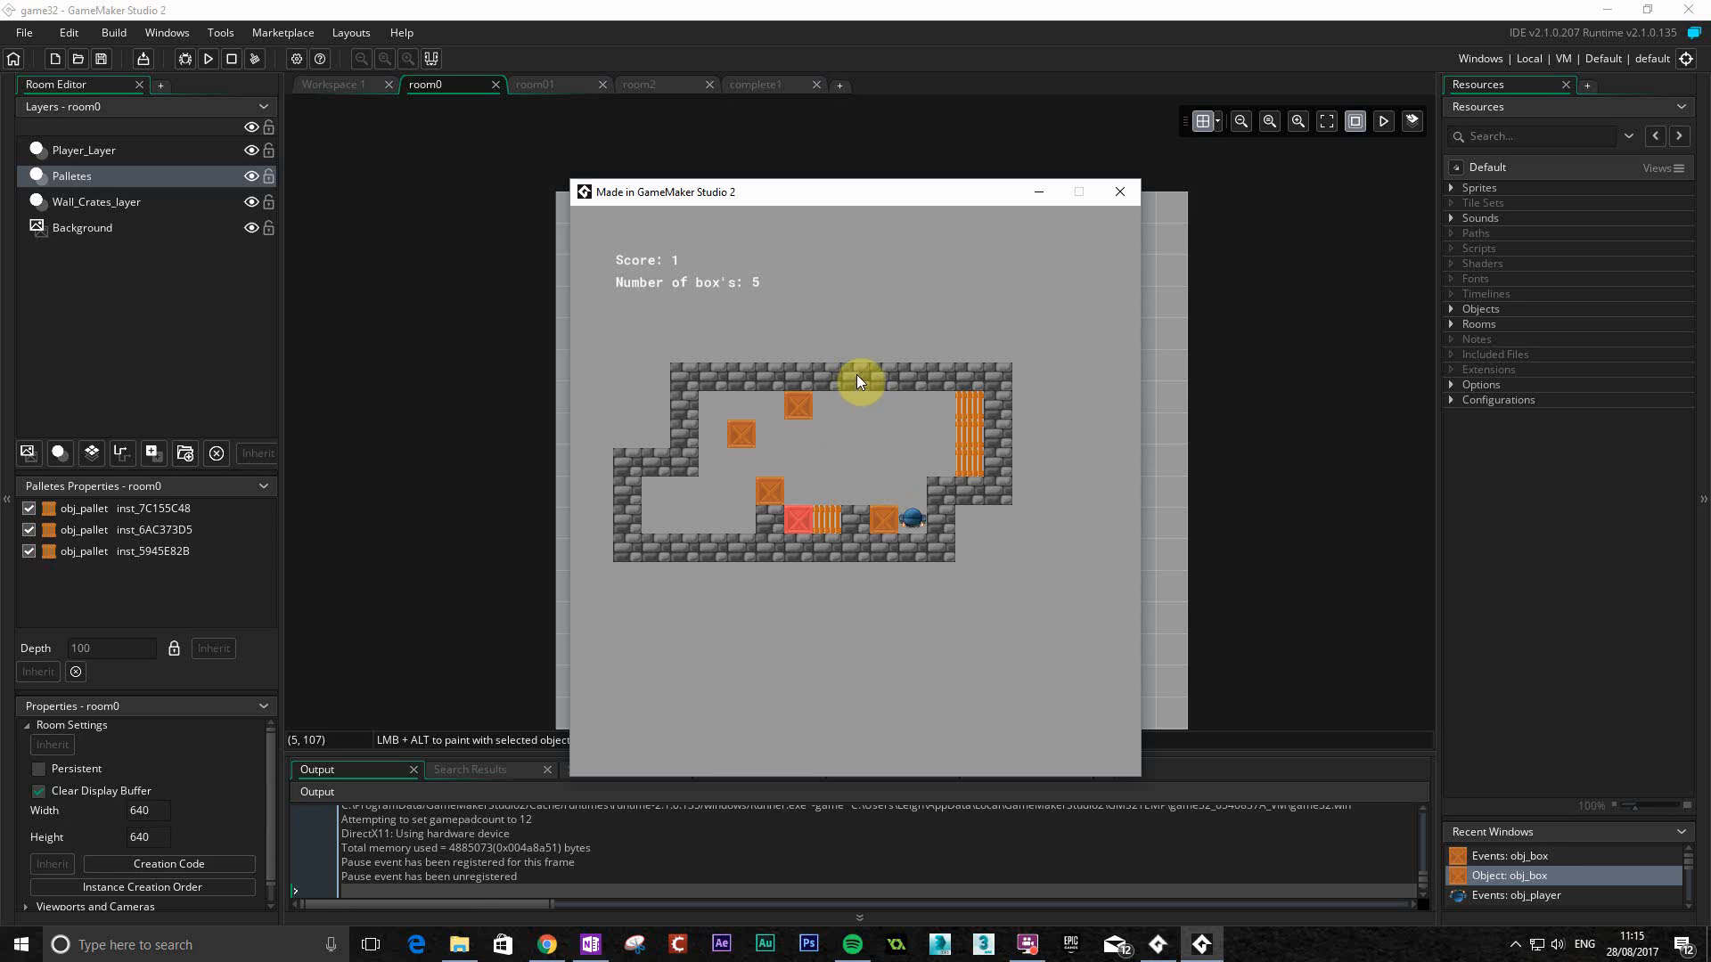
Move around the box in the lower recess, approaching it from its open sides to test whether it can be freed.
key("Up")
key("Left")
key("Right")
key("Down")
key("Up")
key("Left")
key("Left")
key("Right")
key("Right")
key("Down")
key("Up")
key("Left")
key("Right")
key("Down")
key("Up")
key("Left")
key("Left")
key("Right")
key("Down")
key("Up")
key("Up")
key("Left")
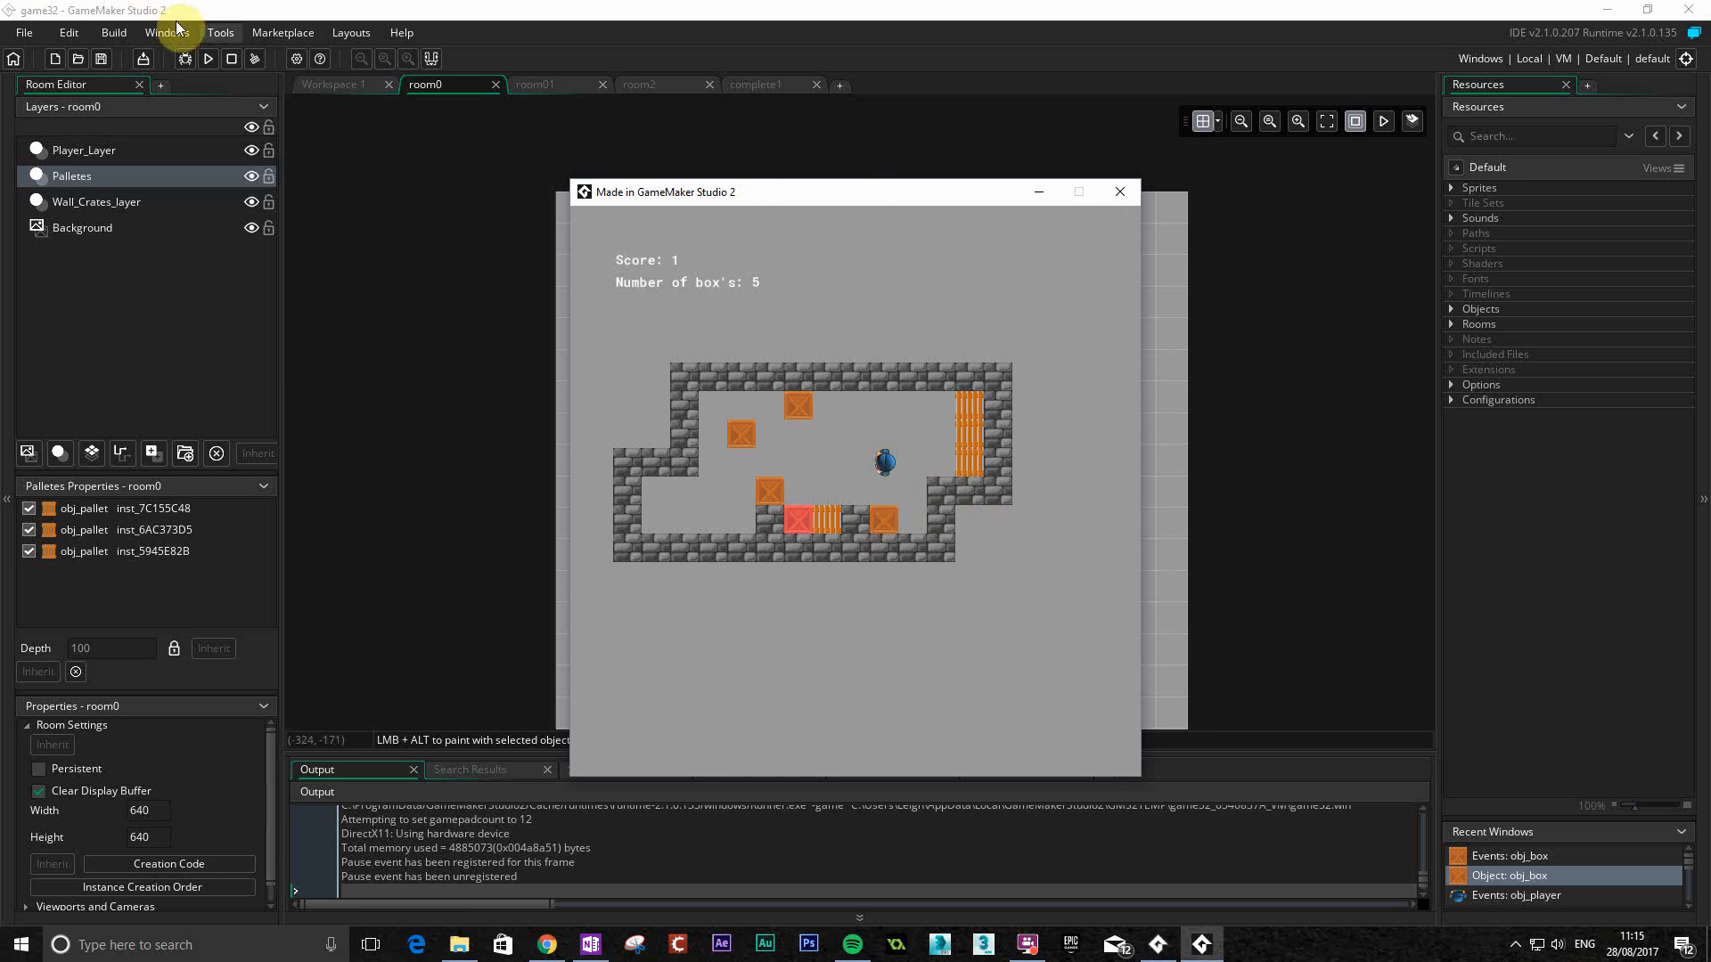
Exit the game32 project and close the running game window.
left_click(24, 32)
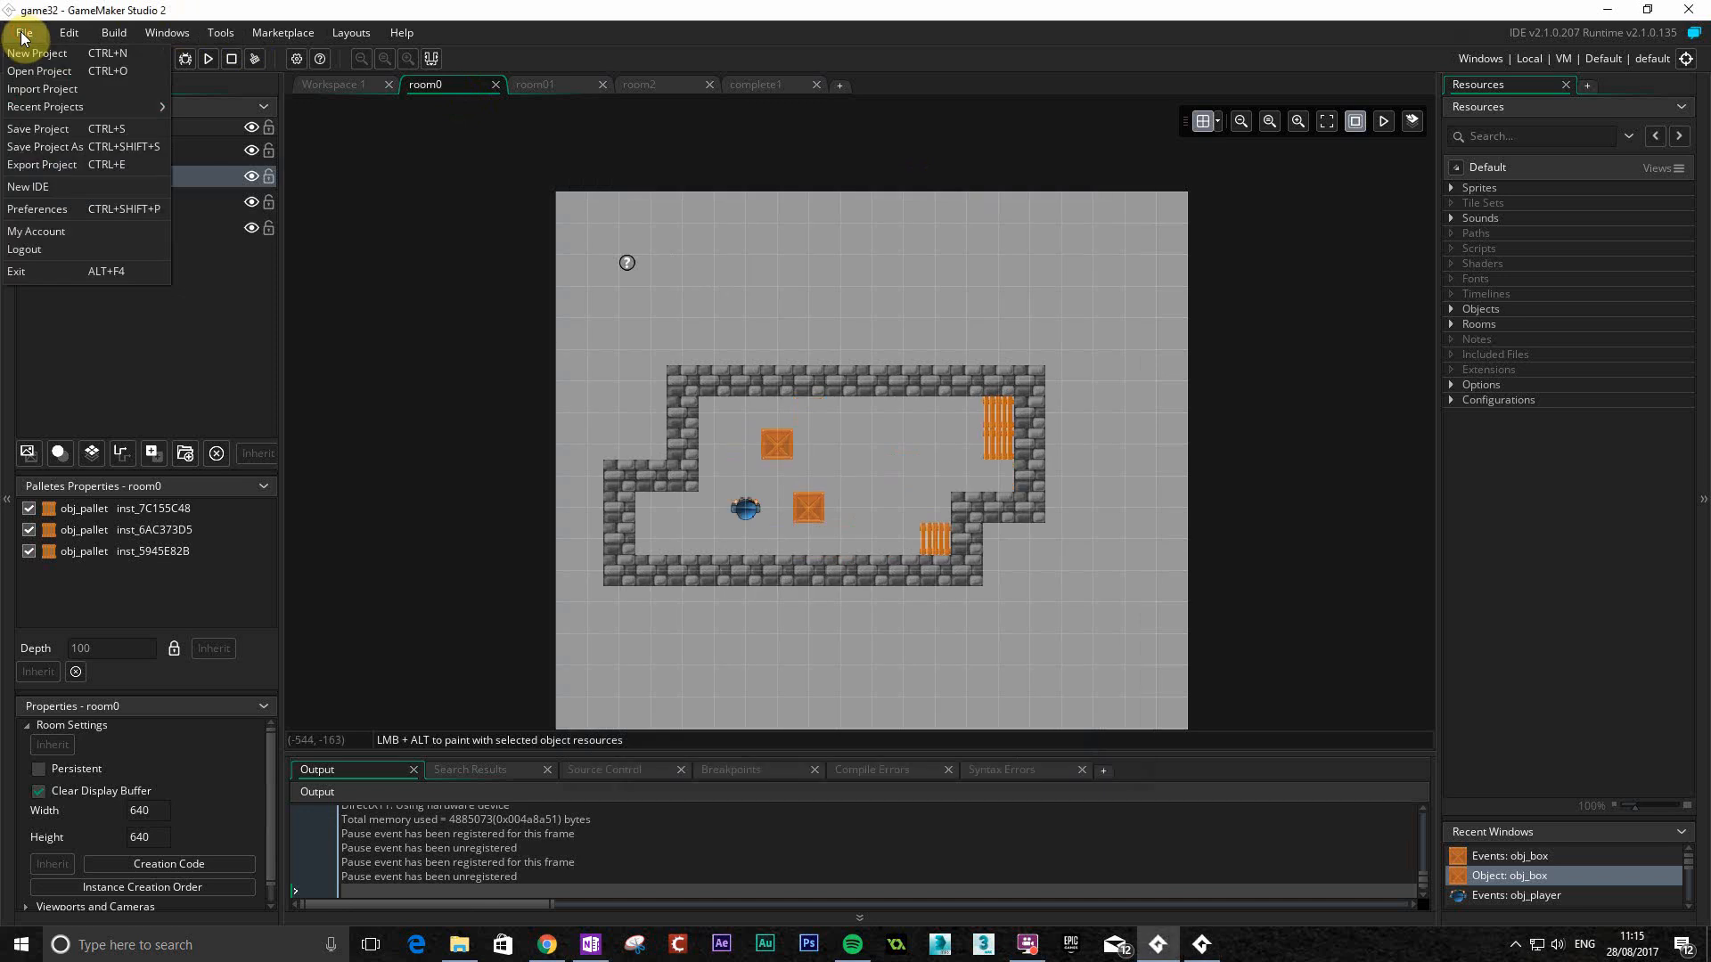
left_click(50, 271)
left_click(924, 504)
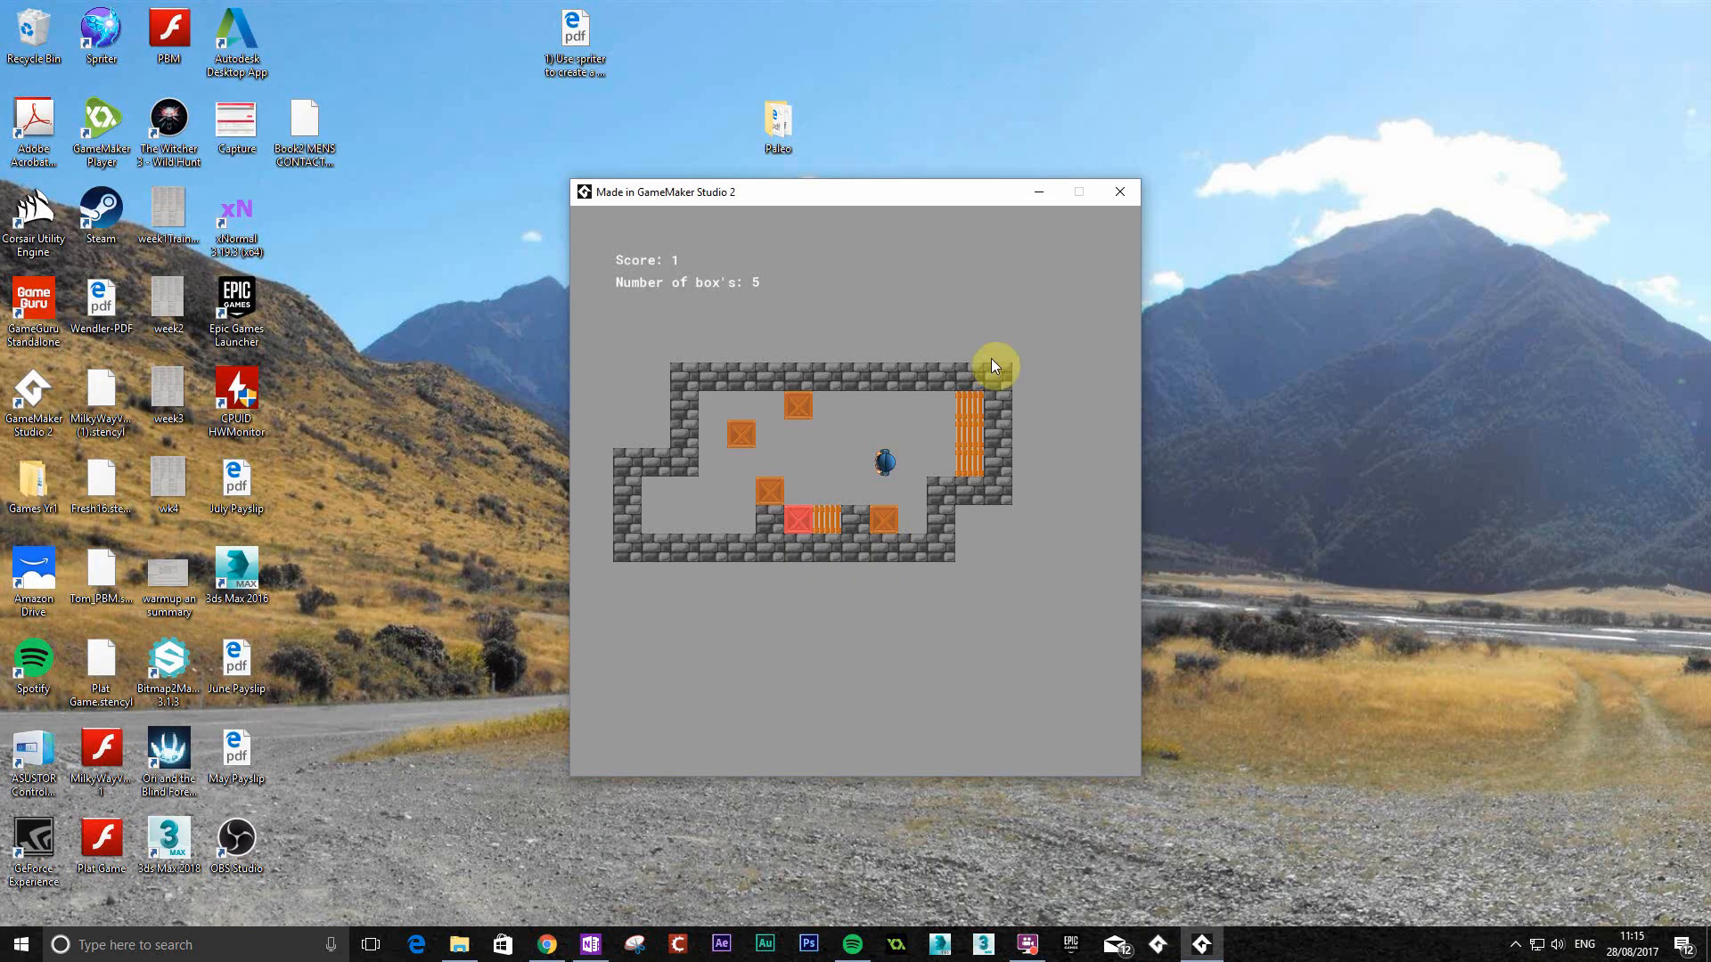
left_click(1121, 193)
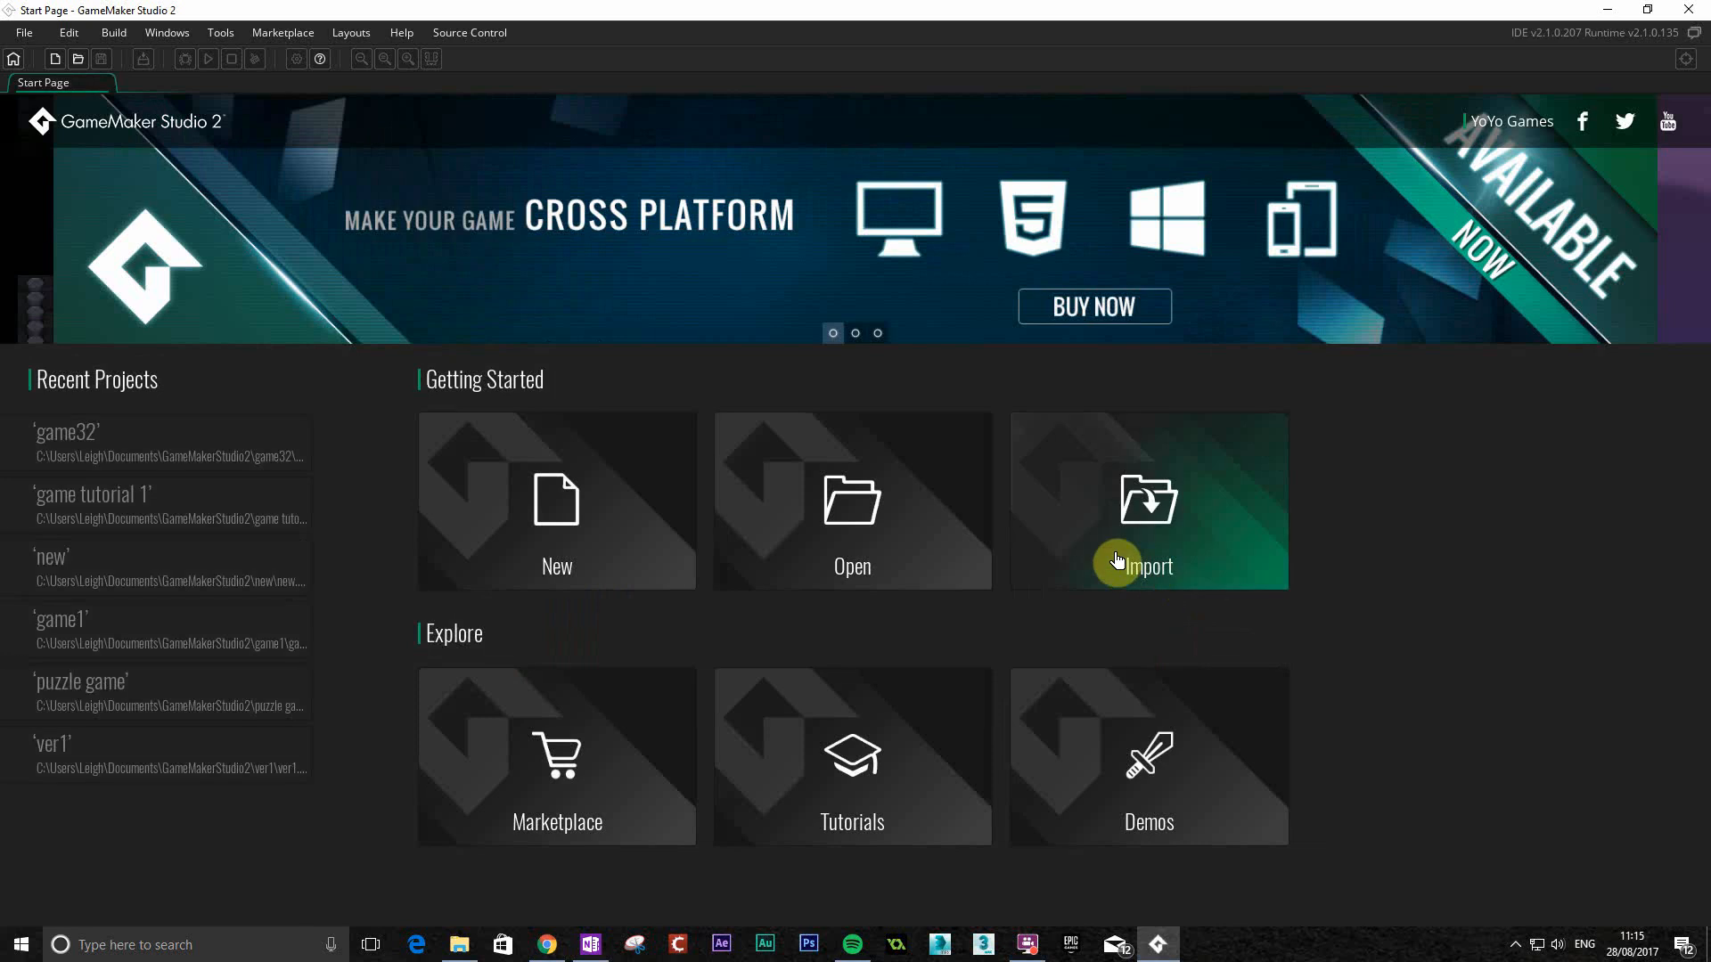
Create a new Drag and Drop project named "puzze game 1" in the GameMakerStudio2 folder.
left_click(551, 487)
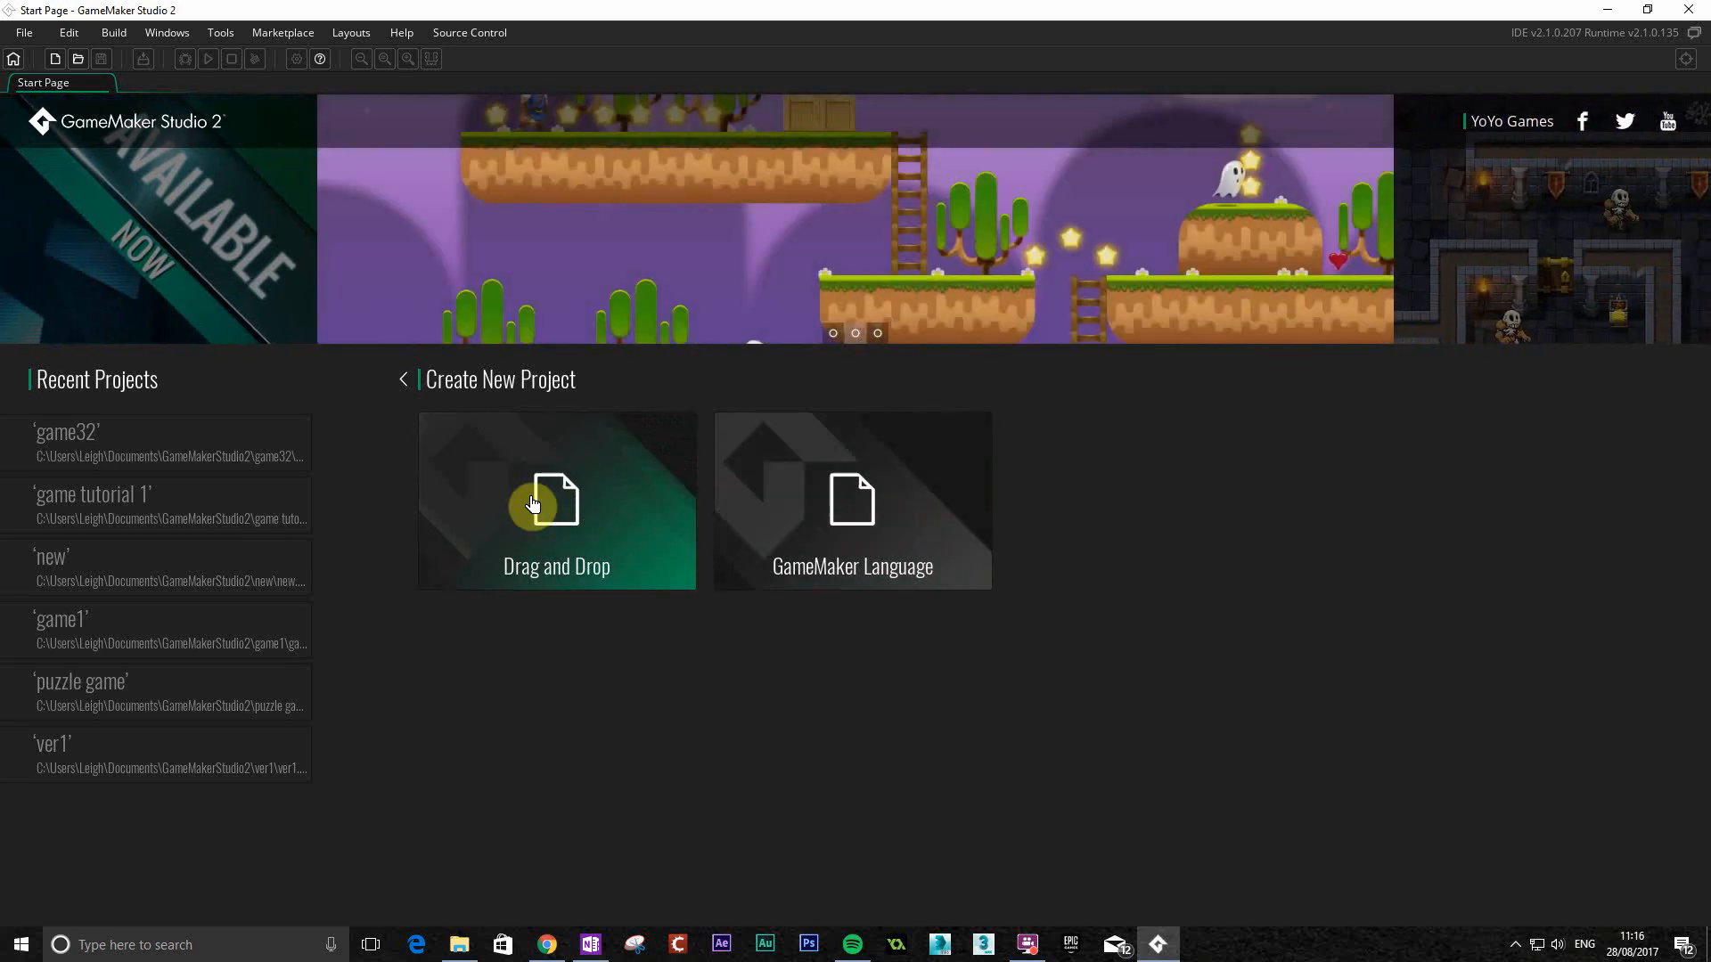
left_click(592, 490)
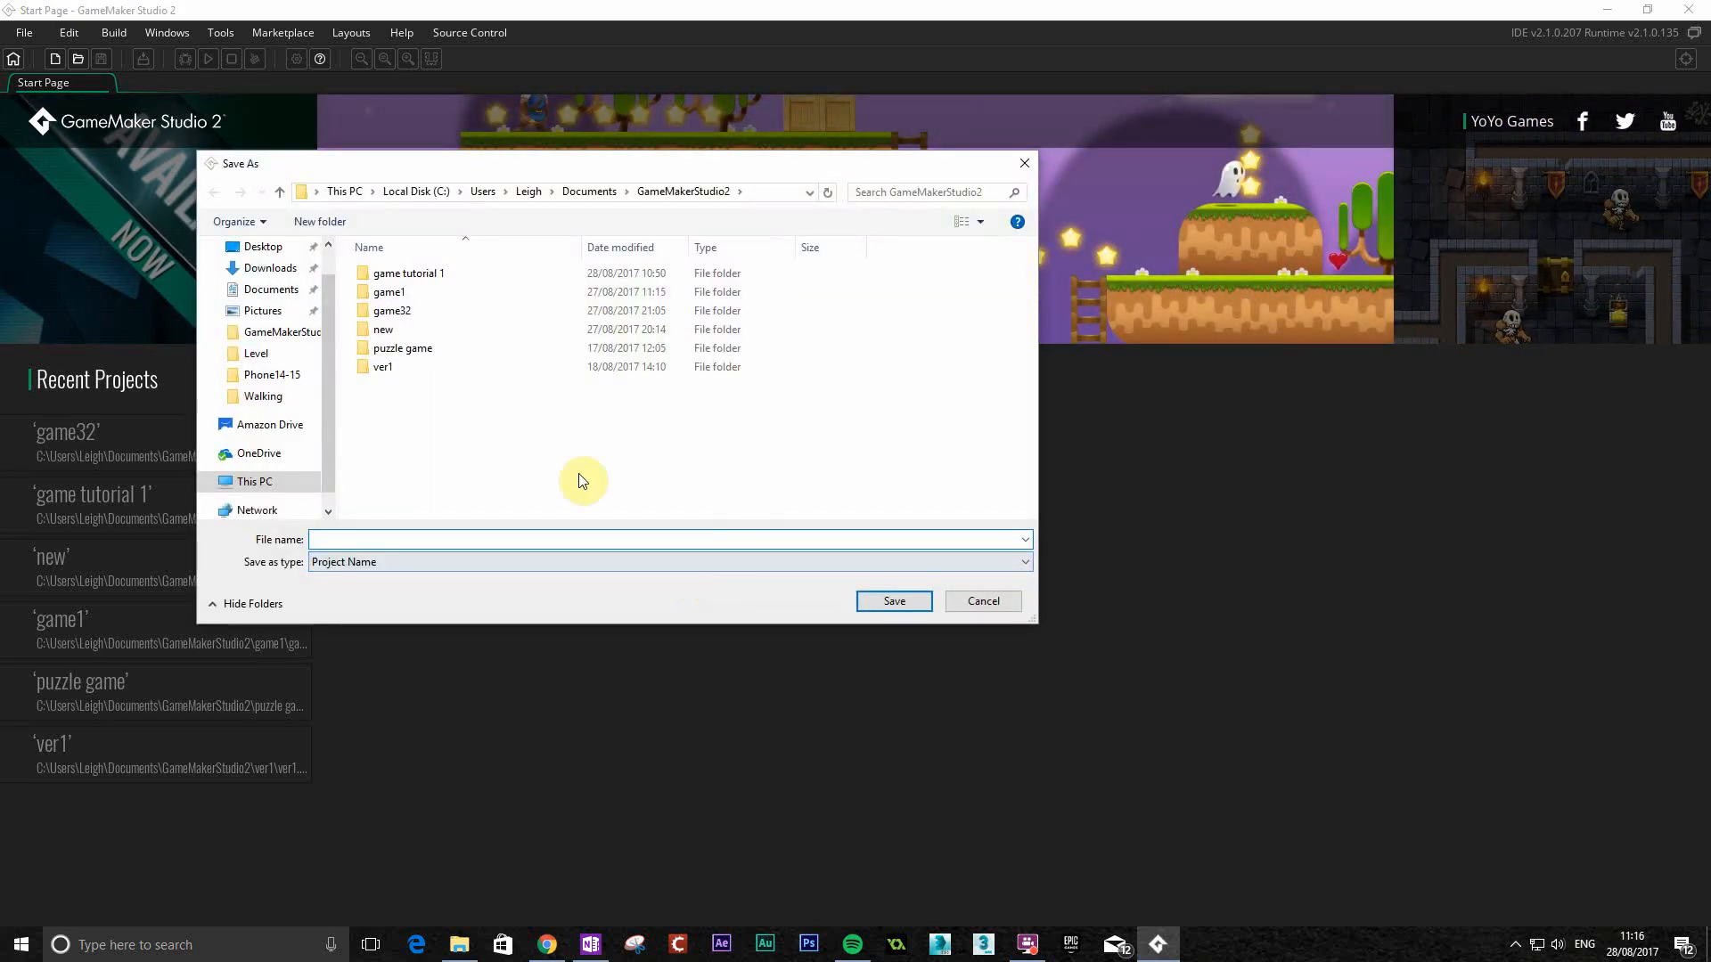
left_click(431, 539)
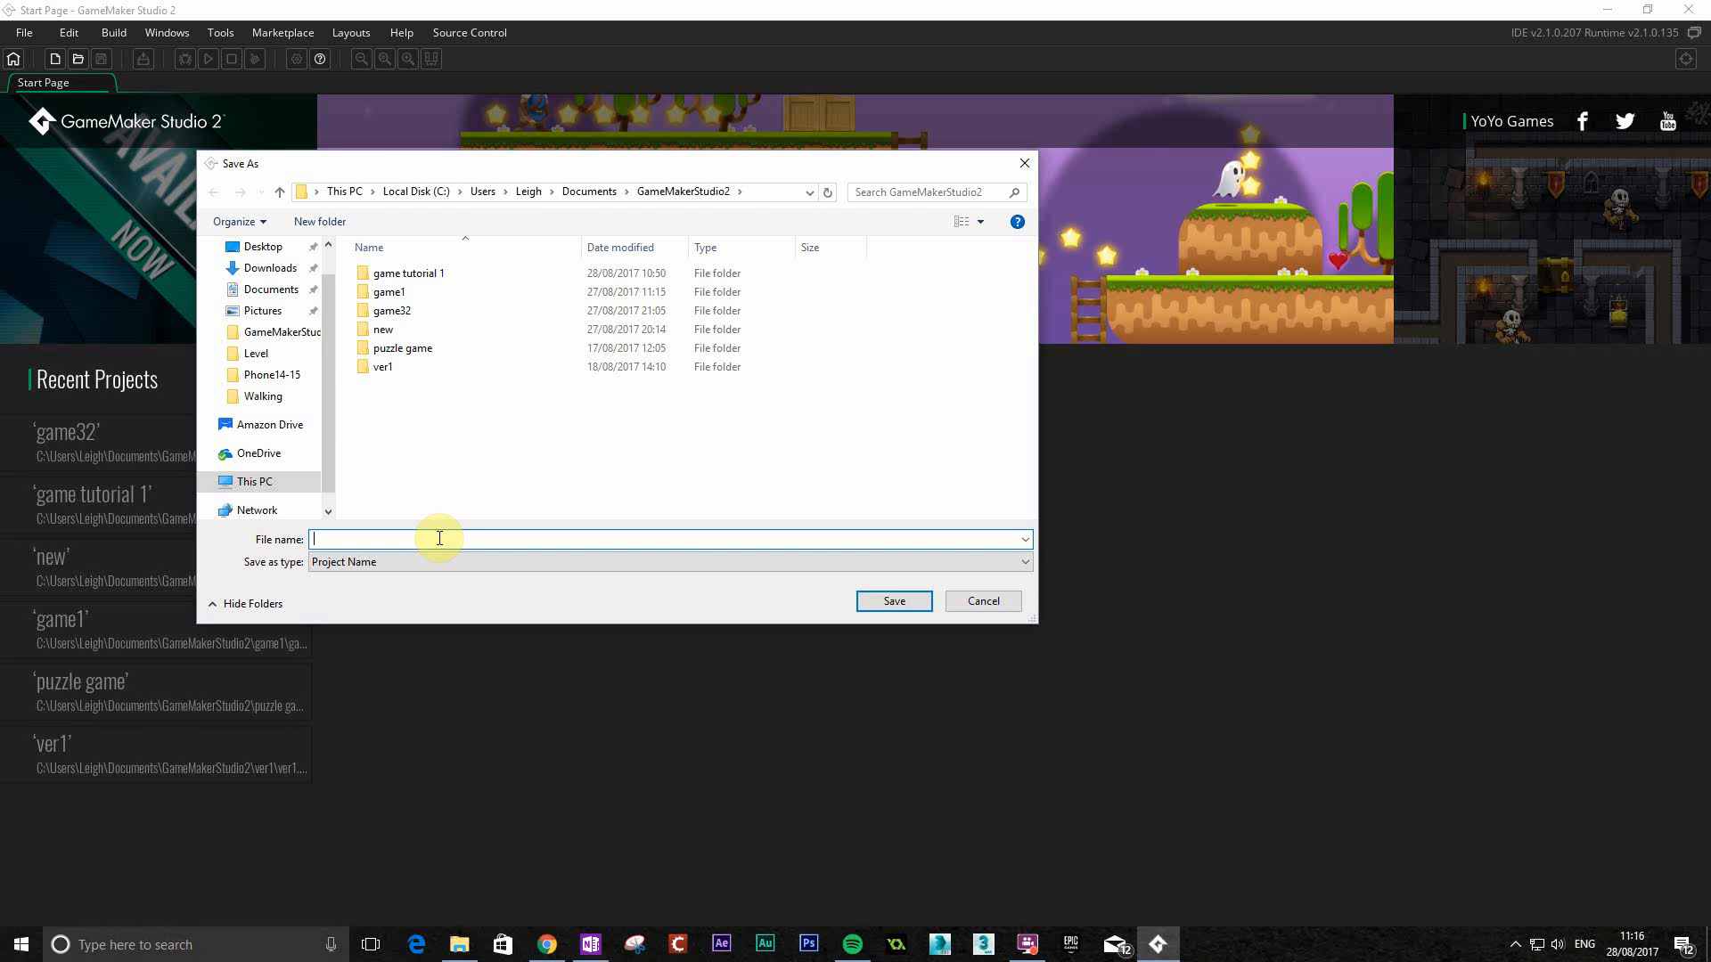
type("puz")
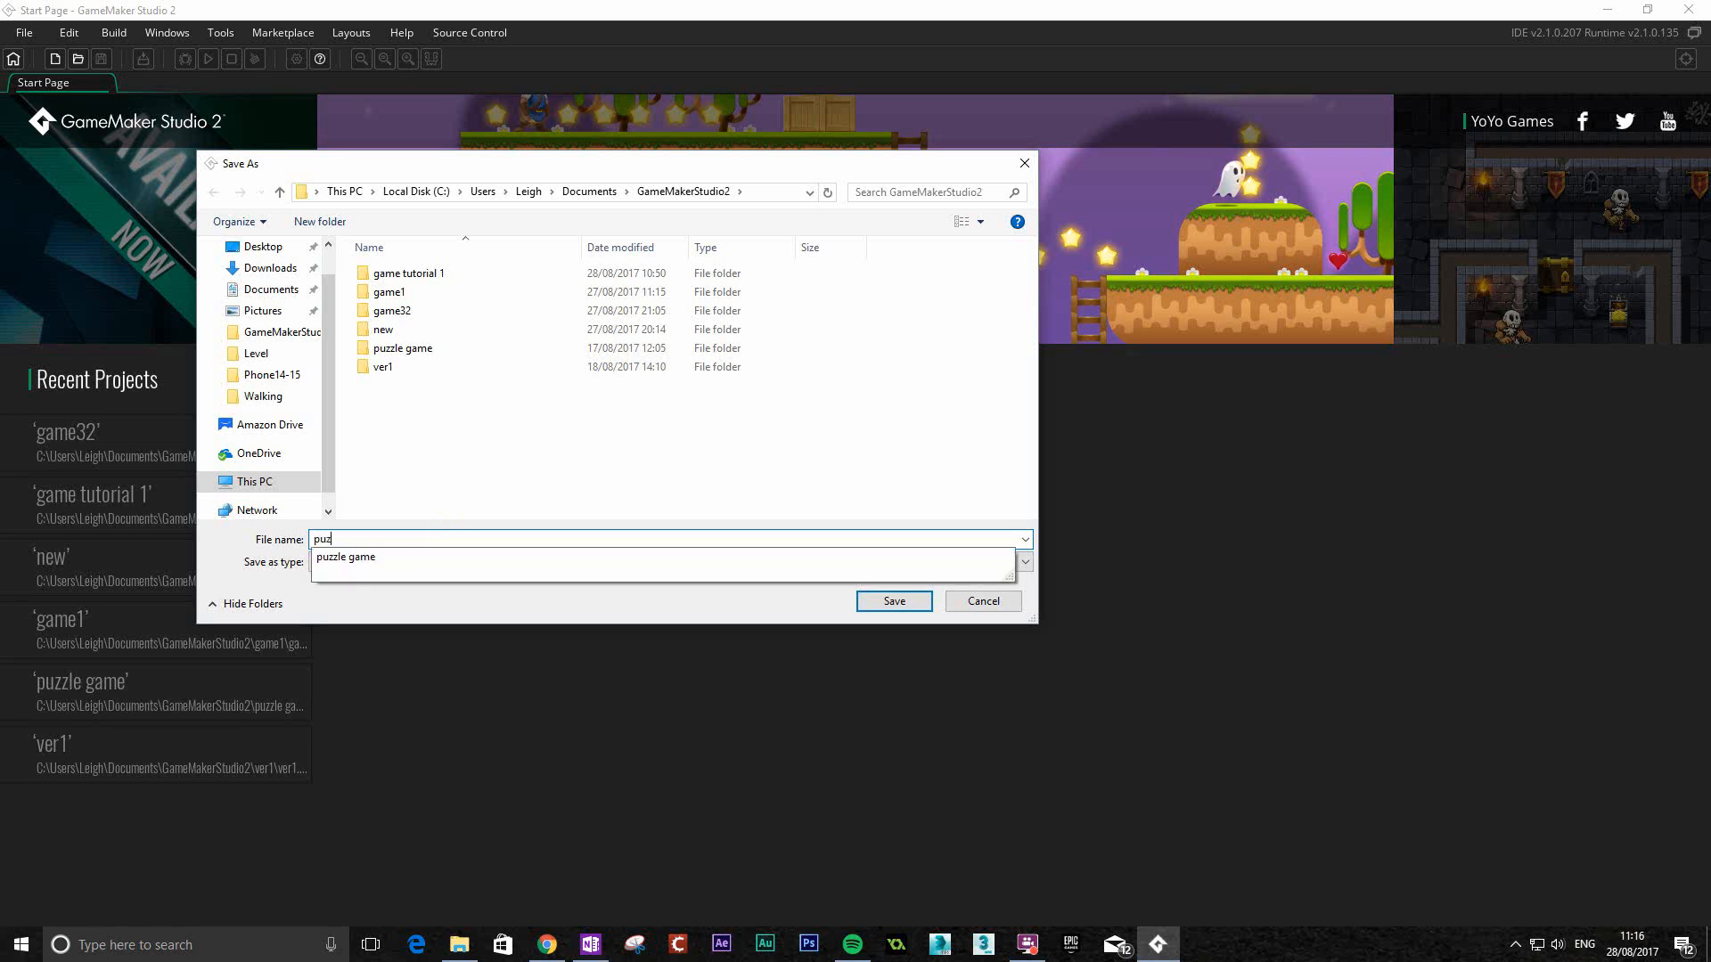
type("z")
left_click(437, 537)
type("e game")
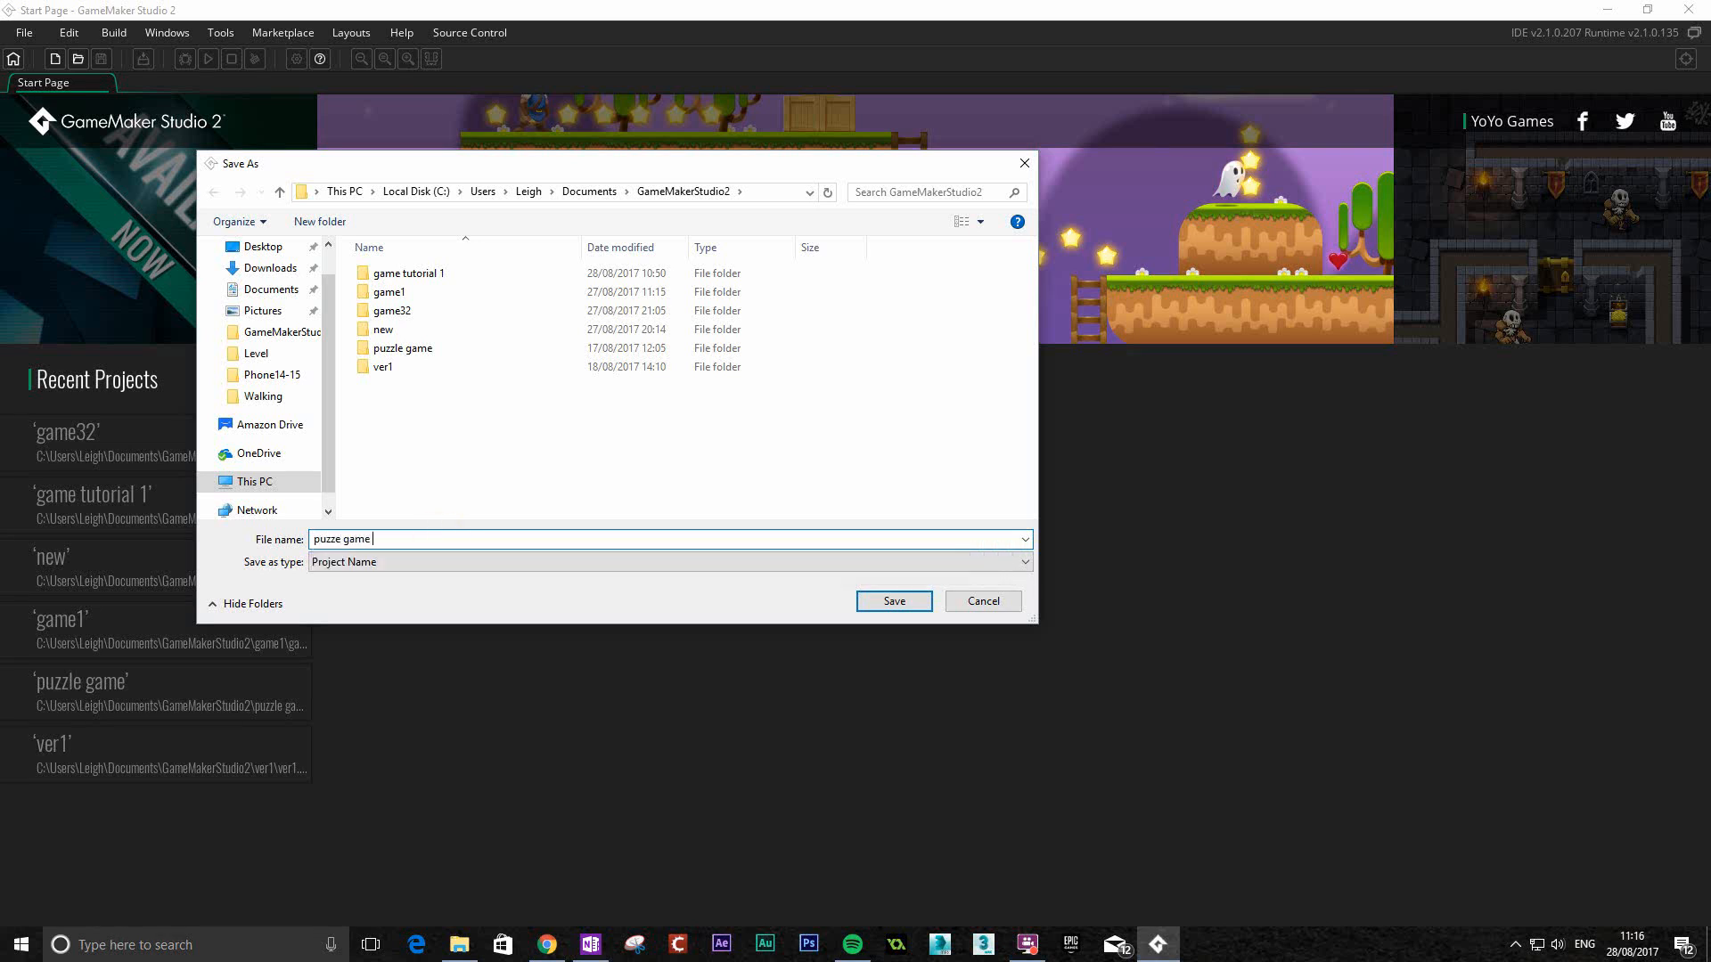
type(" 1")
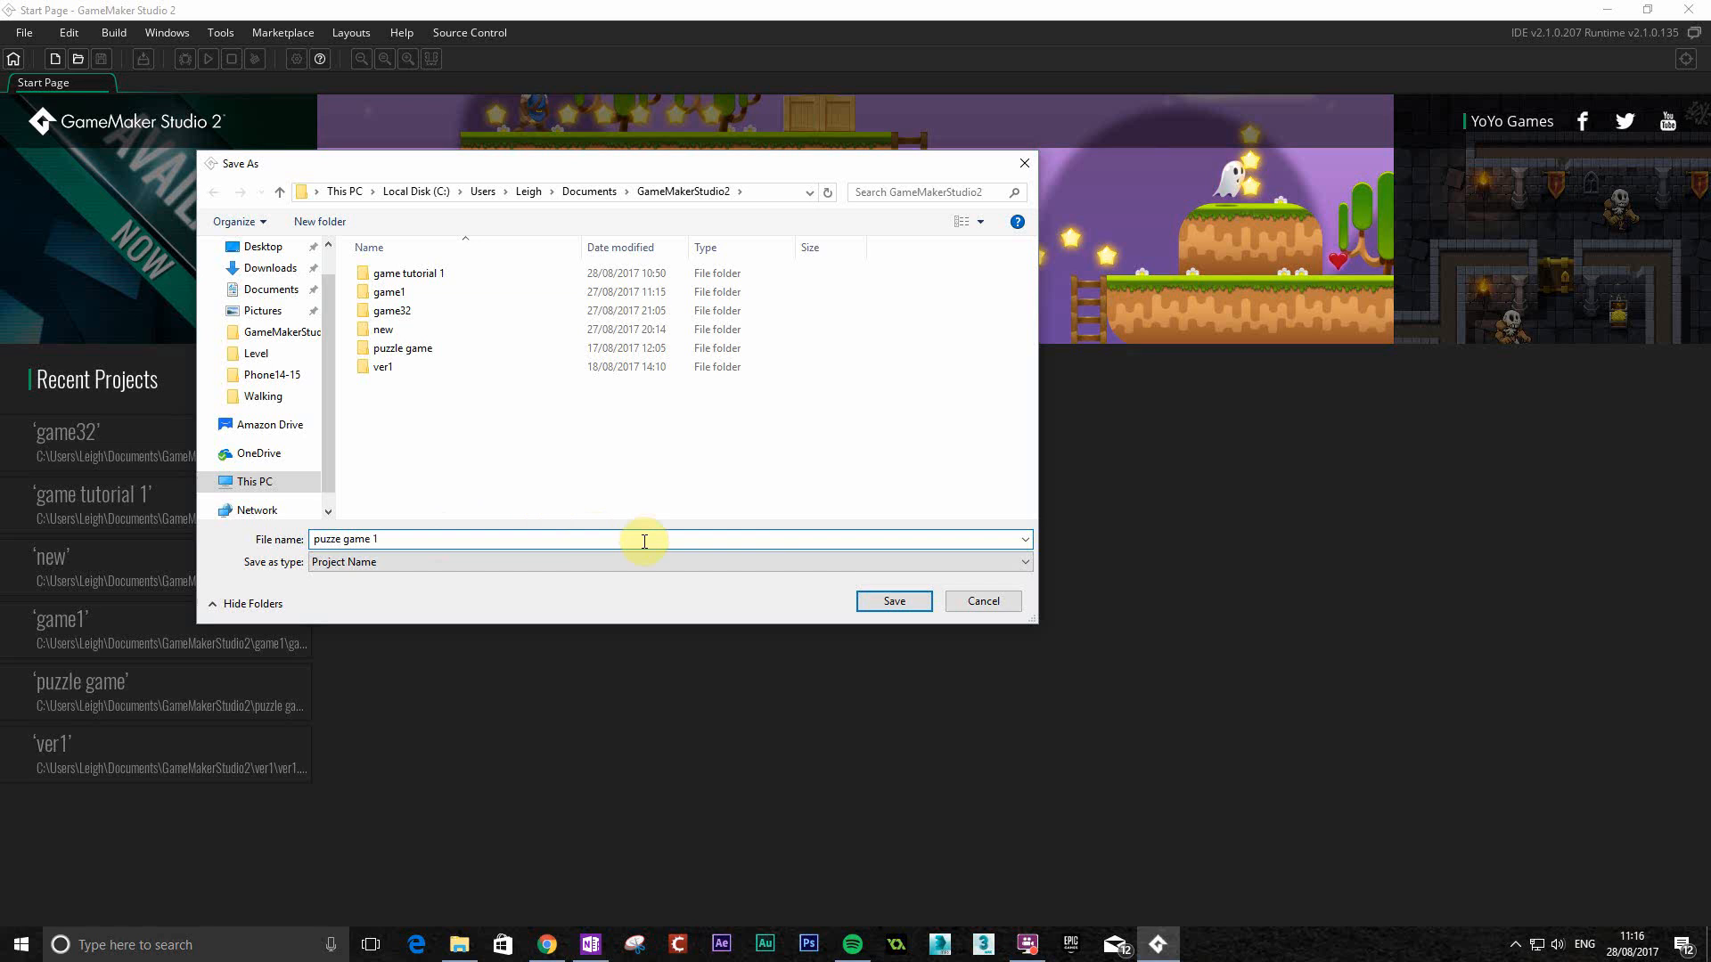
left_click(877, 602)
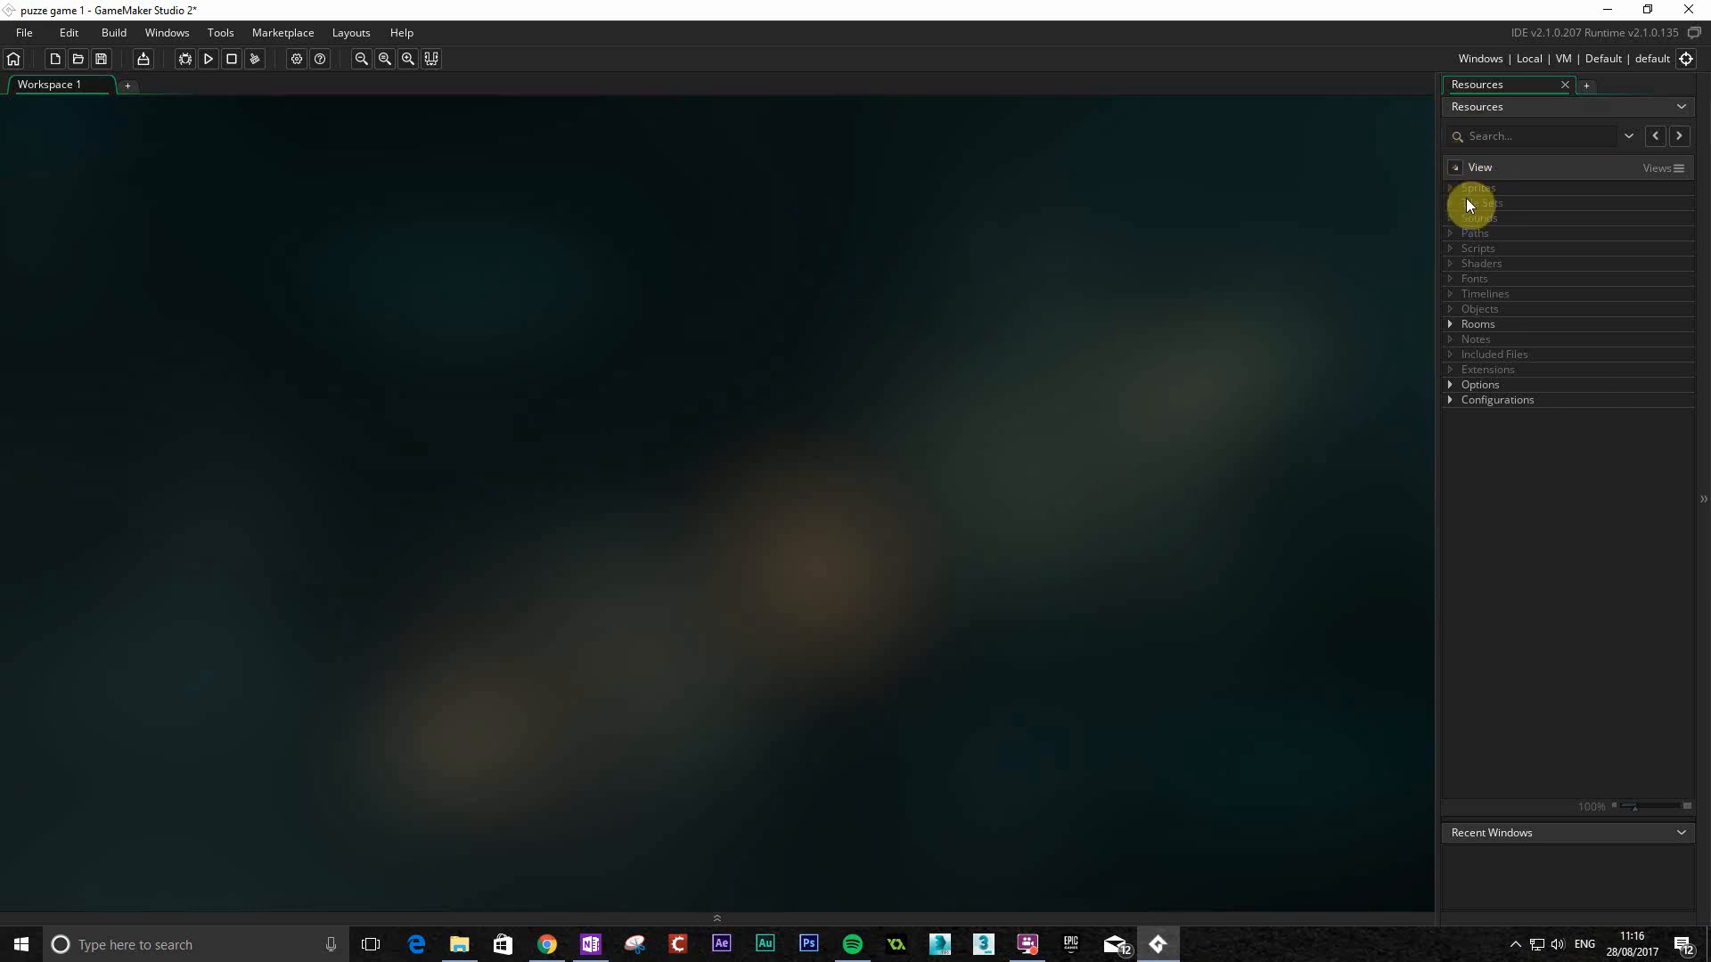
Expand the Rooms resources, then create a new sprite and place its editor near the middle of the workspace.
left_click(1449, 326)
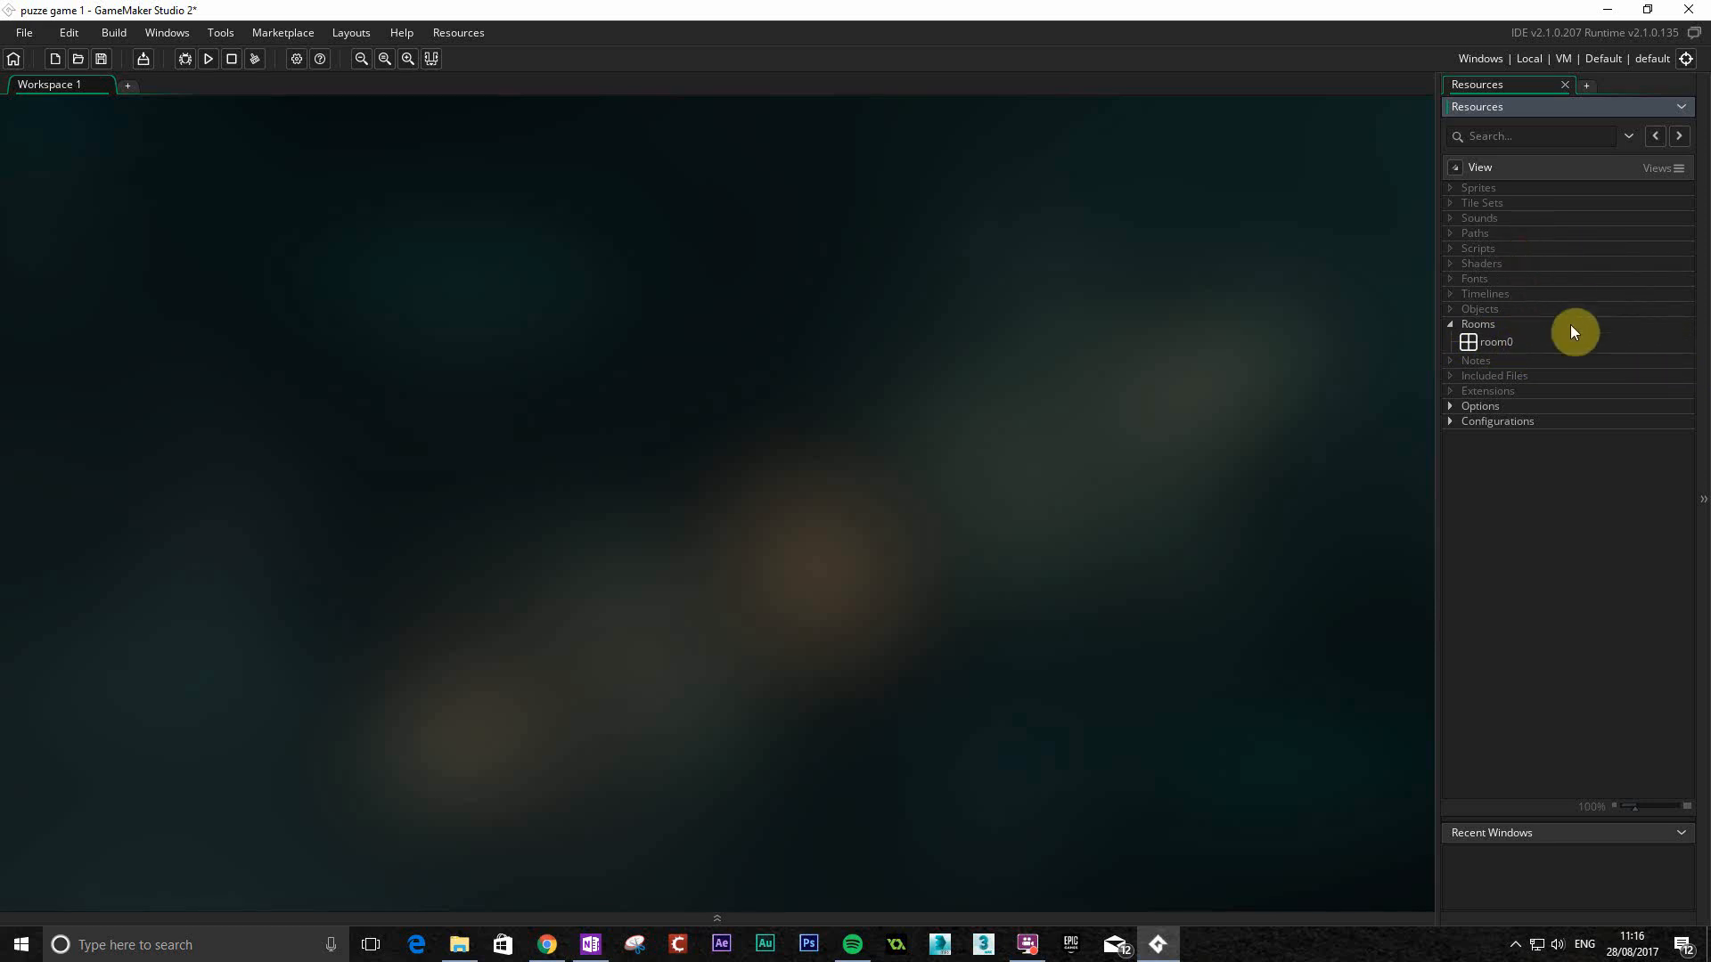
left_click(1472, 190)
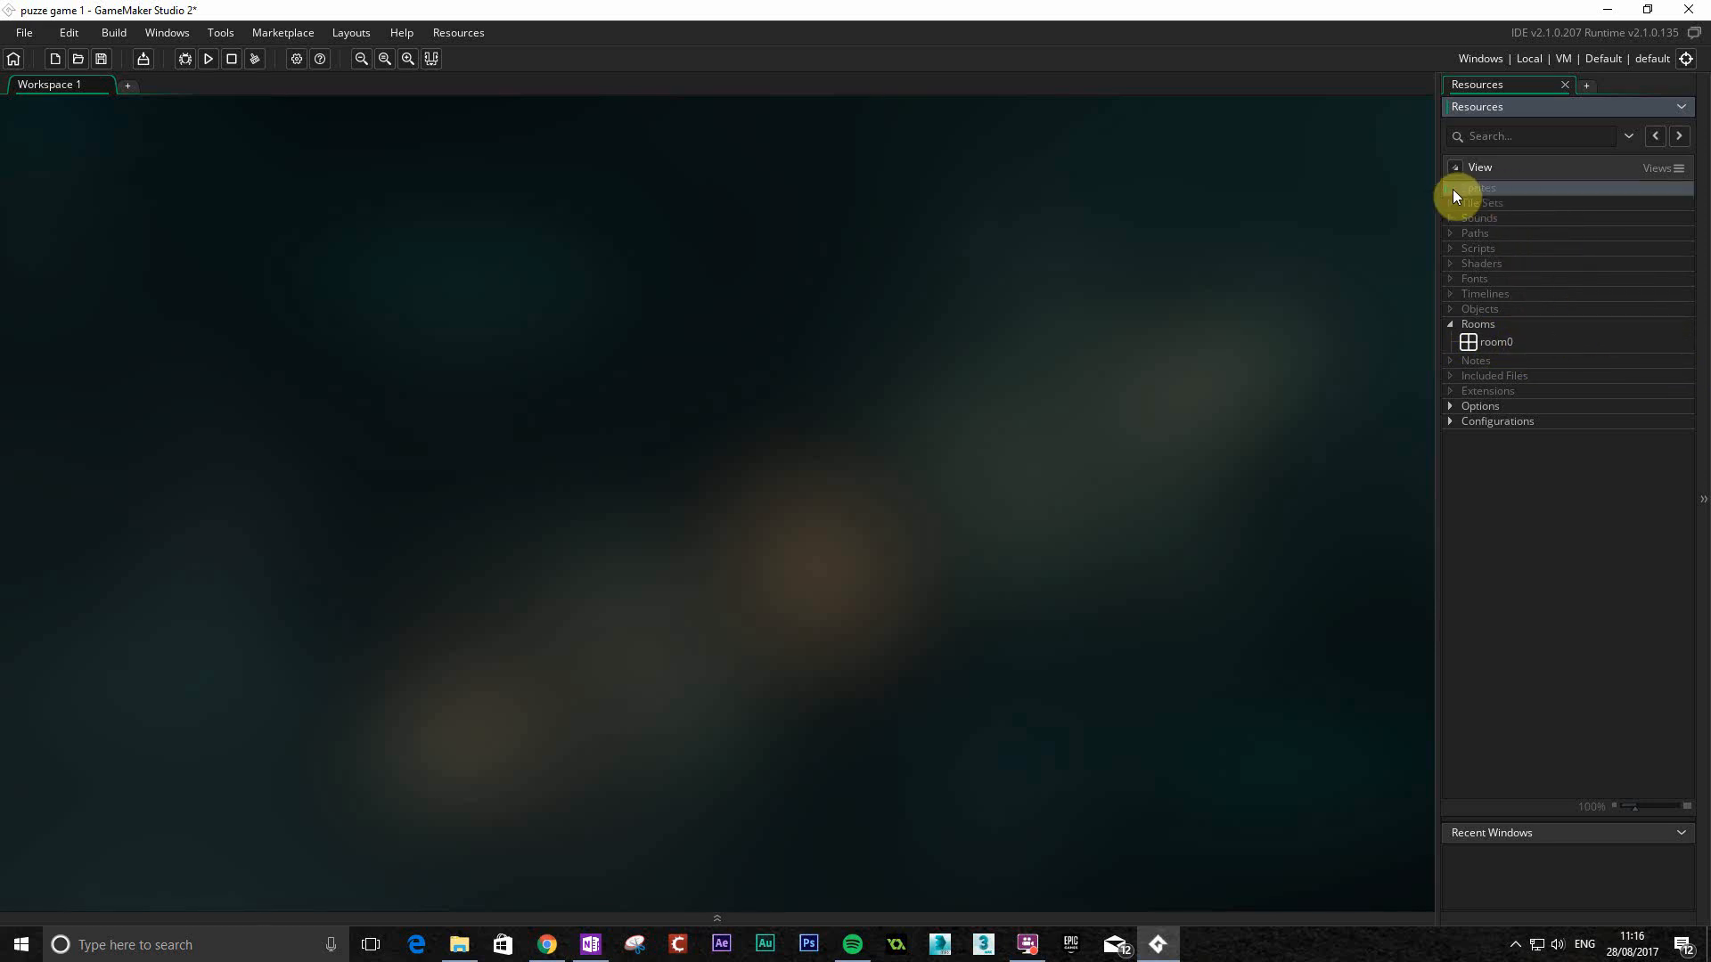
right_click(1474, 189)
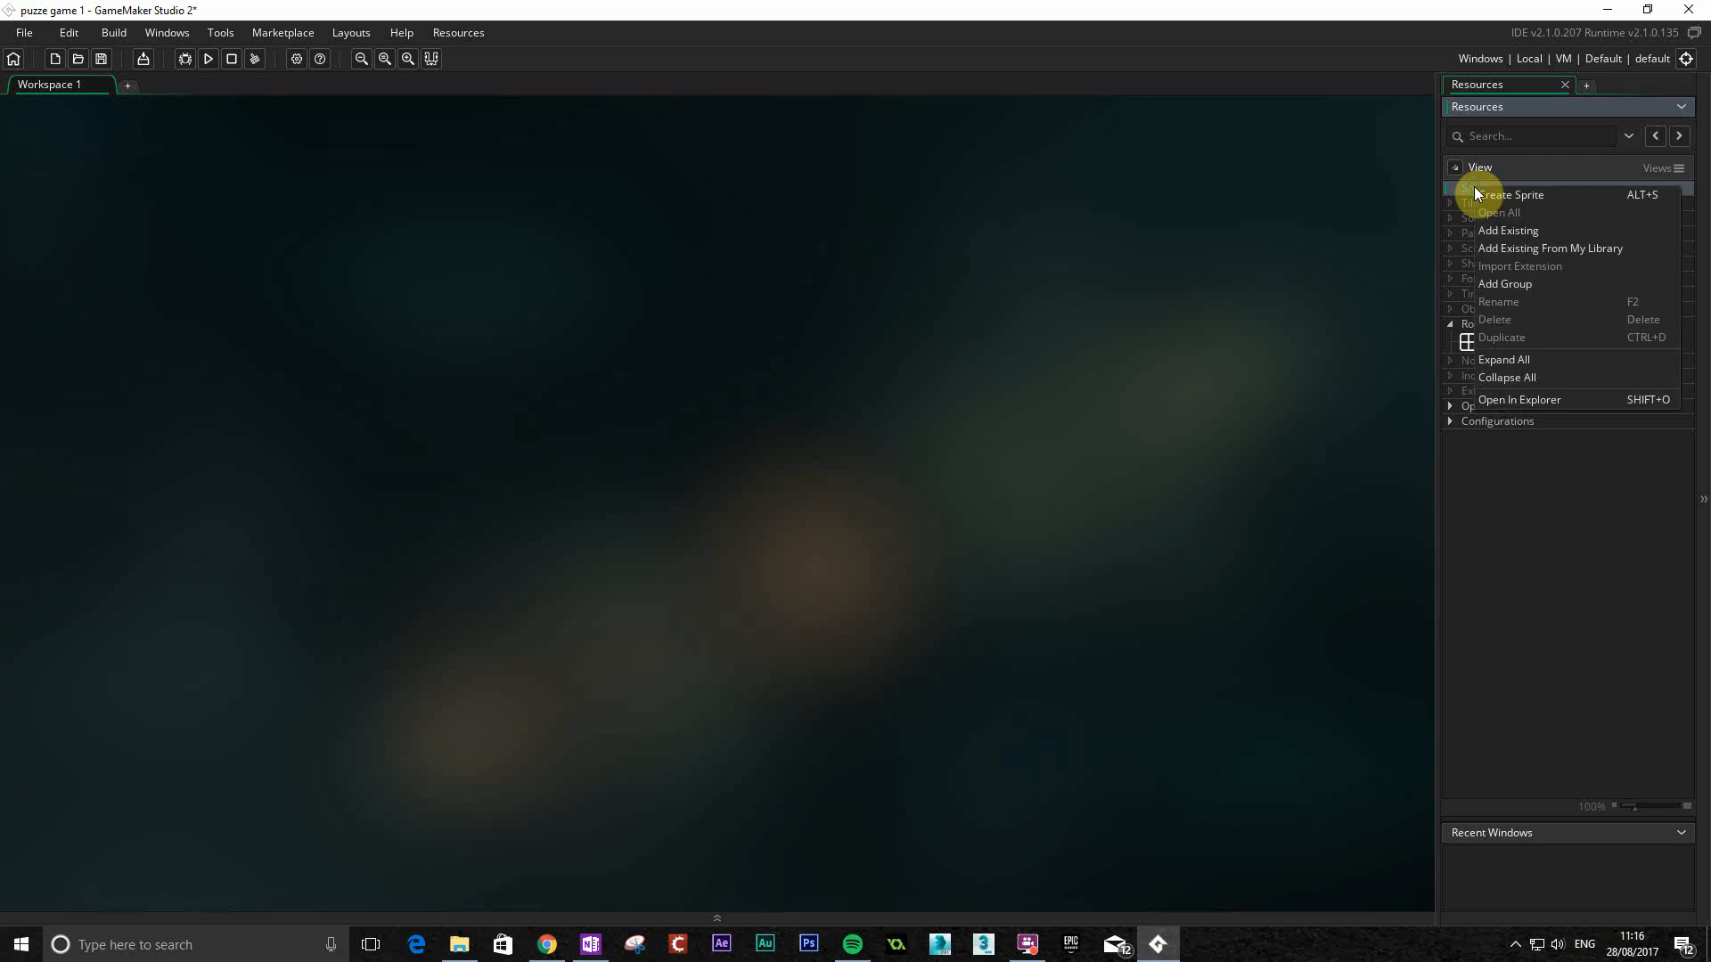
left_click(1526, 196)
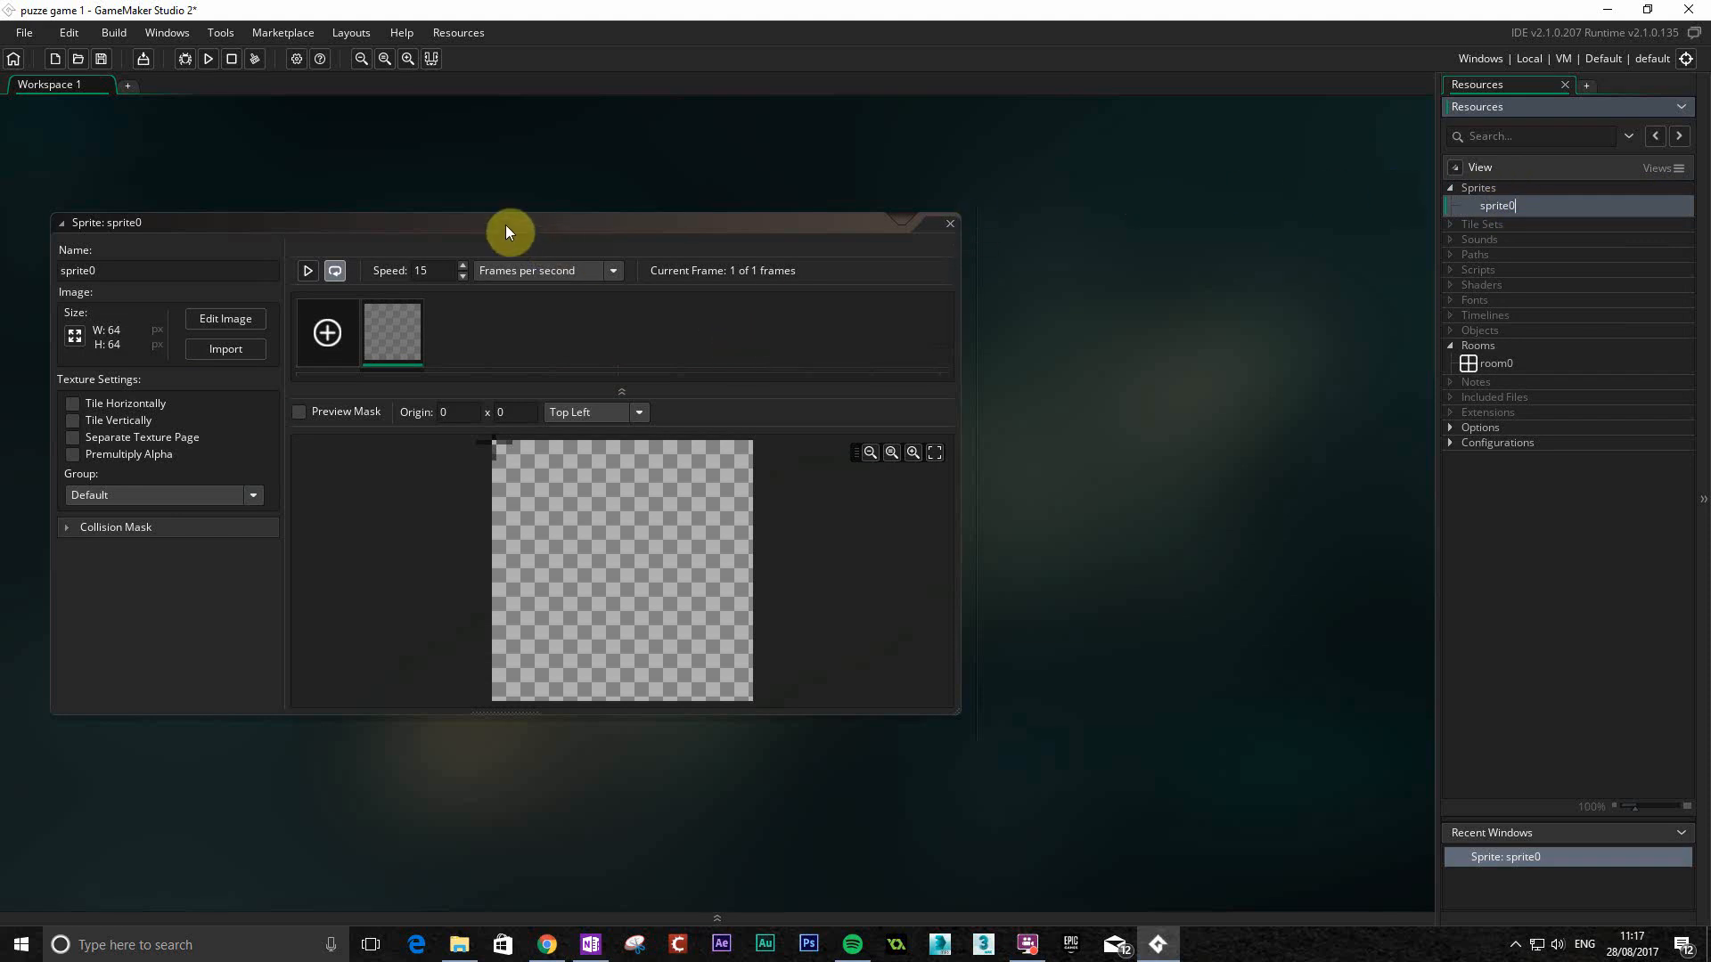
left_click_drag(506, 224, 654, 221)
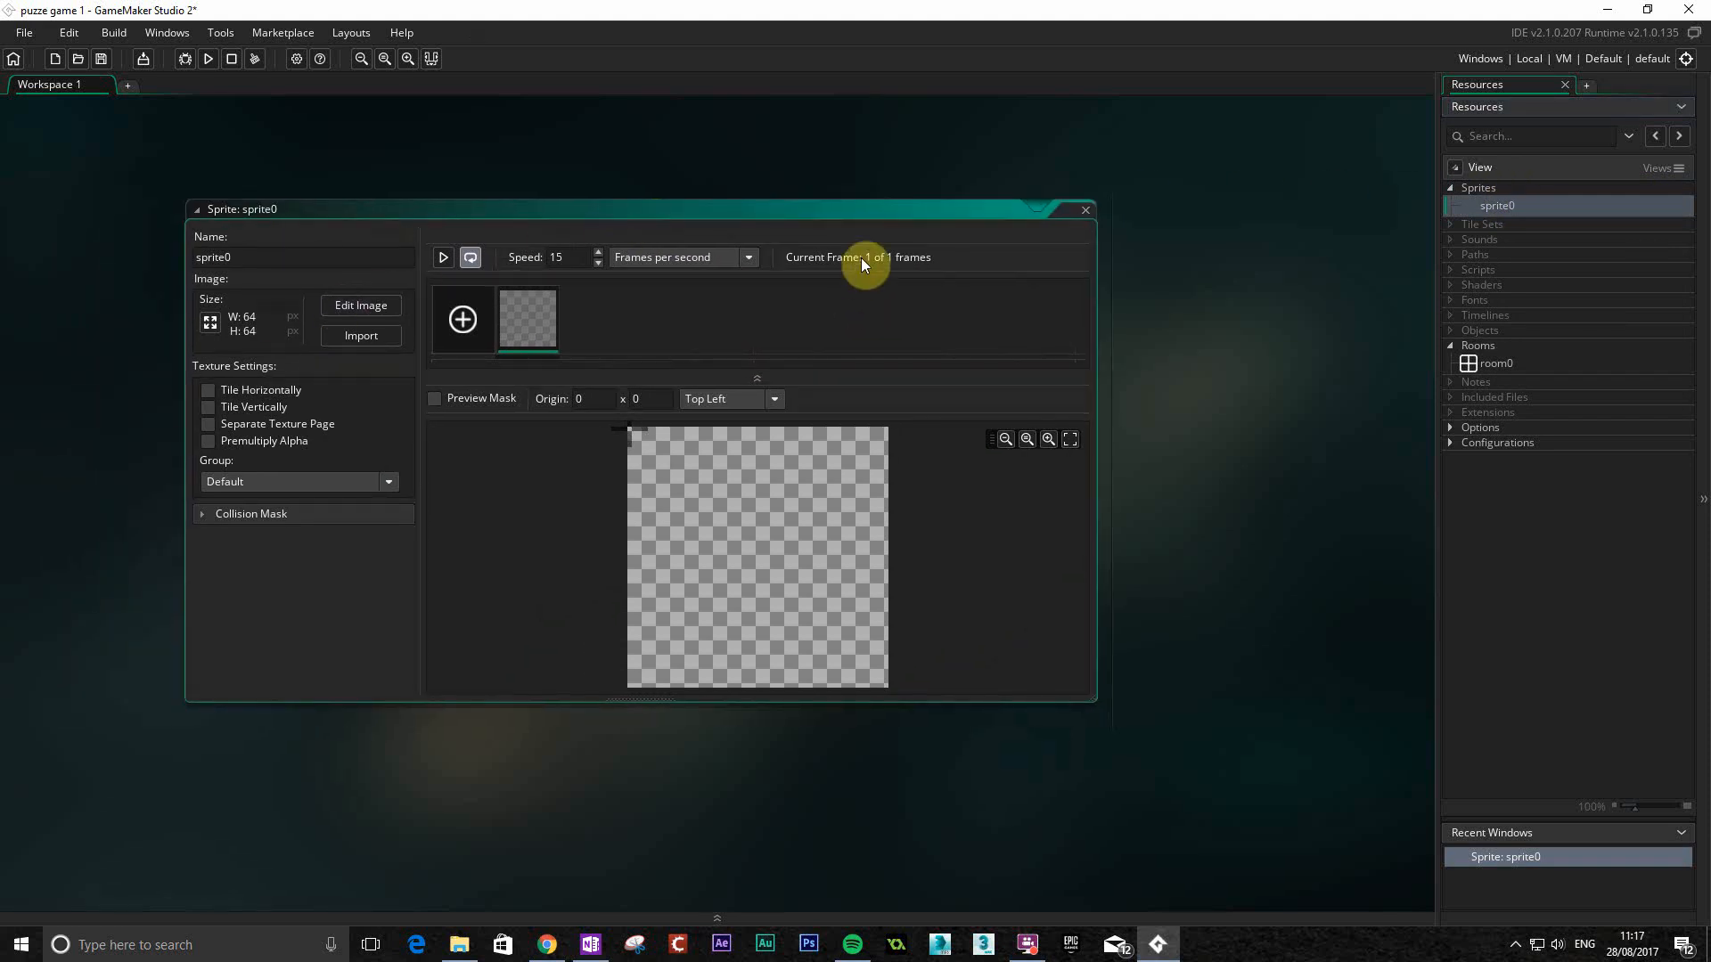
middle_click_drag(708, 141, 873, 182)
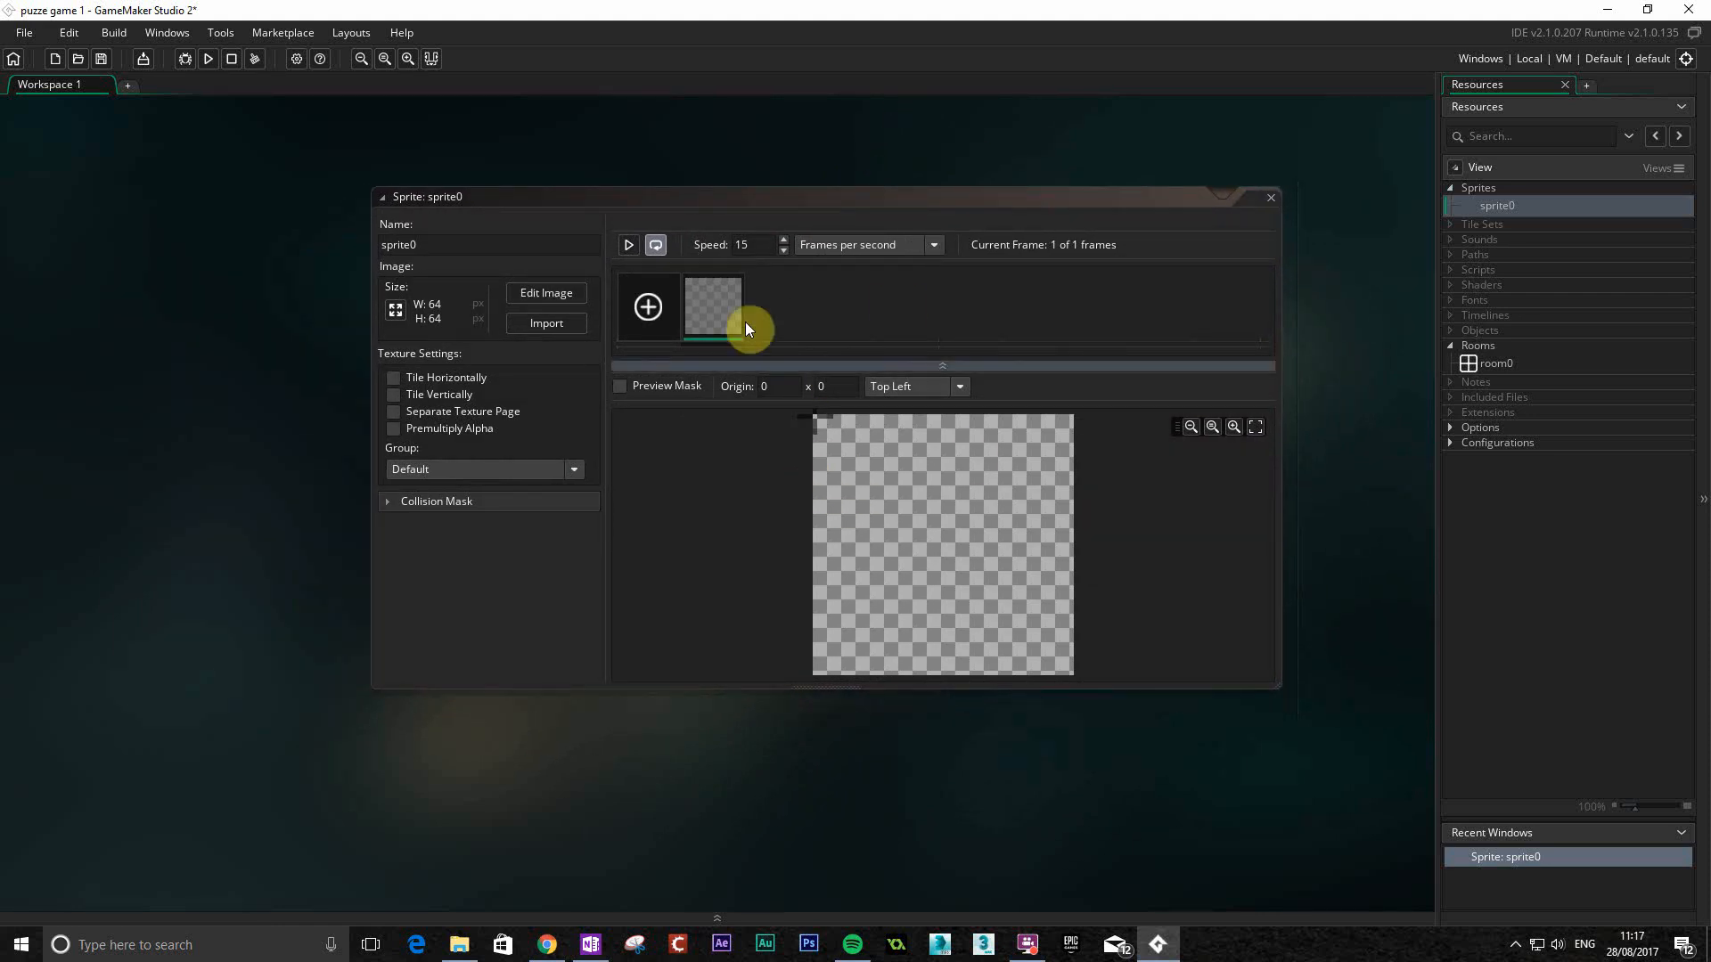
Import the box image from the Level folder of BoxPuzzle_tutorial_images_32 in Downloads into the new sprite.
left_click(472, 243)
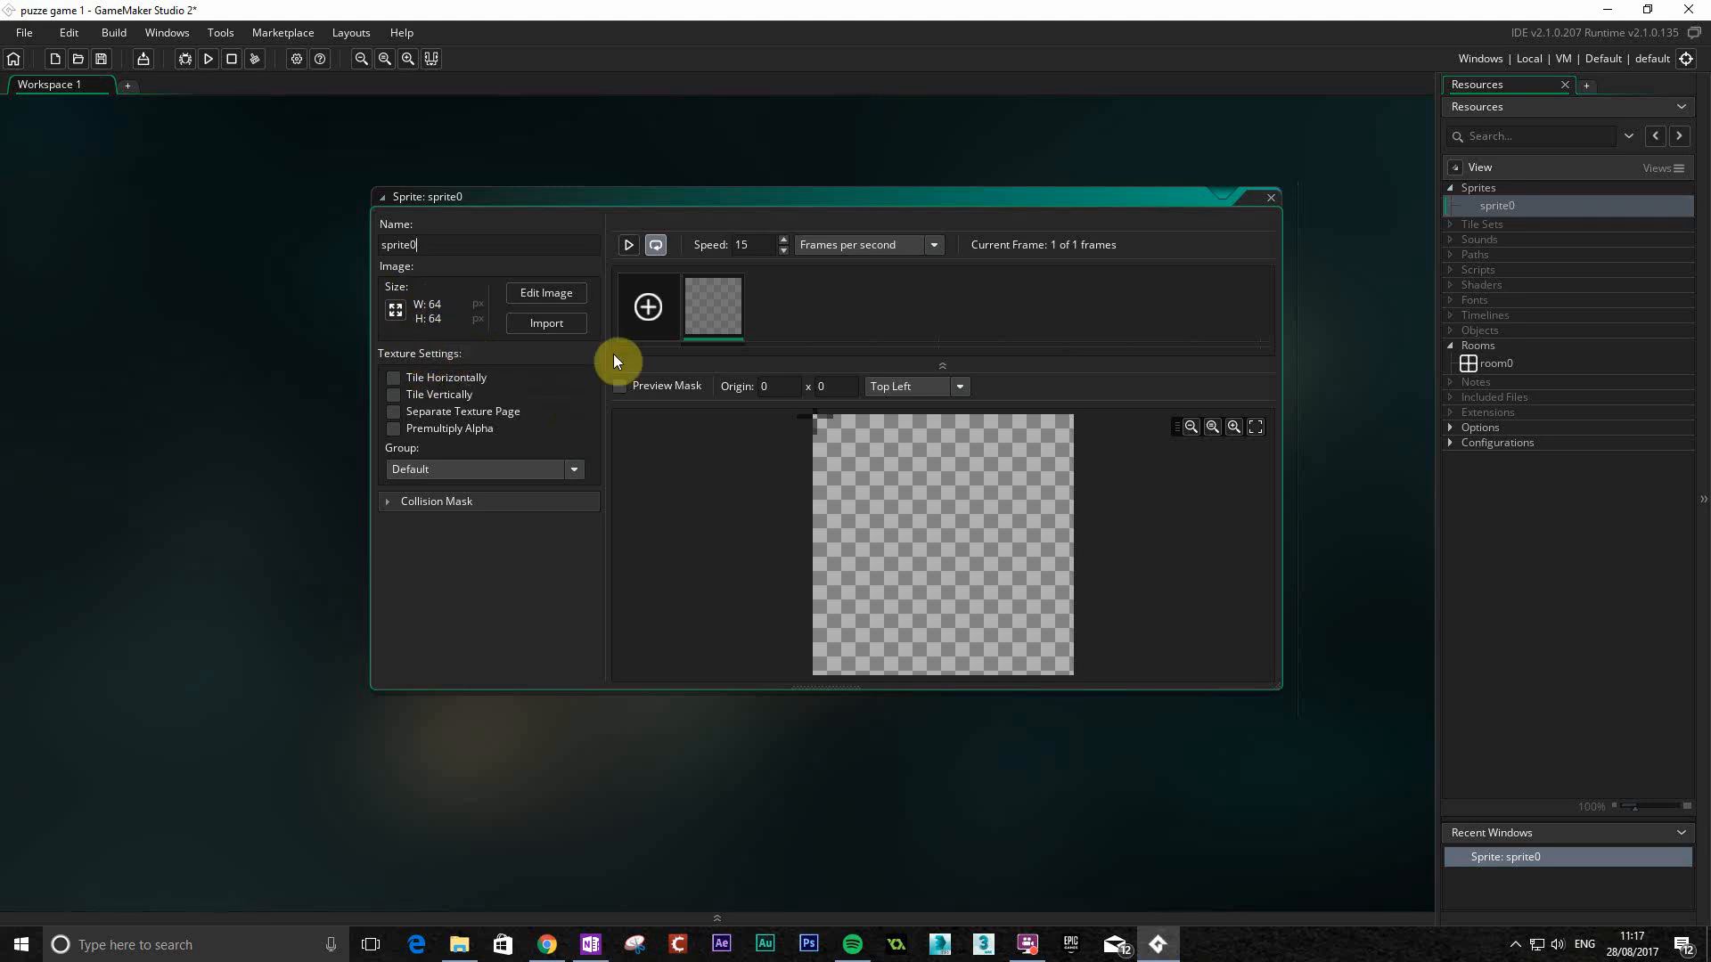
left_click(539, 326)
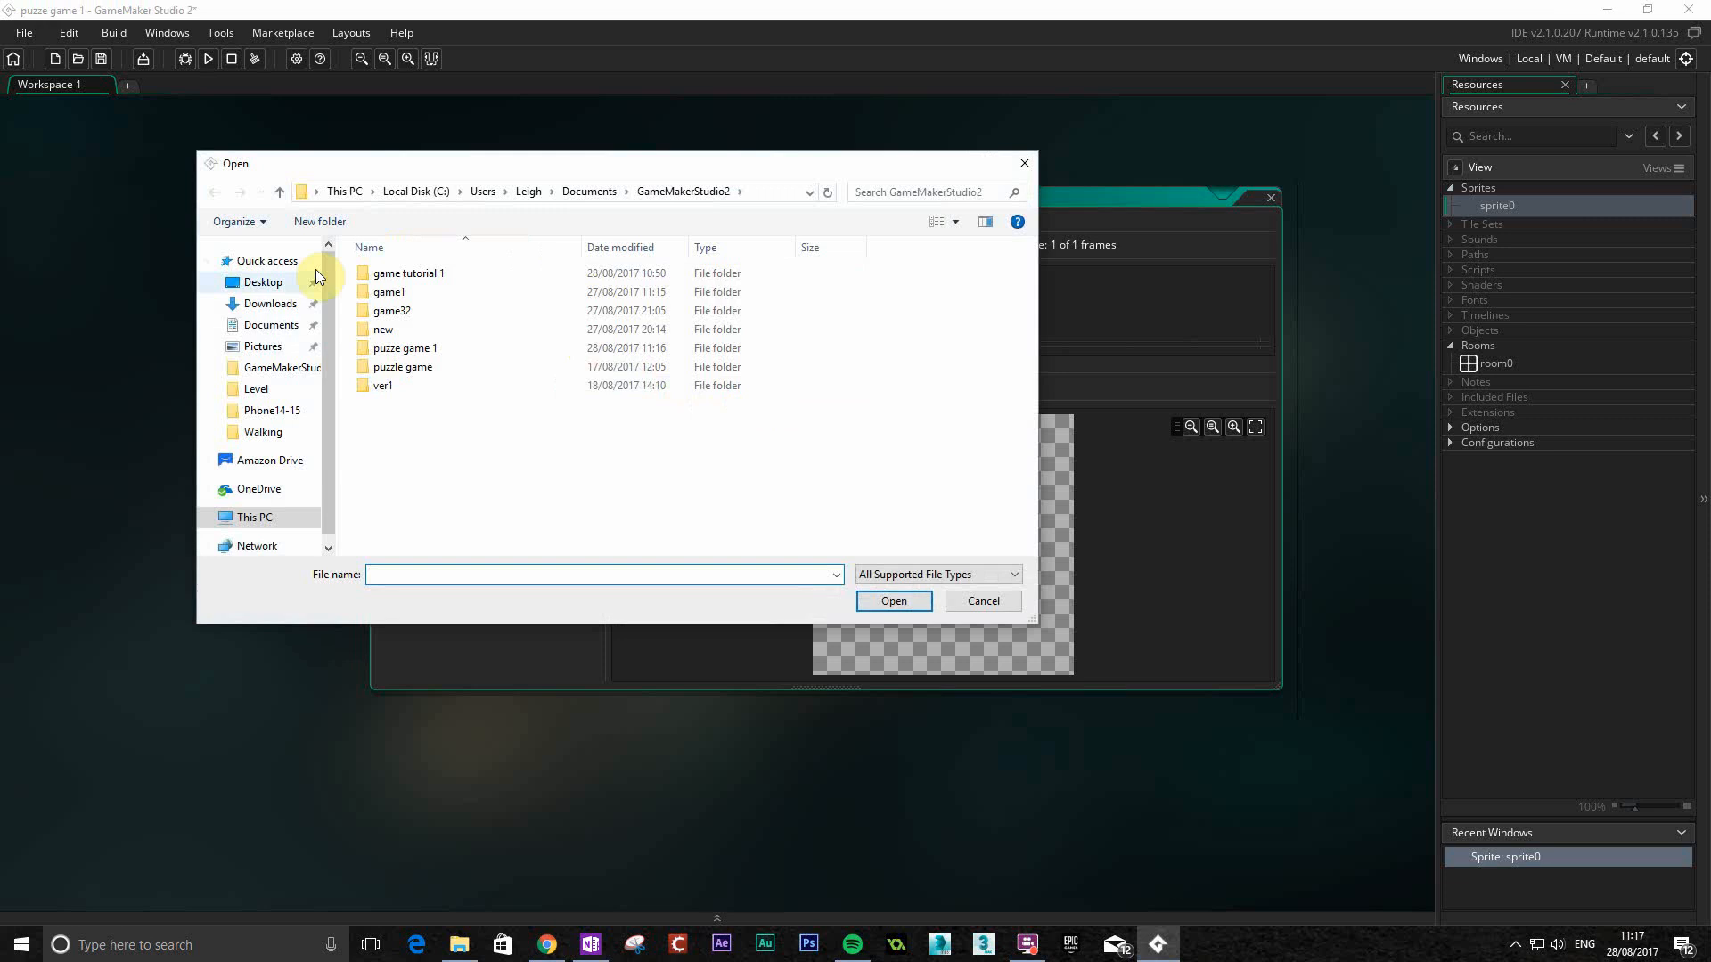
left_click(271, 303)
double_click(401, 289)
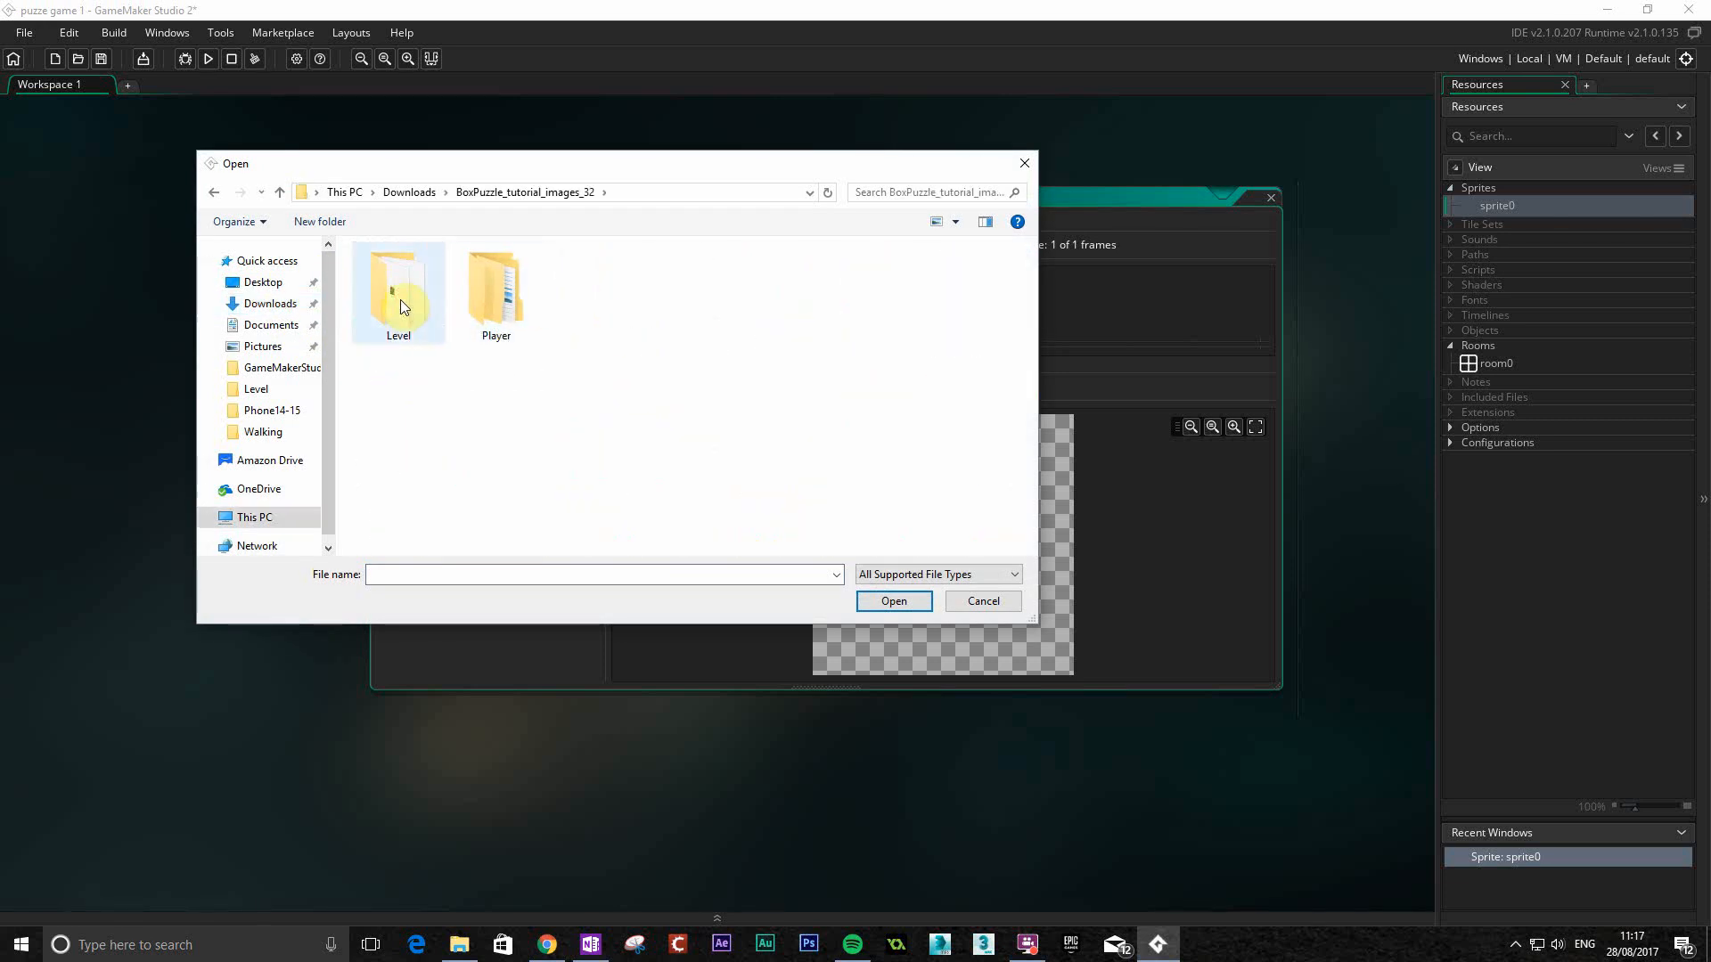
double_click(392, 296)
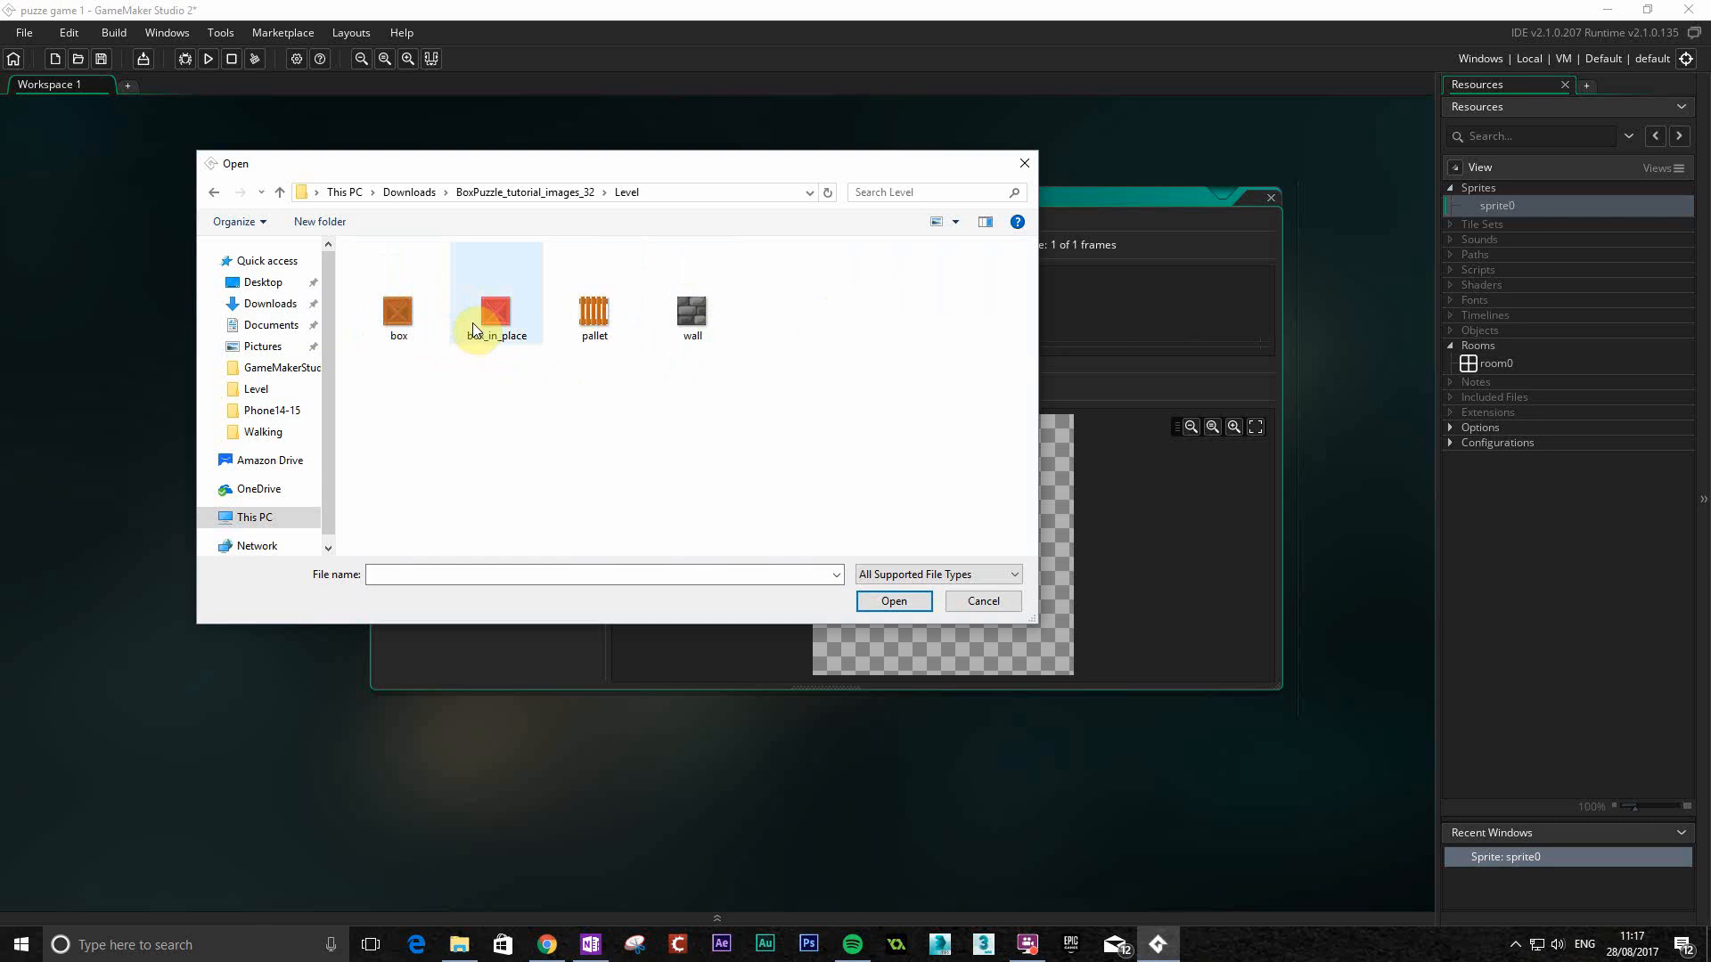
left_click(398, 320)
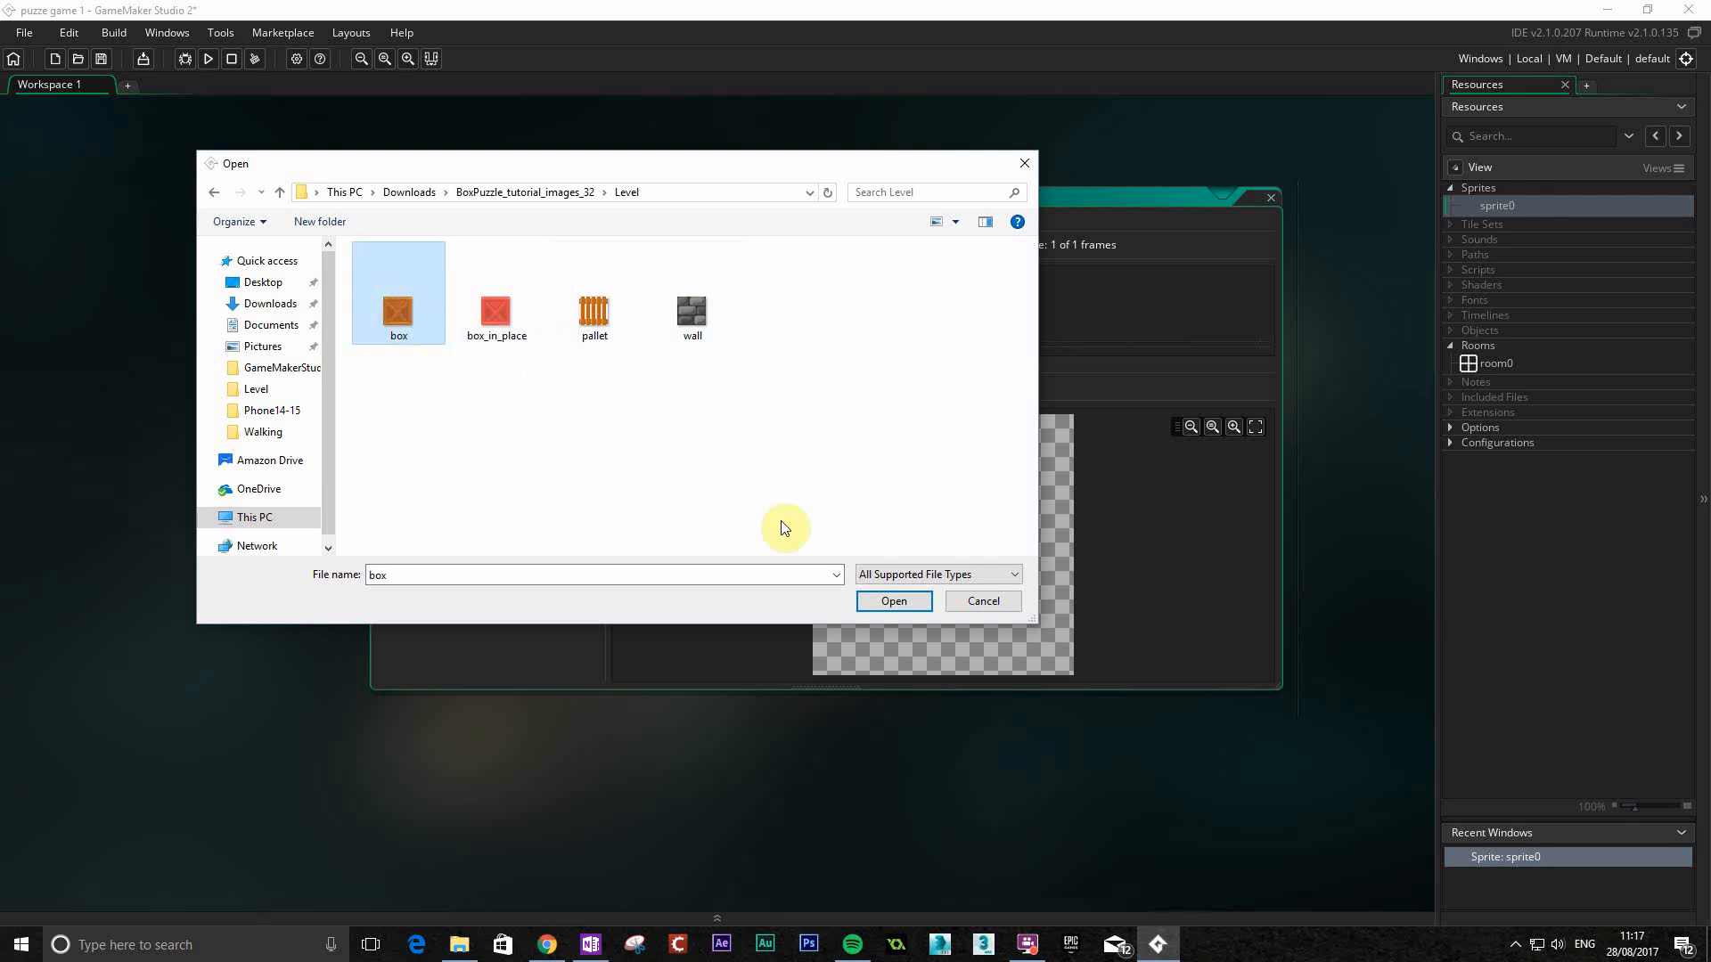
left_click(893, 601)
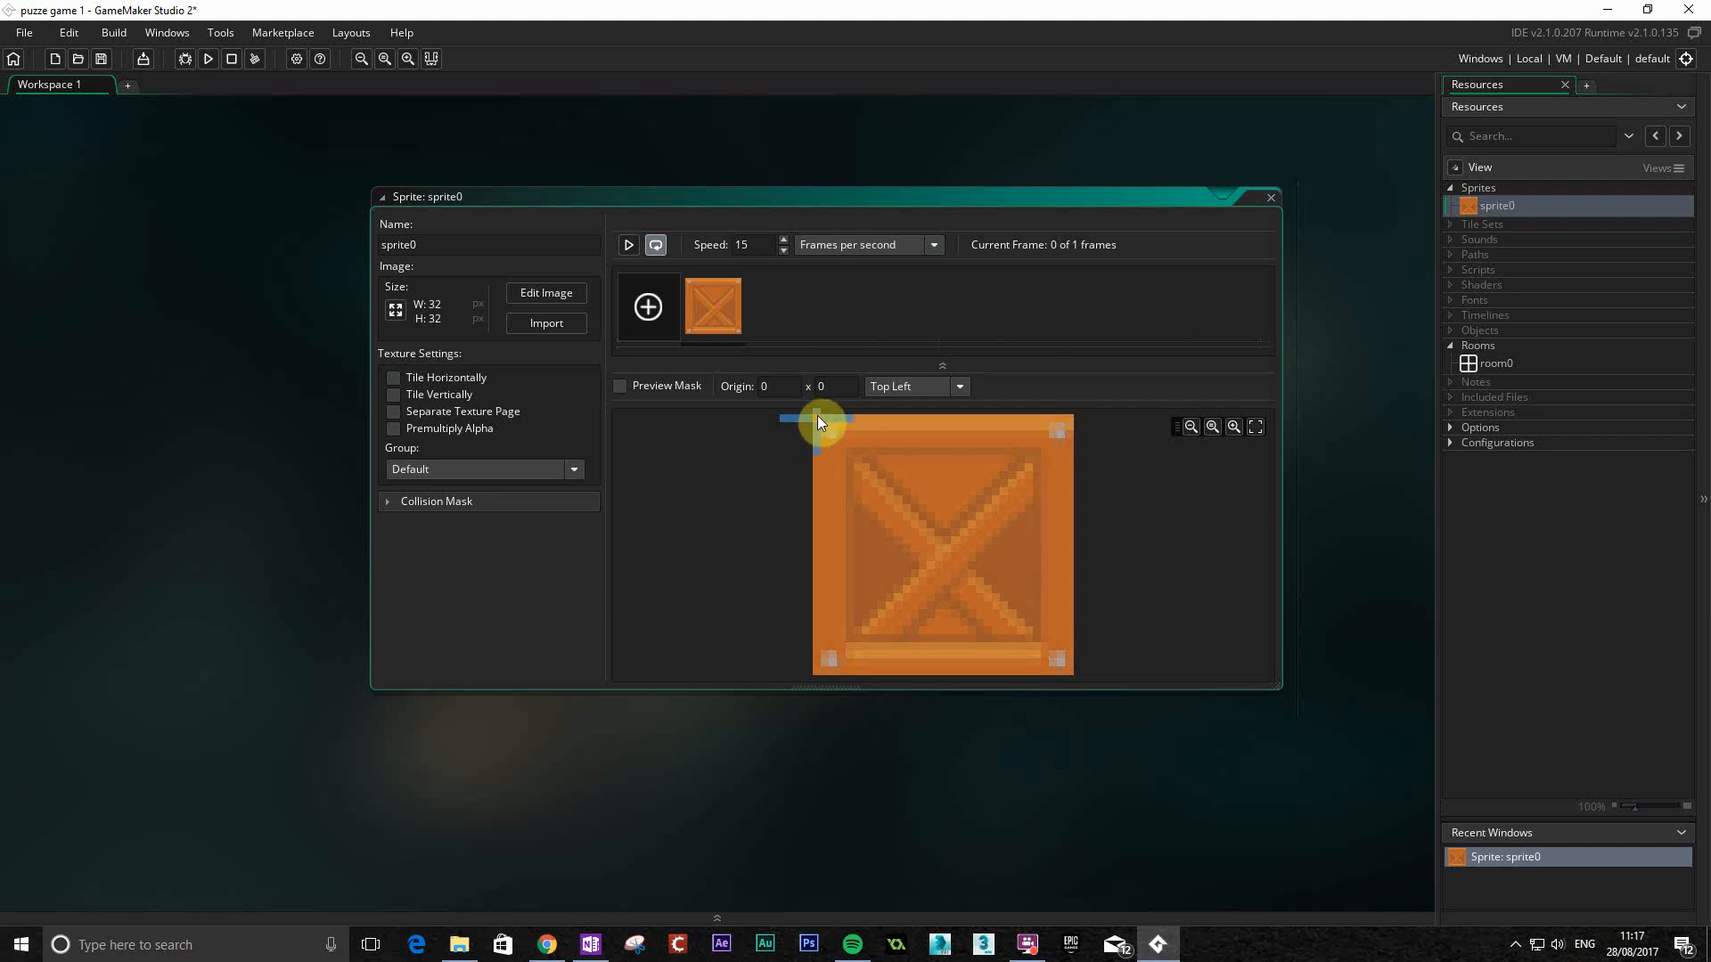
Place the box sprite's origin freehand at a custom point, about 11 x 18.
left_click(959, 388)
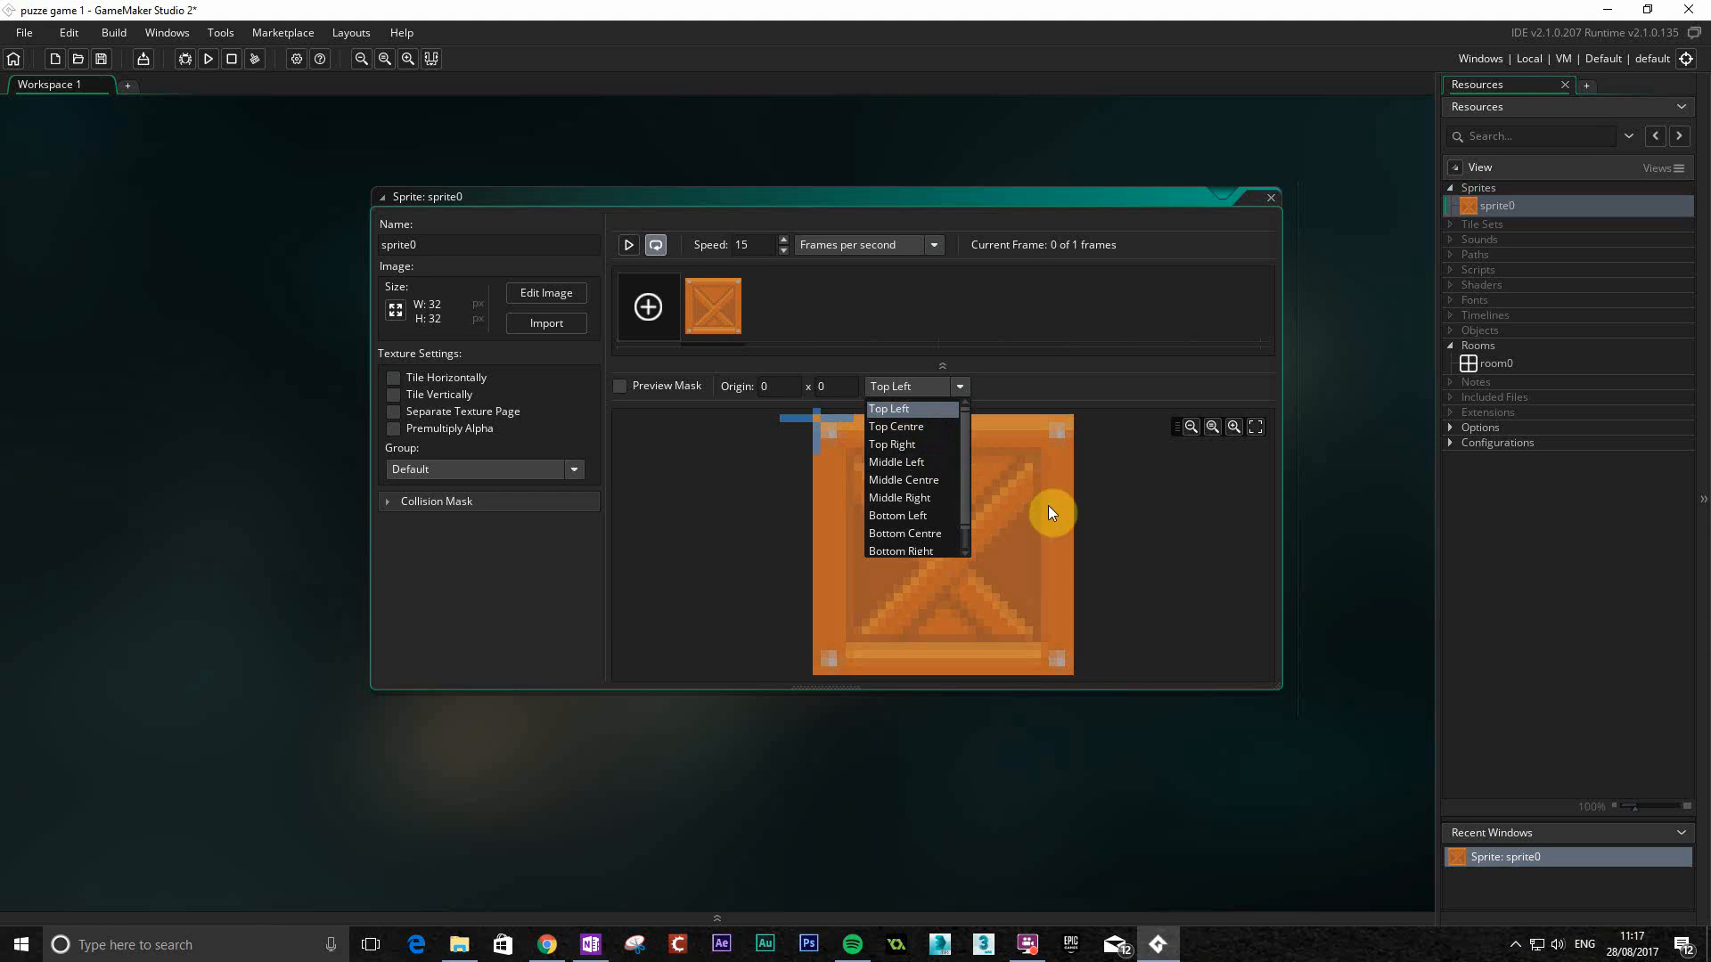
left_click(1192, 532)
left_click(963, 577)
left_click_drag(963, 577, 907, 565)
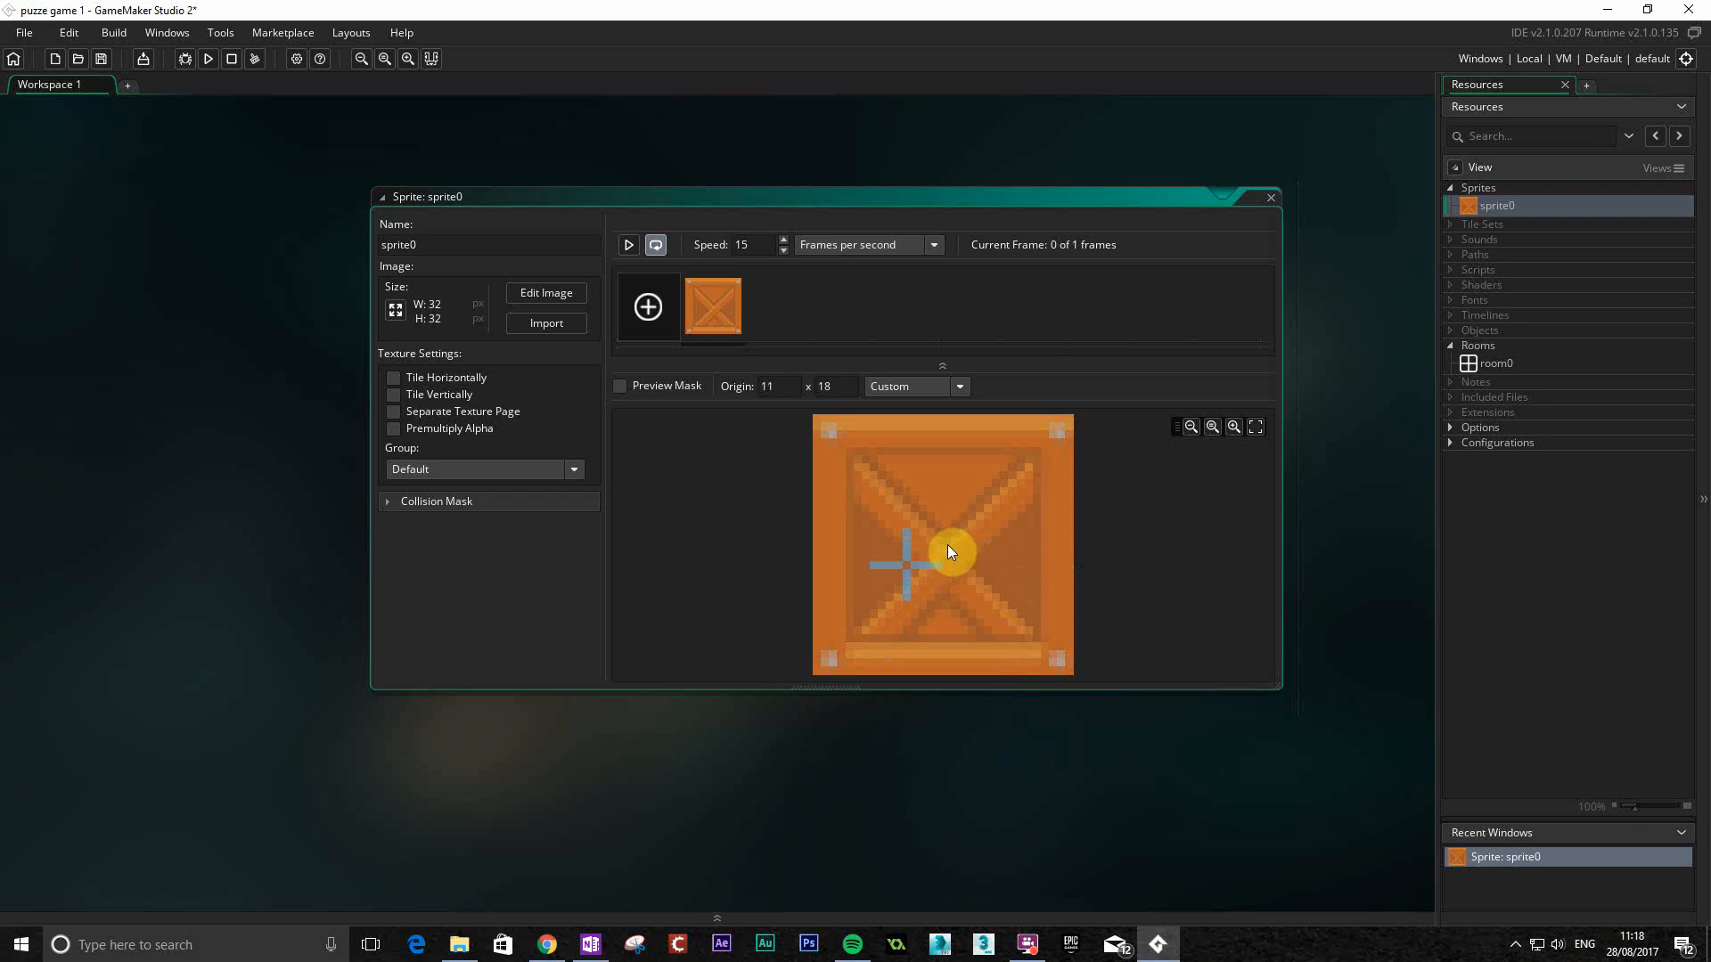
Set the box sprite's origin to Middle Centre and rename the sprite spr_box.
left_click(961, 388)
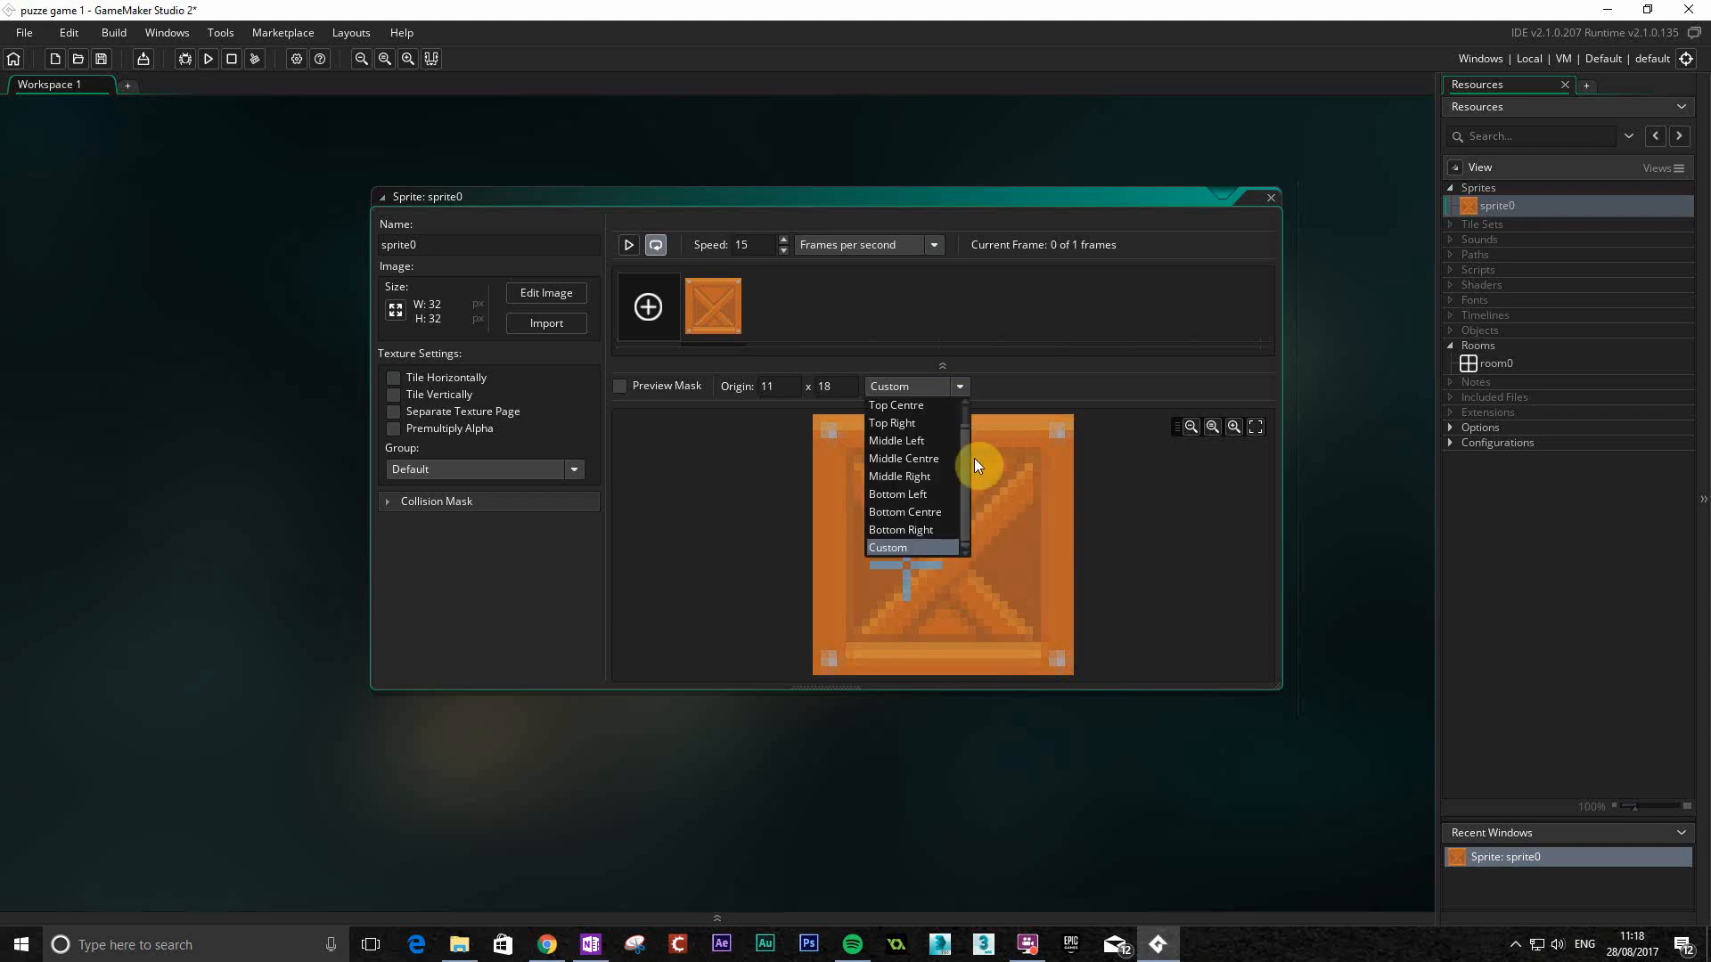
left_click(921, 460)
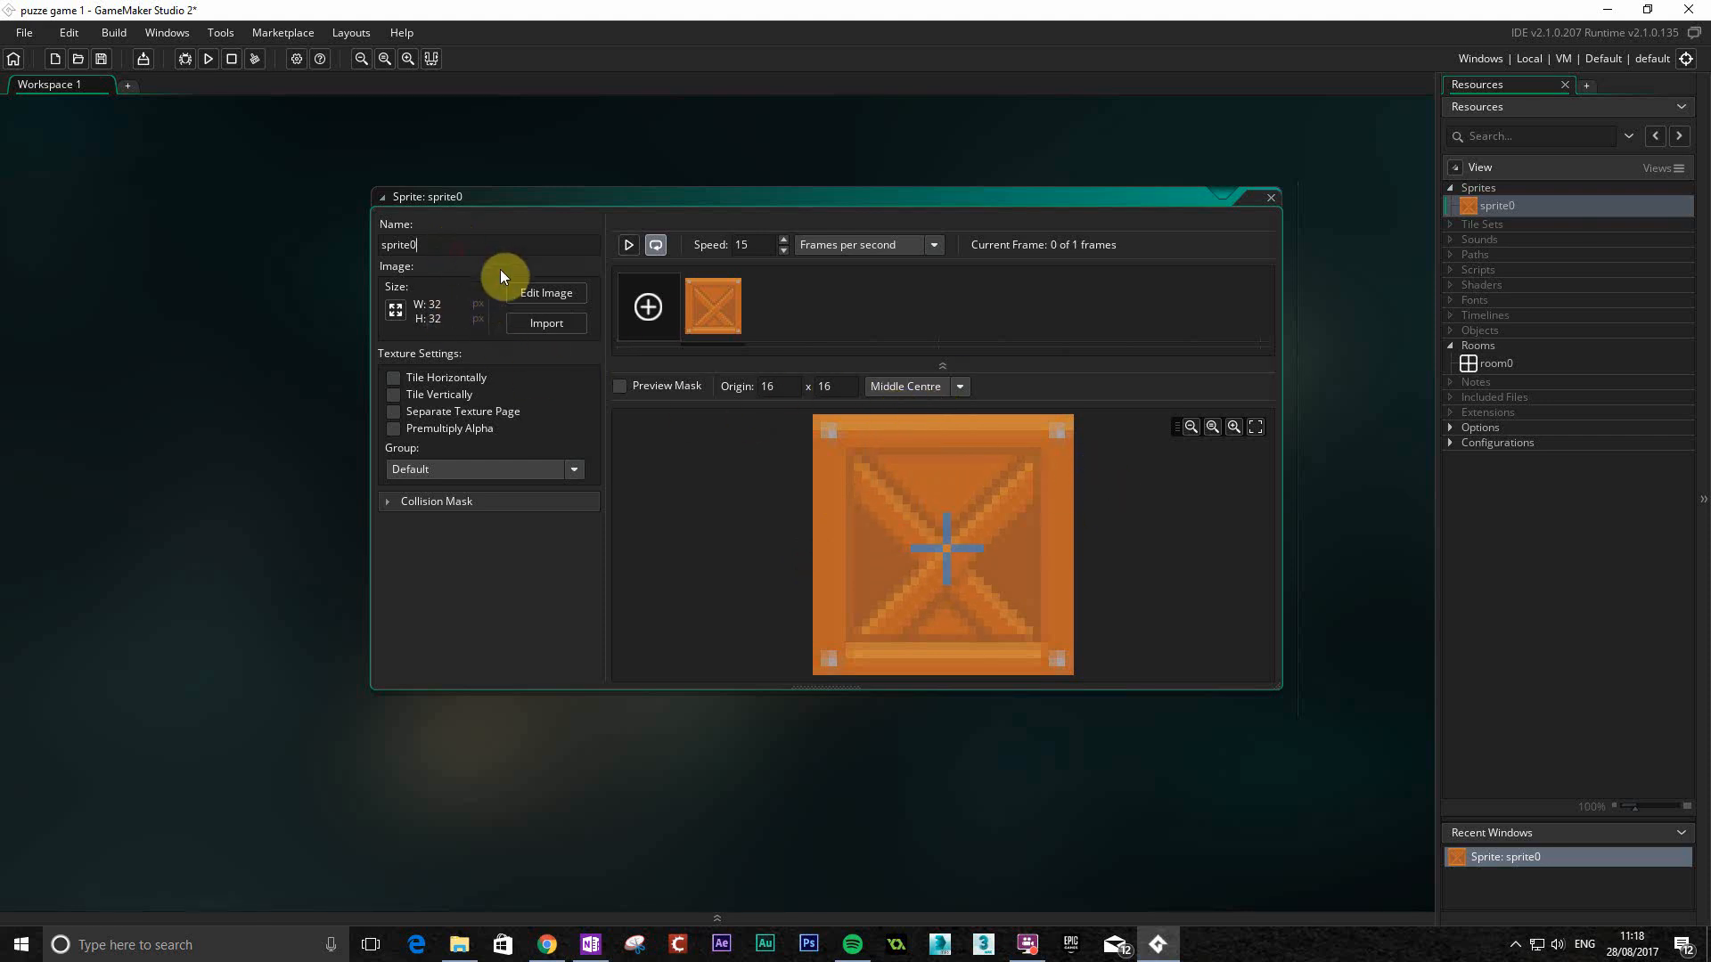
key("BackSpace")
key("BackSpace")
key("BackSpace")
key("BackSpace")
type("bo")
left_click(1364, 248)
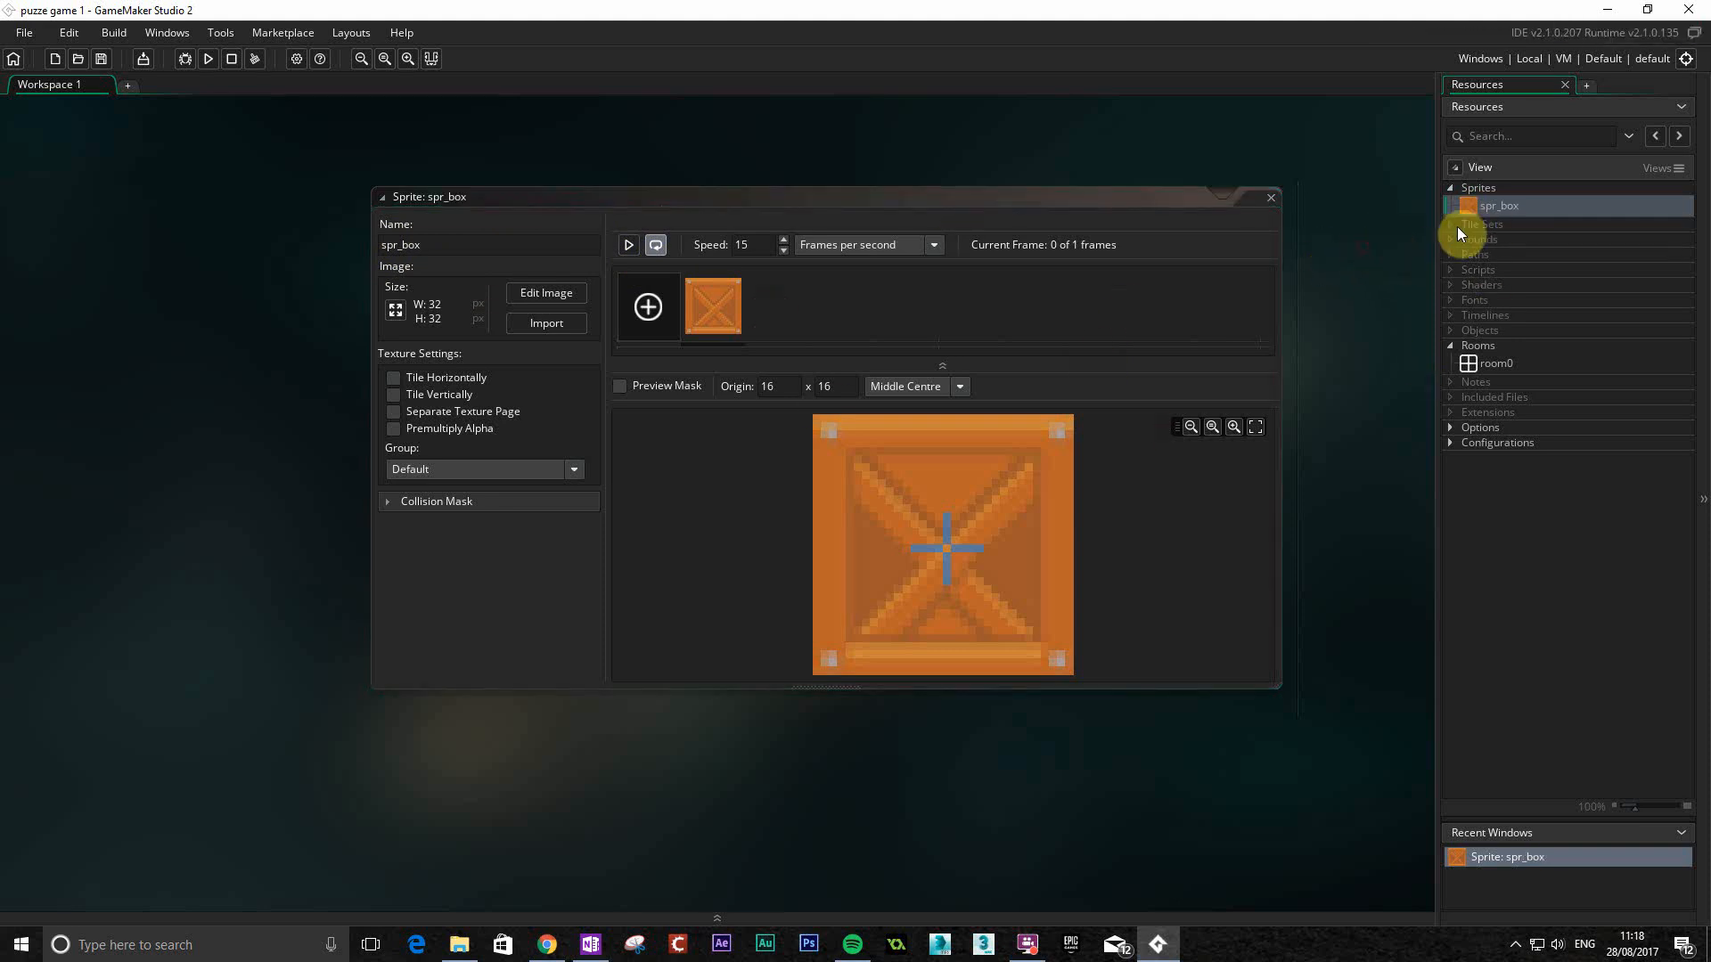
Create a second sprite and import the box_in_place image from the Level folder into it.
right_click(1469, 188)
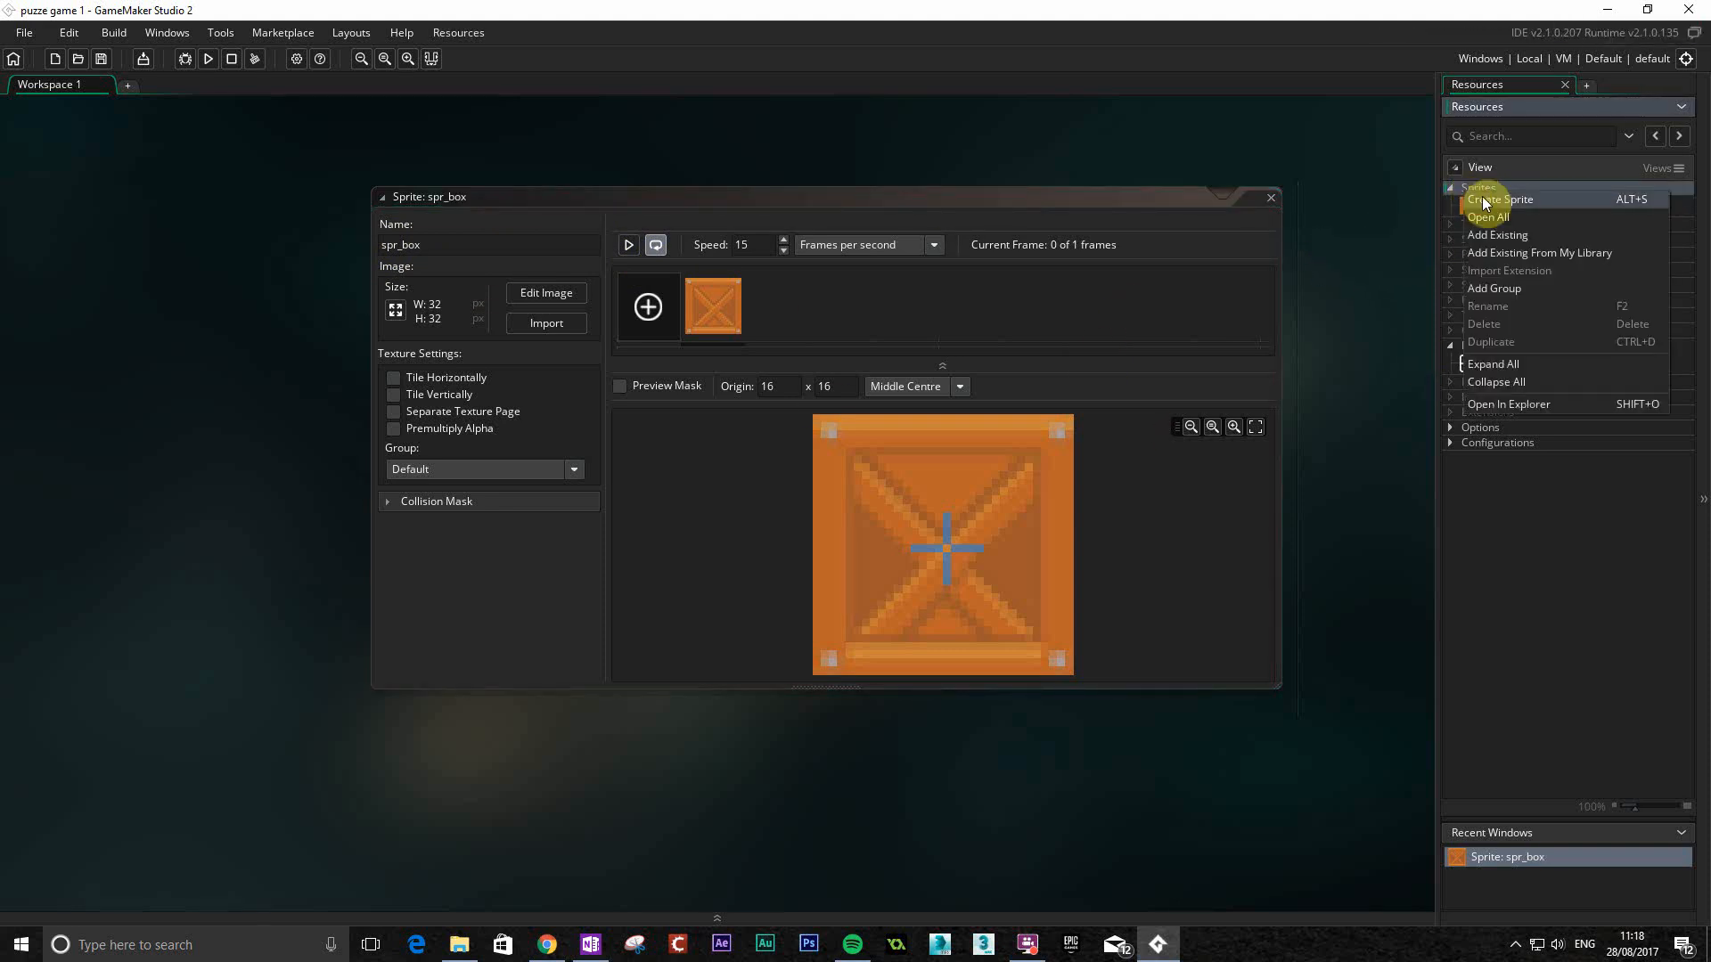
left_click(1483, 198)
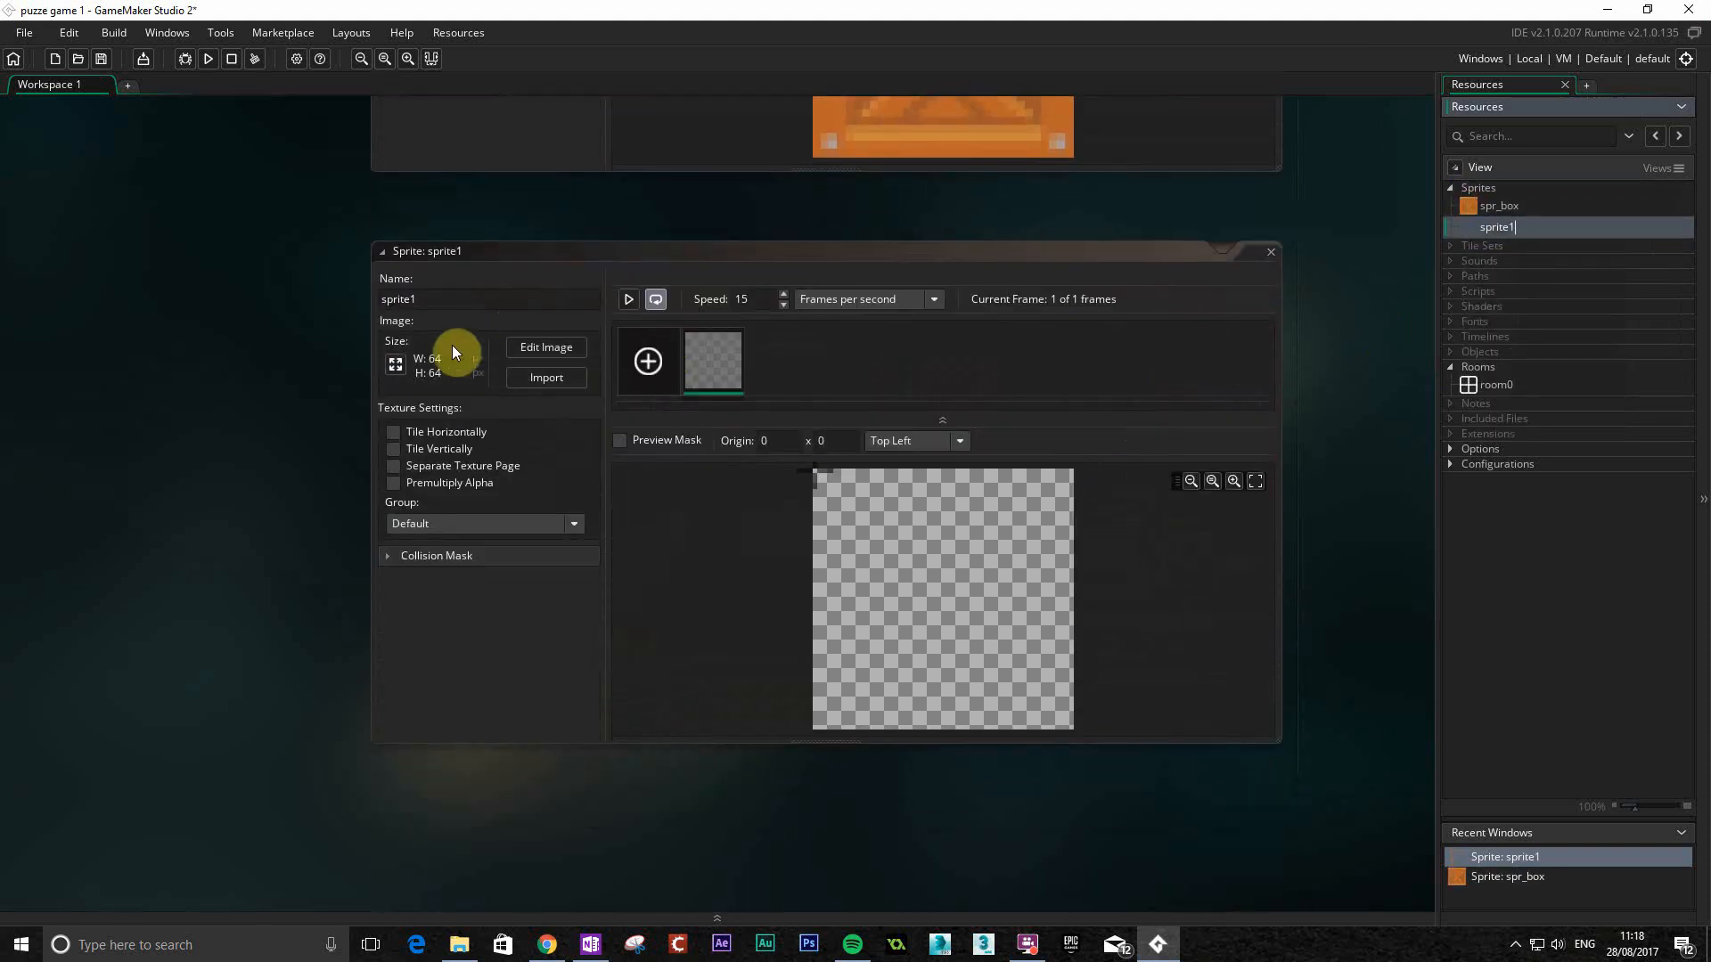
left_click(547, 378)
left_click(500, 330)
double_click(500, 330)
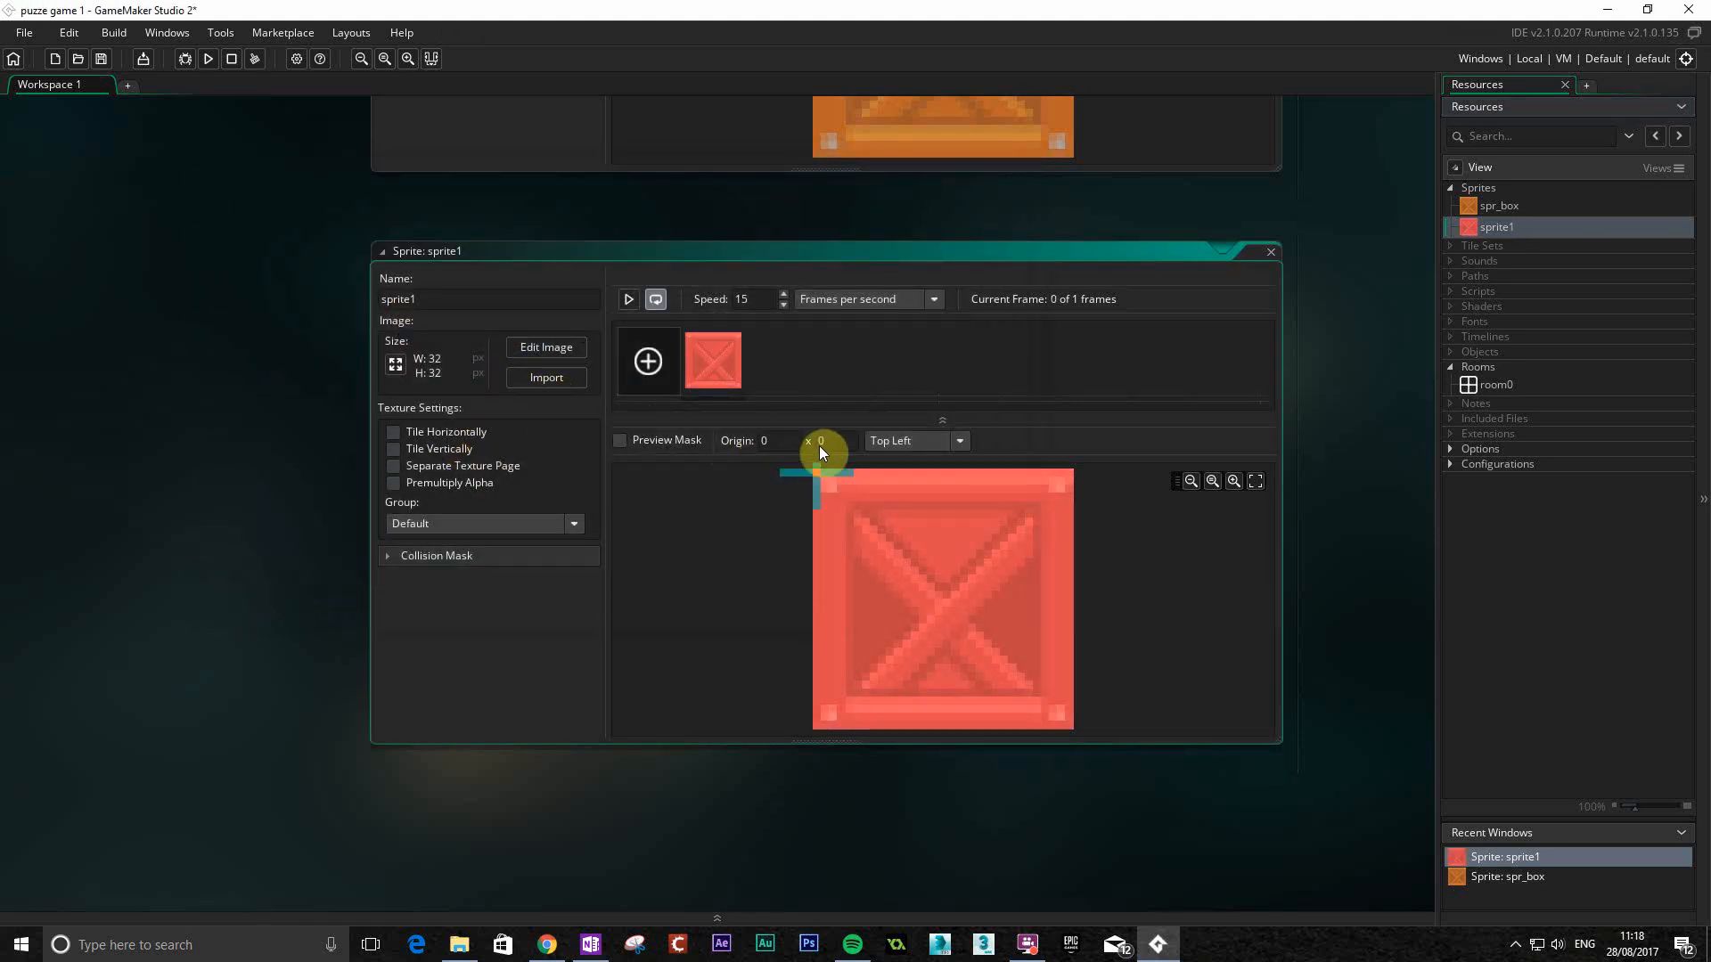
Set the red box sprite's origin to Middle Centre and rename the sprite spr_box_in_place.
left_click(960, 440)
left_click(918, 528)
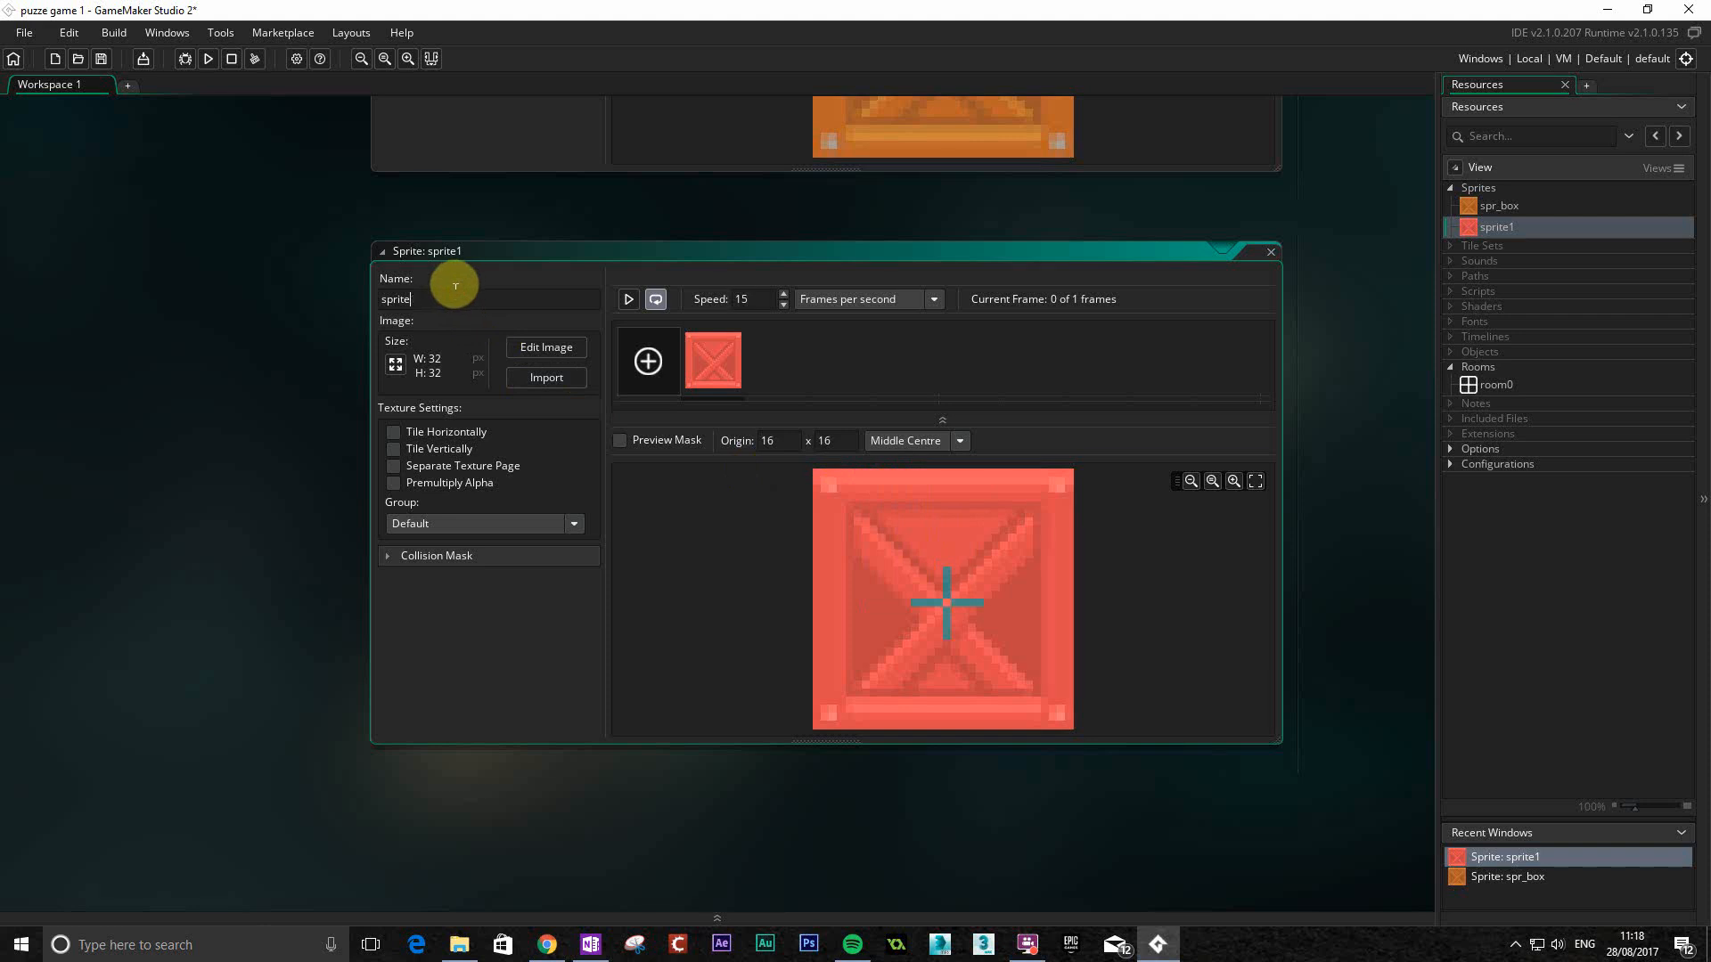
key("BackSpace")
key("BackSpace")
key("BackSpace")
key("BackSpace")
key("BackSpace")
key("BackSpace")
type("spr_box_in_place")
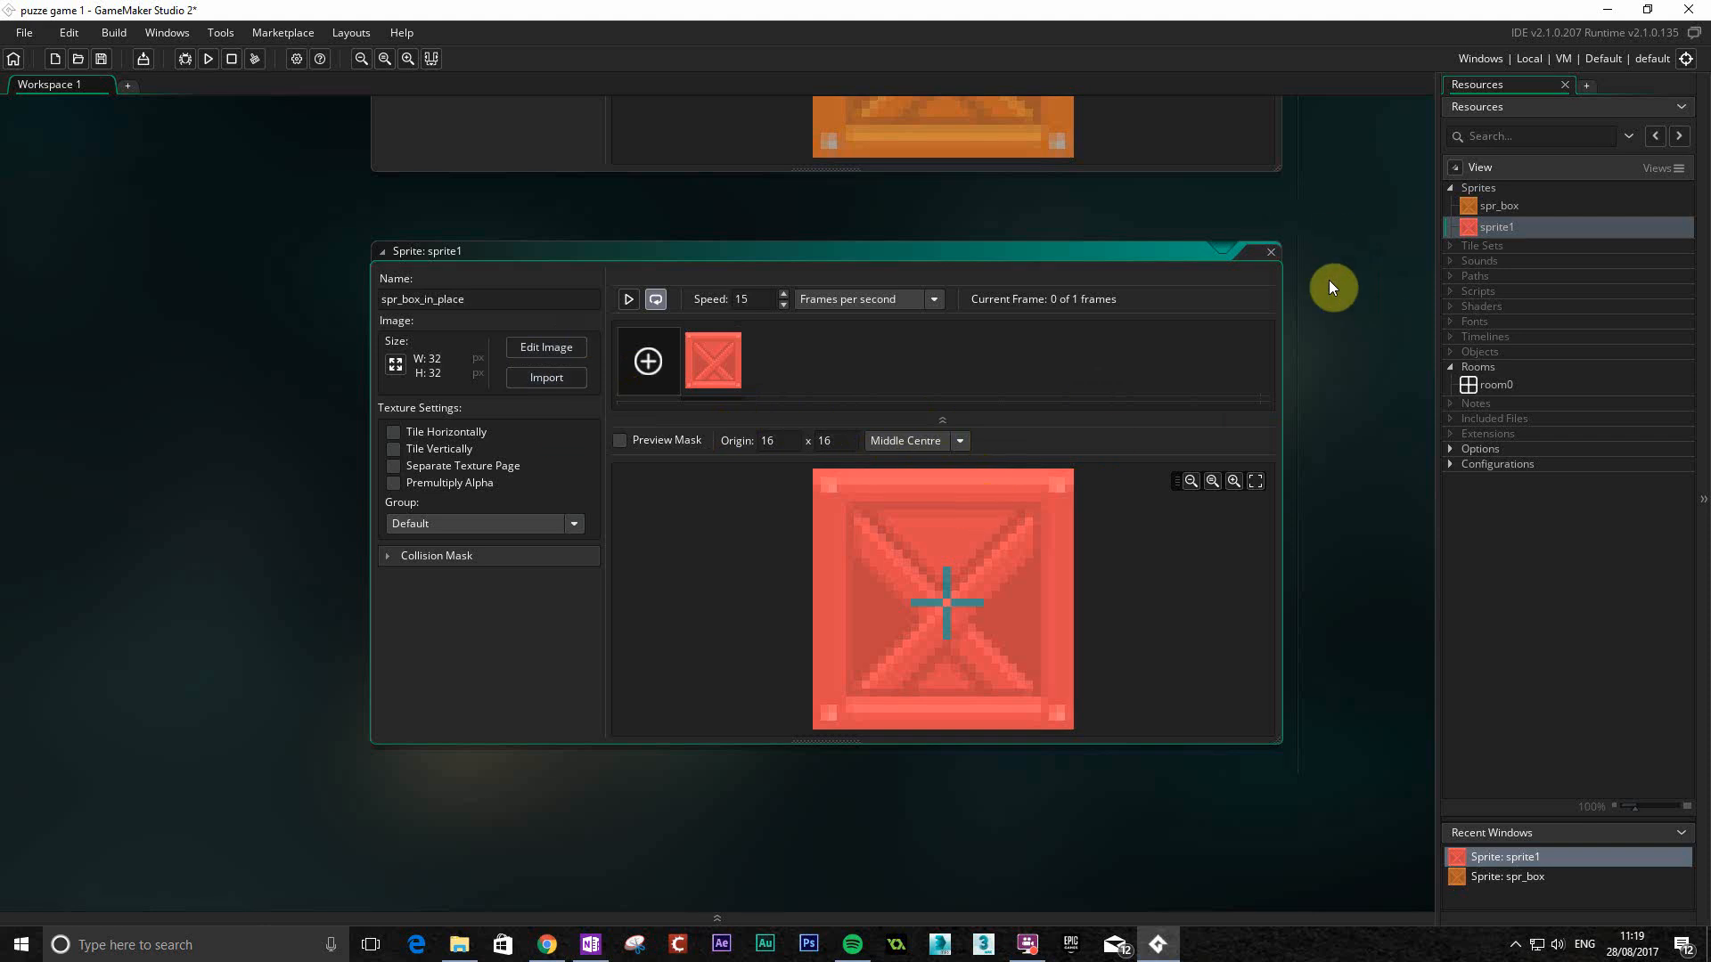
Create a third sprite and import the pallet image from the Level folder into it.
right_click(1482, 188)
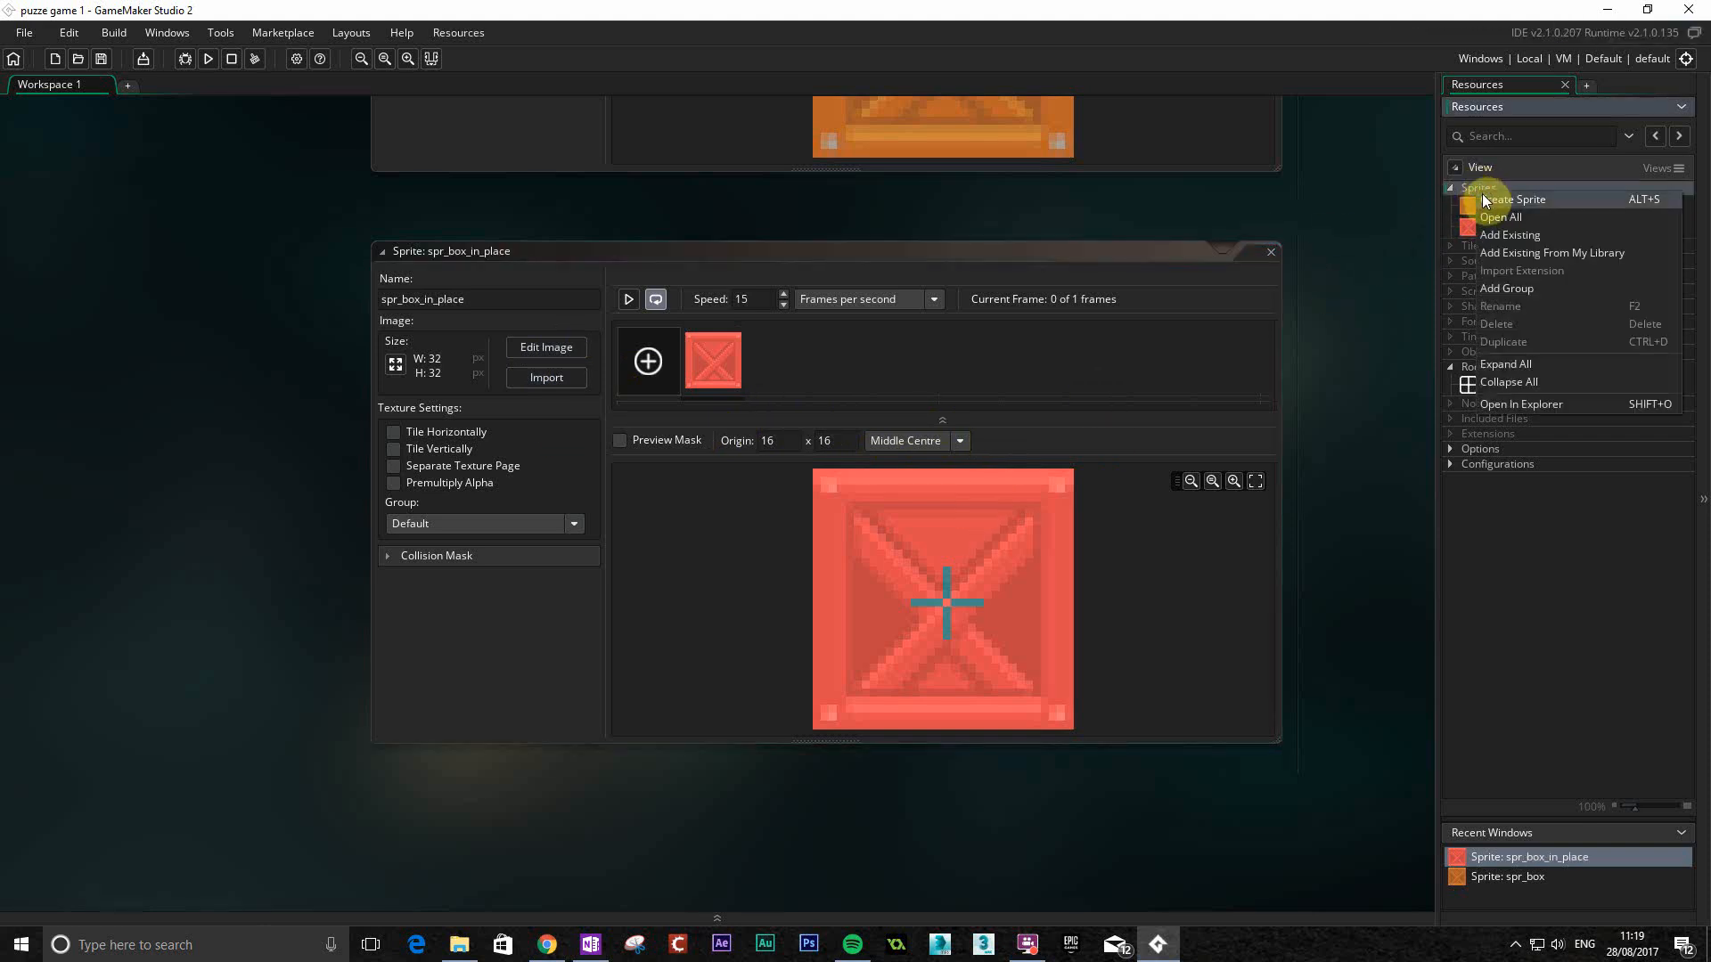
left_click(1493, 199)
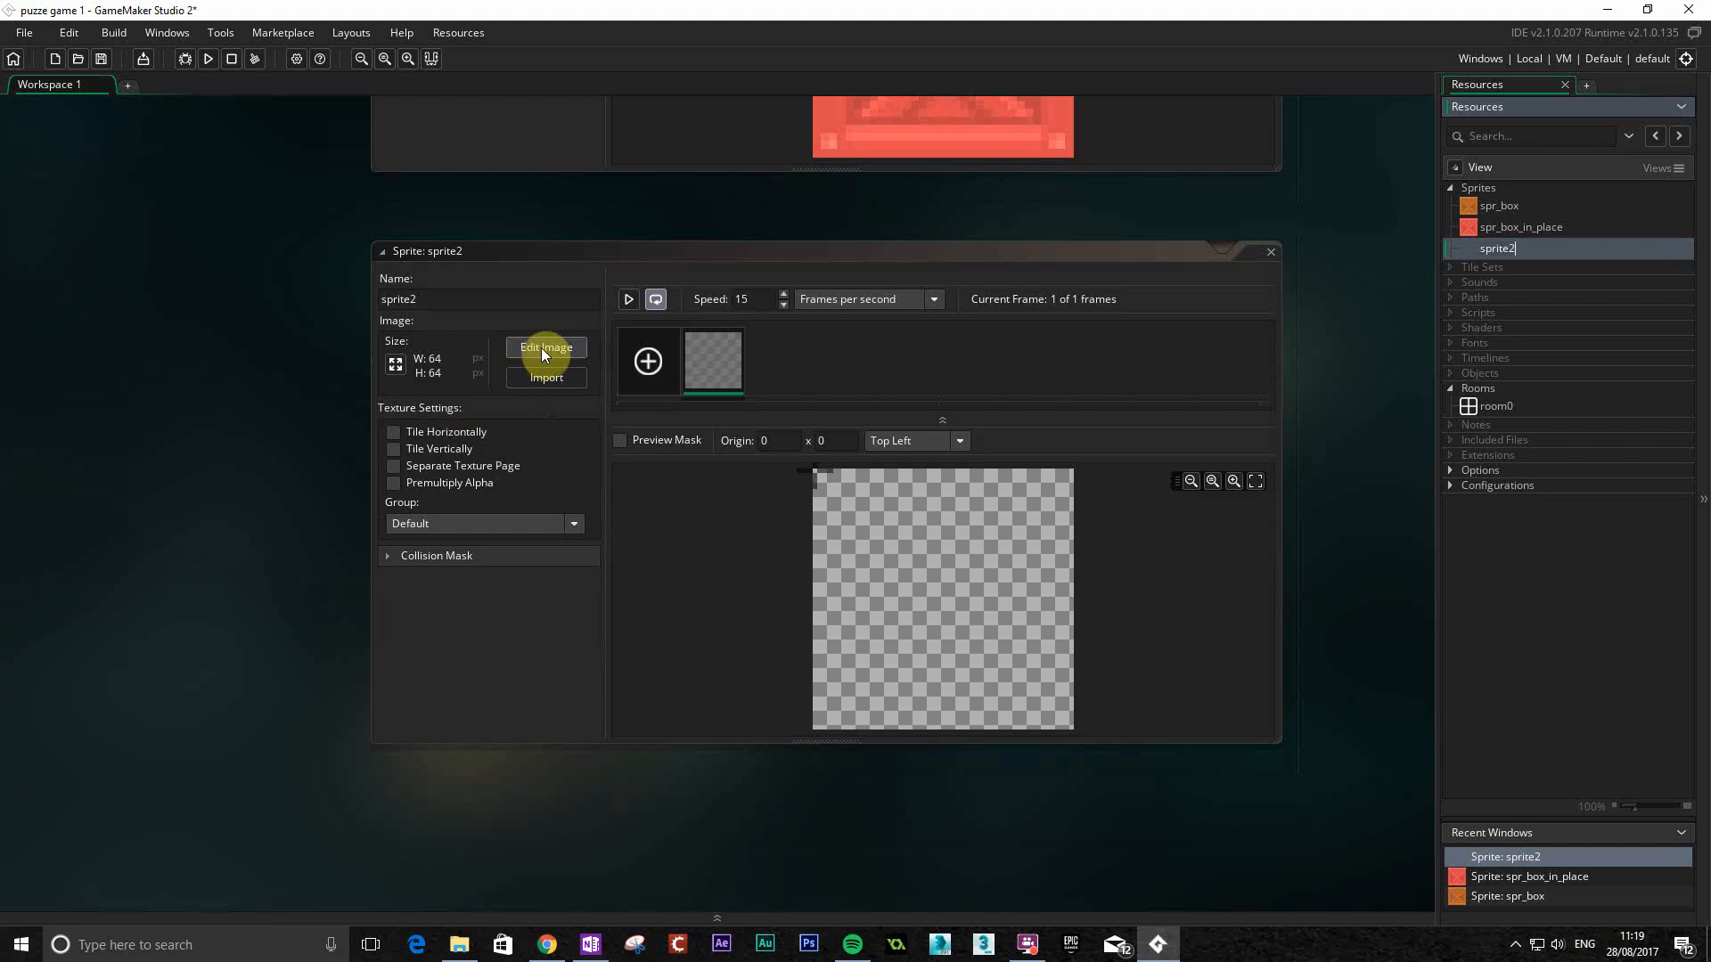
left_click(566, 376)
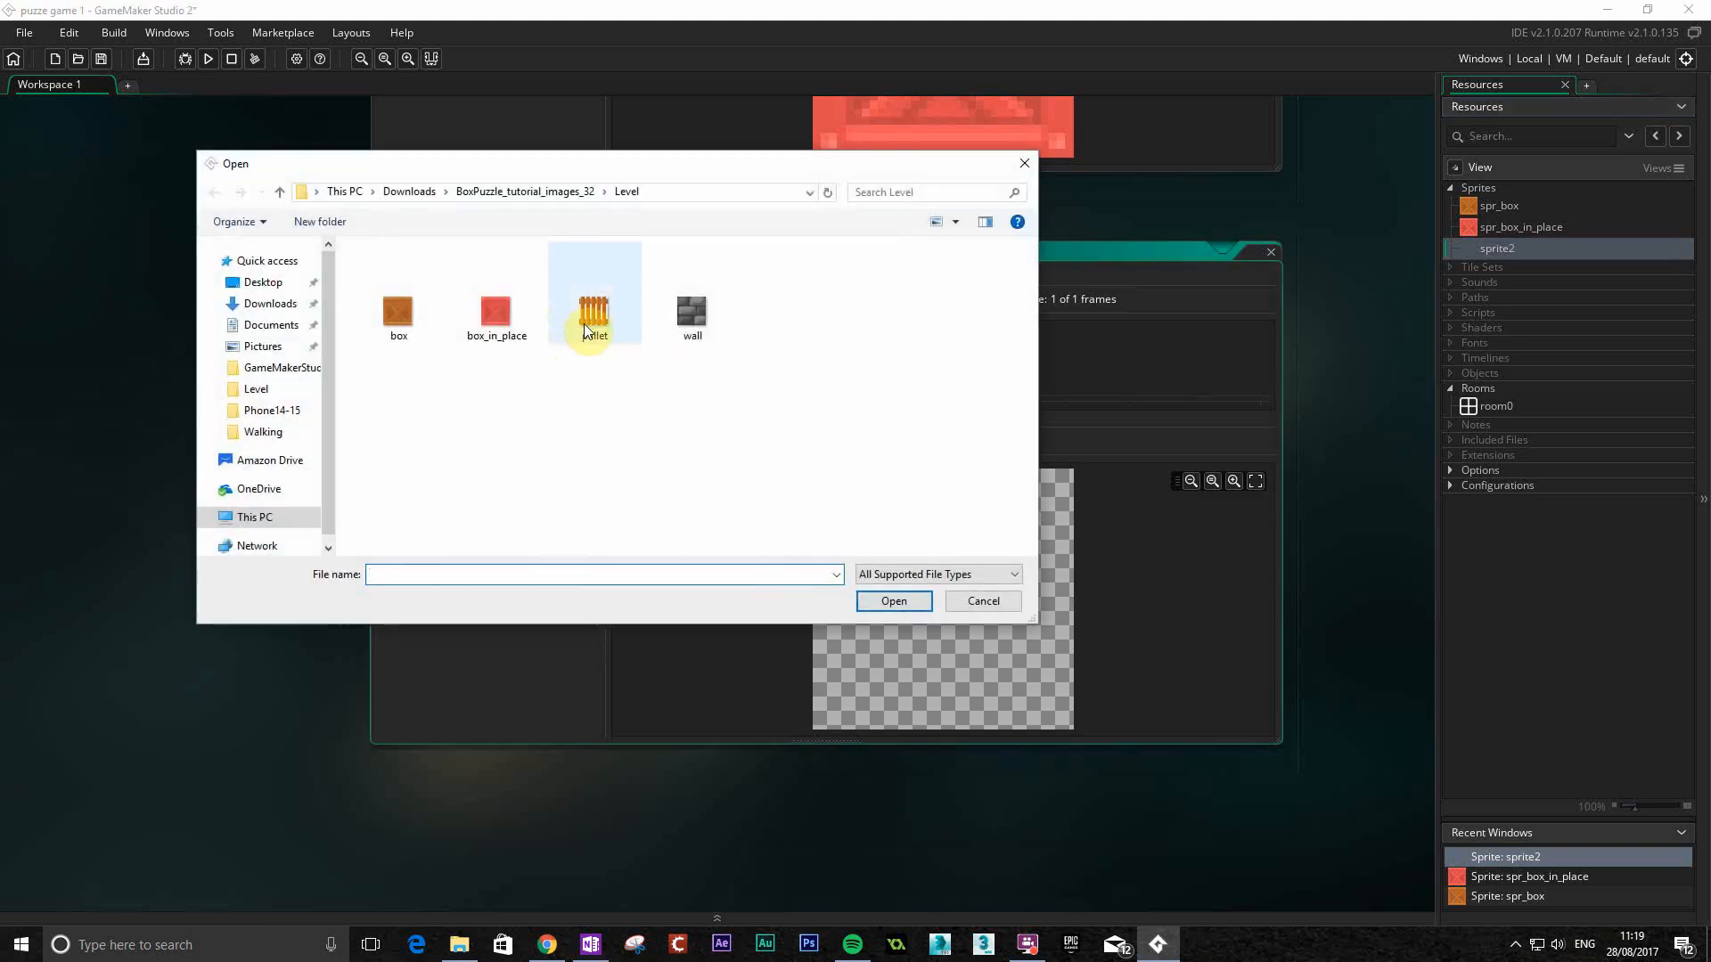
double_click(584, 324)
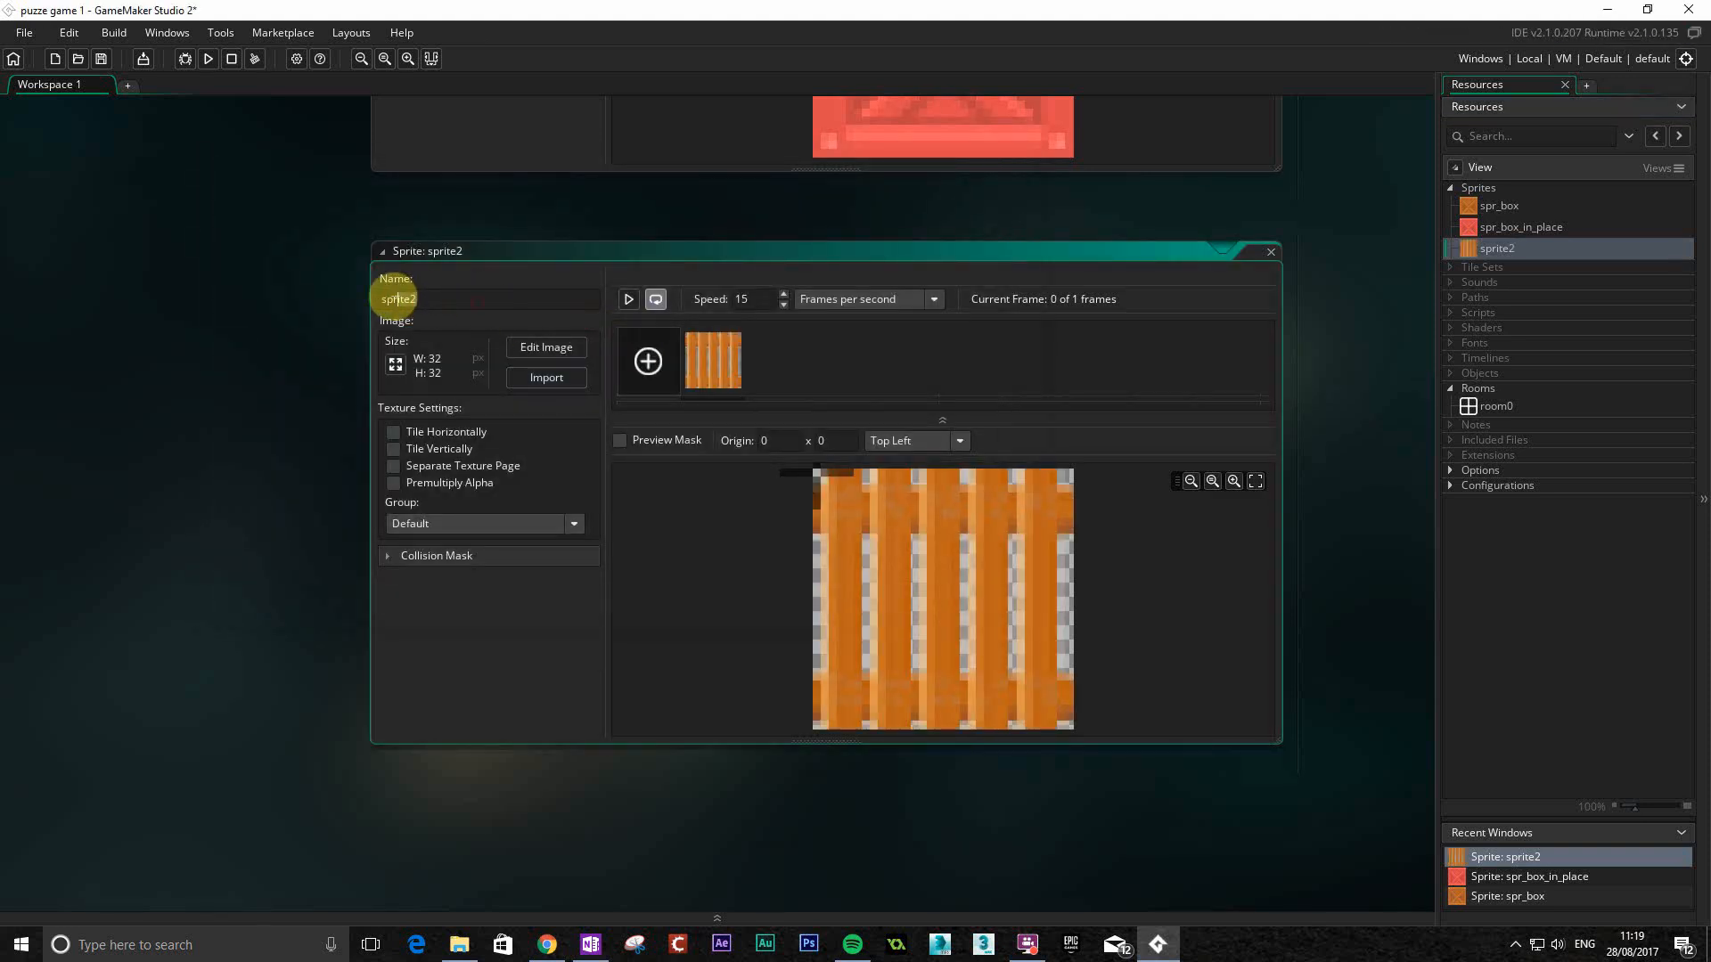
Rename the pallet sprite spr_pallet and set its origin to Middle Centre.
left_click_drag(396, 299, 537, 318)
key("BackSpace")
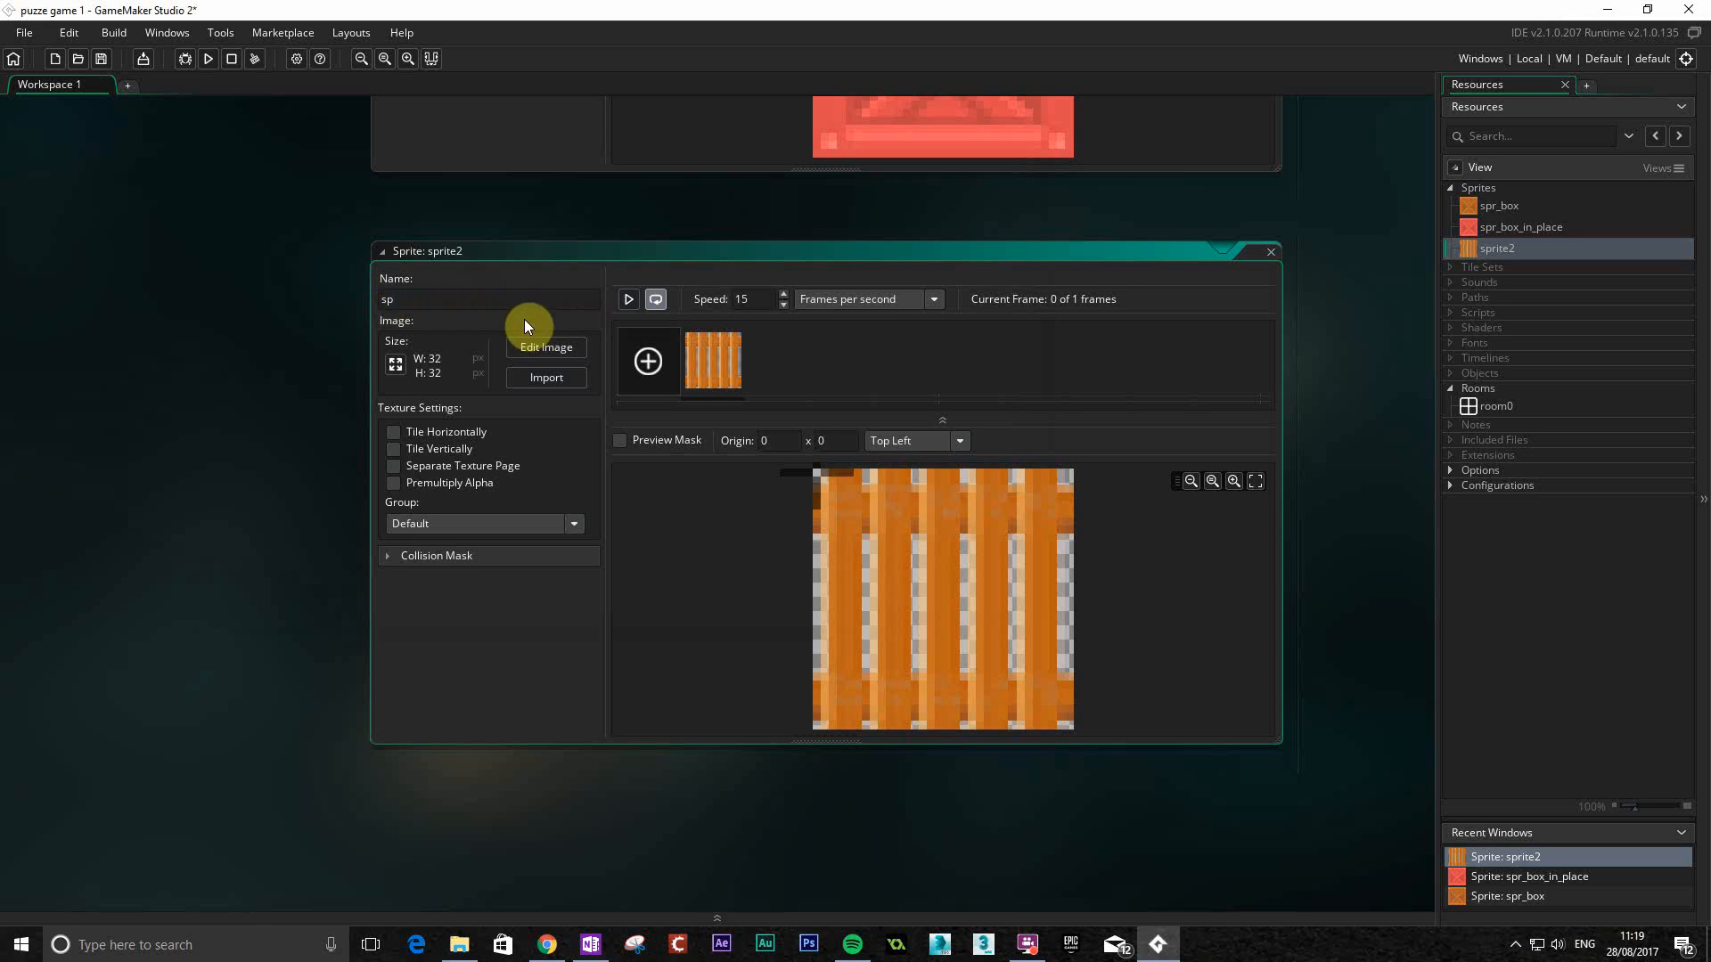
type("r_pallet")
left_click(954, 446)
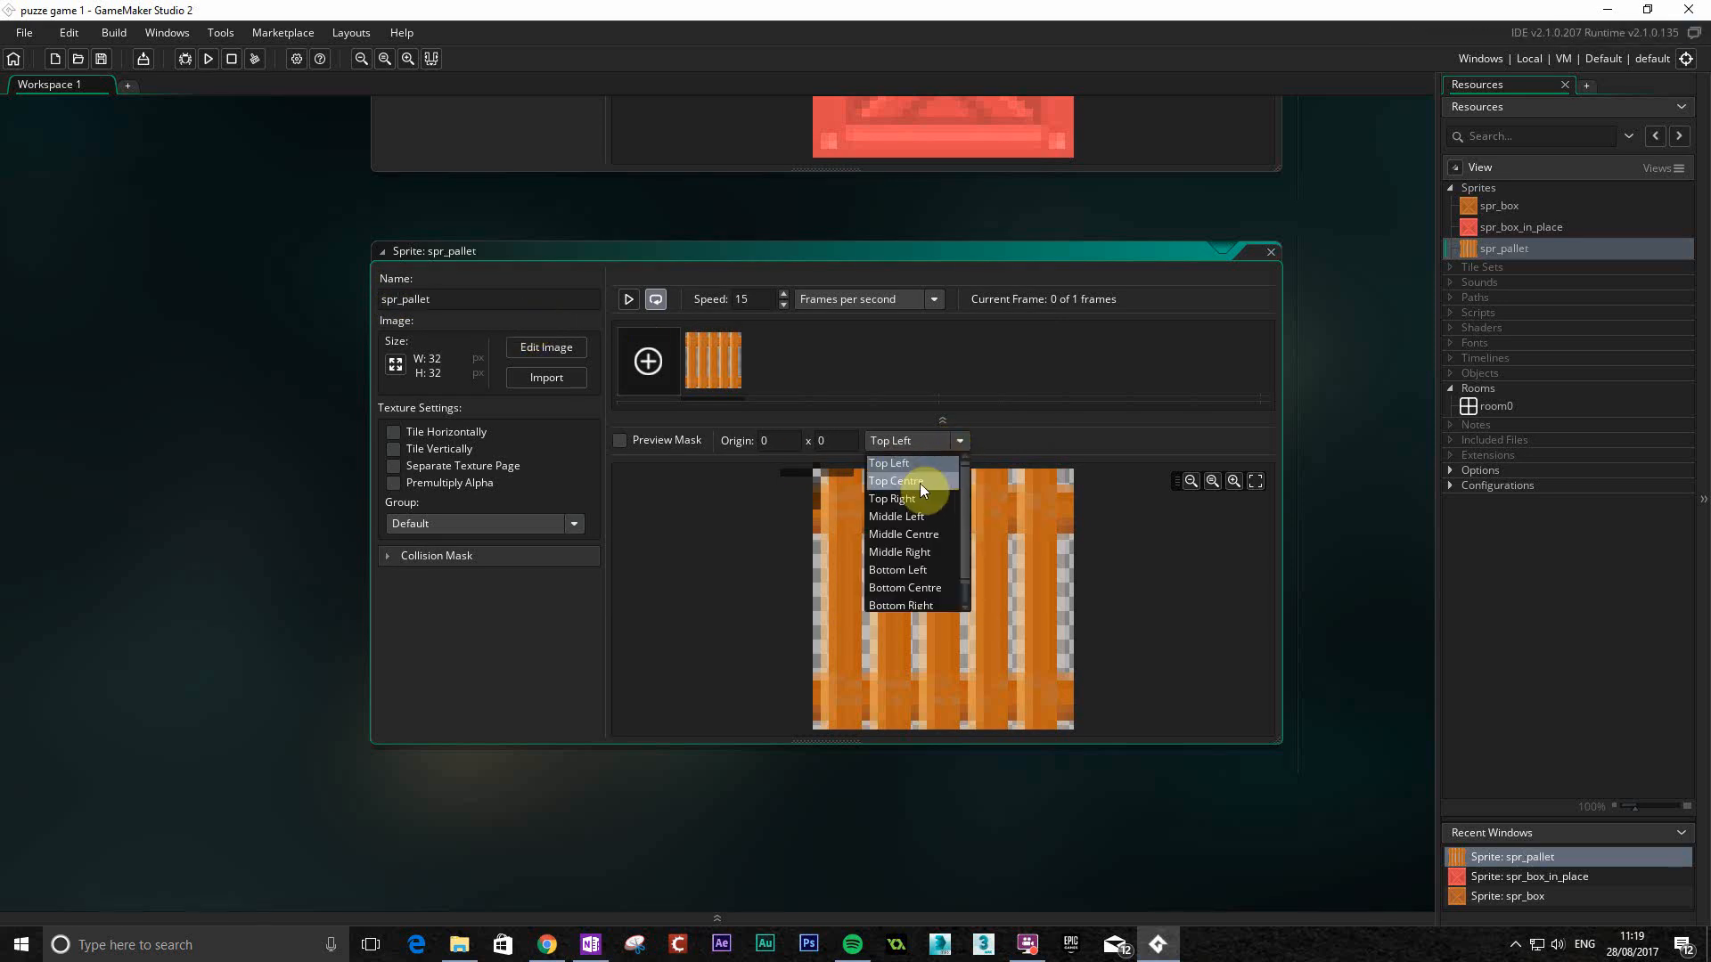
left_click(918, 535)
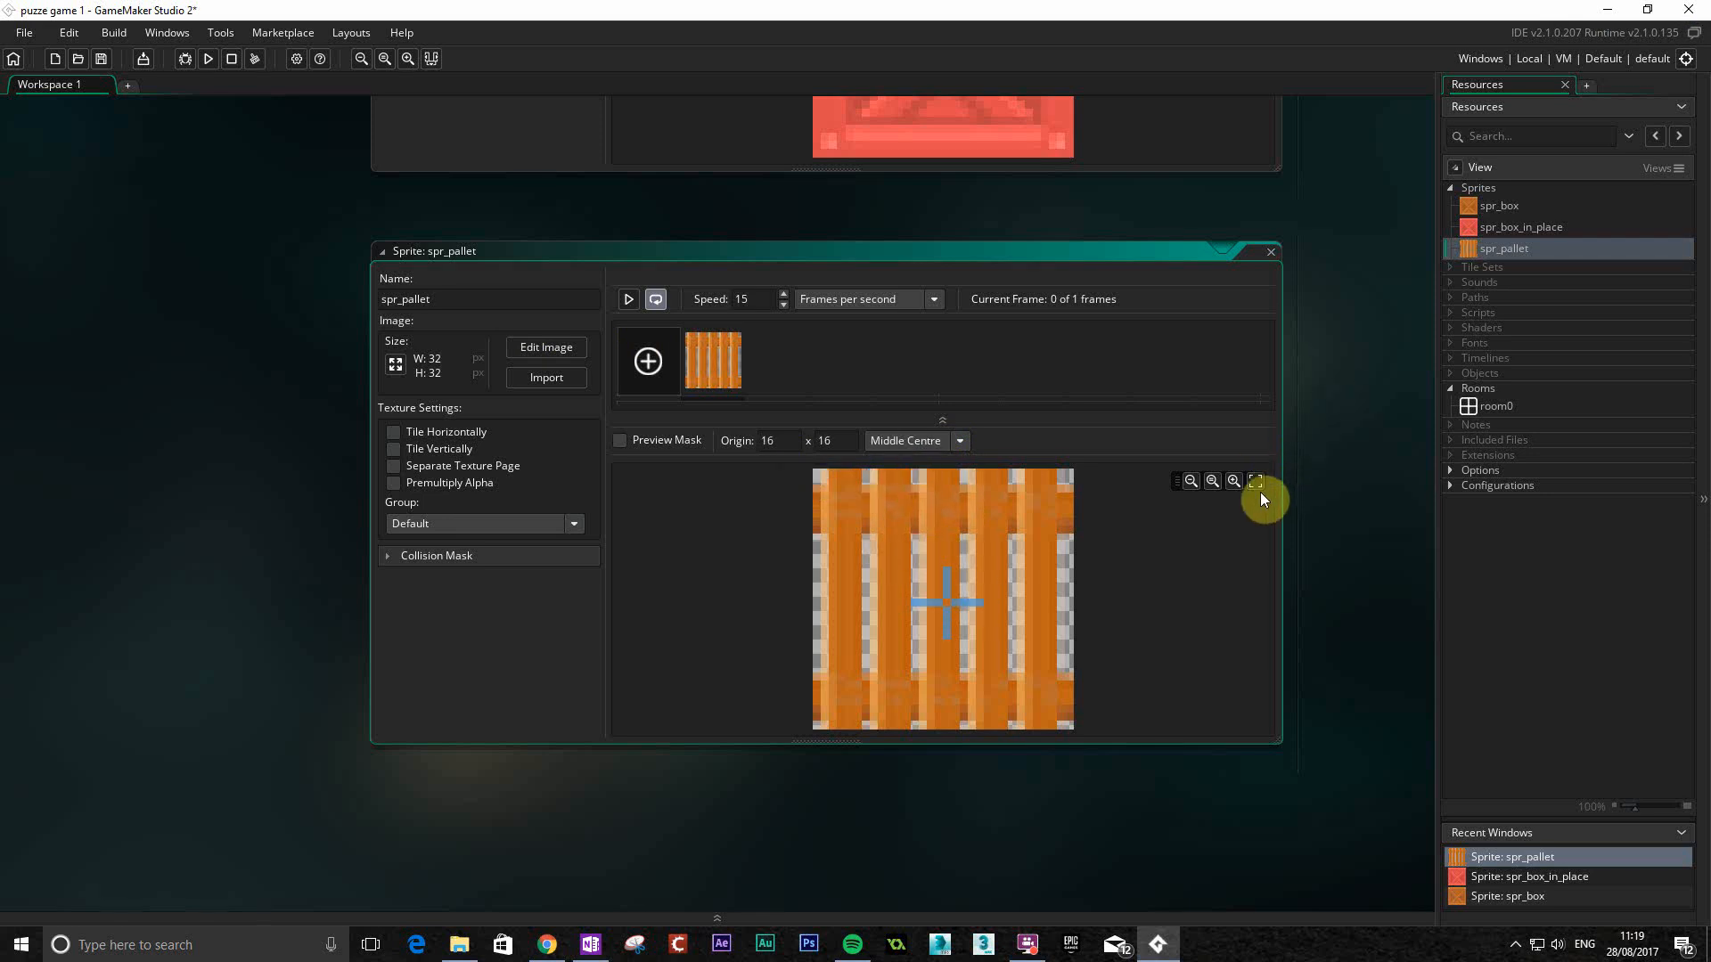
Create a fourth sprite and import the wall image from the Level folder into it.
key("alt+s")
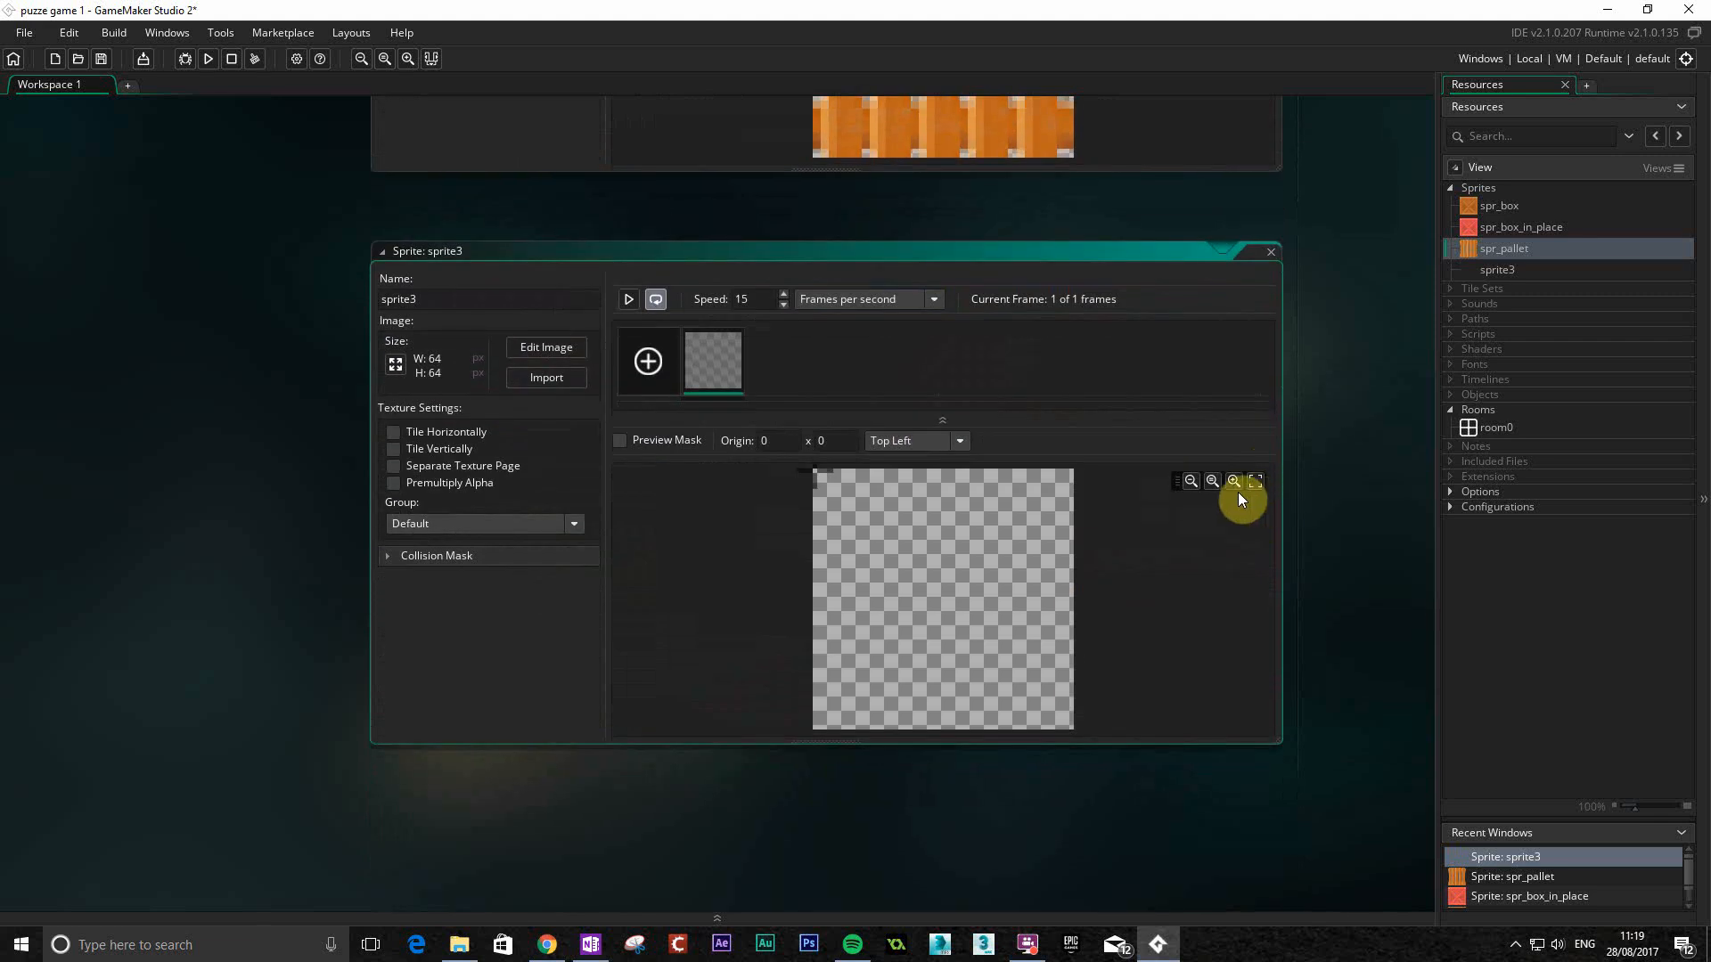
left_click(496, 299)
left_click(539, 378)
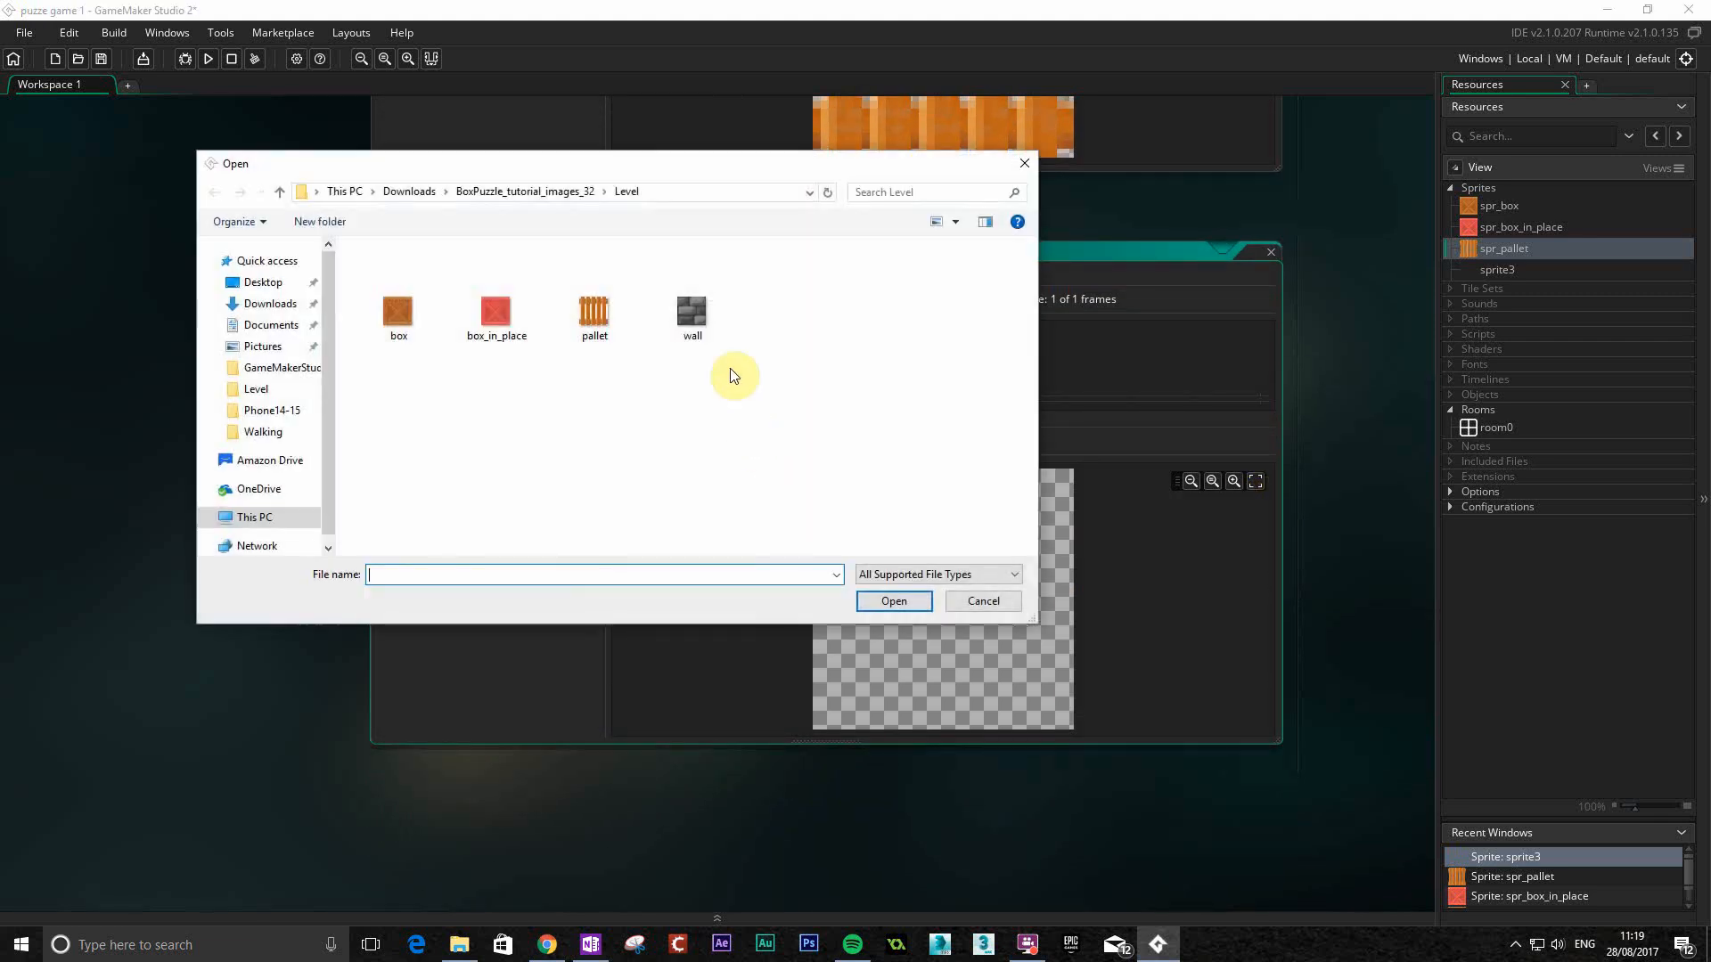
left_click(679, 332)
double_click(677, 332)
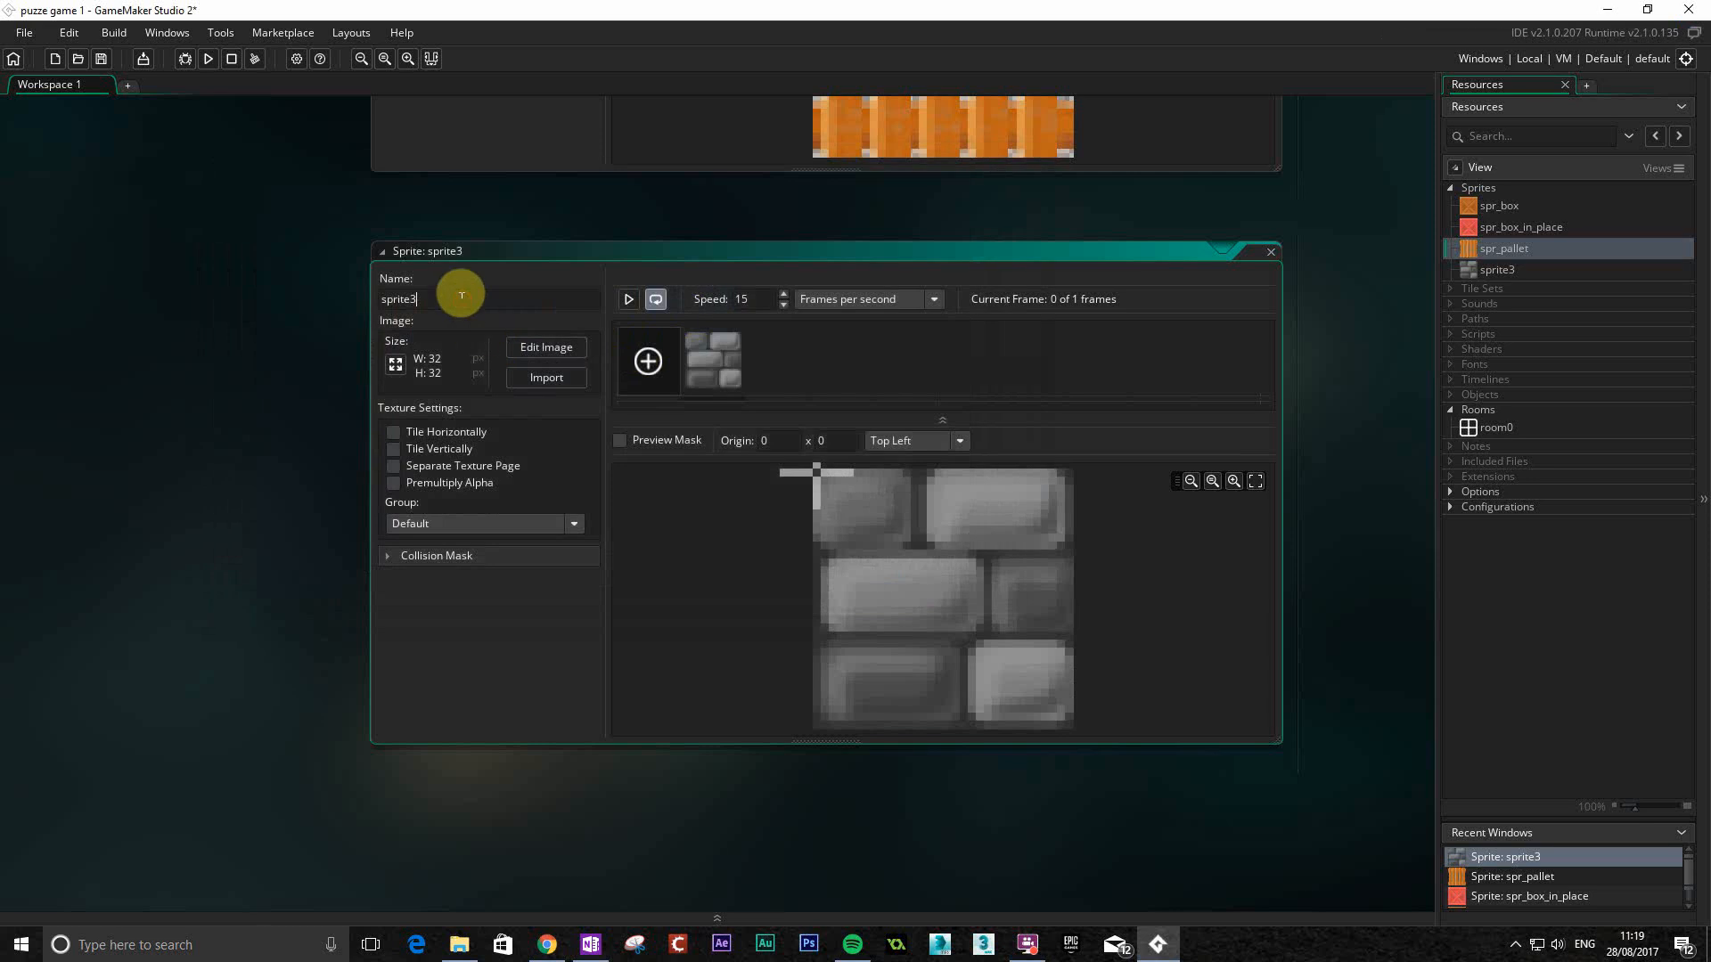
Rename the wall sprite spr_wall and set its origin to Middle Centre.
left_click(473, 301)
key("BackSpace")
key("BackSpace")
key("BackSpace")
key("BackSpace")
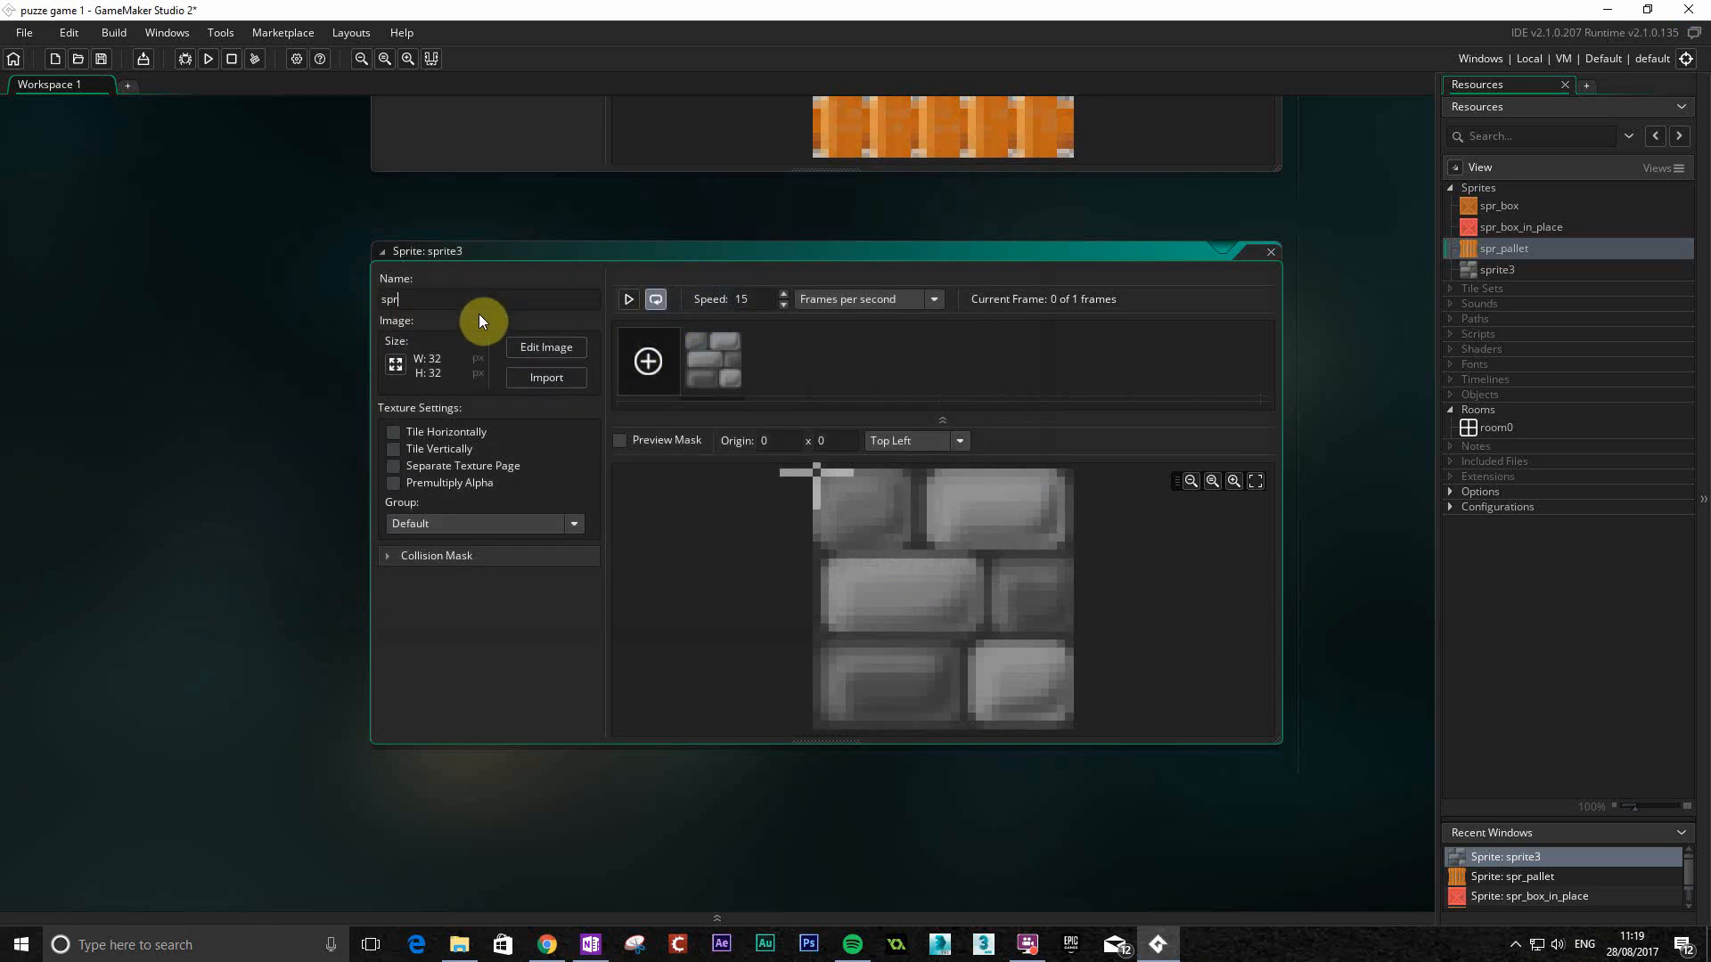
type("_wall")
left_click(959, 443)
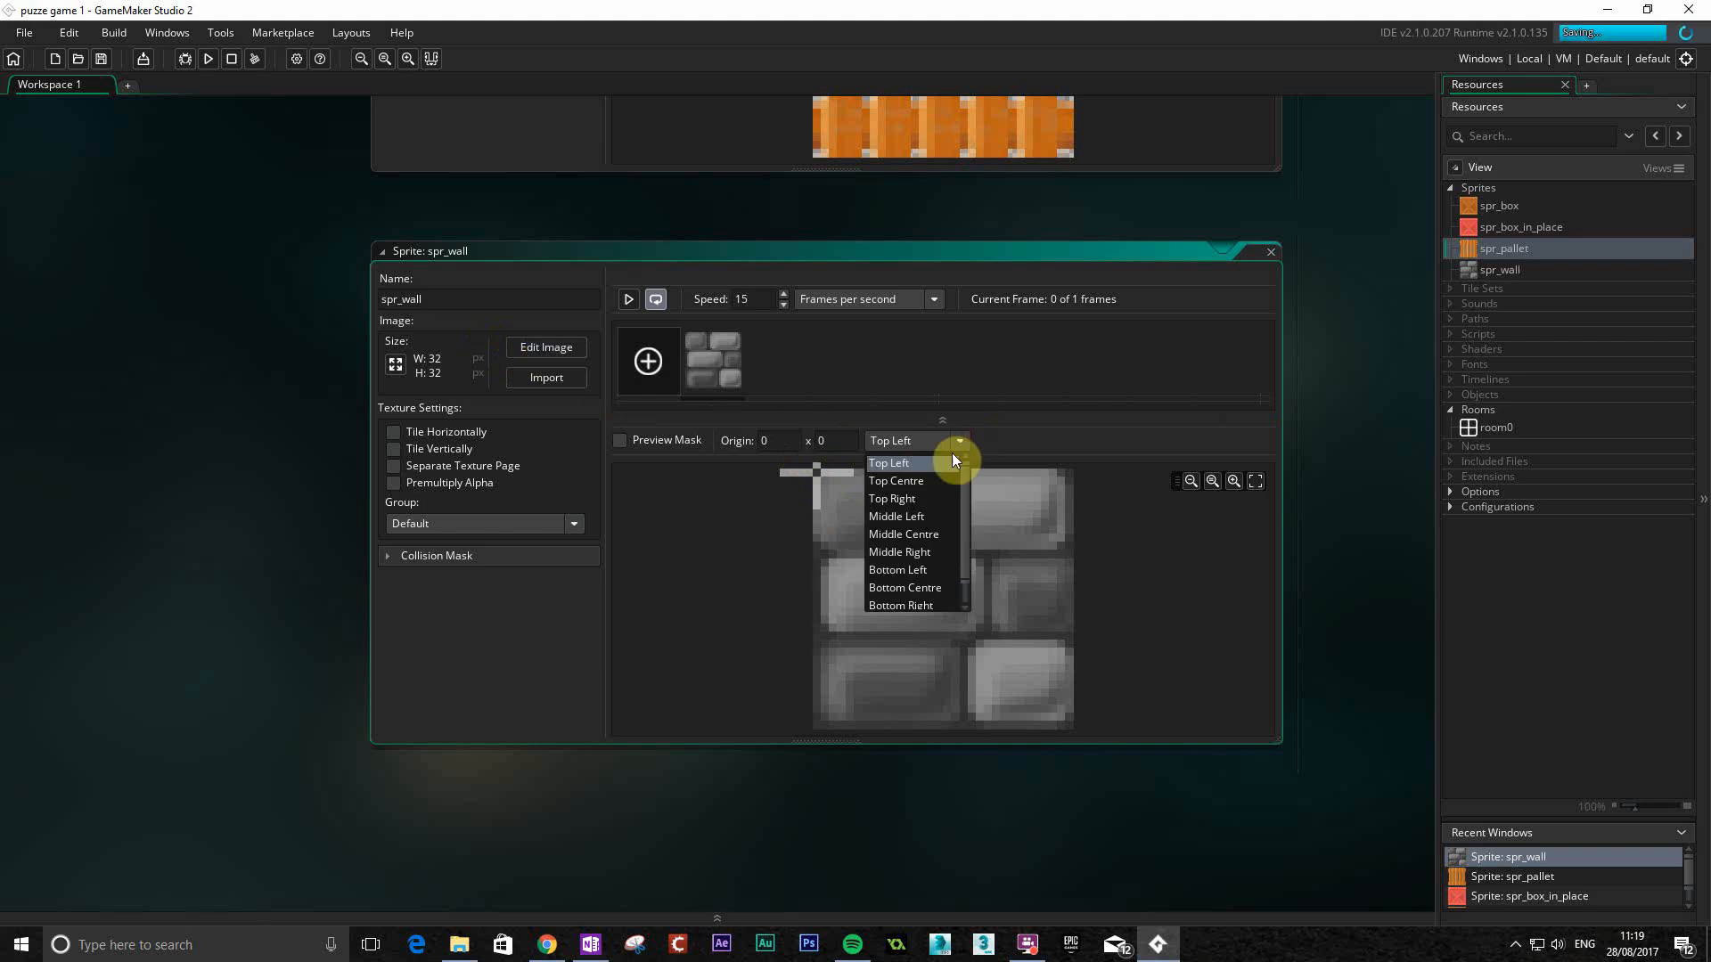
left_click(909, 535)
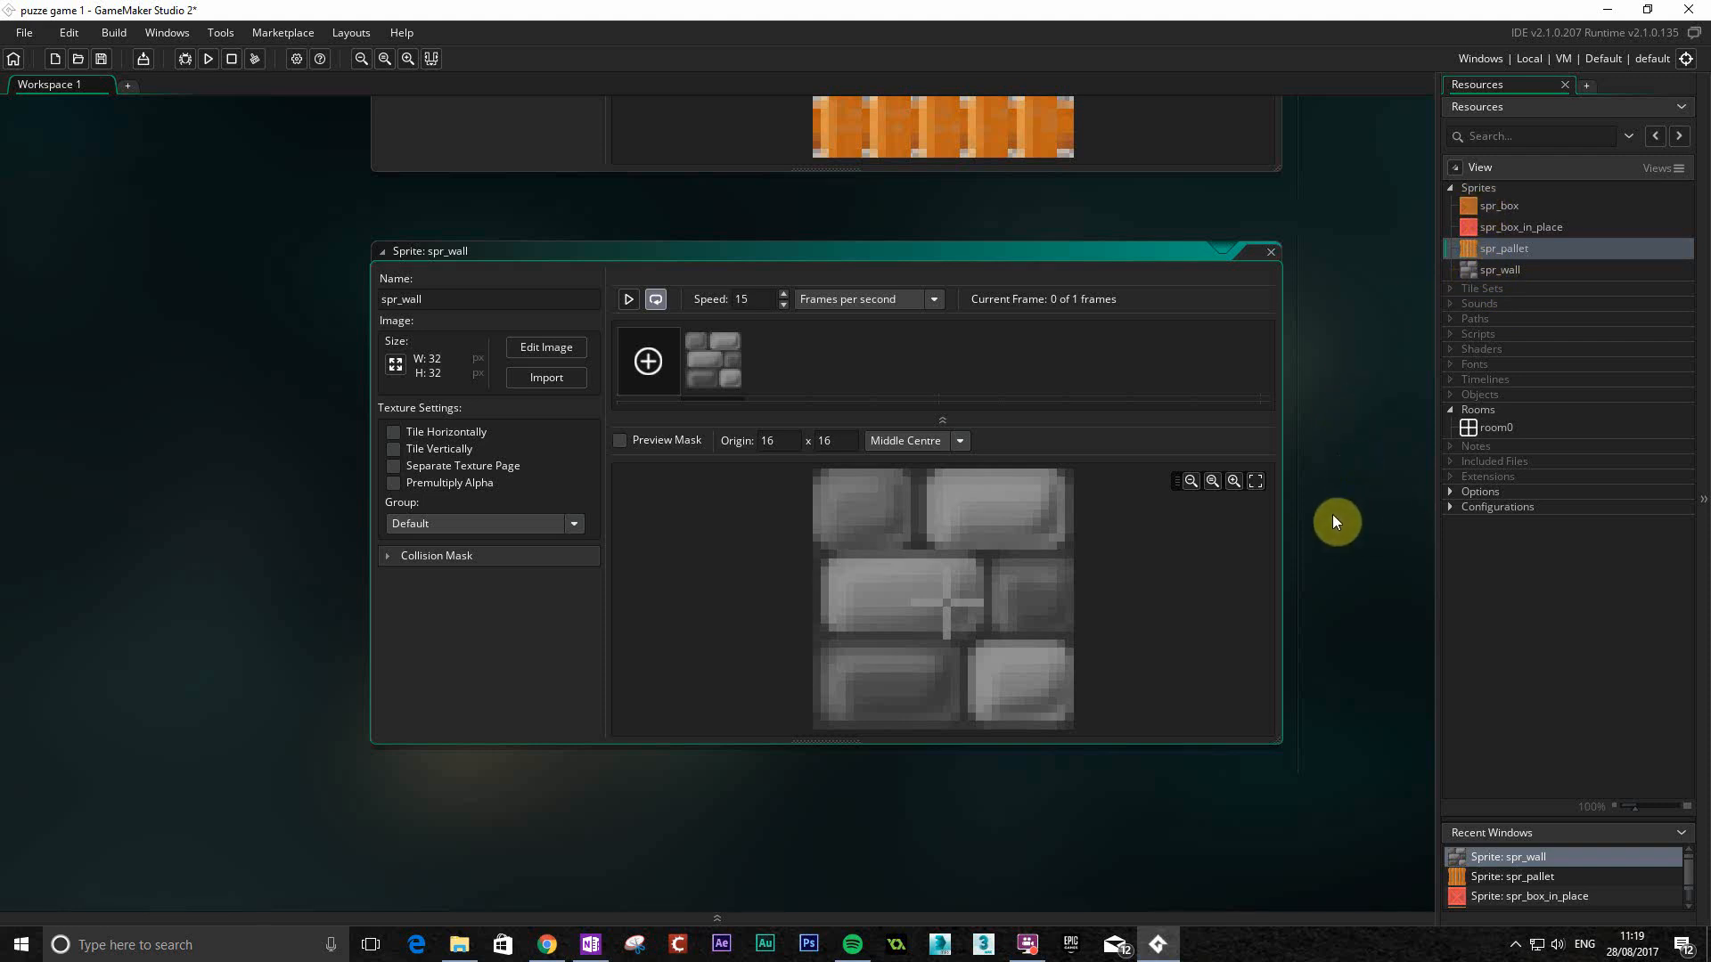
Import the player_down_strip8 image from the Player > Walking folder into a new sprite and play its animation.
key("alt+s")
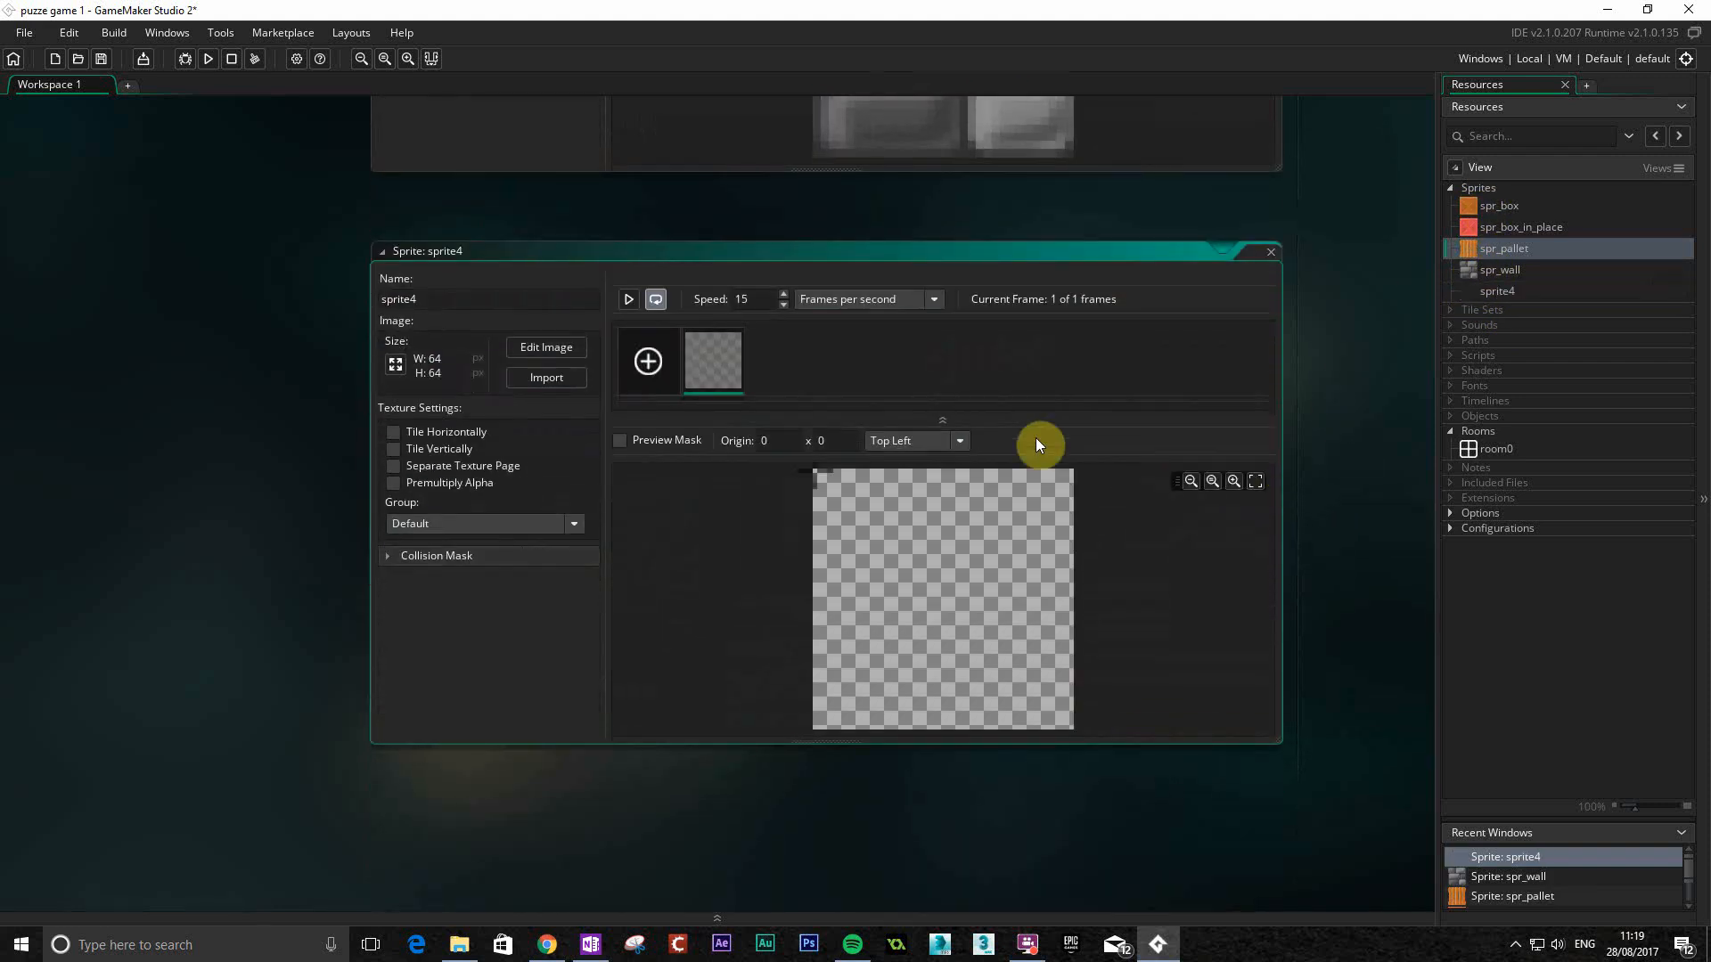
left_click(545, 377)
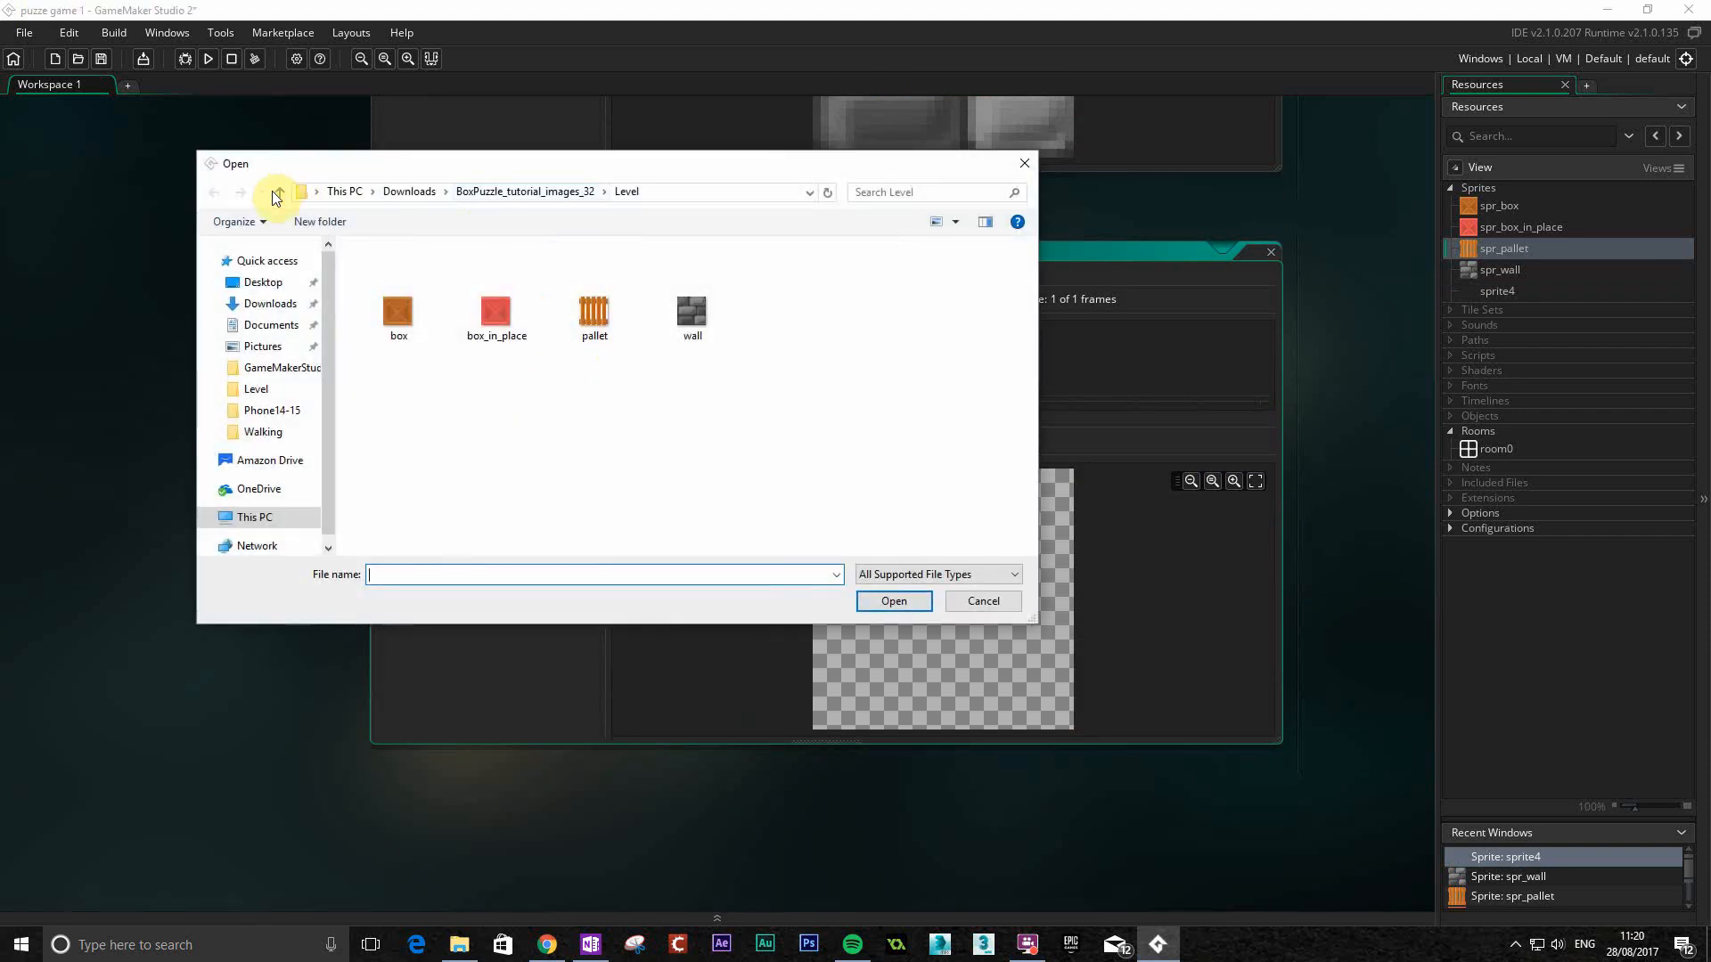
left_click(522, 192)
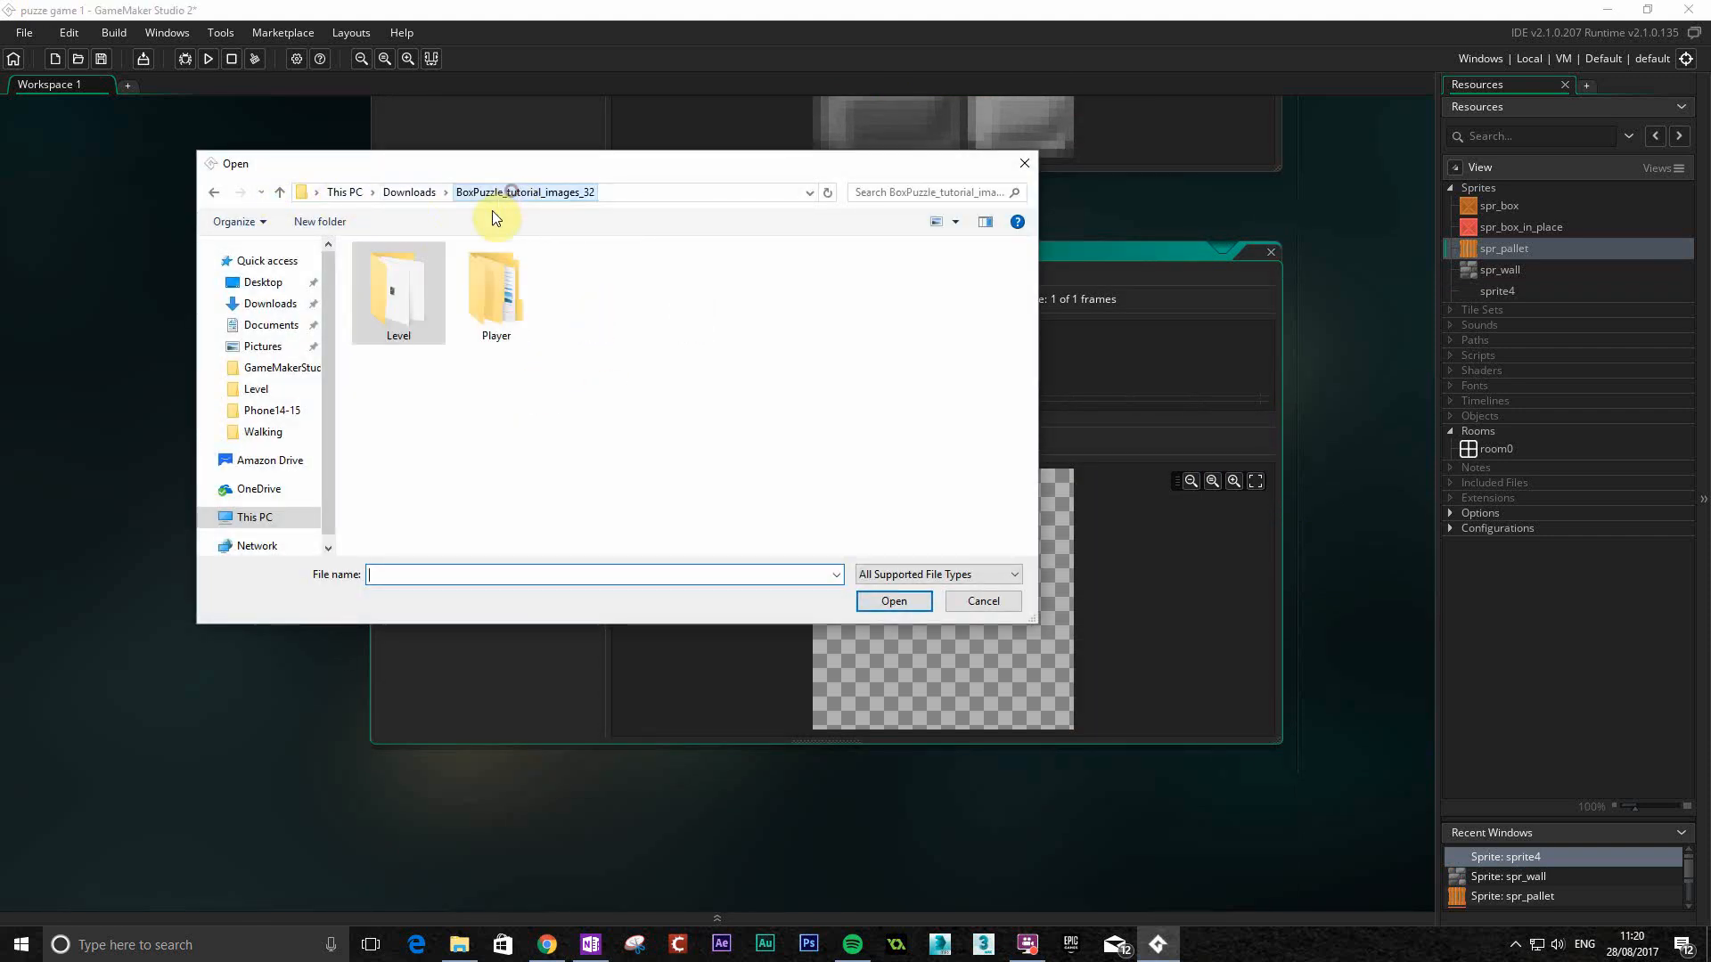
double_click(495, 293)
double_click(472, 303)
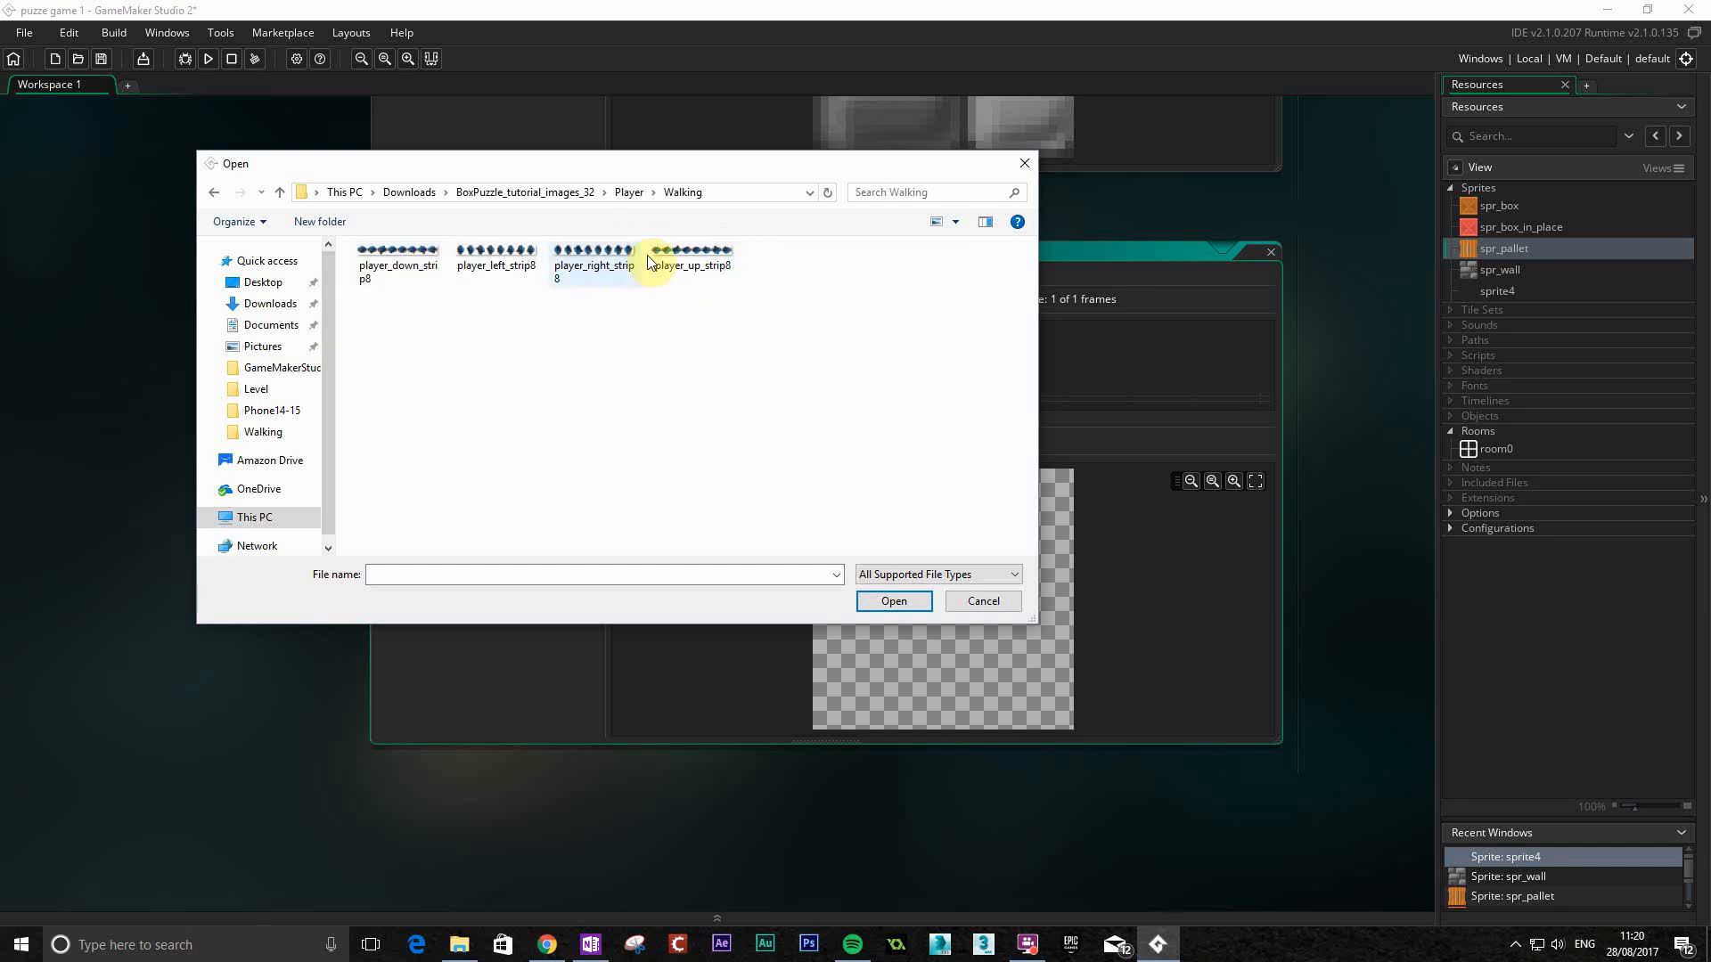
double_click(394, 260)
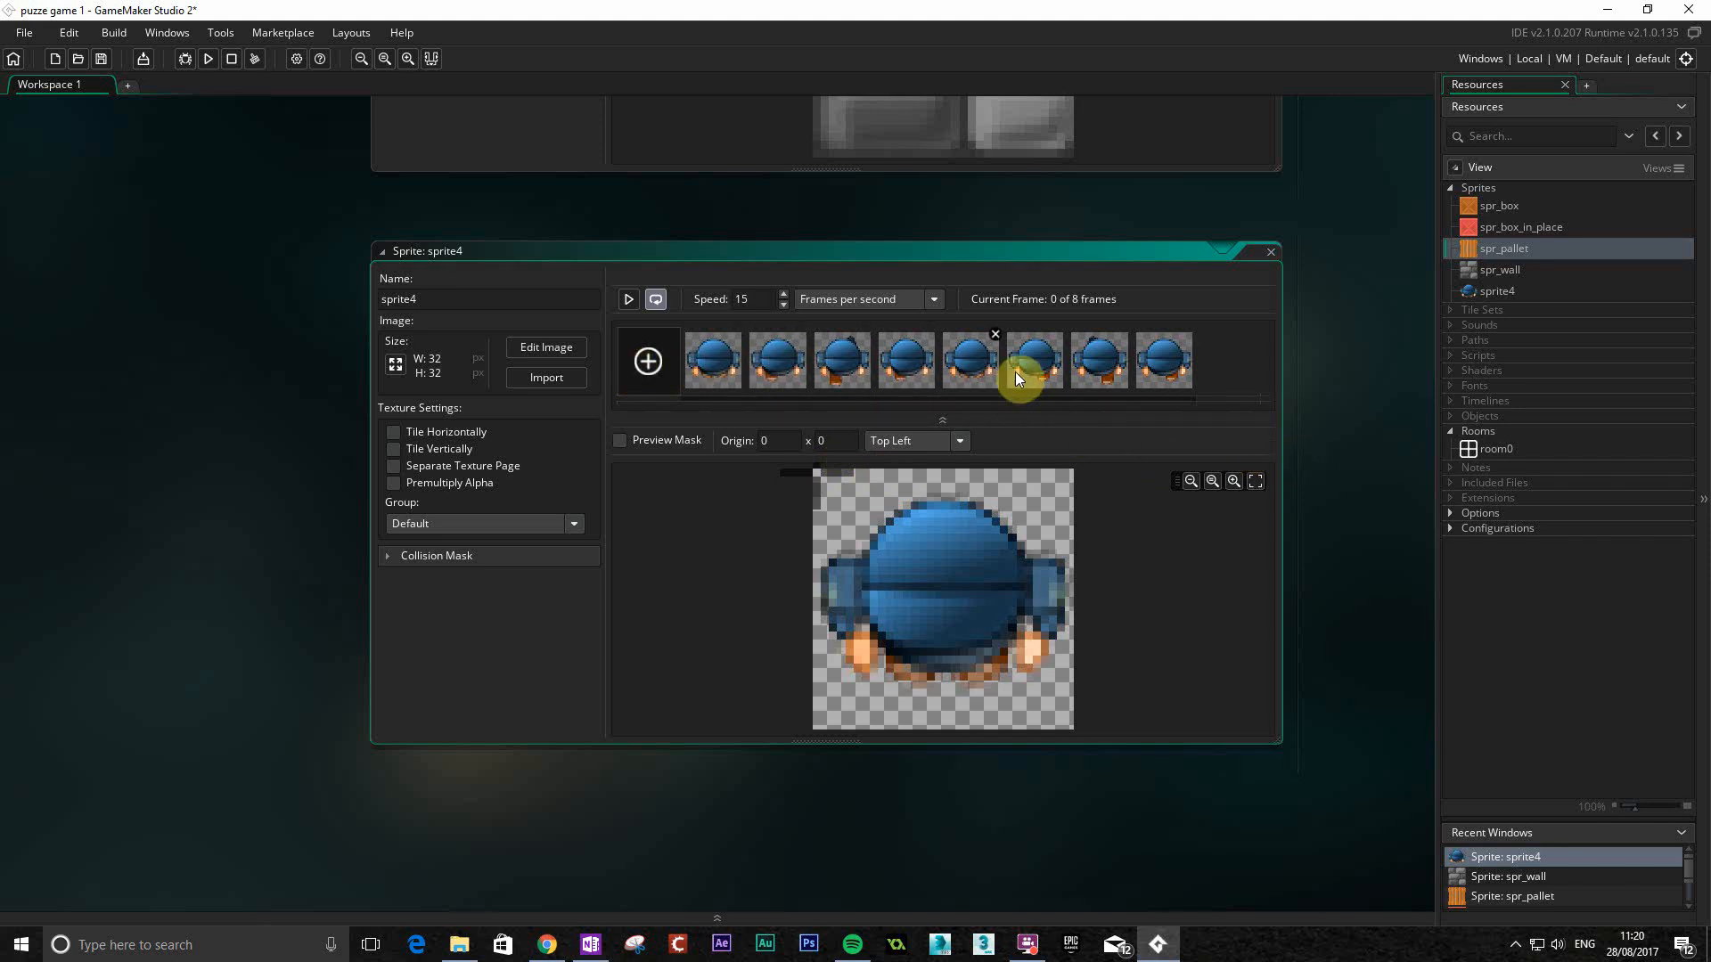
left_click(628, 300)
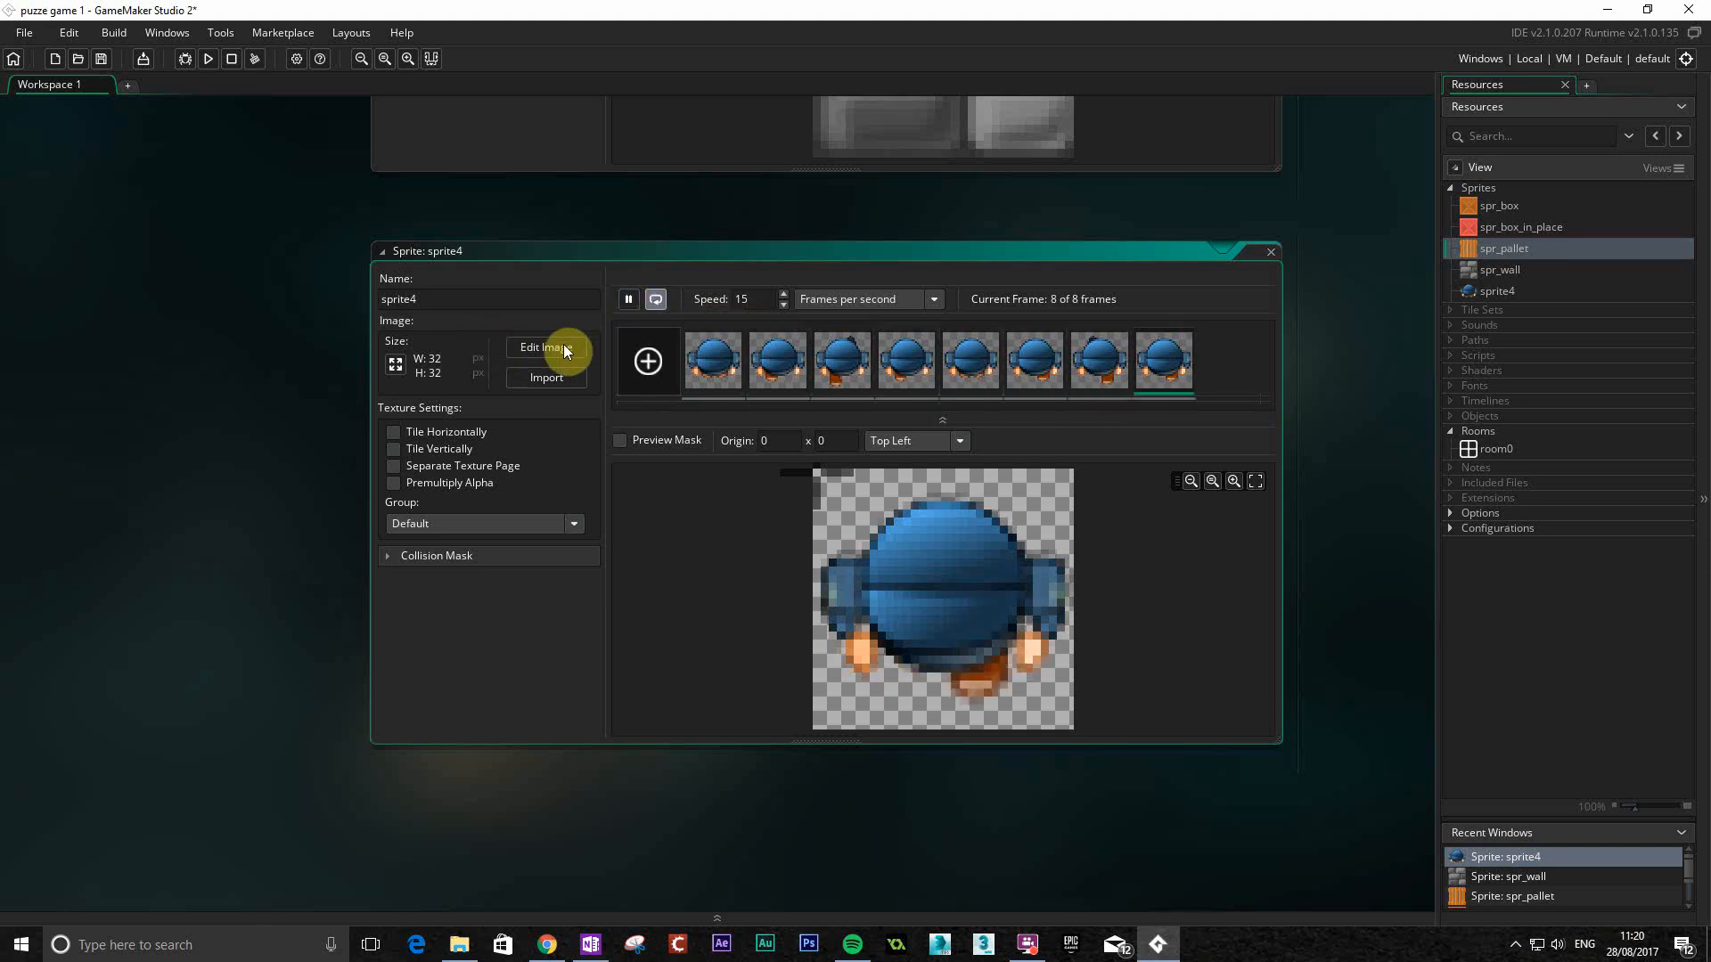
Pause the walking-down animation, rename its sprite spr_player_down and set its origin to Middle Centre.
left_click(627, 299)
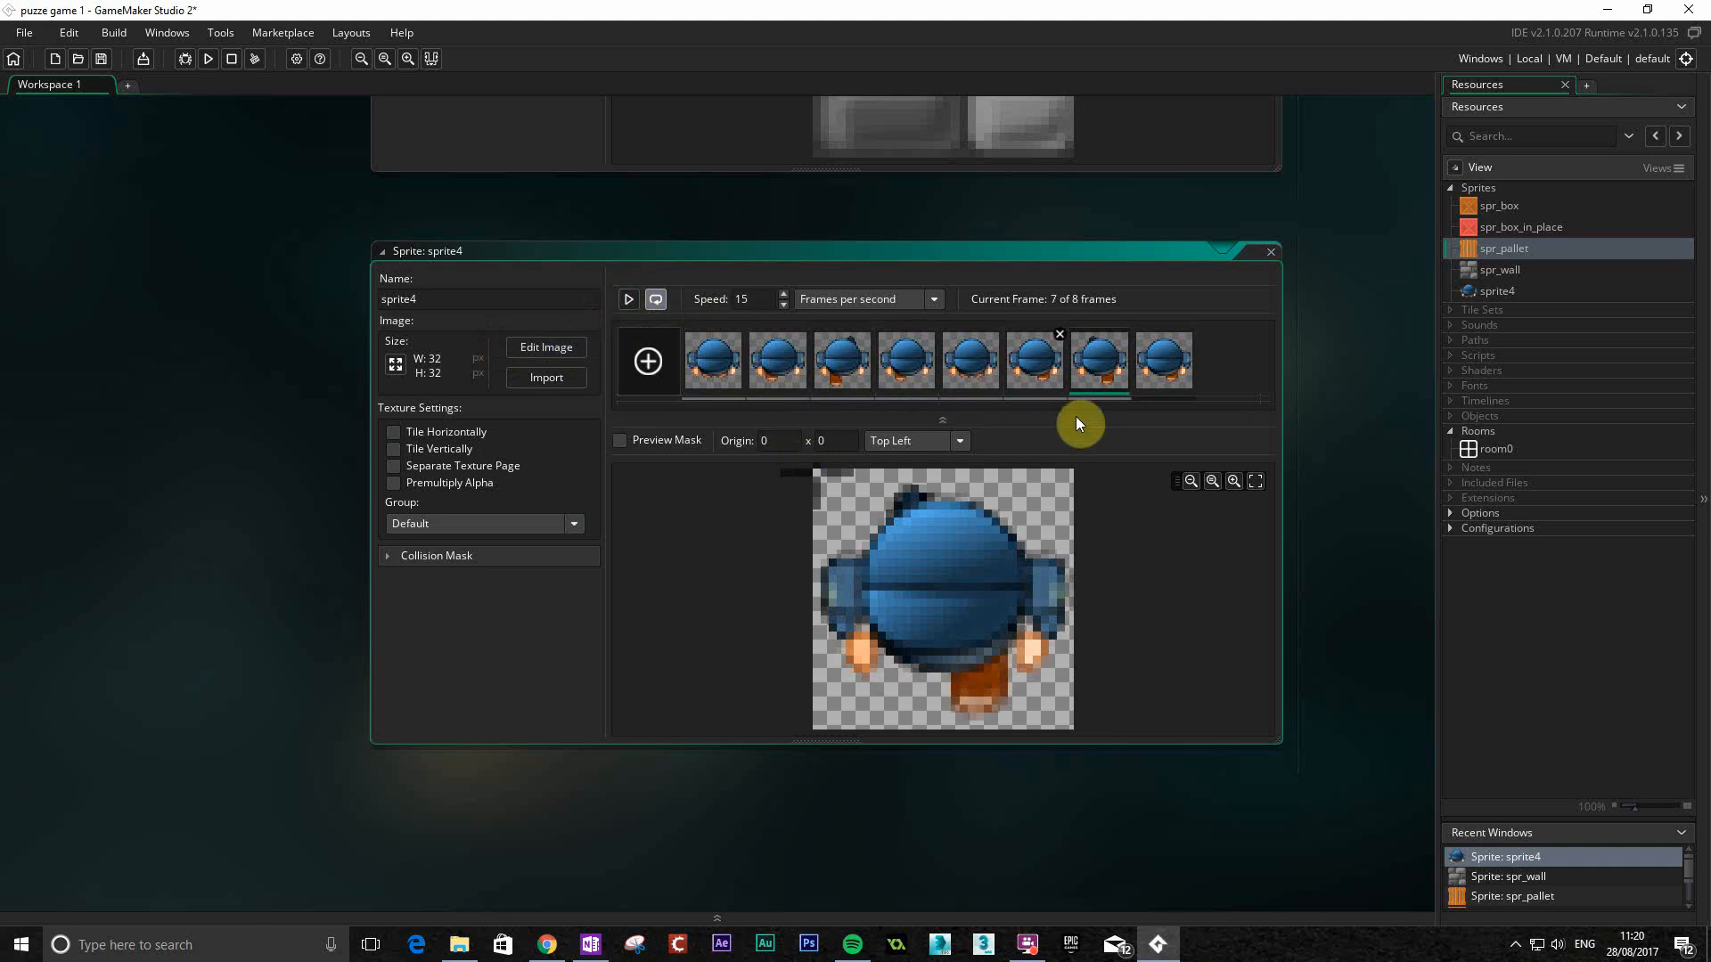
left_click(508, 298)
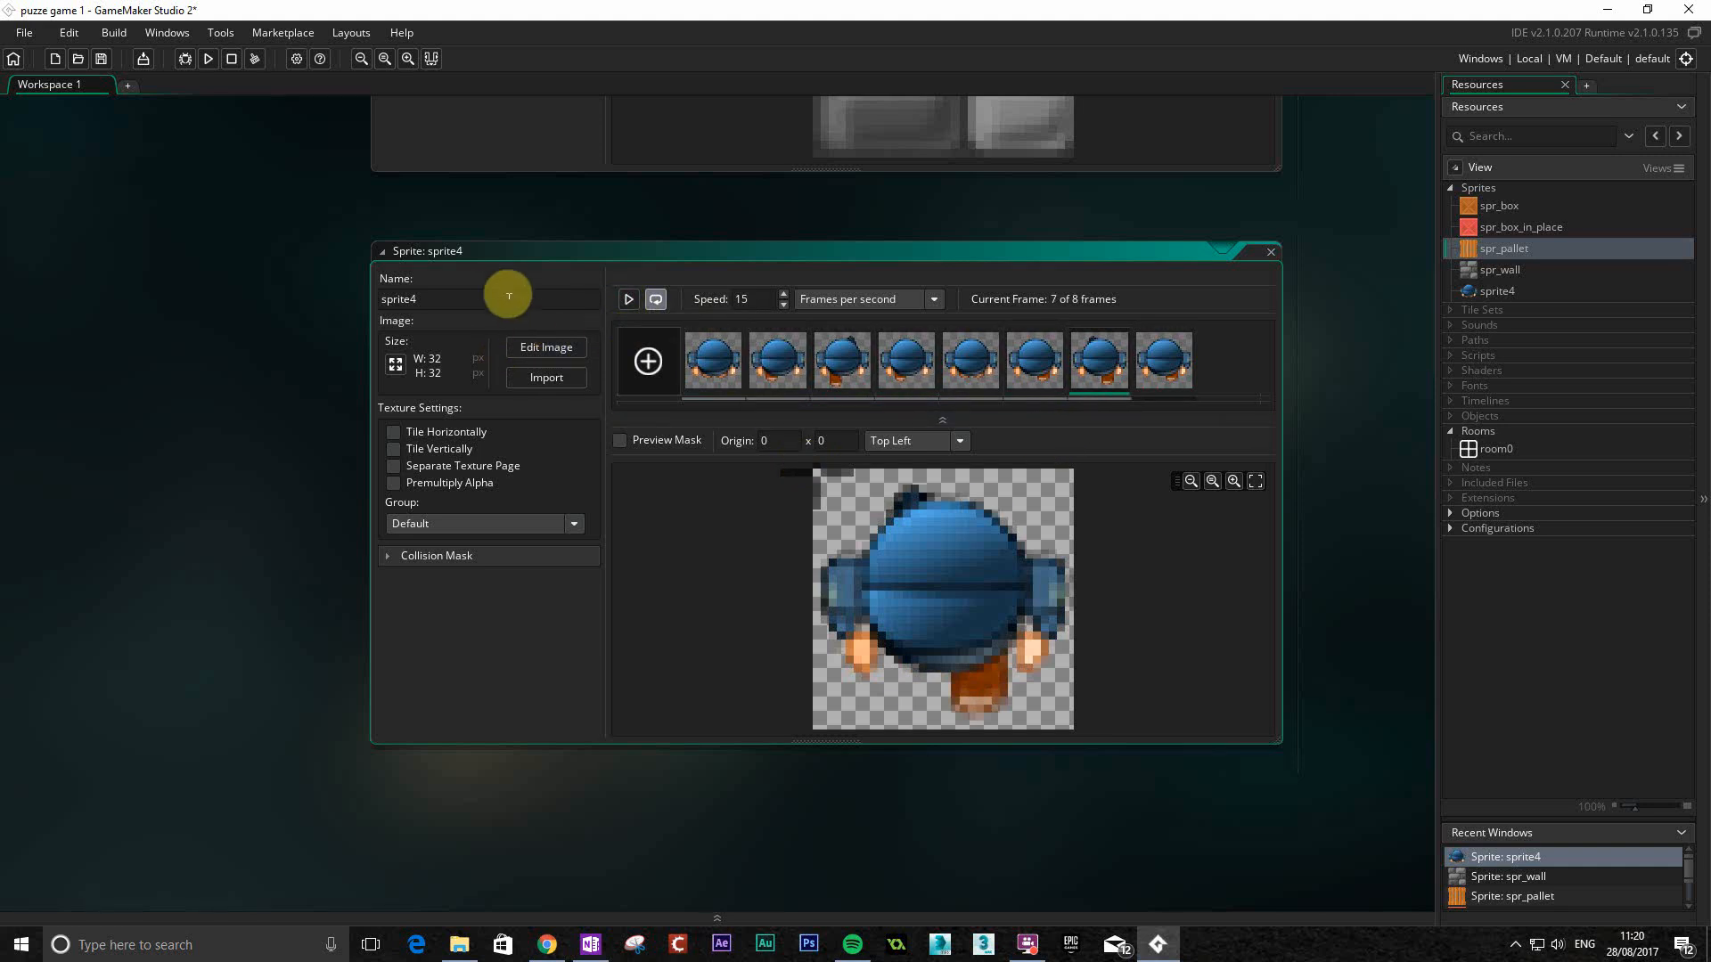
key("BackSpace")
key("BackSpace")
key("BackSpace")
key("BackSpace")
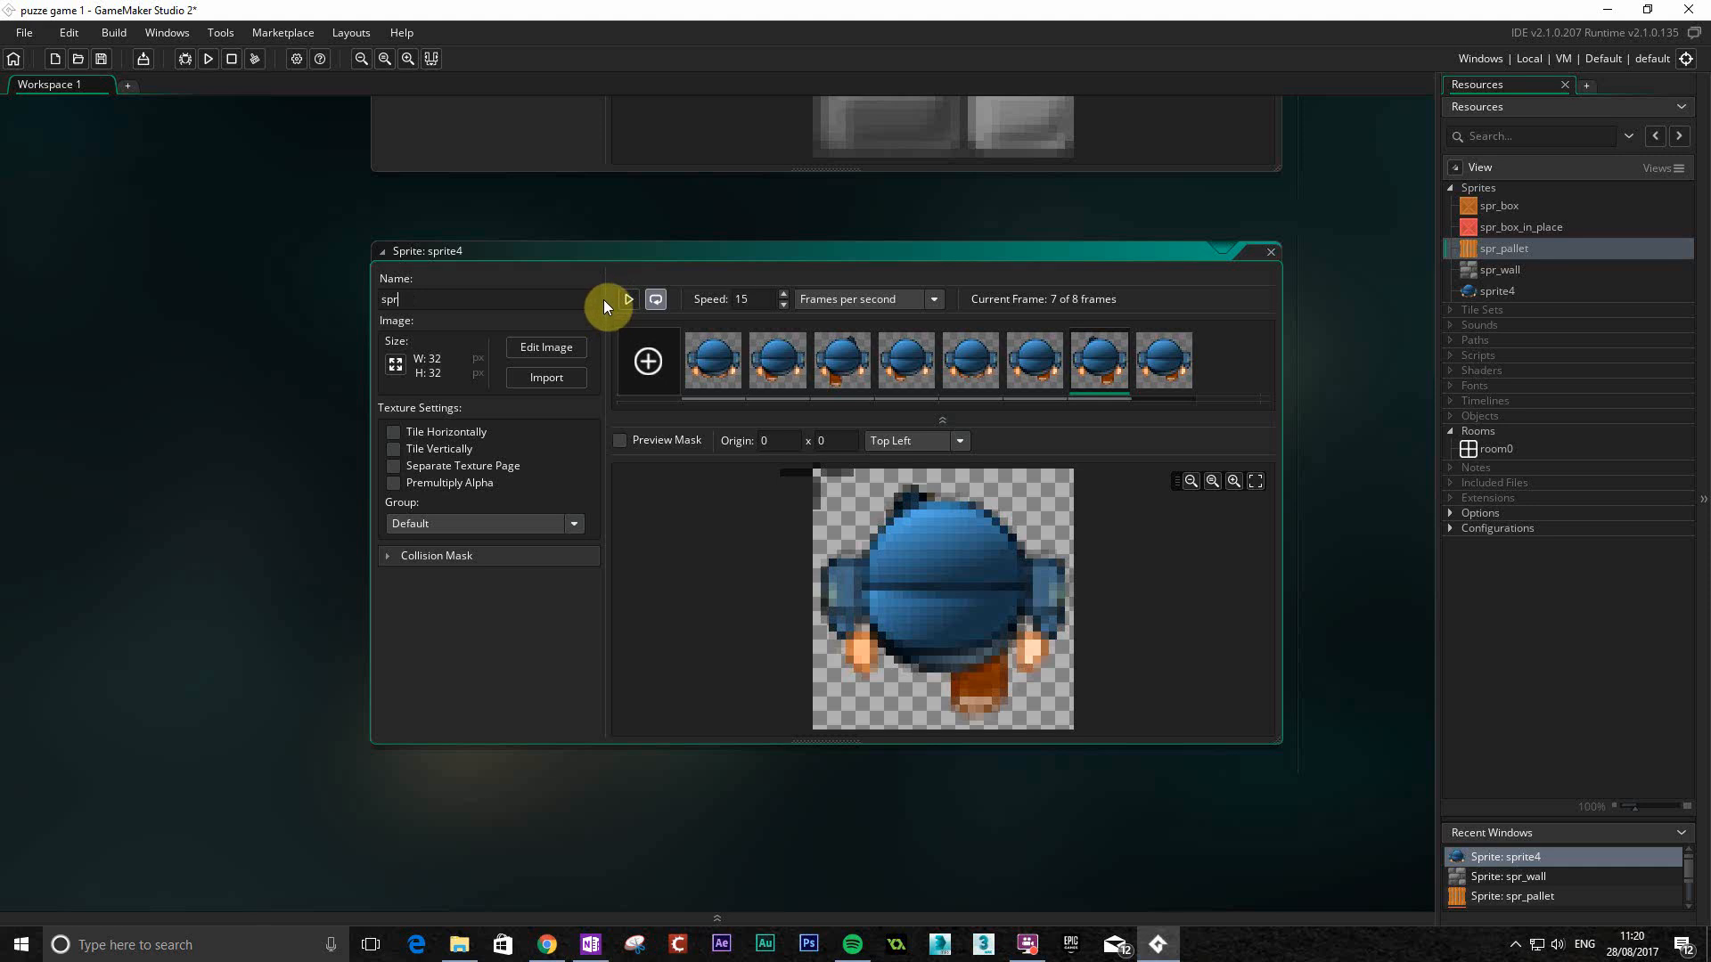
type("_player_down")
left_click(945, 451)
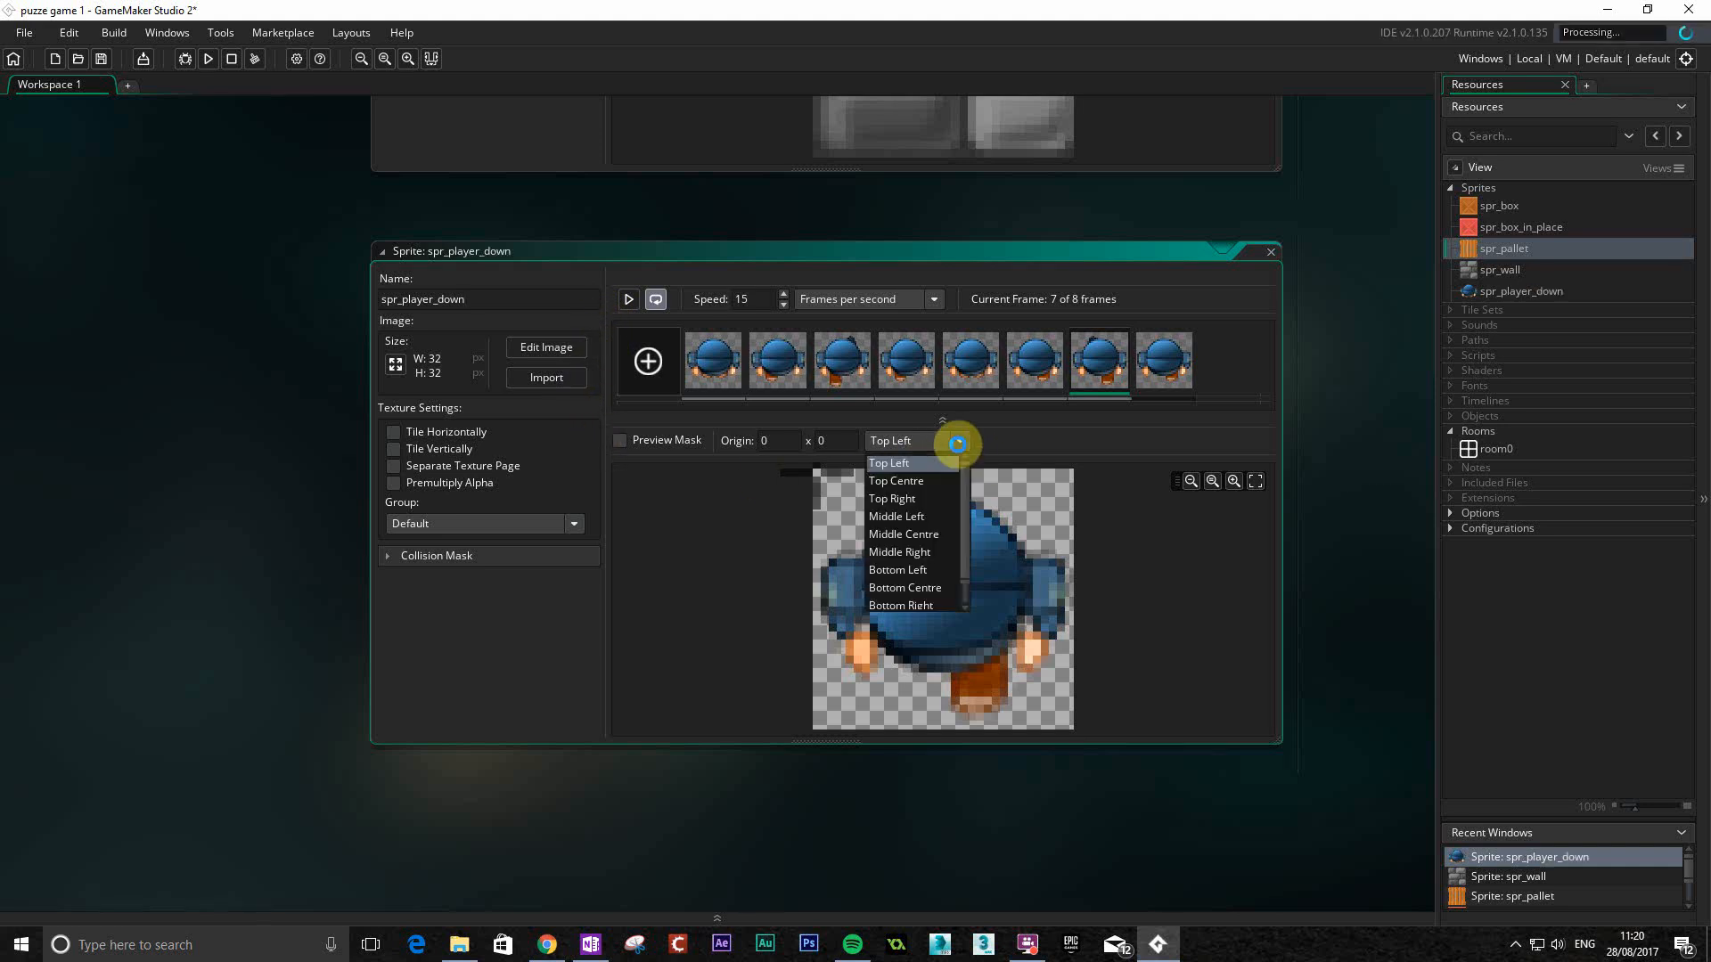
left_click(918, 538)
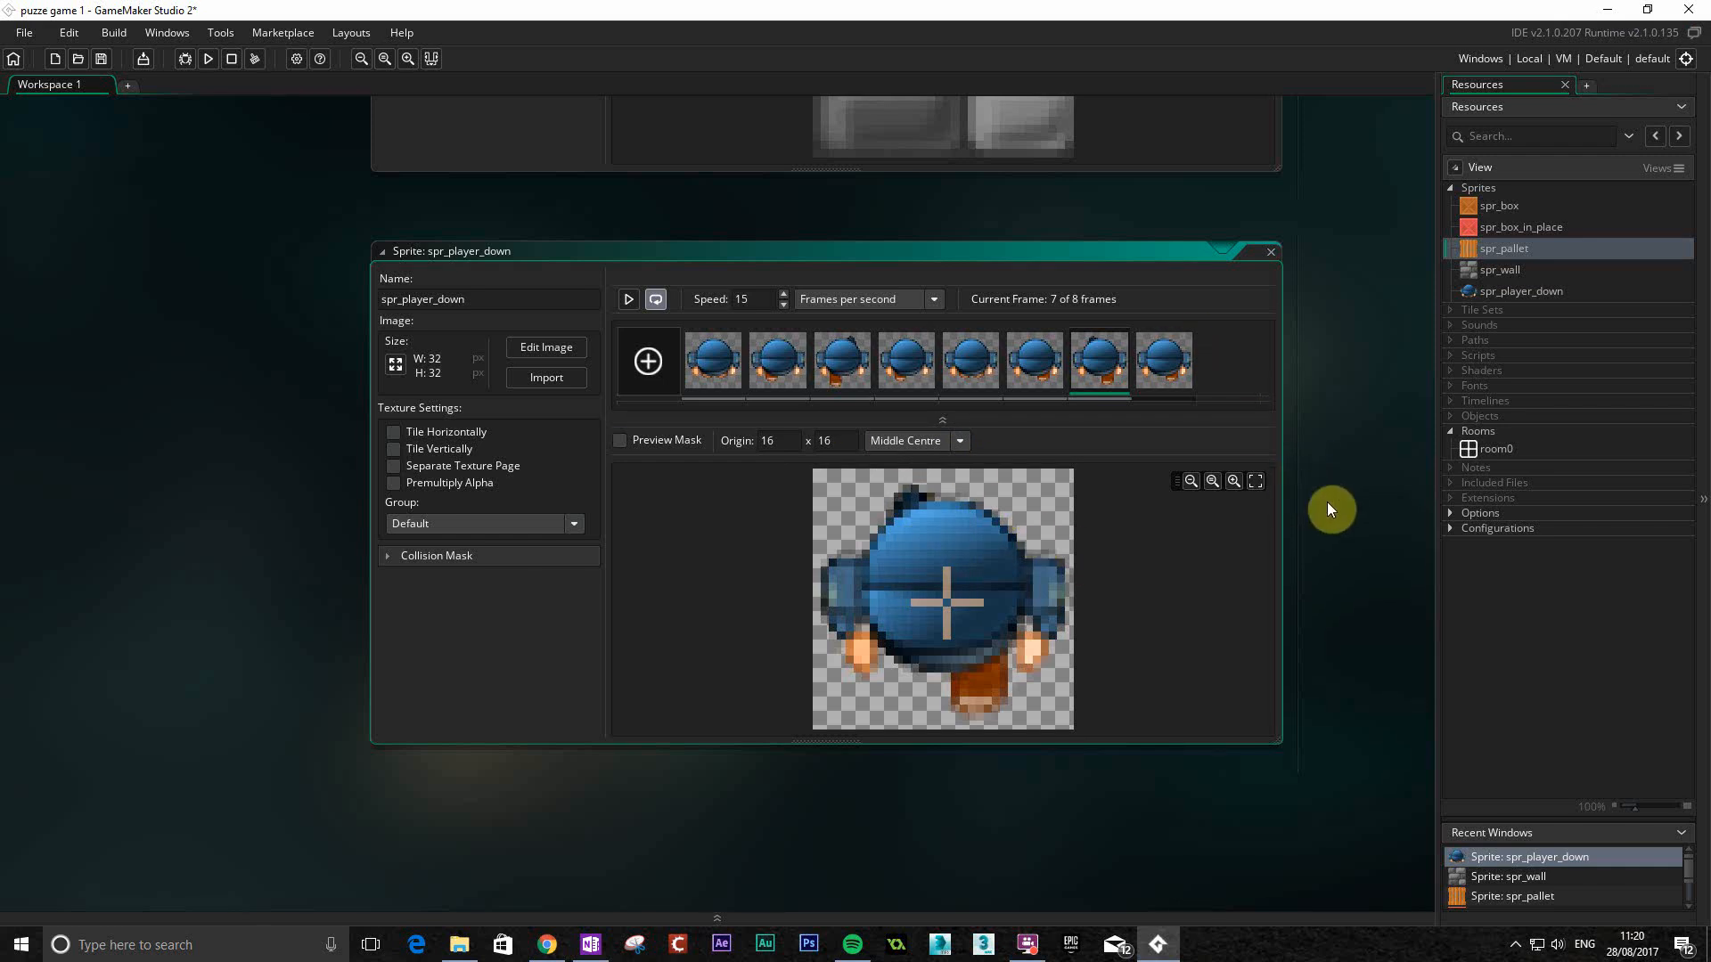
Create a new sprite and import the player_left_strip8 image from the Walking folder into it.
key("alt+s")
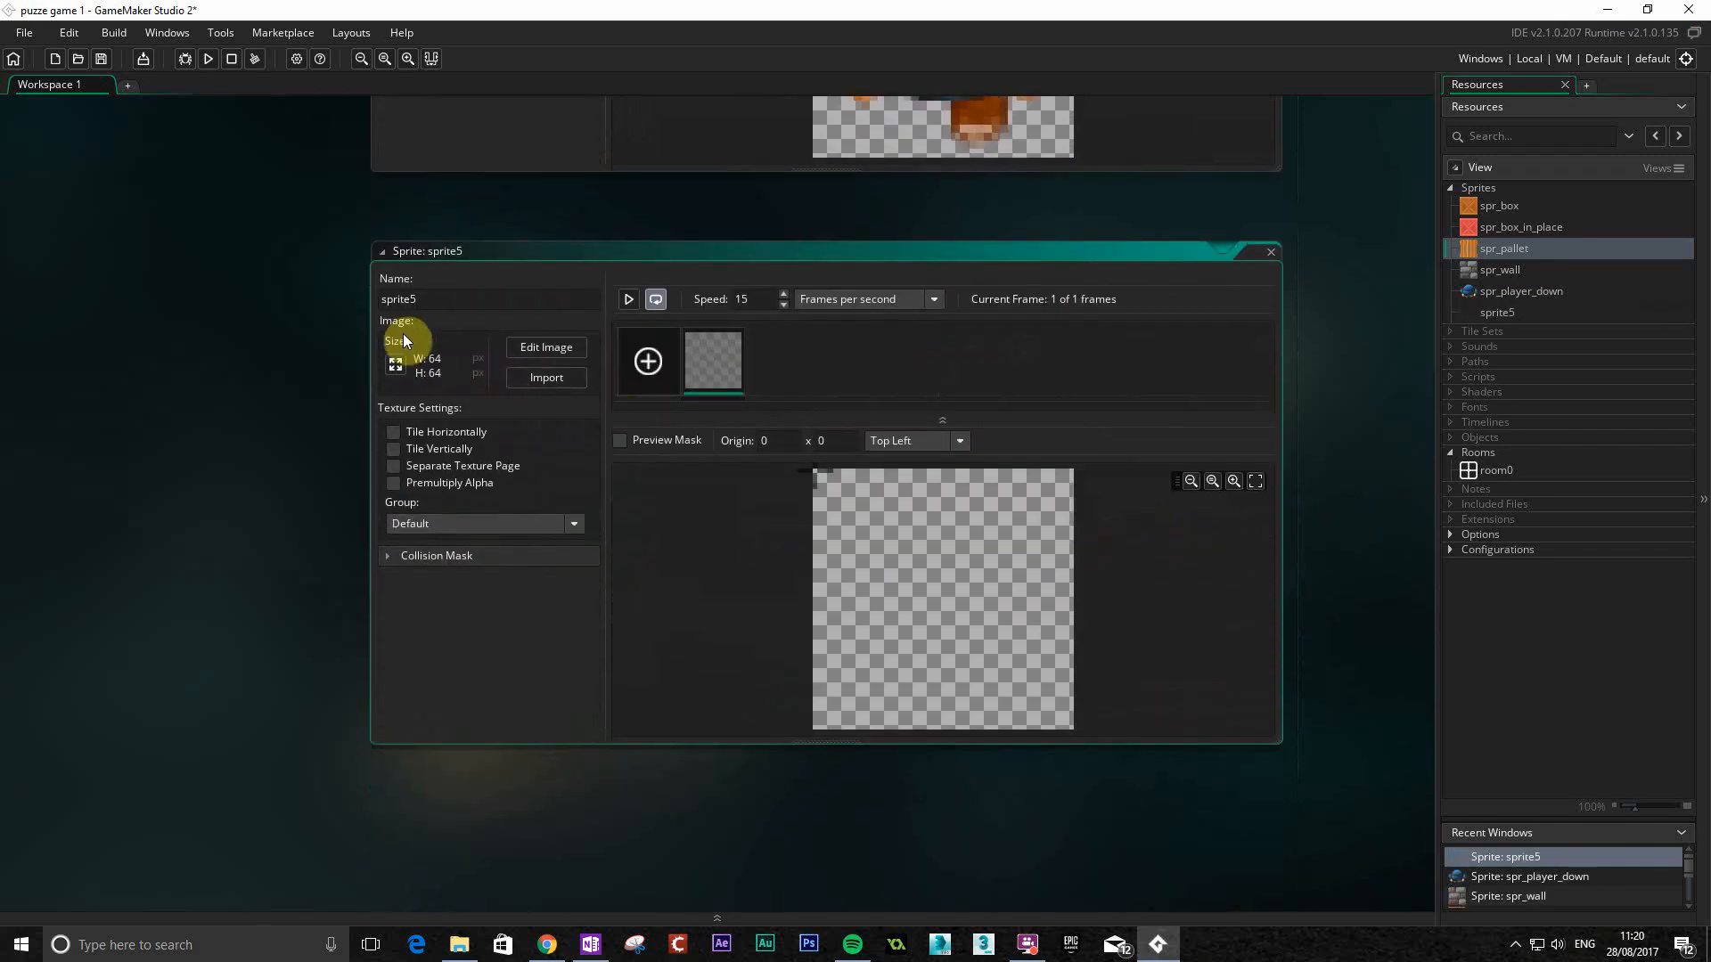
left_click(560, 382)
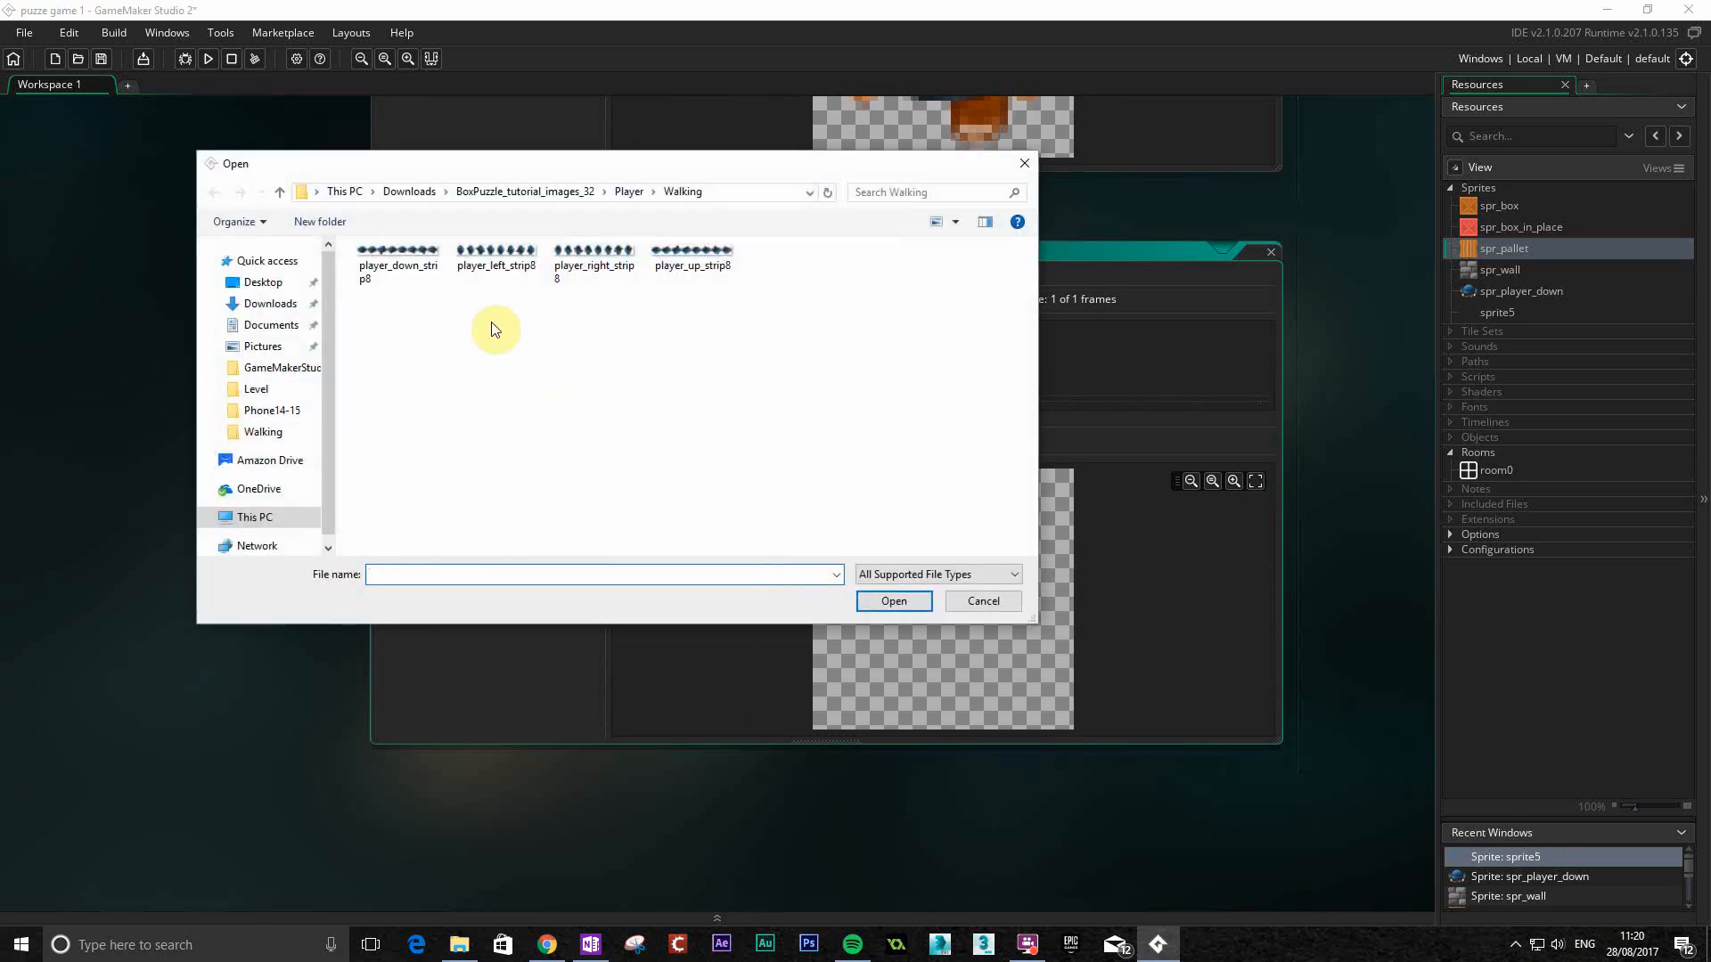
double_click(495, 260)
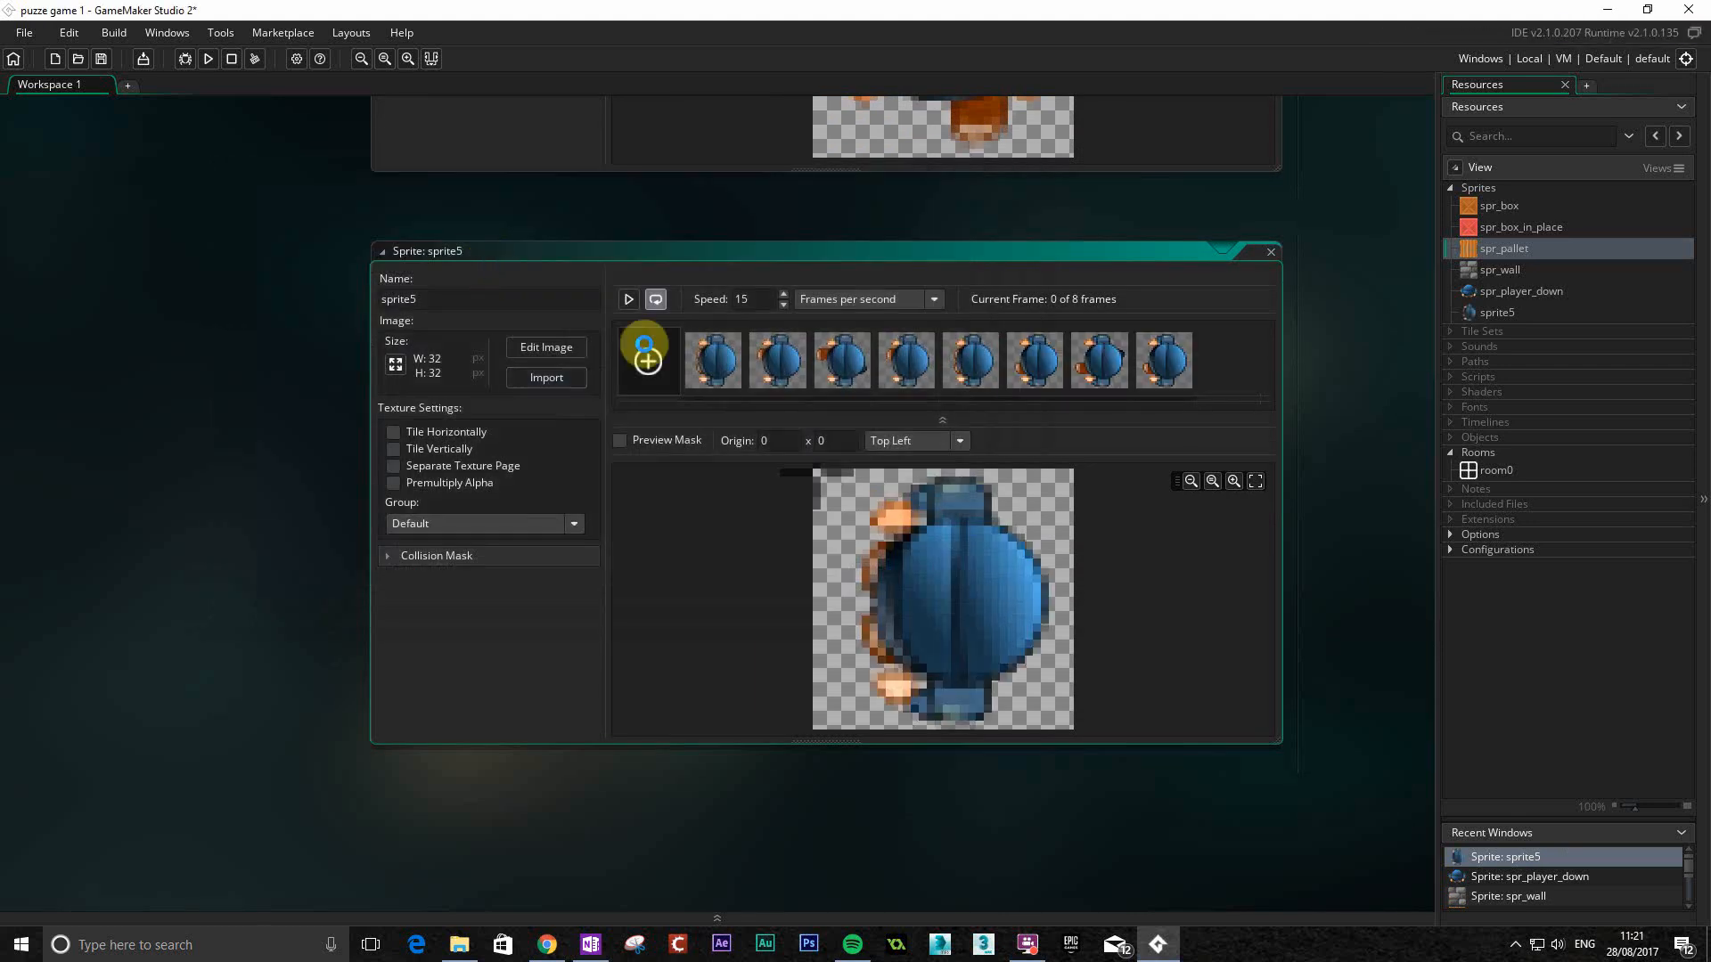
Rename the left-walking sprite spr_player_left and set its origin to Middle Centre.
left_click(486, 299)
key("BackSpace")
key("BackSpace")
key("BackSpace")
key("BackSpace")
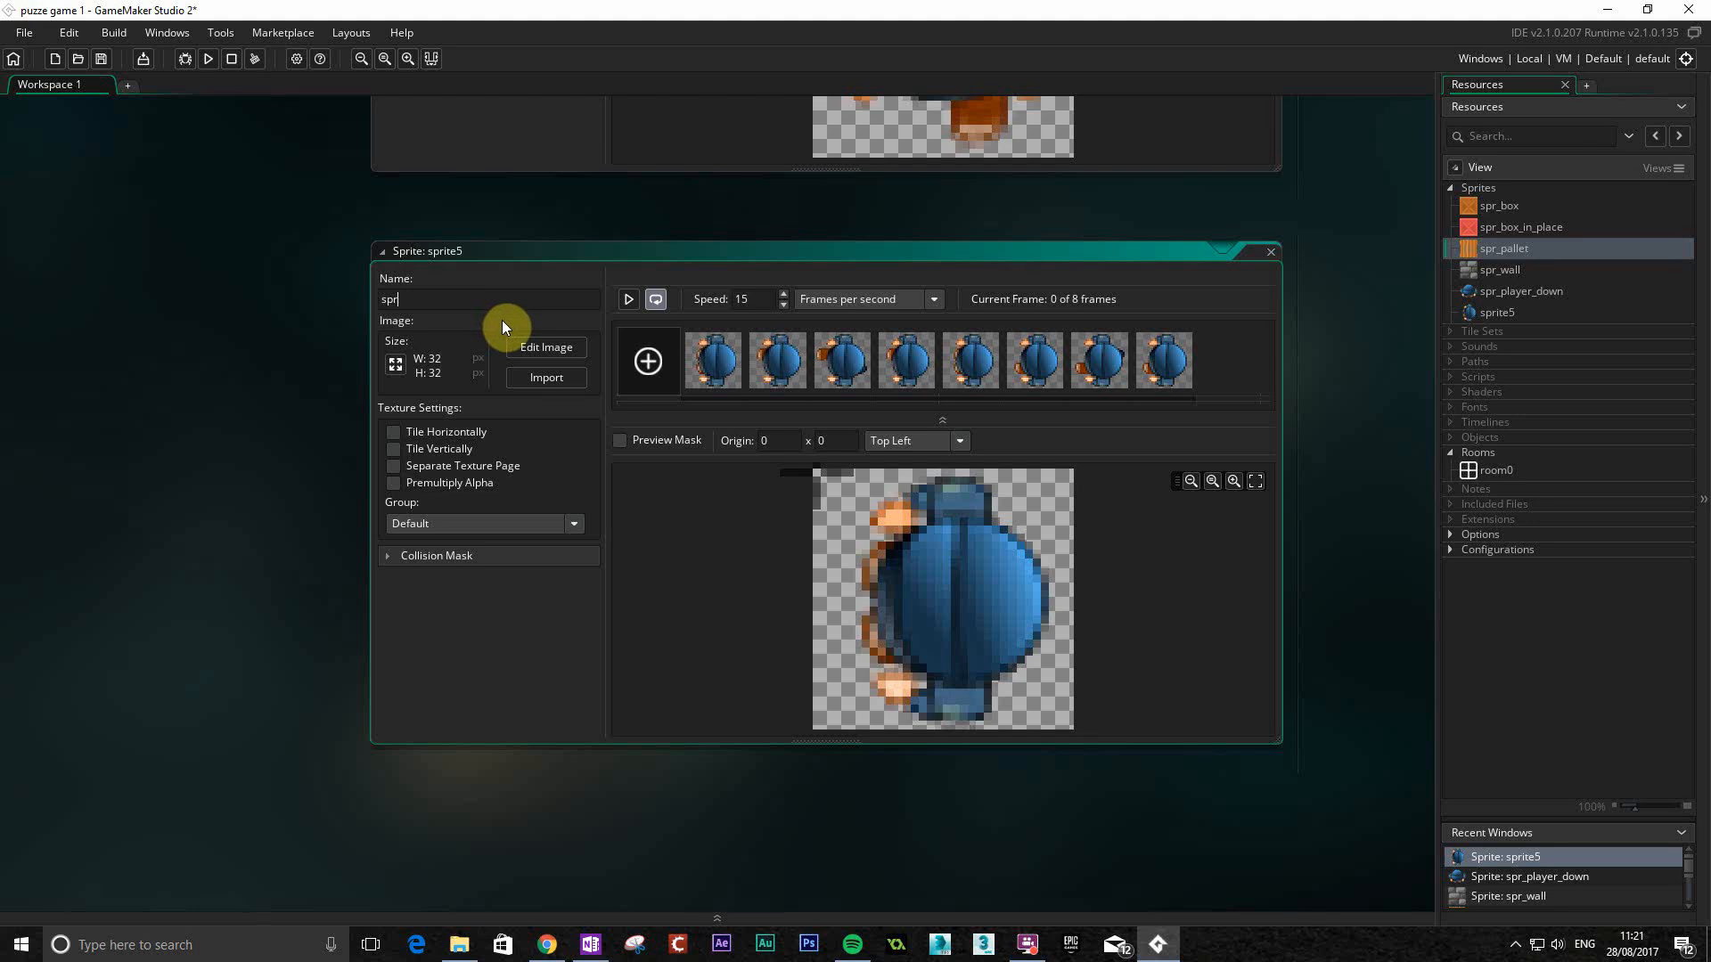
type("_player_left")
left_click(928, 442)
left_click(907, 535)
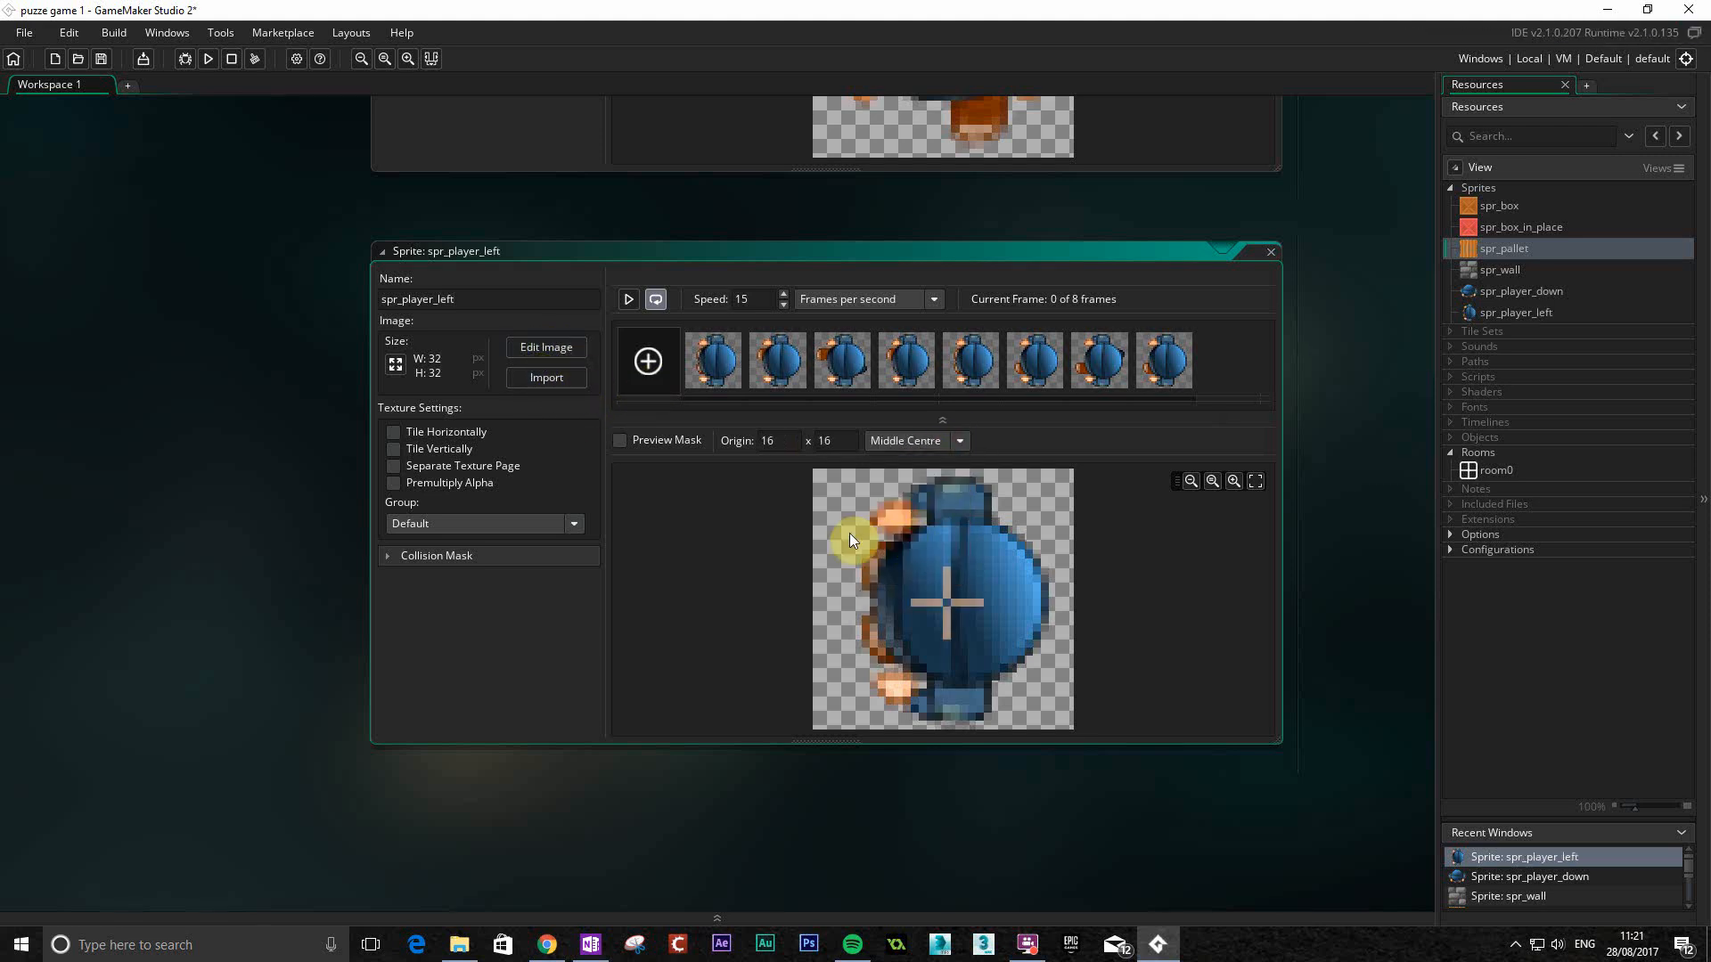
Create a new sprite and import the player_right_strip8 image from the Walking folder into it.
key("alt+s")
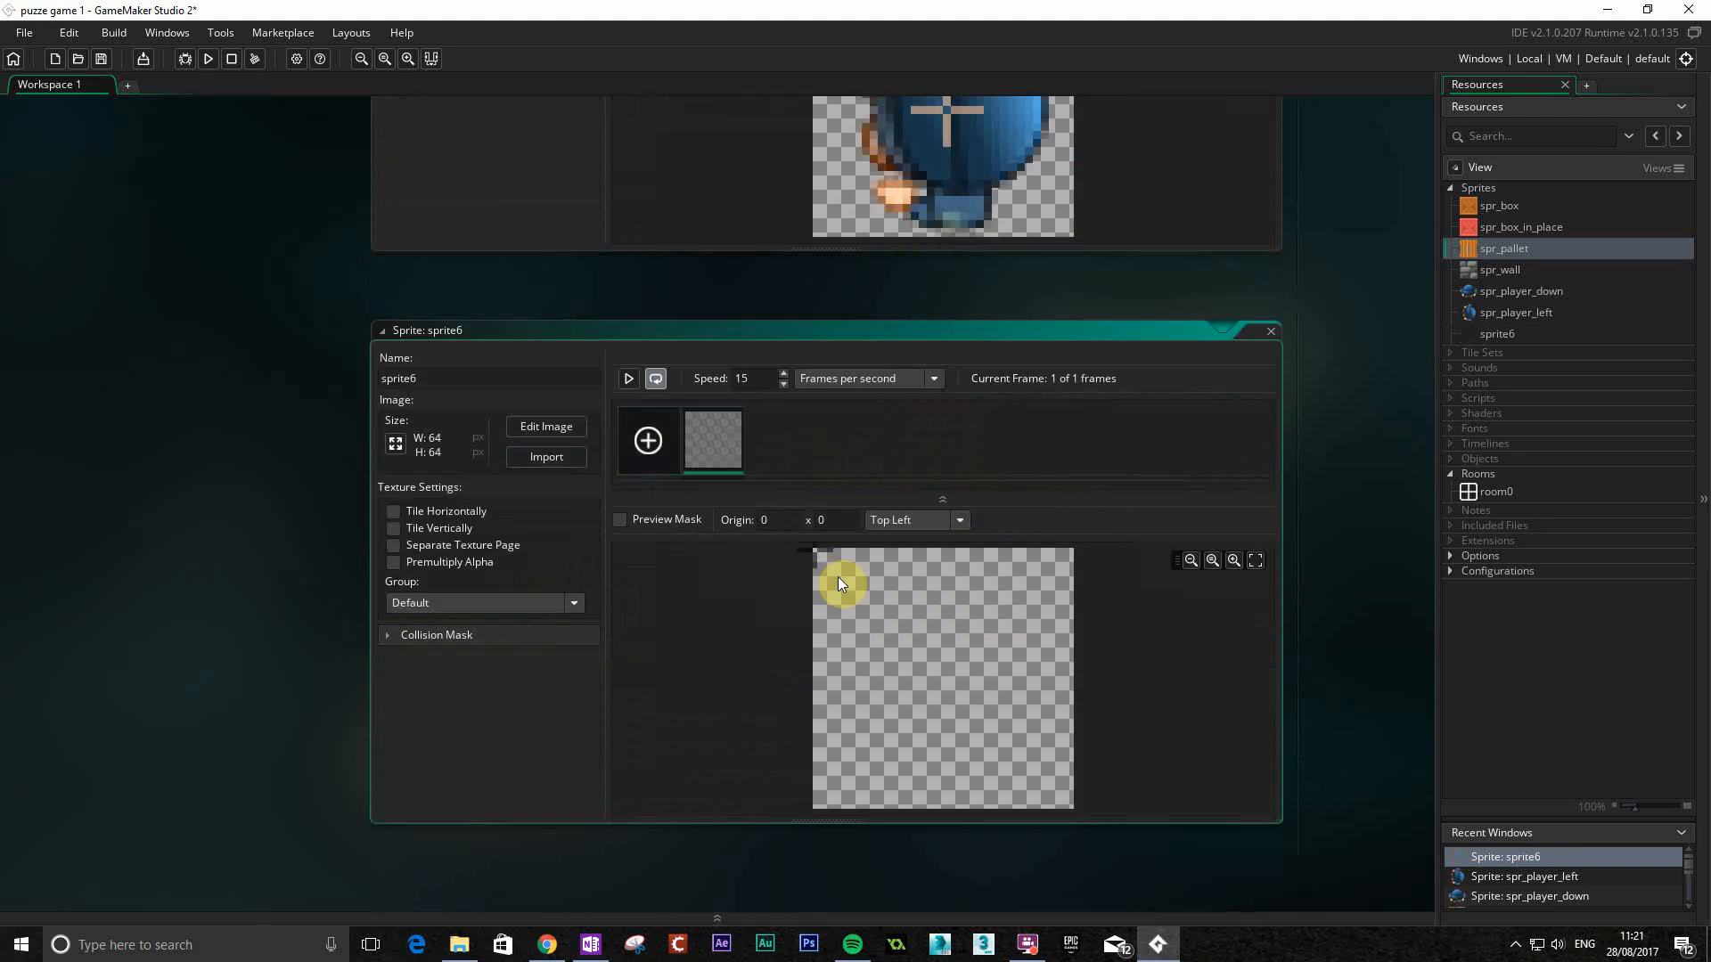
left_click(540, 378)
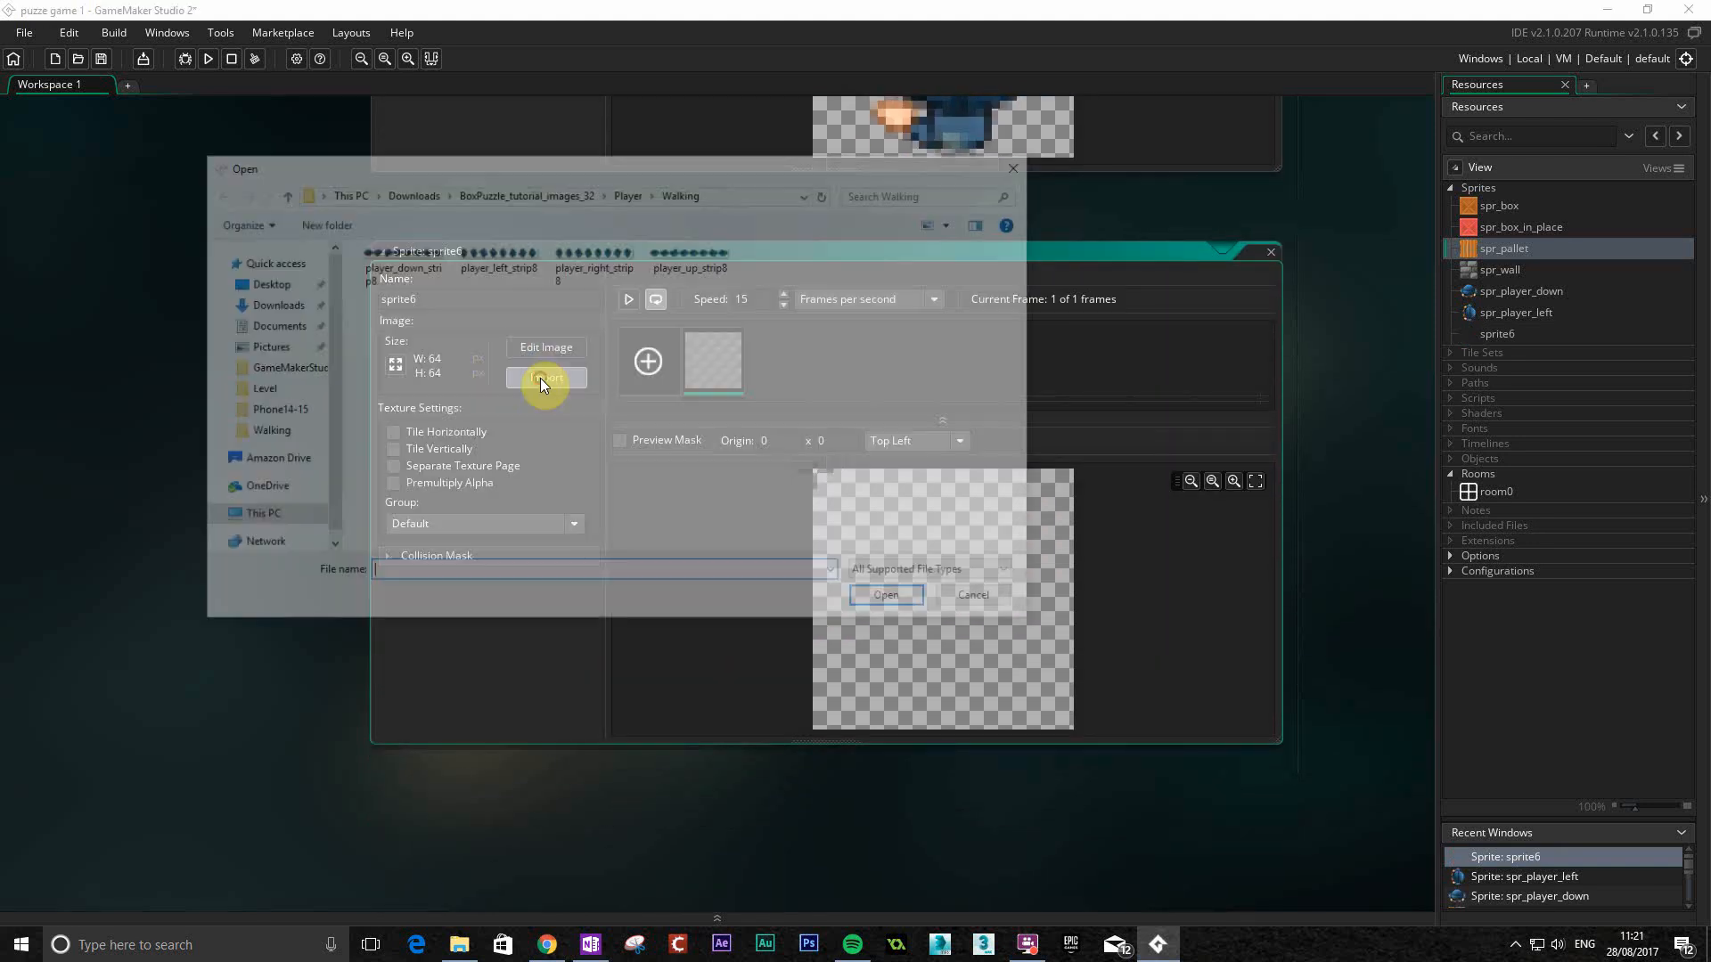
left_click(593, 268)
double_click(594, 270)
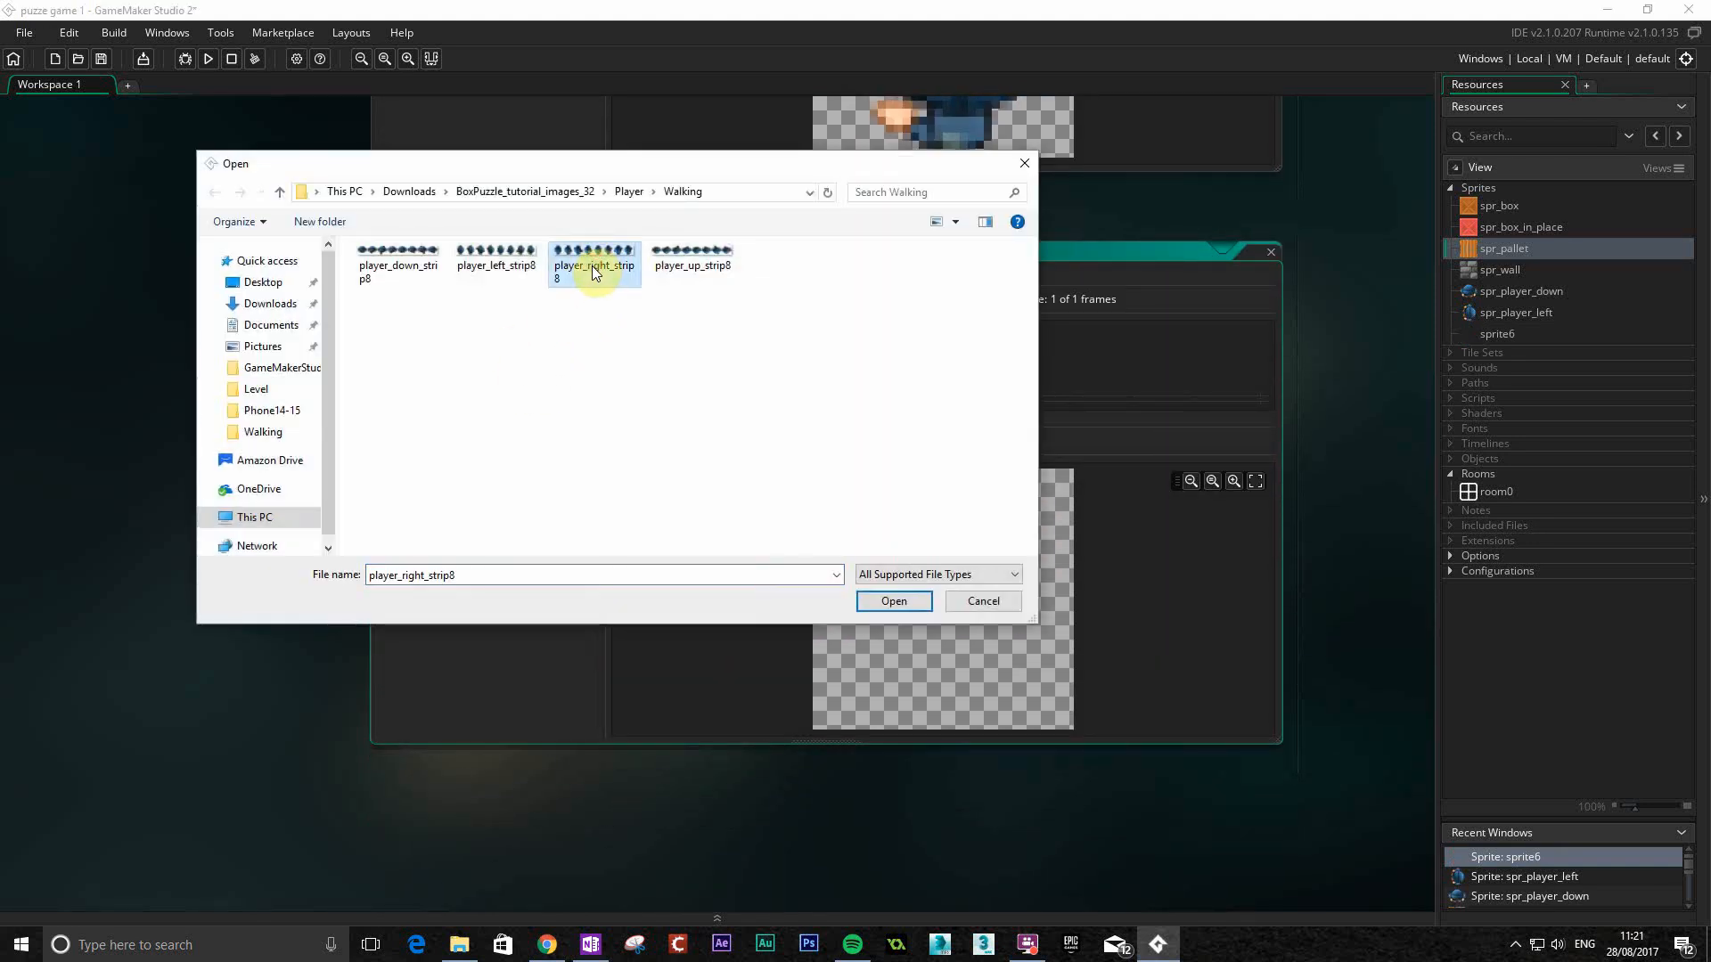
Rename the right-walking sprite spr_player_right and set its origin to Middle Centre.
key("BackSpace")
key("BackSpace")
key("BackSpace")
key("BackSpace")
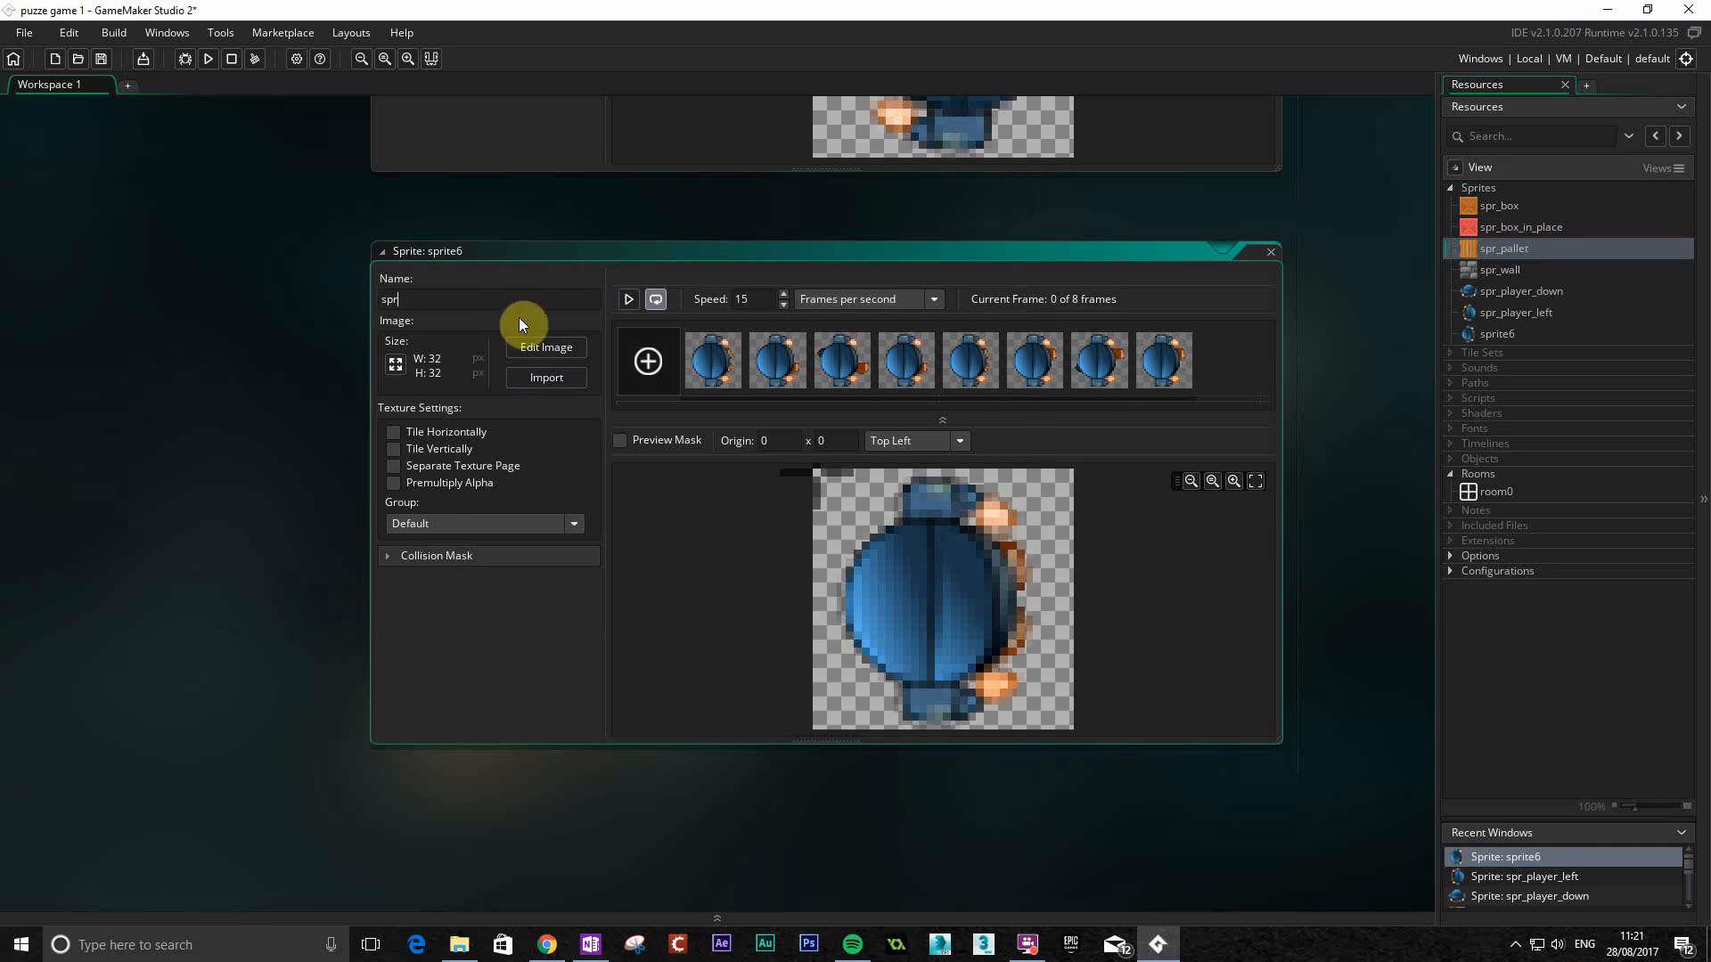
type("_player_right")
left_click(914, 437)
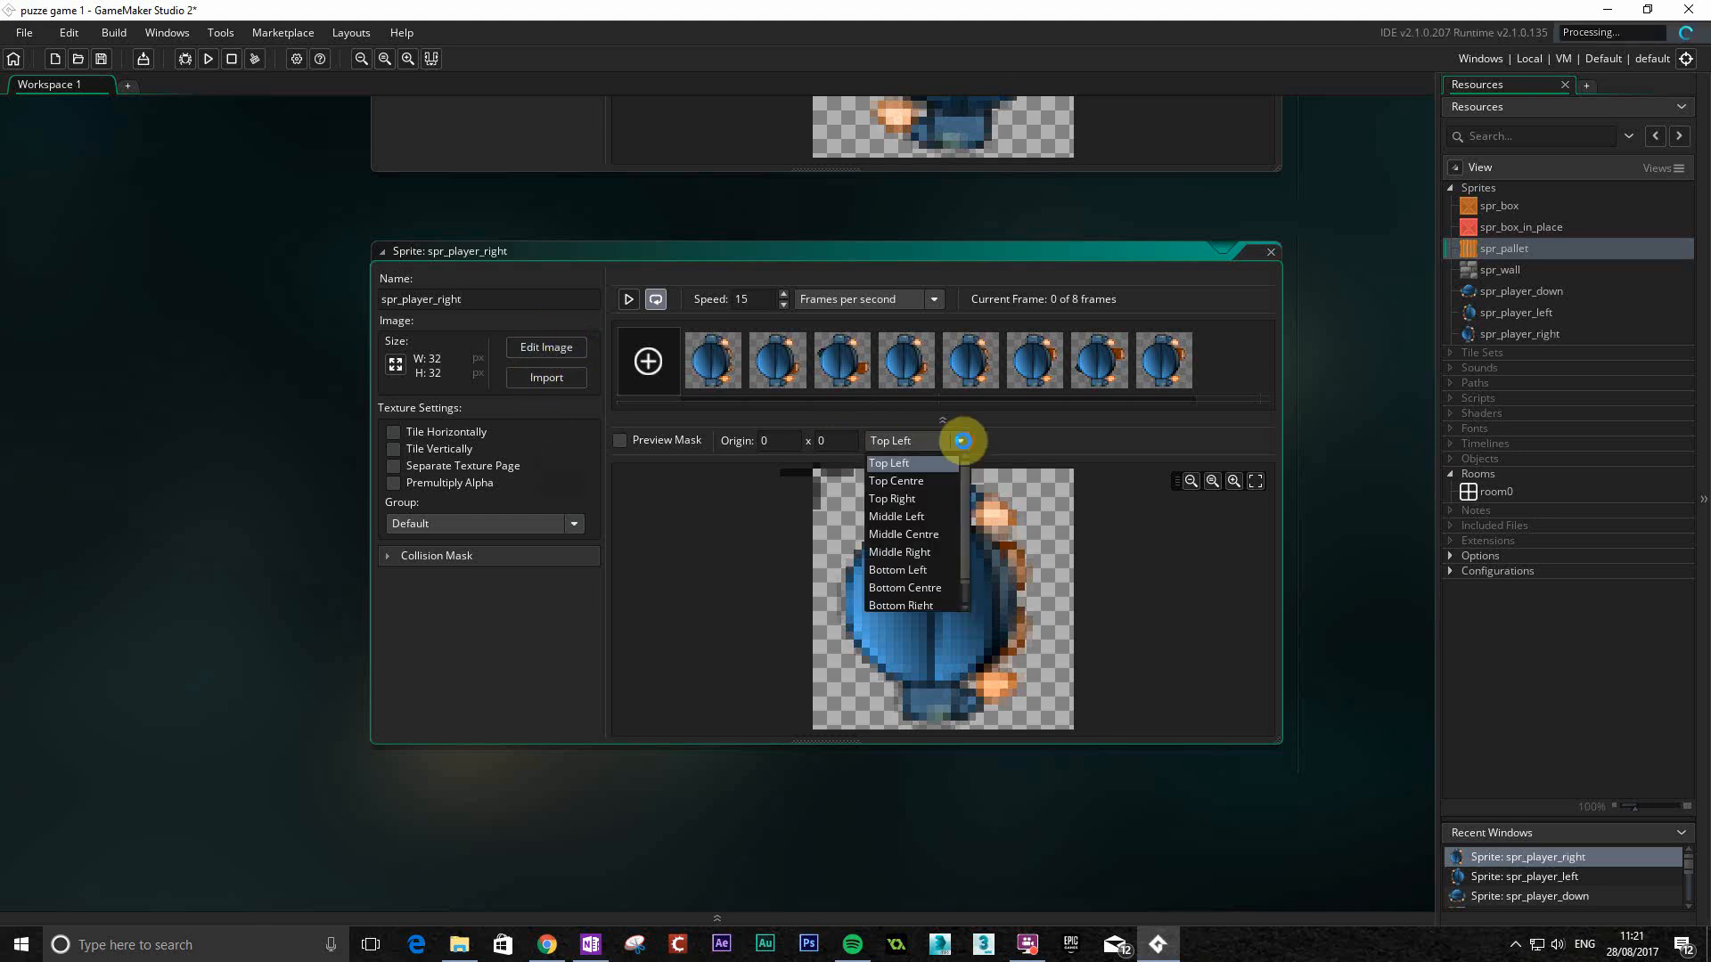
left_click(909, 522)
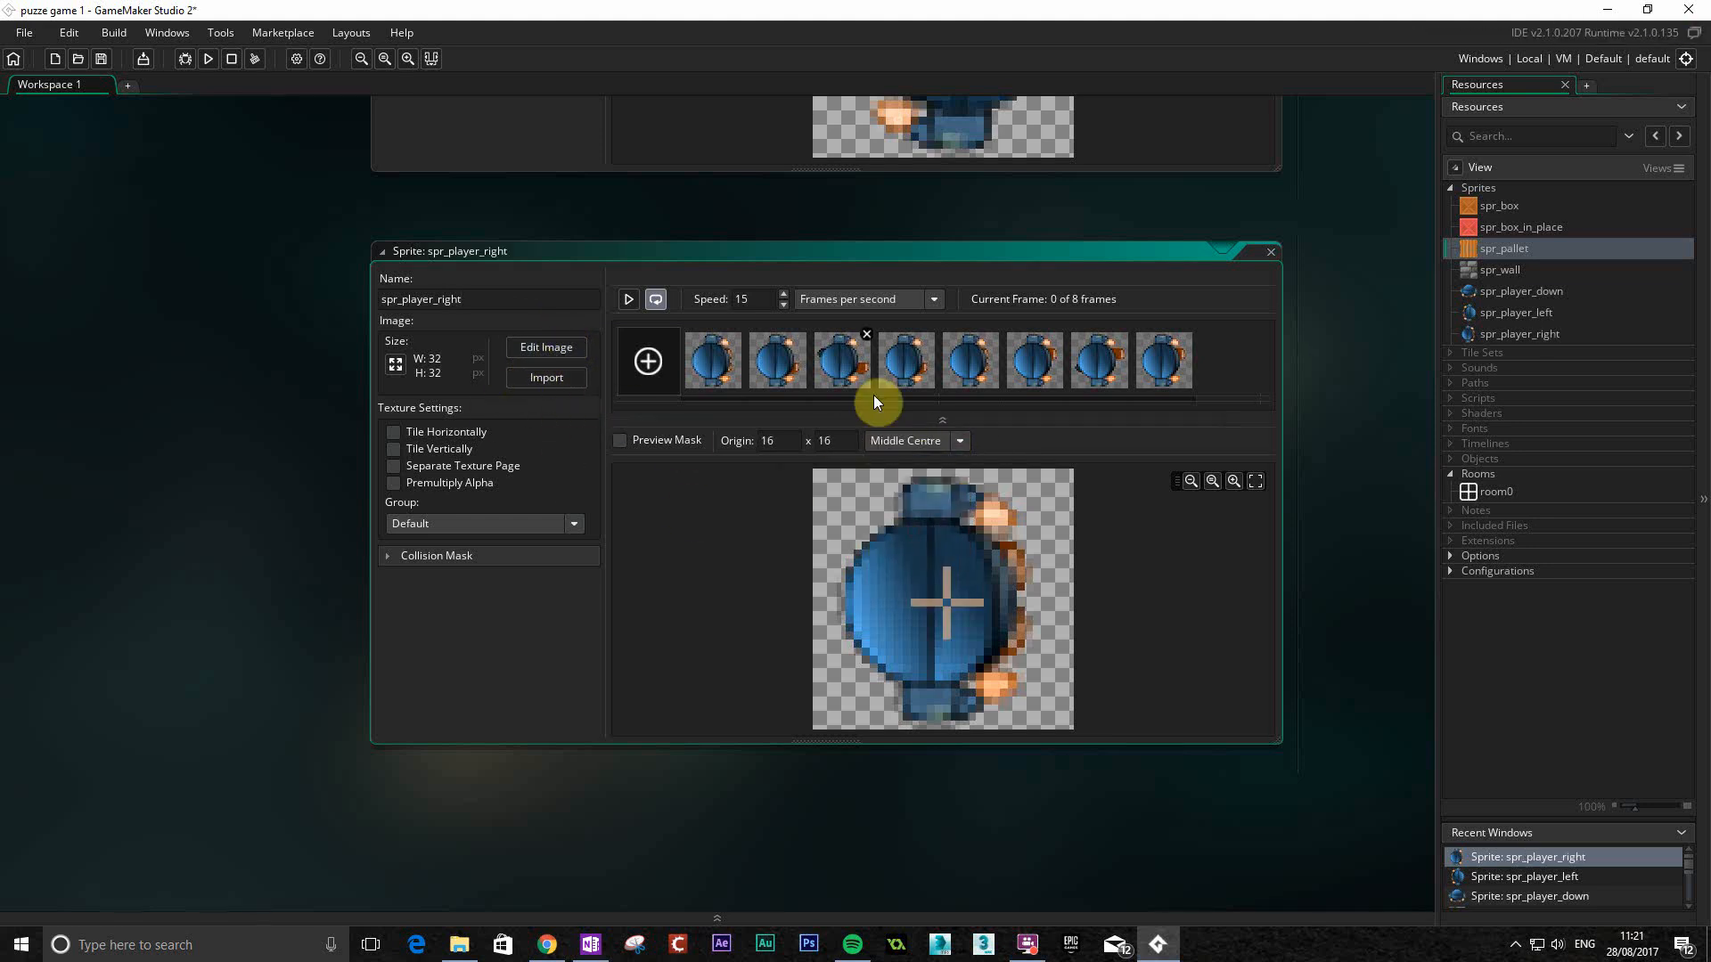
Create a new sprite and import the player_up_strip8 image from the Walking folder into it.
key("alt+s")
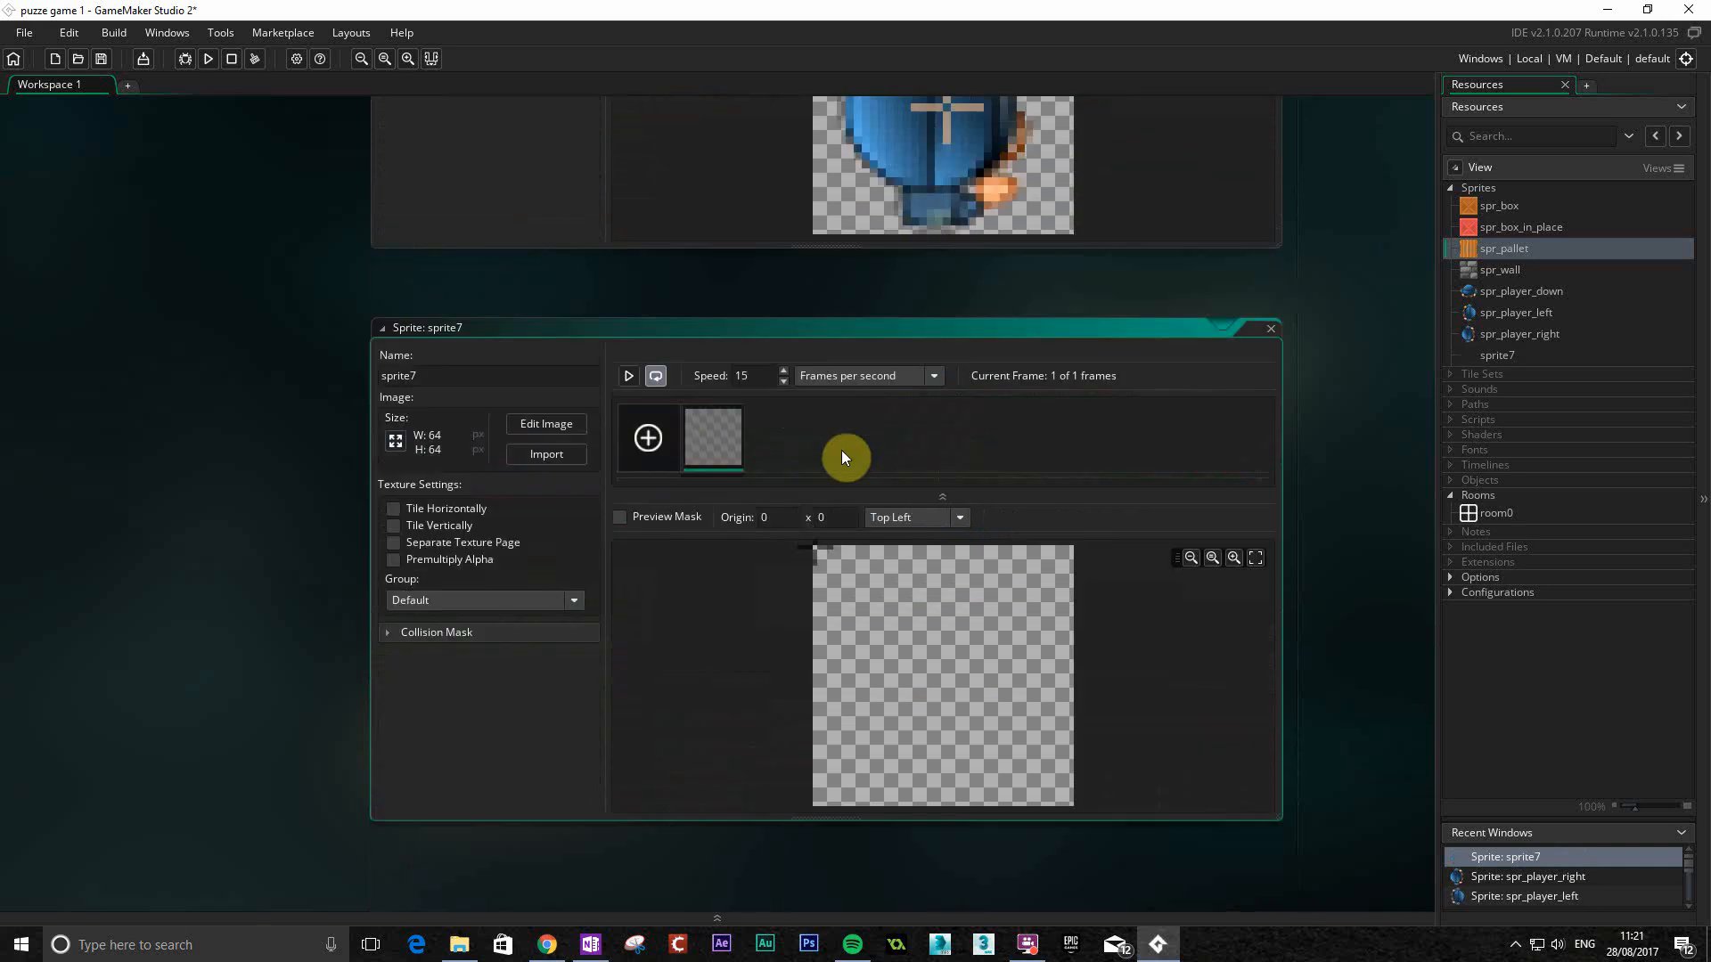
left_click(555, 378)
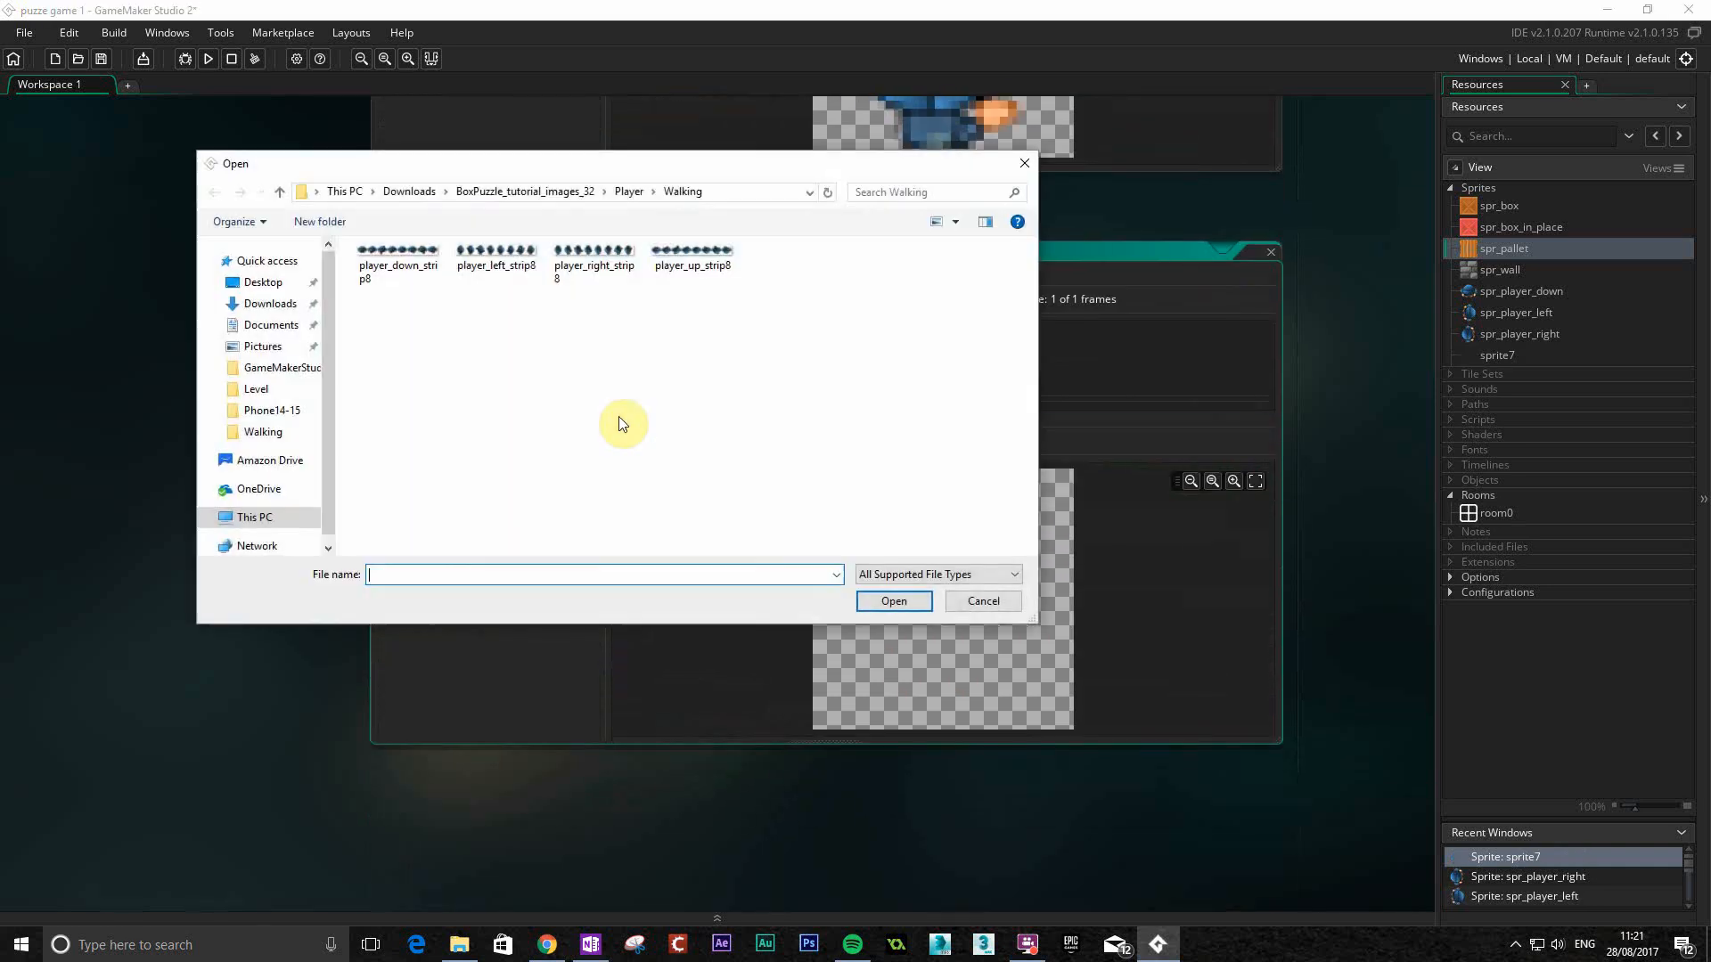
double_click(681, 260)
Rename the up-walking sprite spr_player_up and set its origin to Middle Centre.
left_click(492, 299)
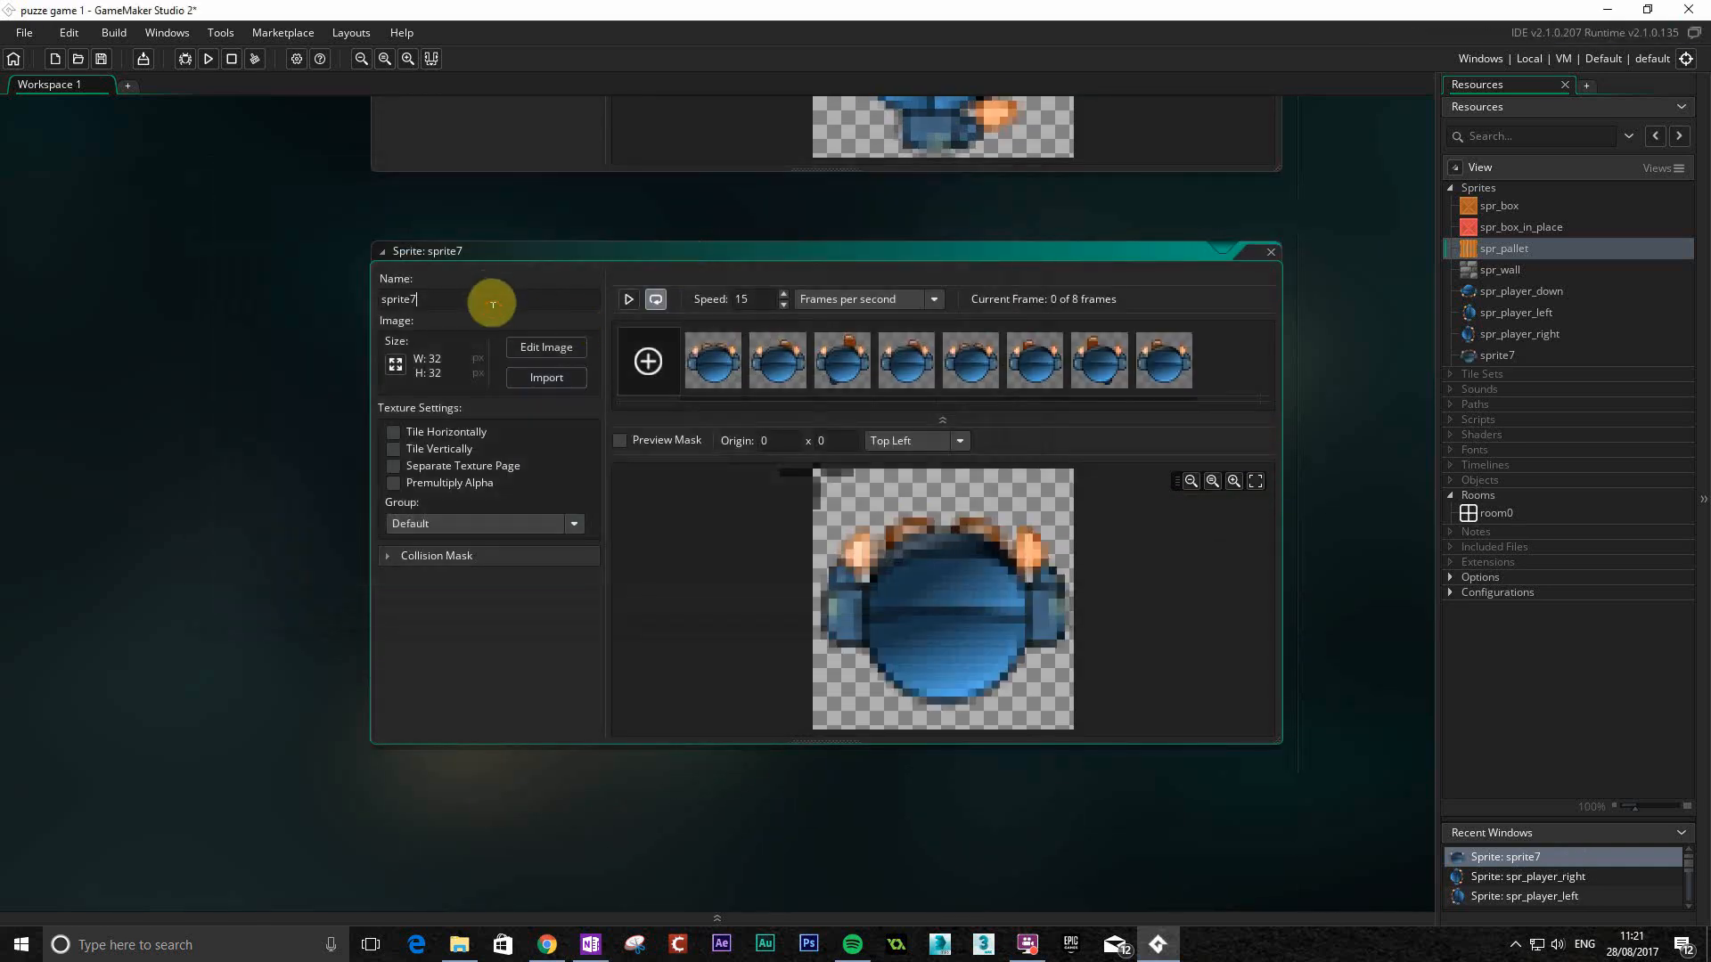
key("BackSpace")
key("BackSpace")
key("BackSpace")
key("BackSpace")
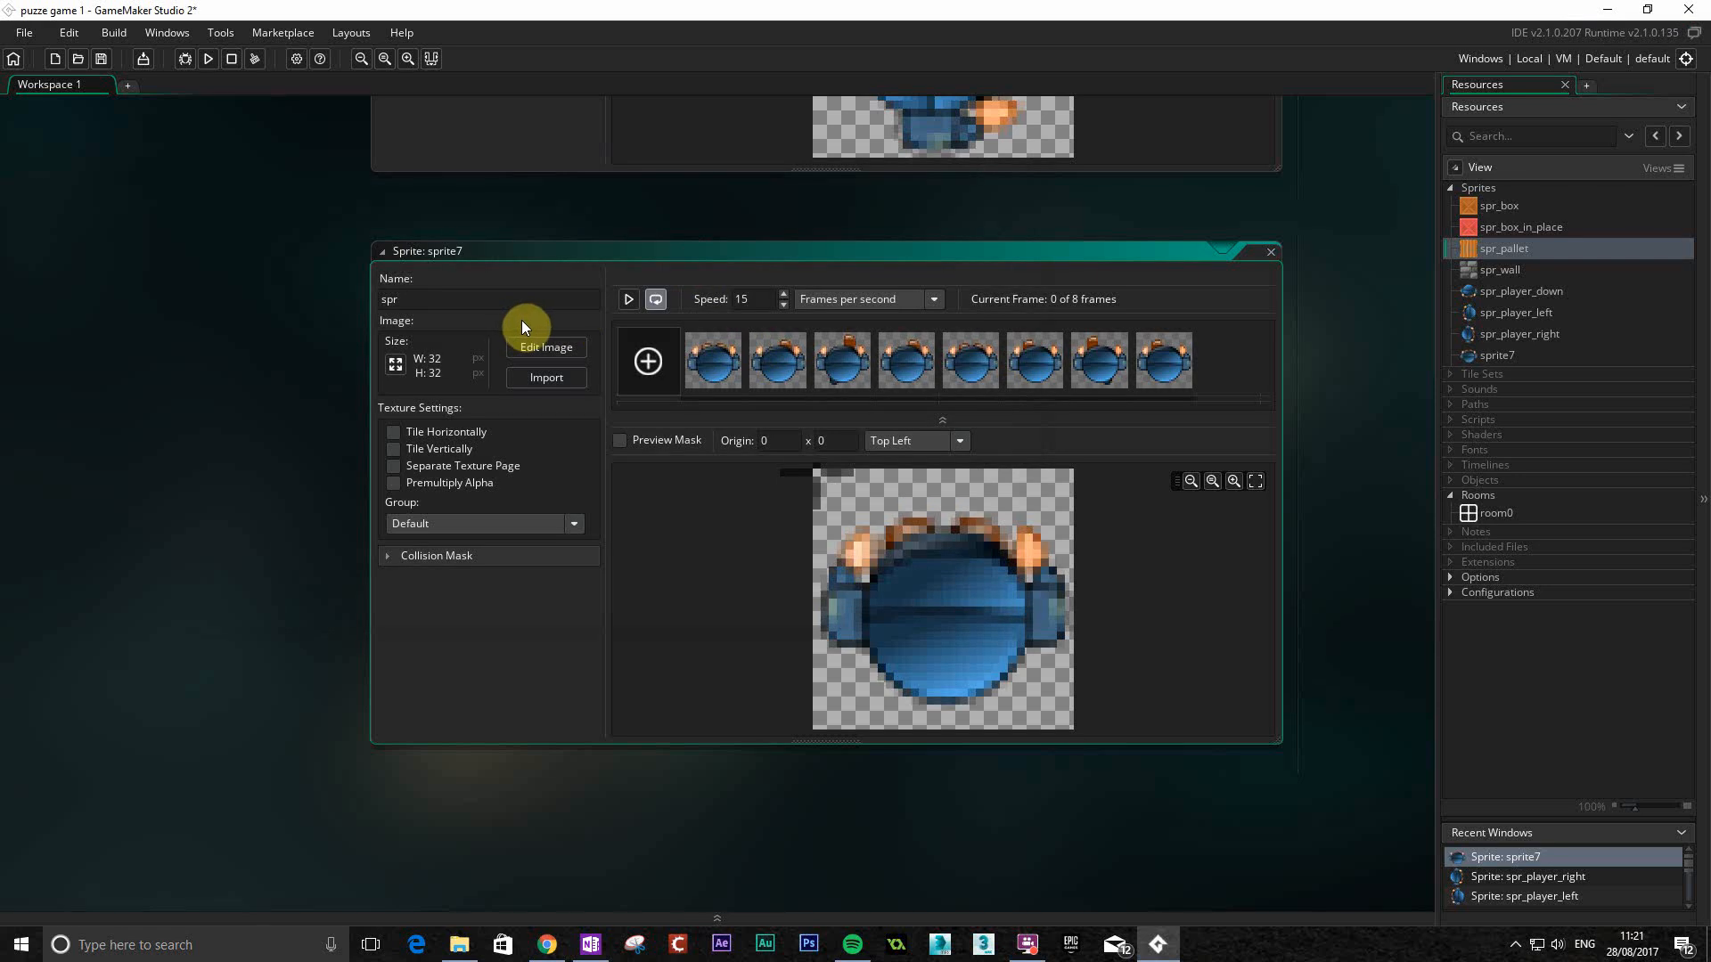
type("_player_up")
left_click(960, 440)
left_click(918, 533)
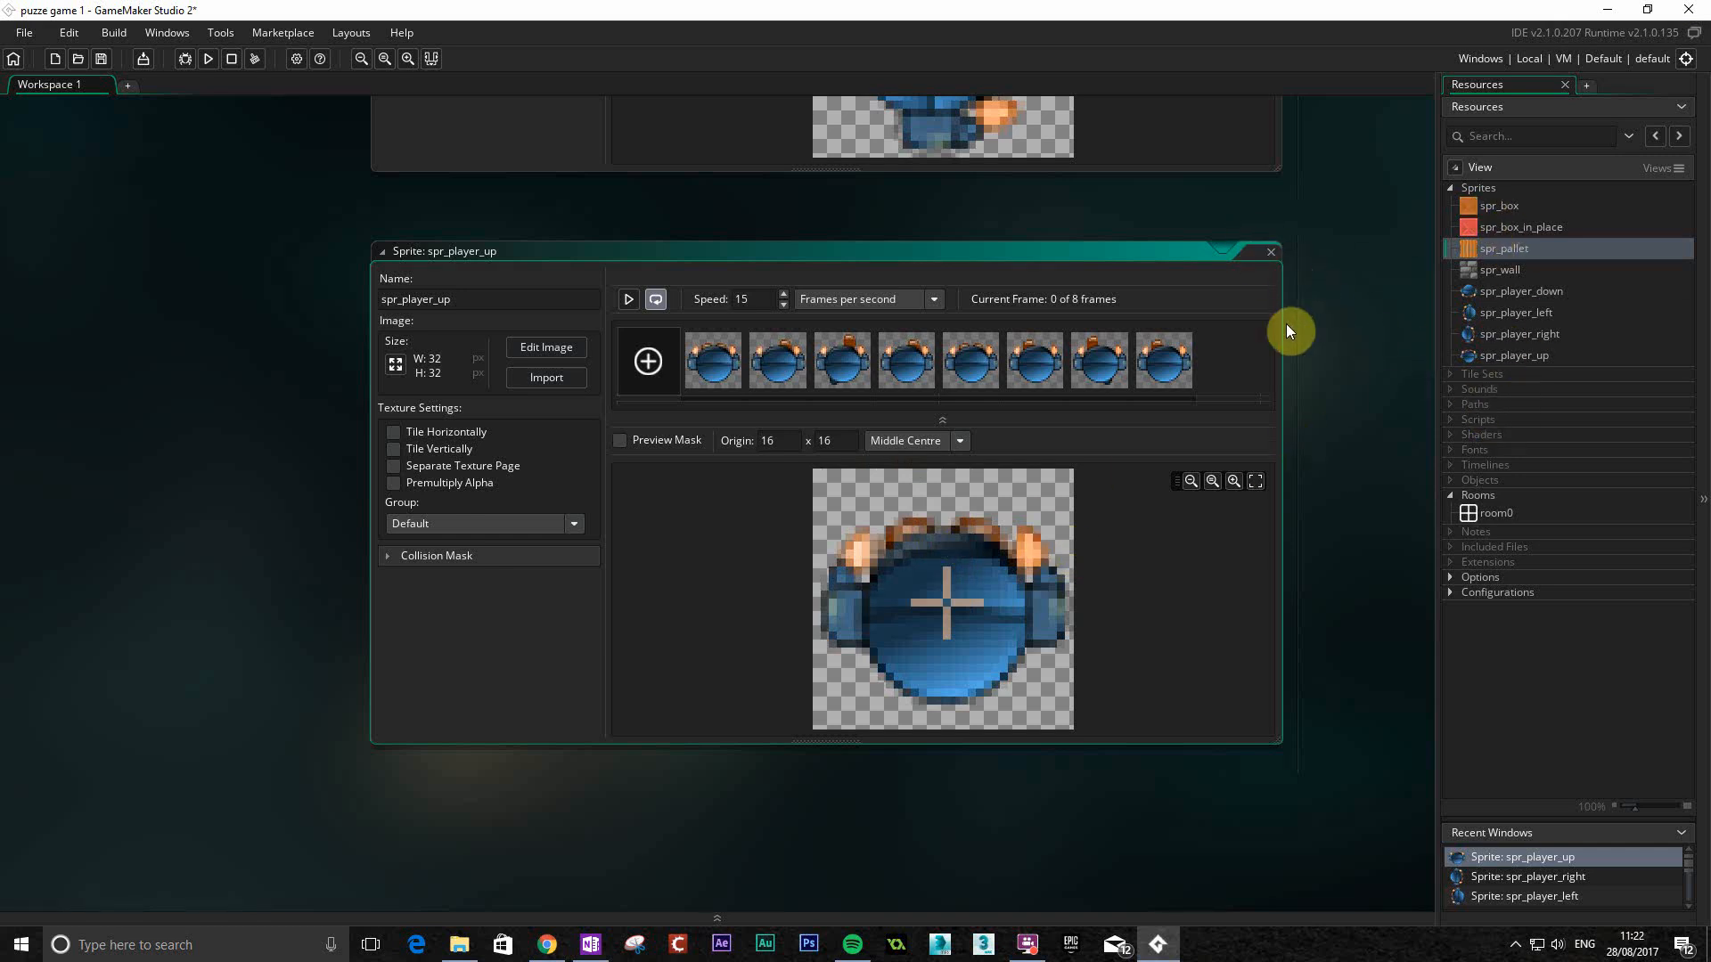
Open room0 for editing and bring its width and height settings into view.
left_click(1469, 515)
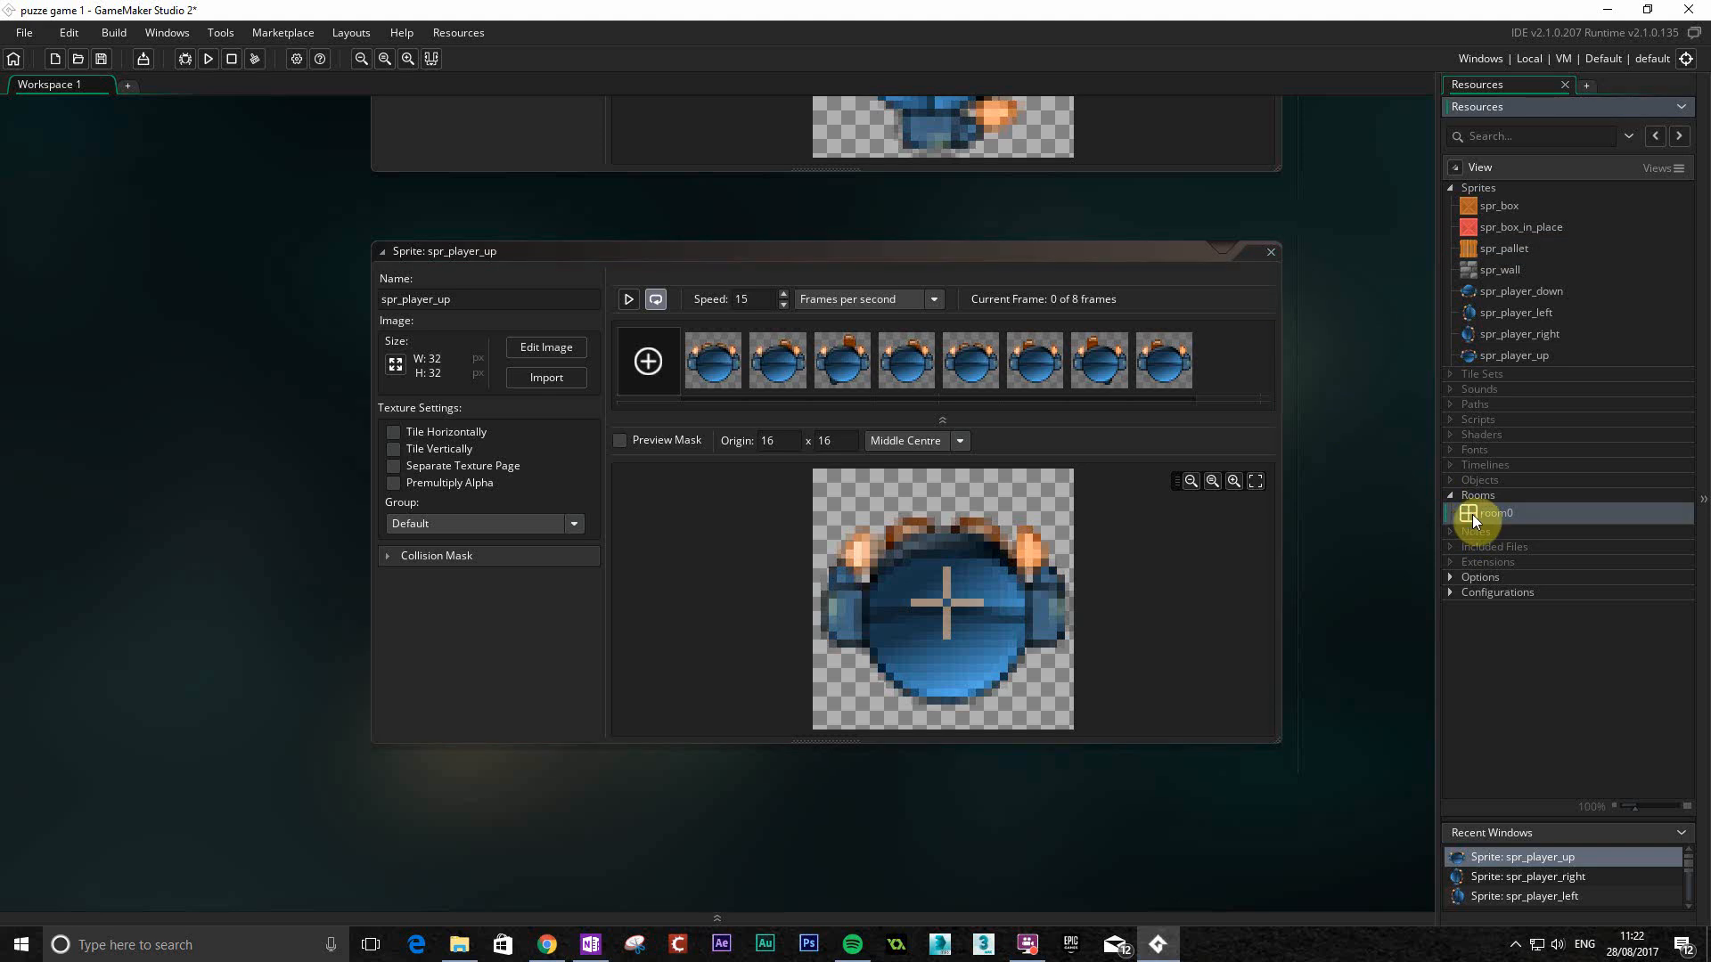
double_click(1488, 513)
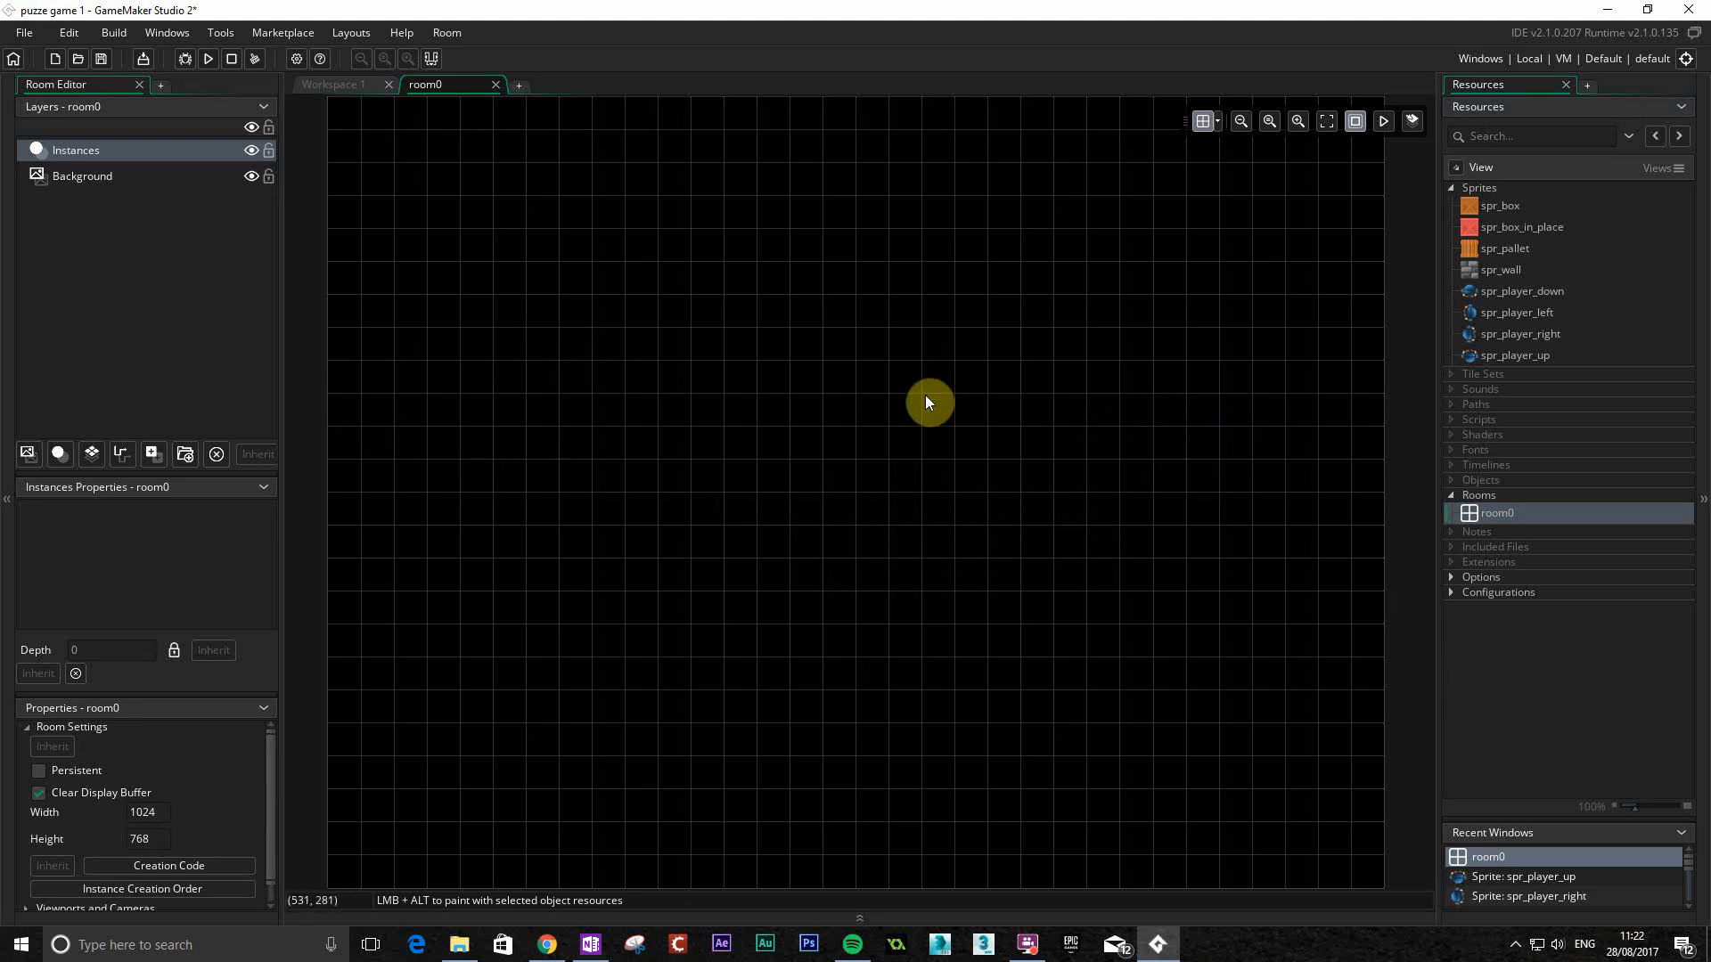
scroll(964, 410, "up", 1)
scroll(965, 410, "down", 1)
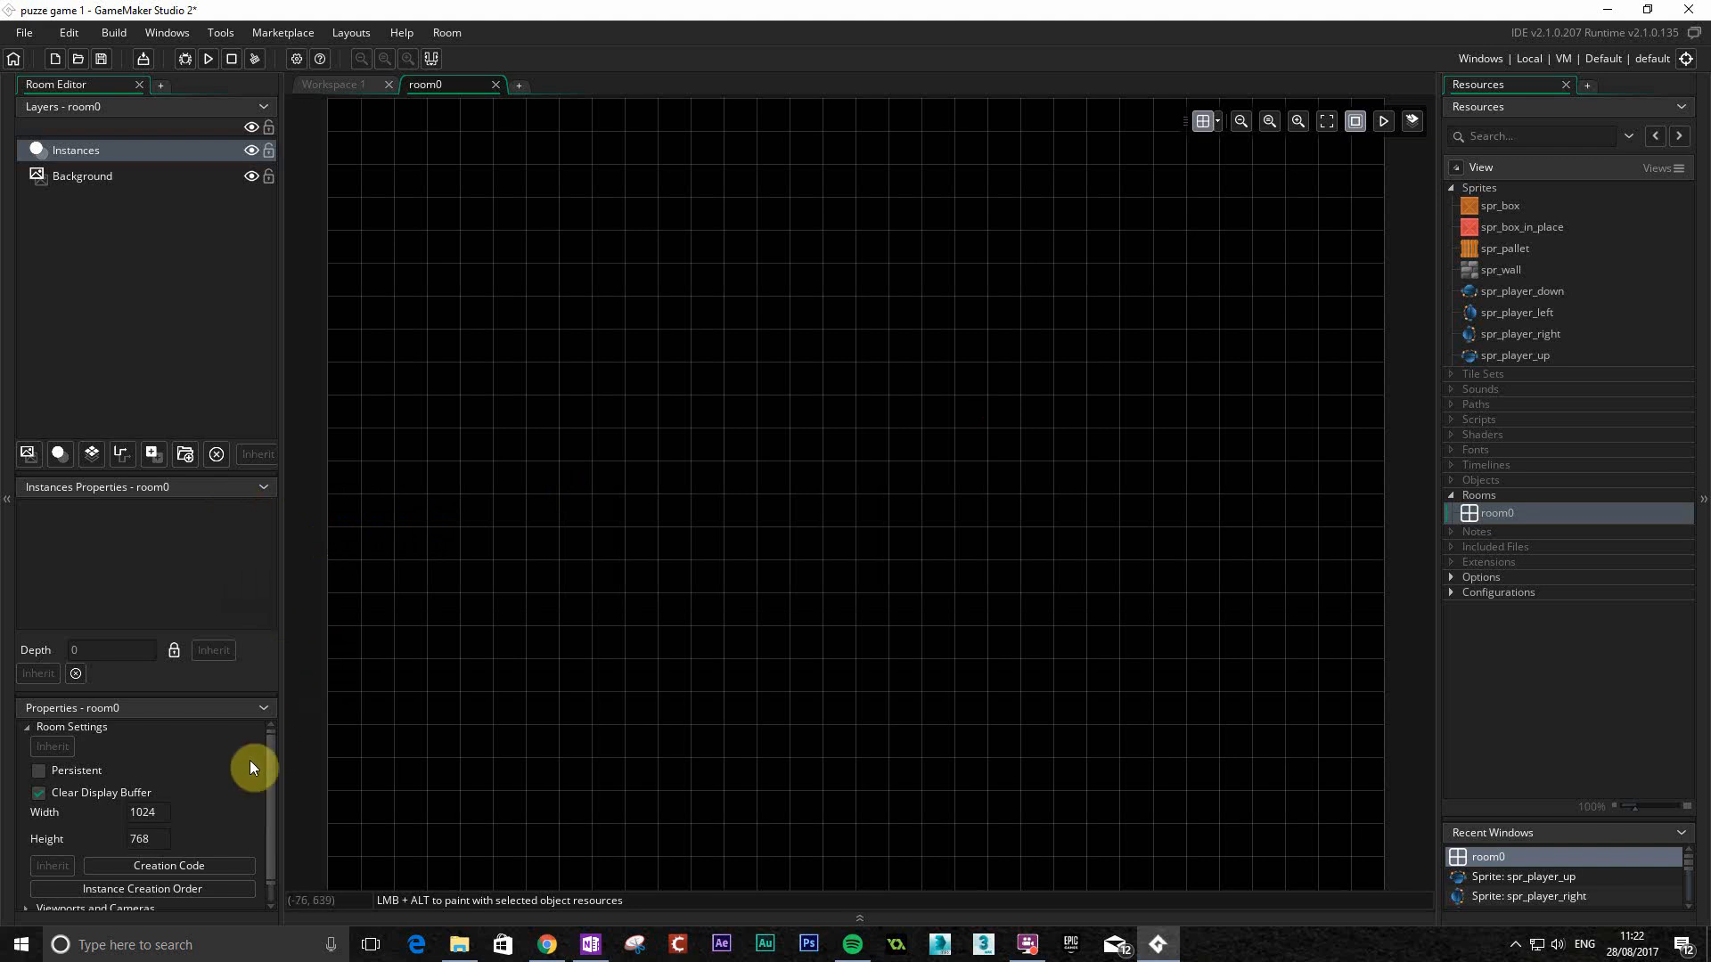
left_click_drag(269, 740, 269, 757)
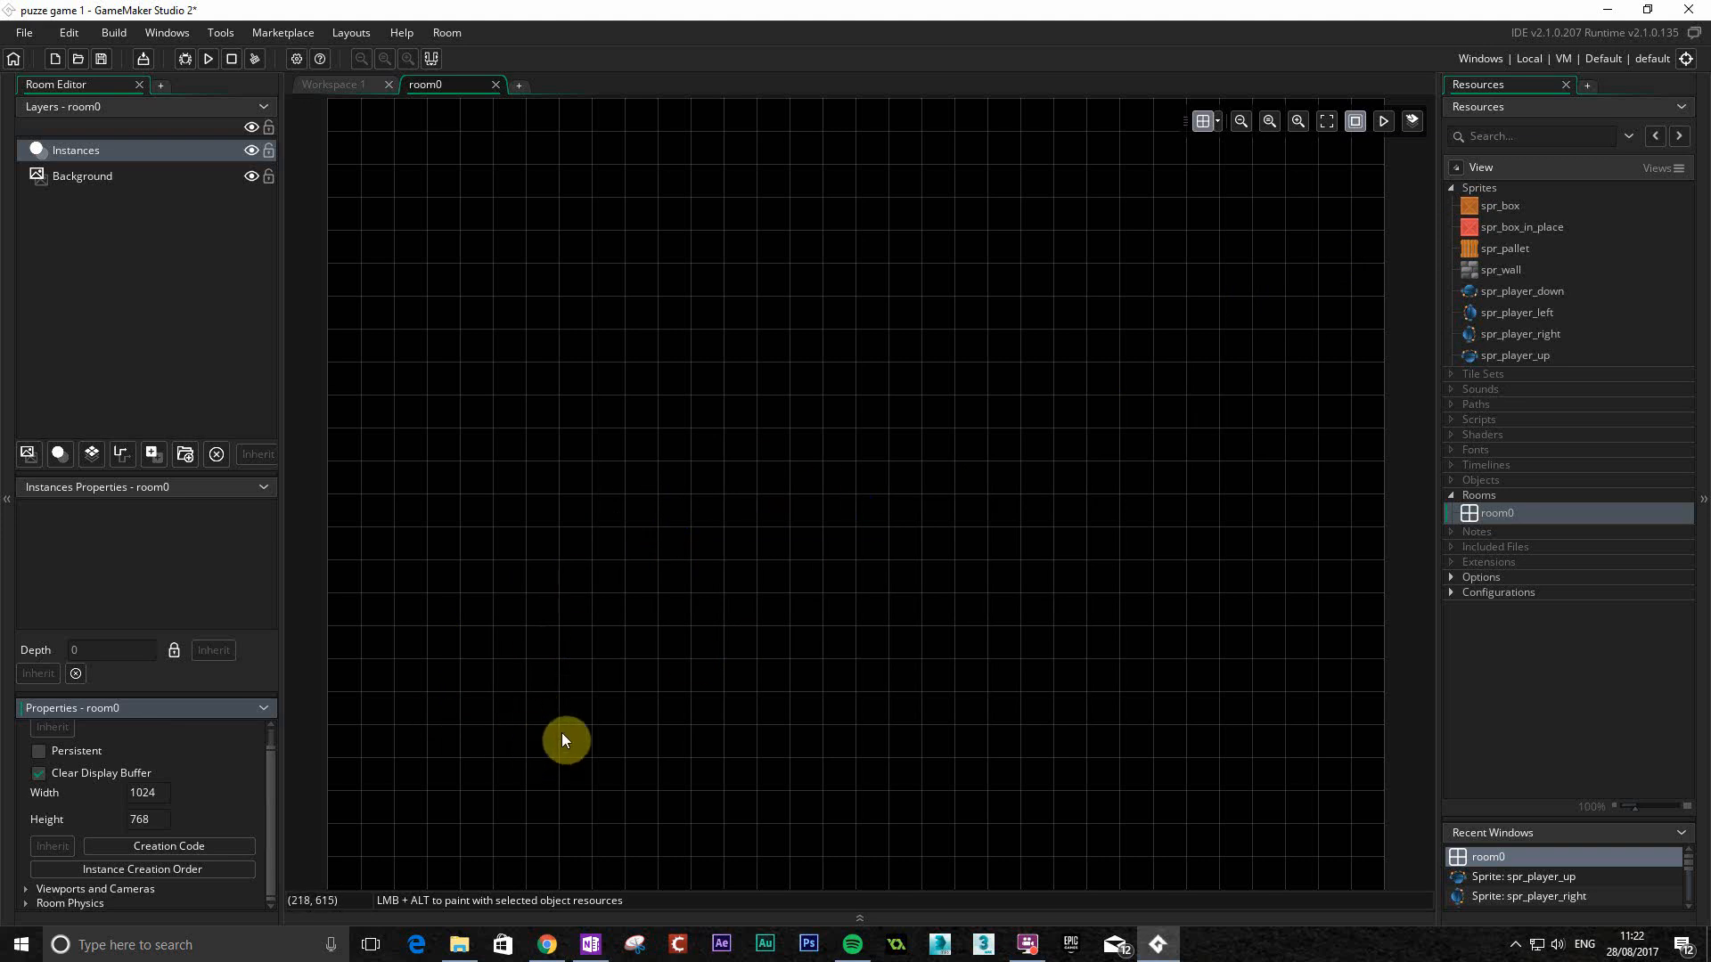
Set both the width and the height of room0 to 640.
left_click(157, 787)
key("BackSpace")
key("BackSpace")
key("BackSpace")
key("BackSpace")
type("640")
left_click(147, 819)
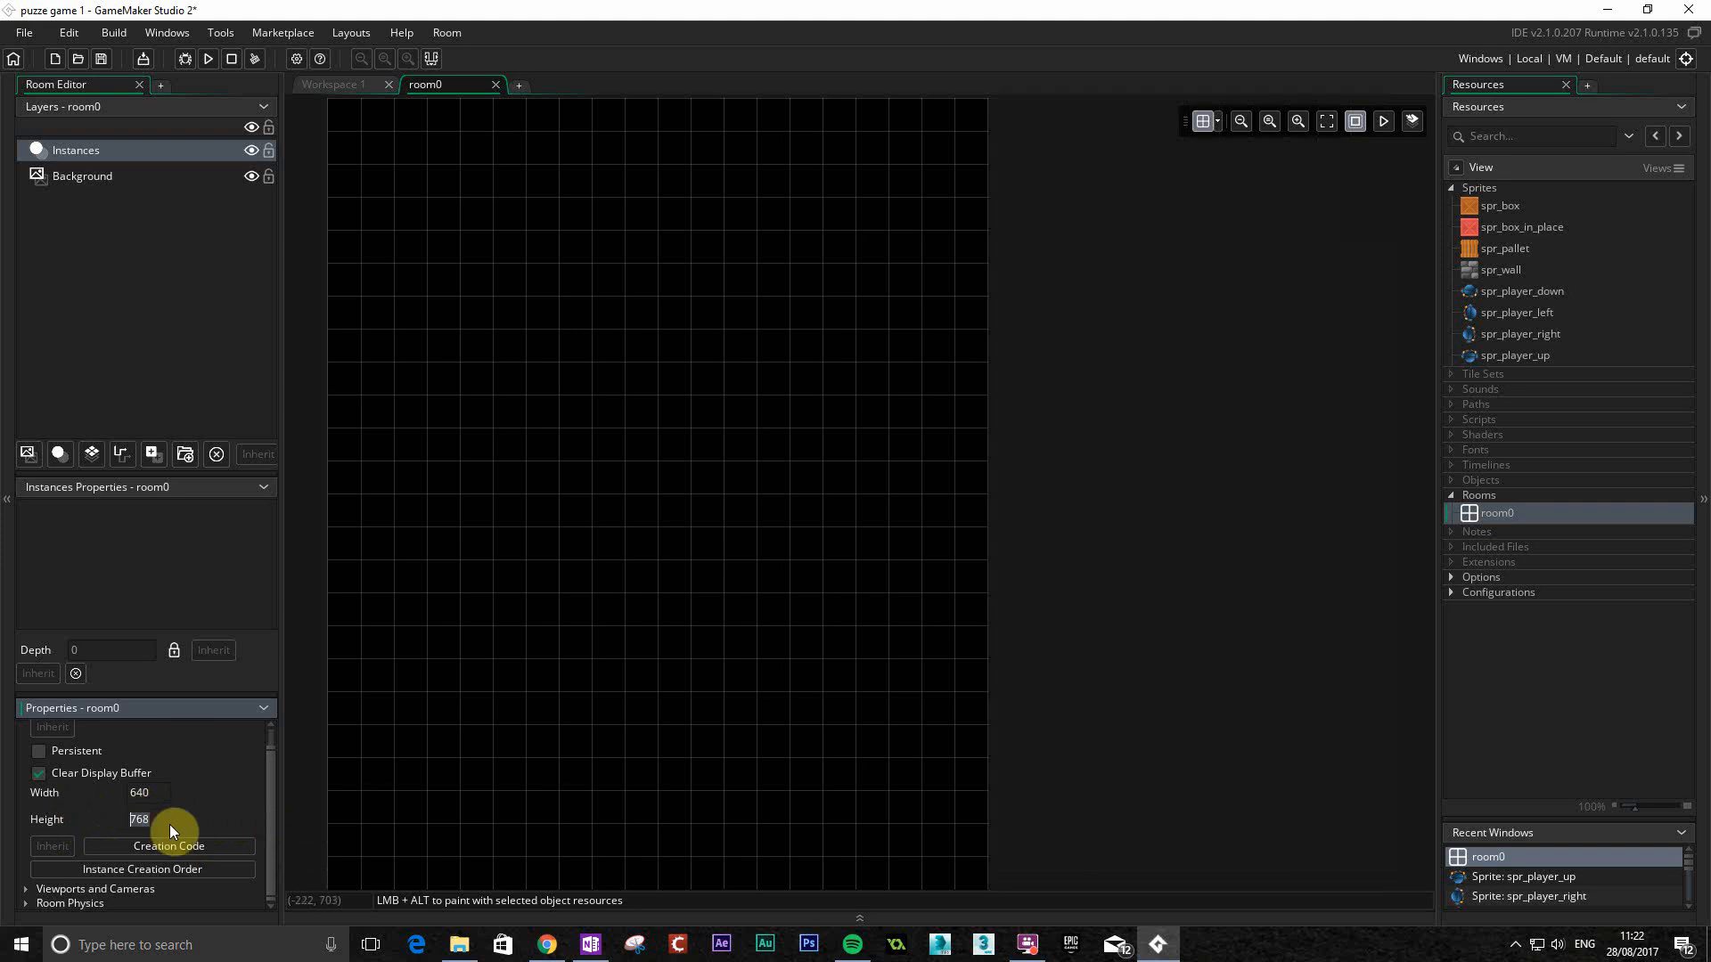
type("640")
left_click(1065, 586)
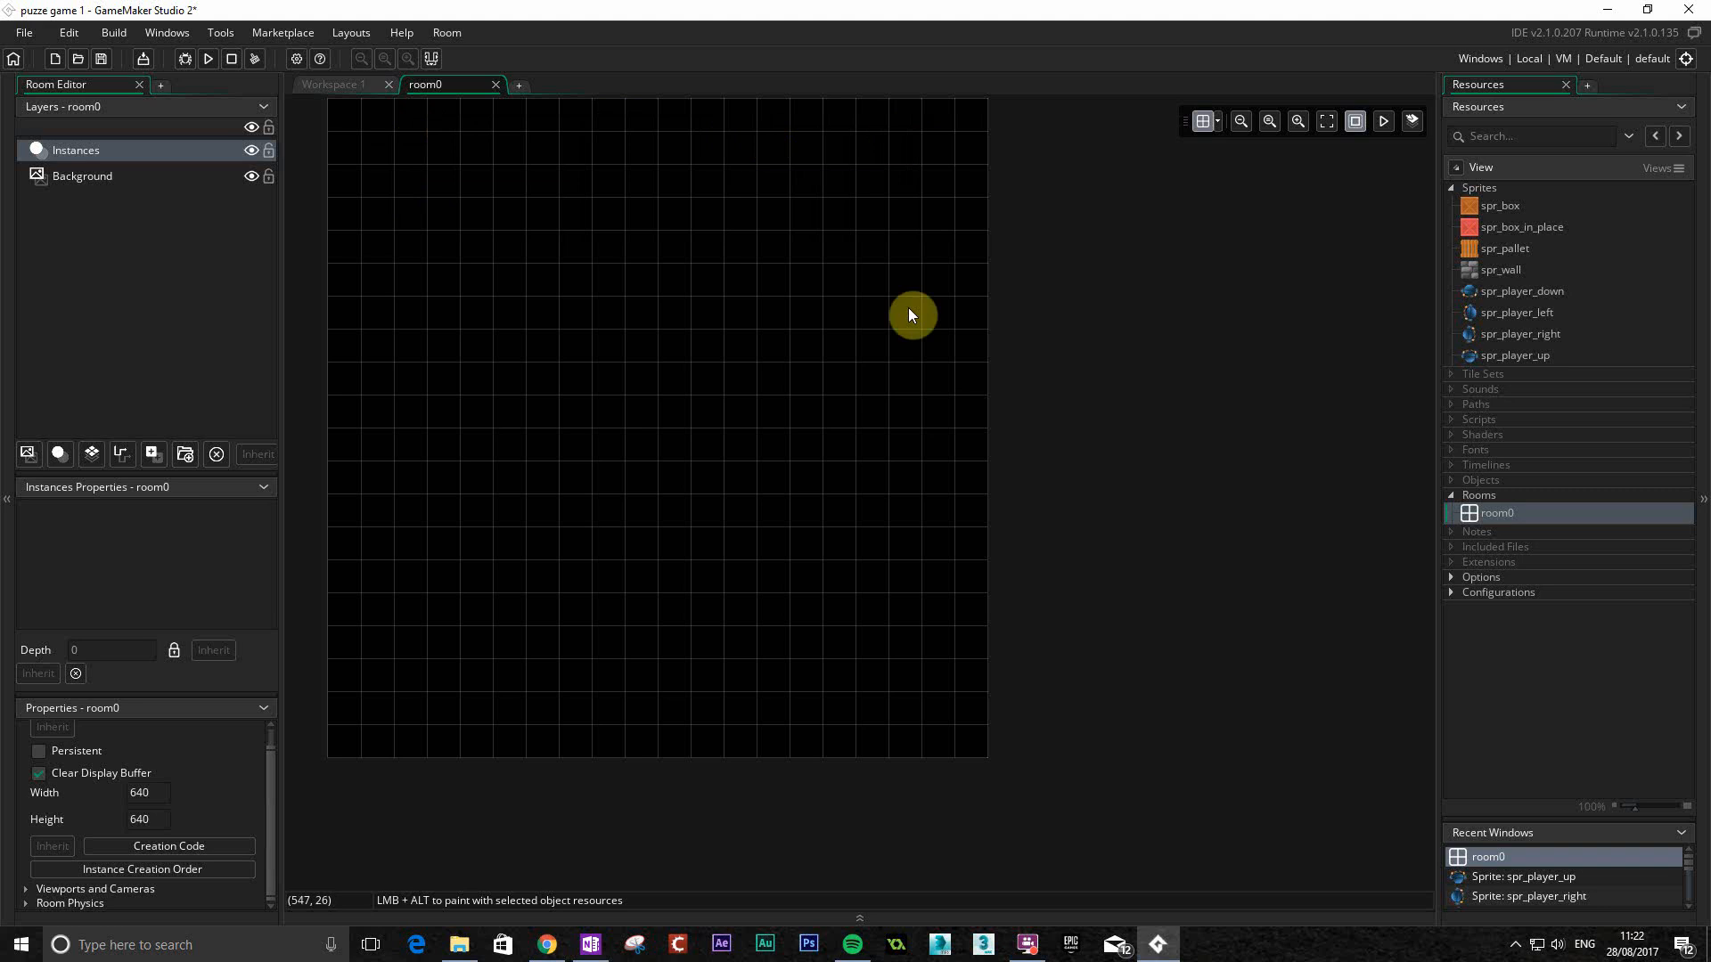
Set the room grid's colour to yellow and its X and Y spacing to 64.
left_click(1220, 121)
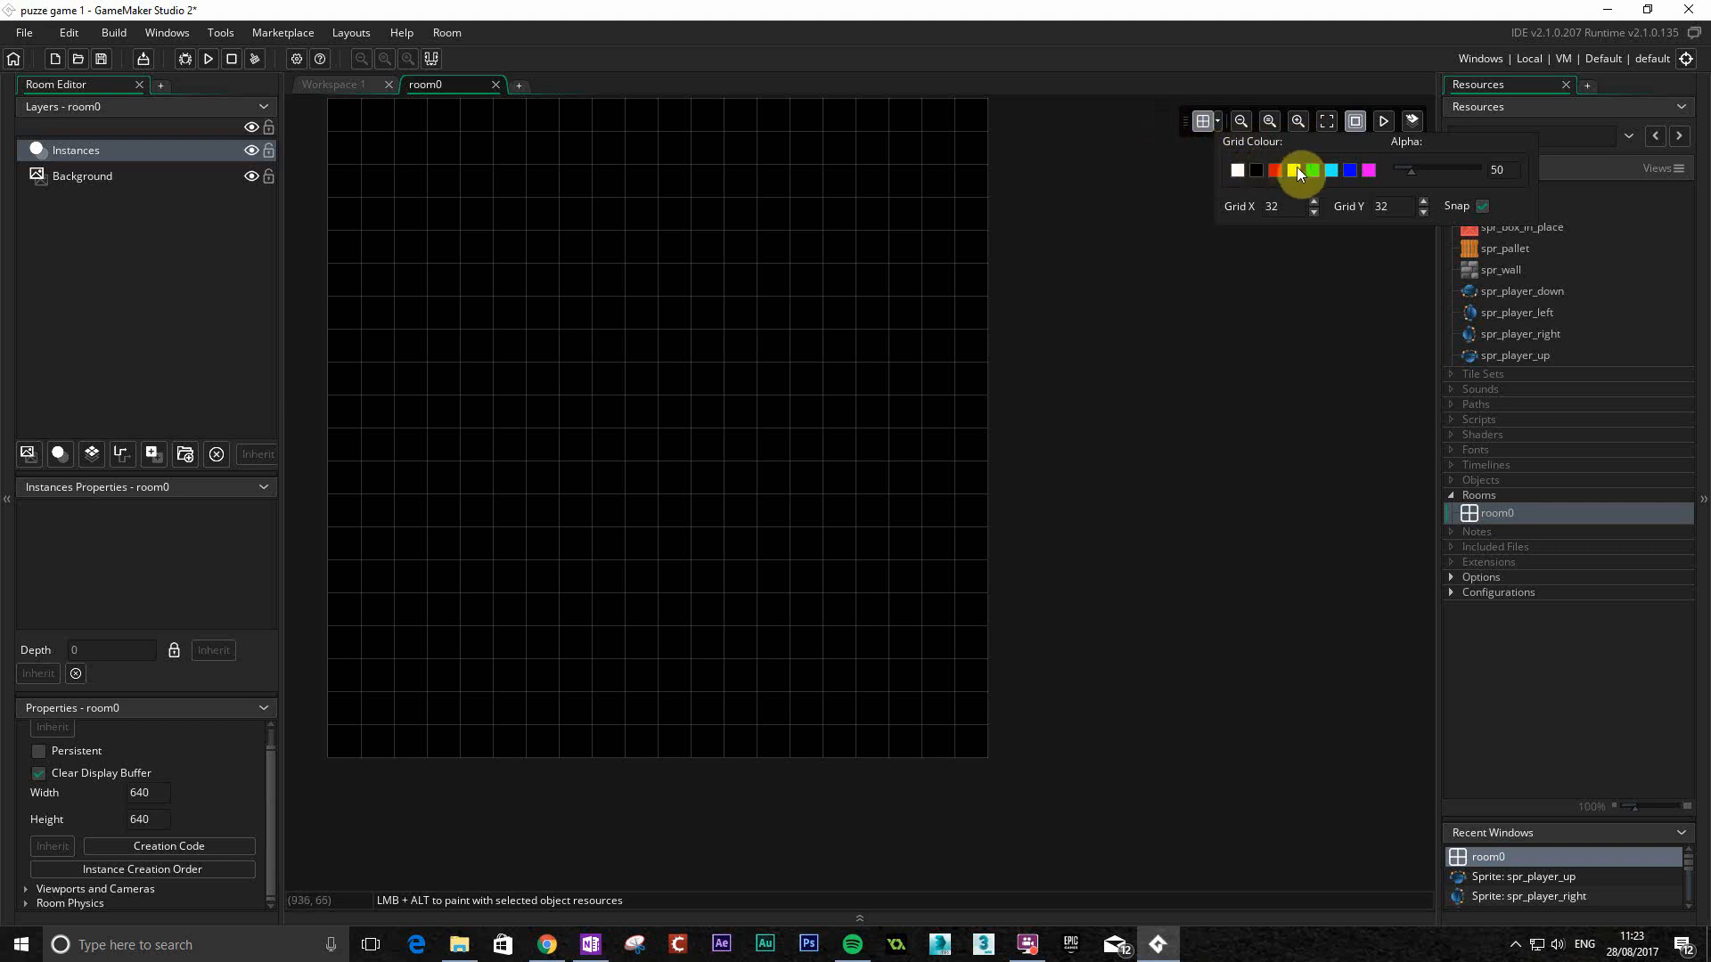
left_click(1275, 170)
left_click_drag(1268, 211, 1231, 214)
type("64")
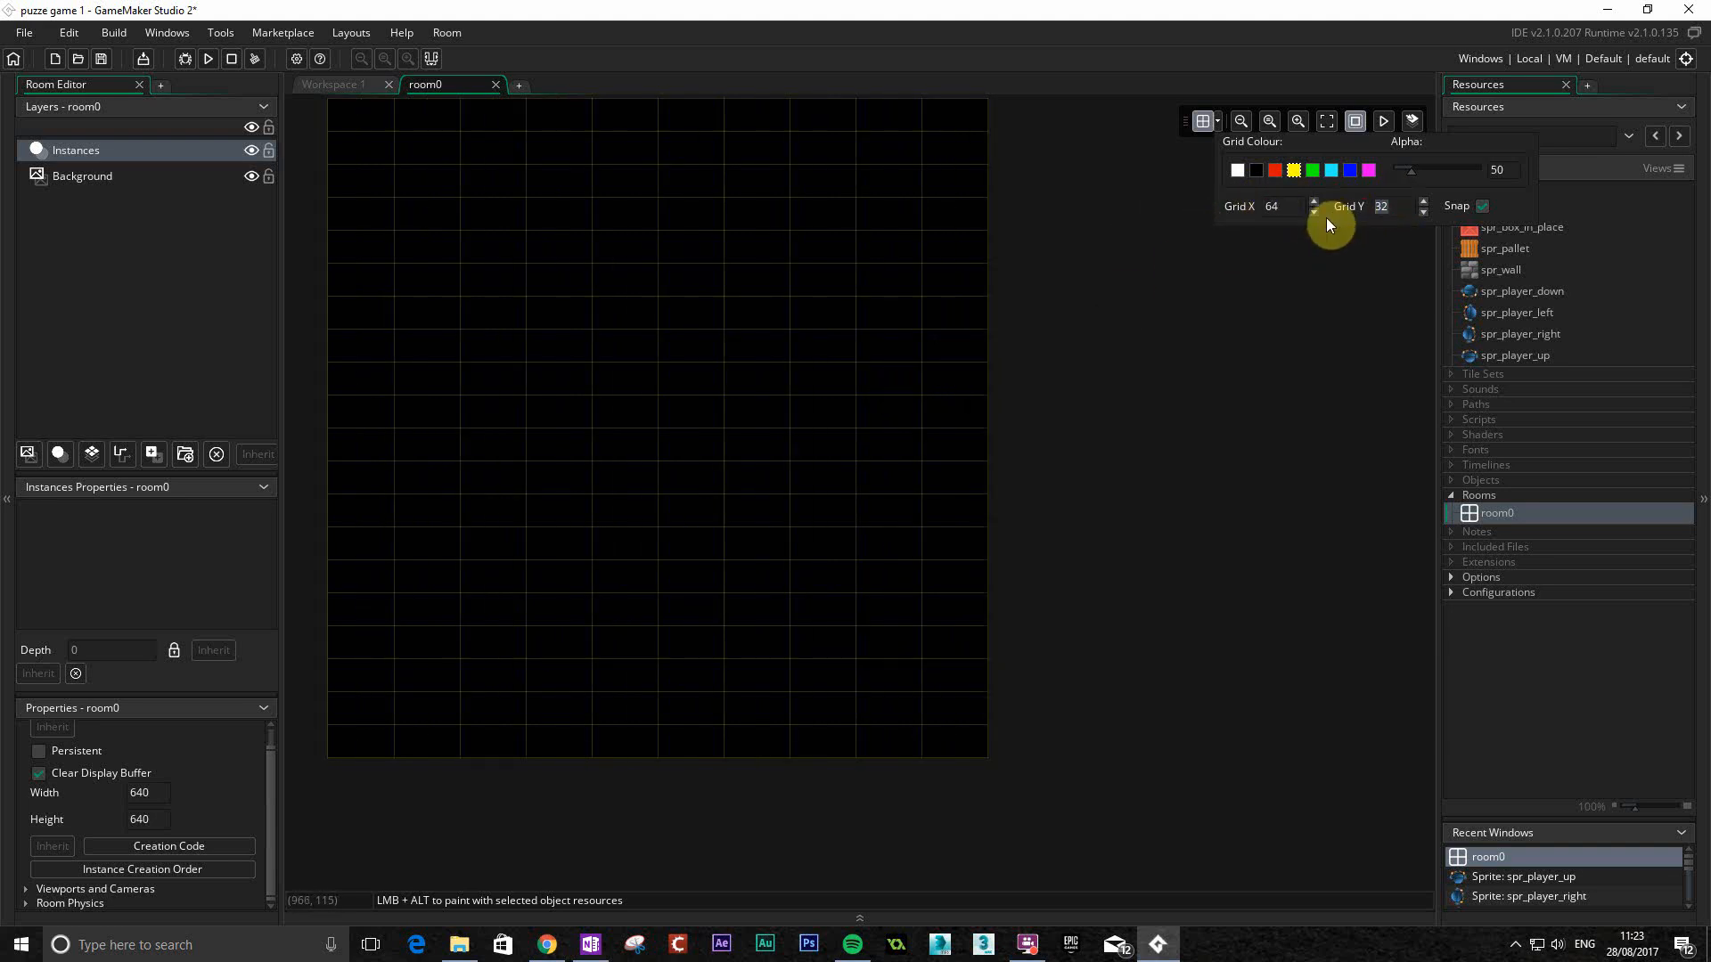
type("64")
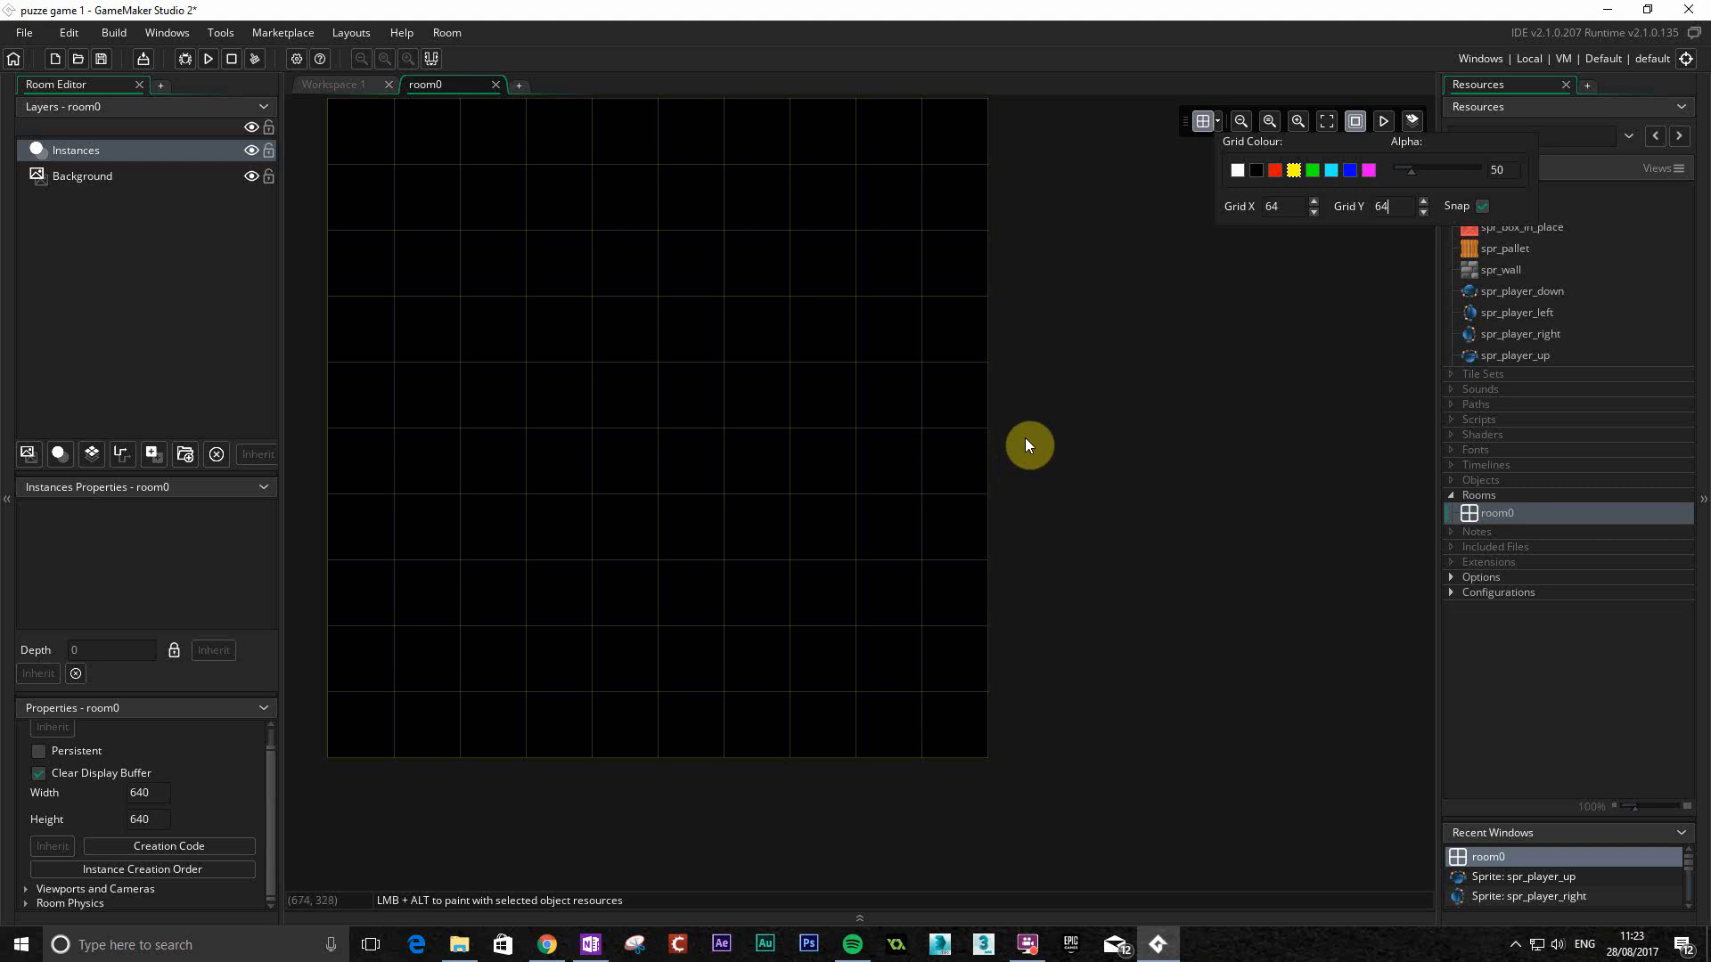
Set the room grid's X and Y spacing back to 32 and close the grid settings.
left_click_drag(1288, 204, 1234, 203)
type("32")
left_click_drag(1412, 206, 1335, 206)
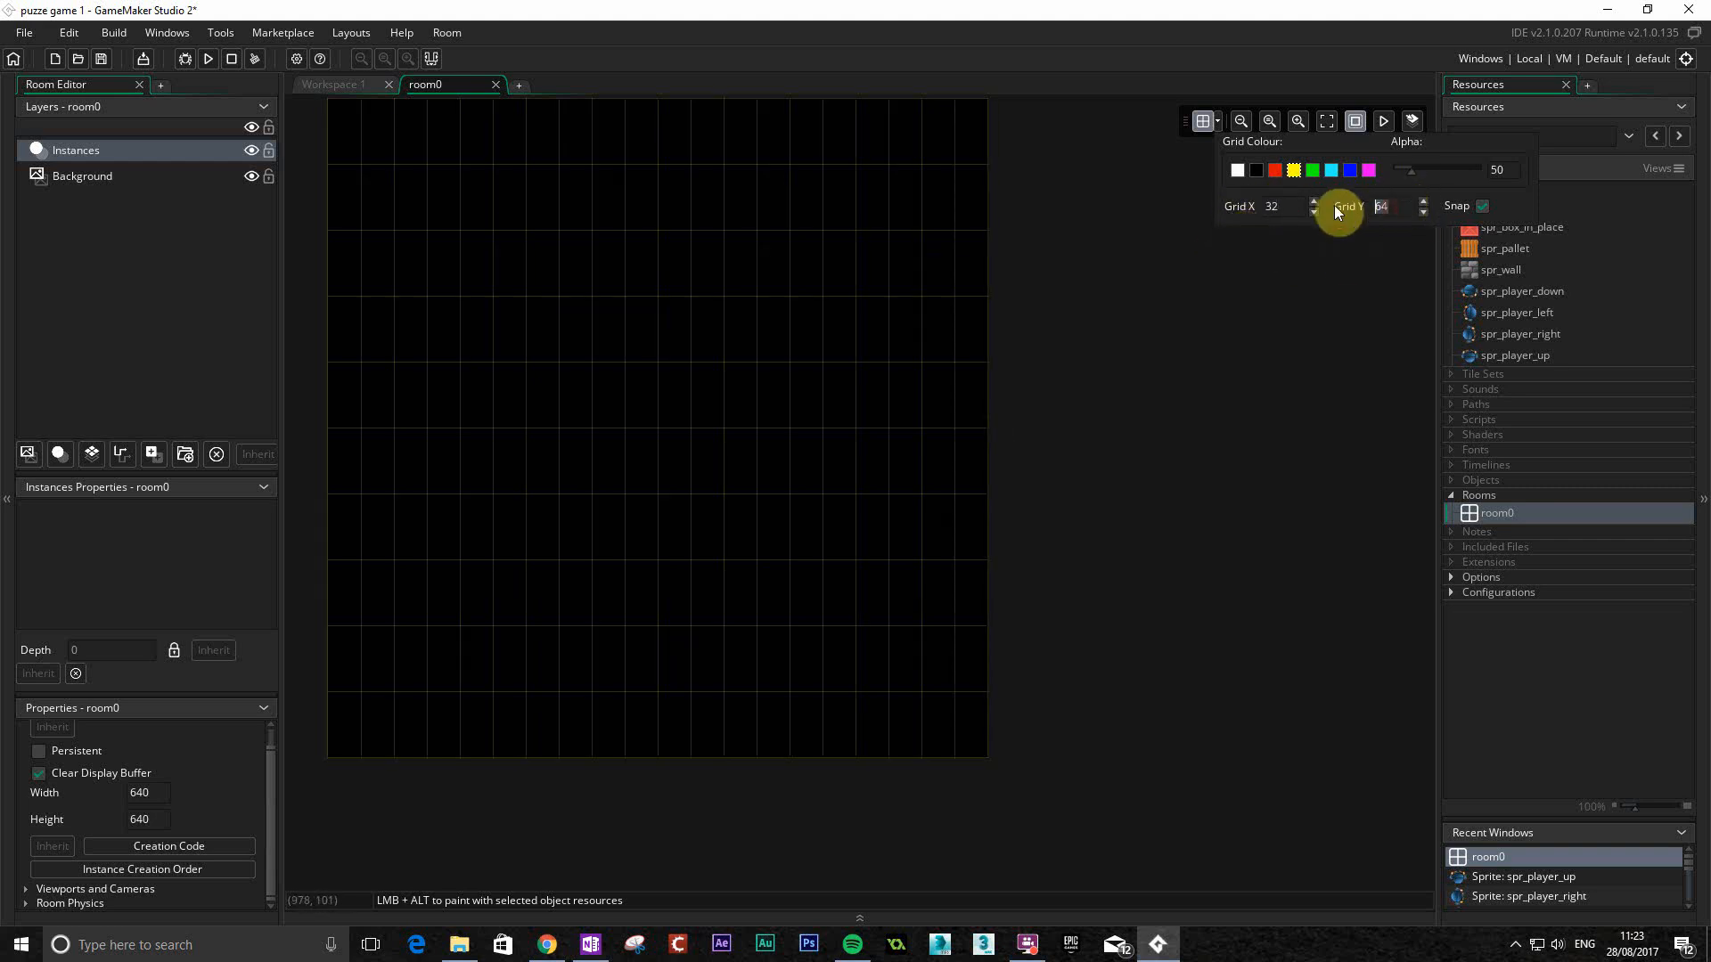
type("32")
left_click(1280, 390)
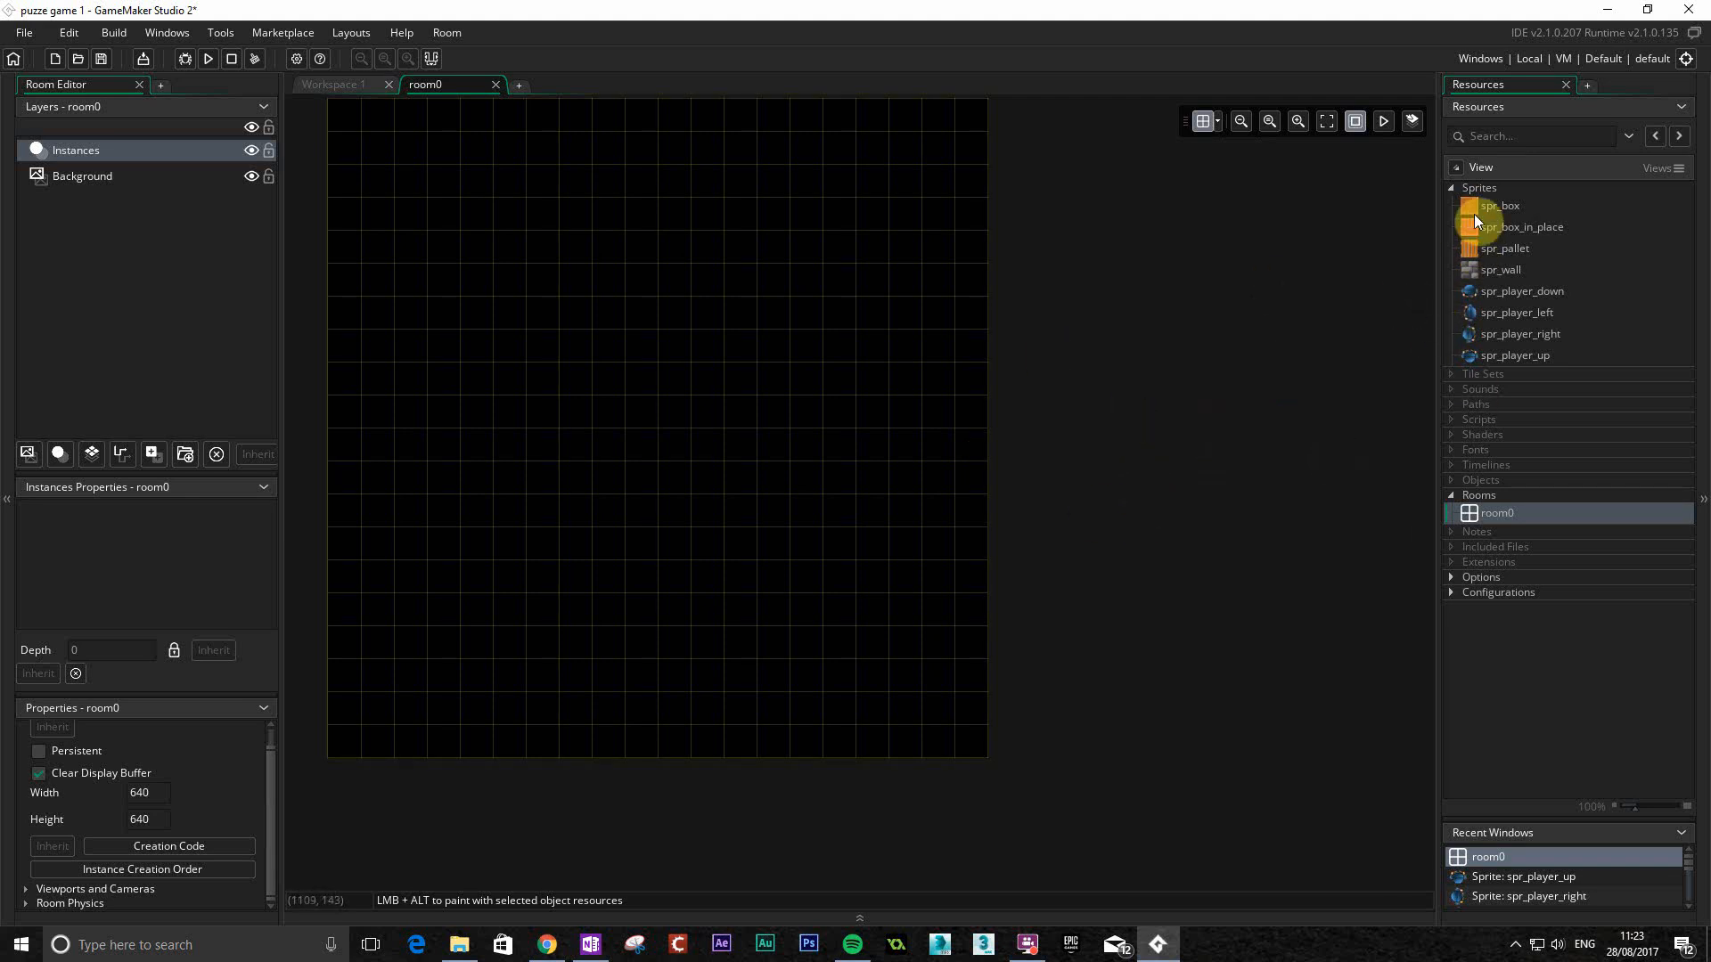
Try to place the spr_box sprite in room0 on the Instances layer.
left_click_drag(1472, 206, 818, 342)
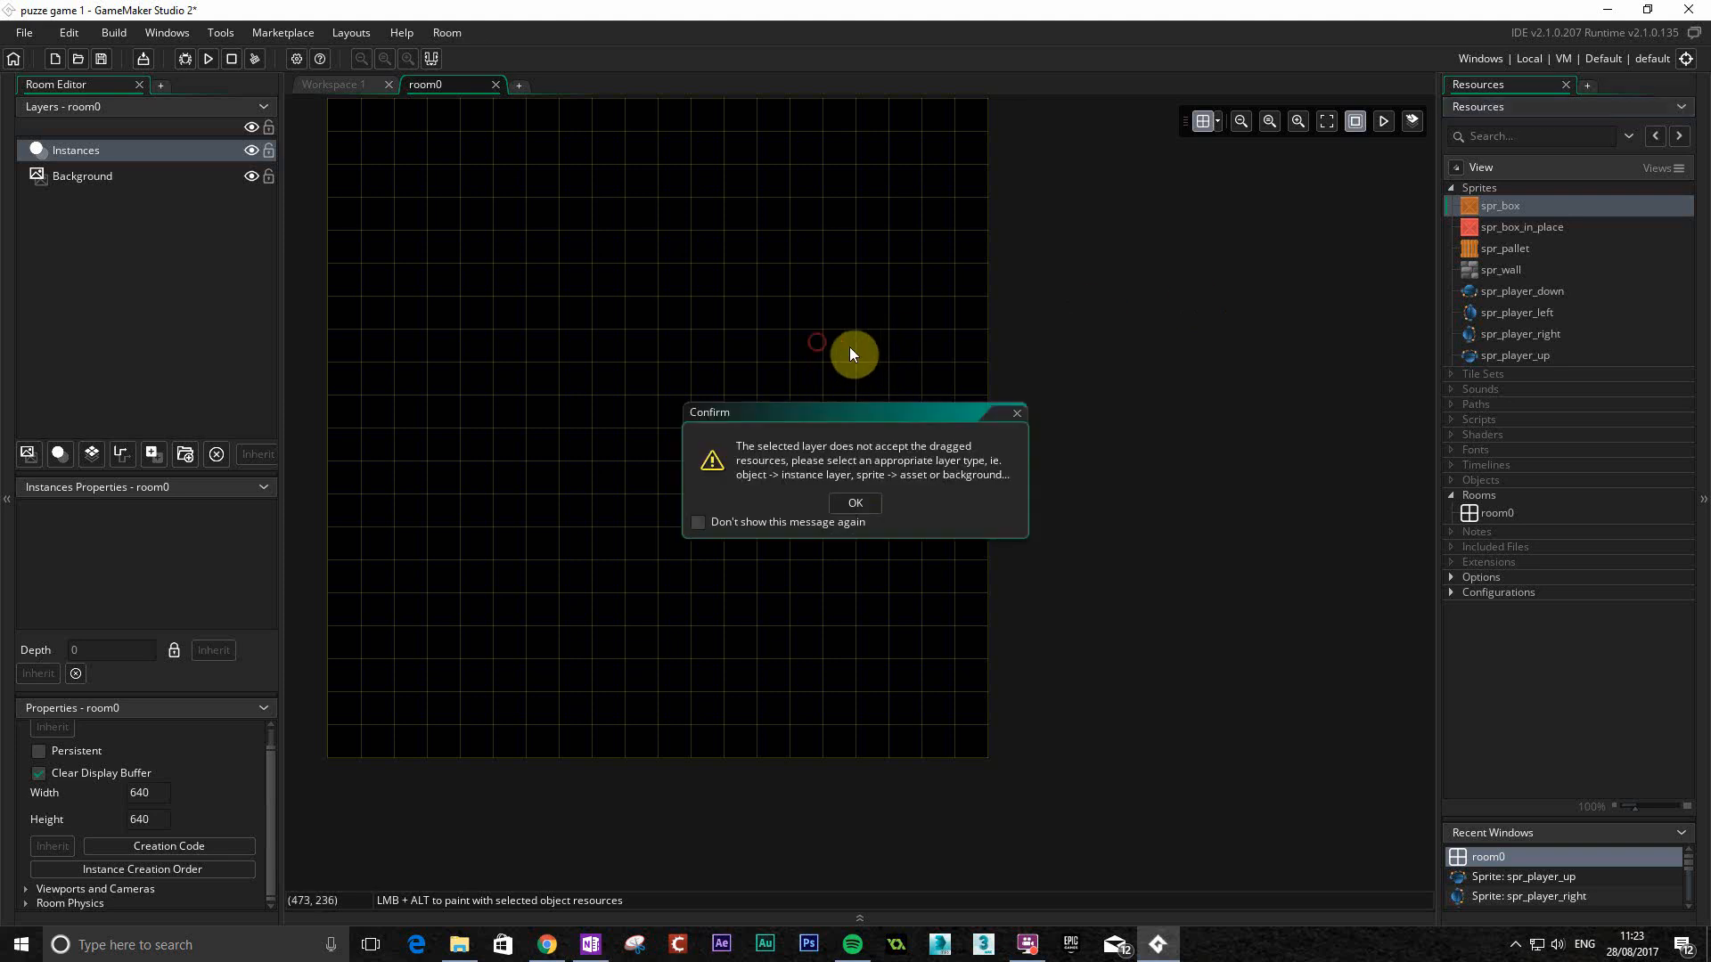
left_click(1018, 413)
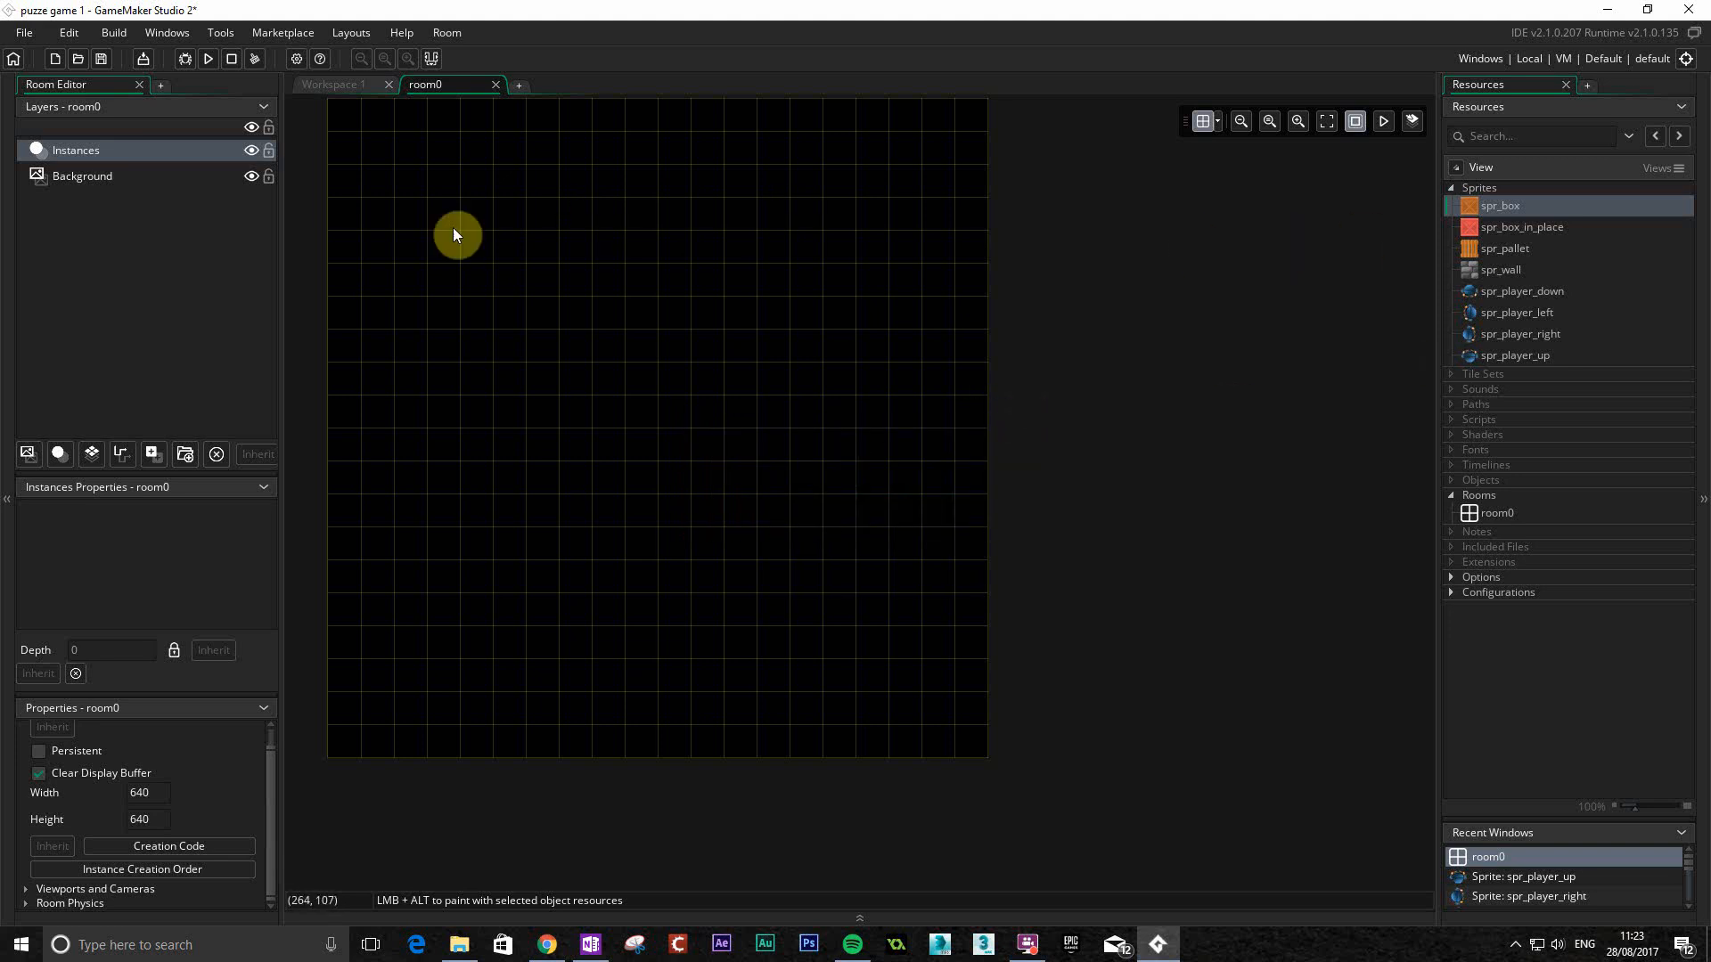
Try spr_box as the sprite of room0's Background layer, undo it and reselect the Instances layer.
left_click(117, 176)
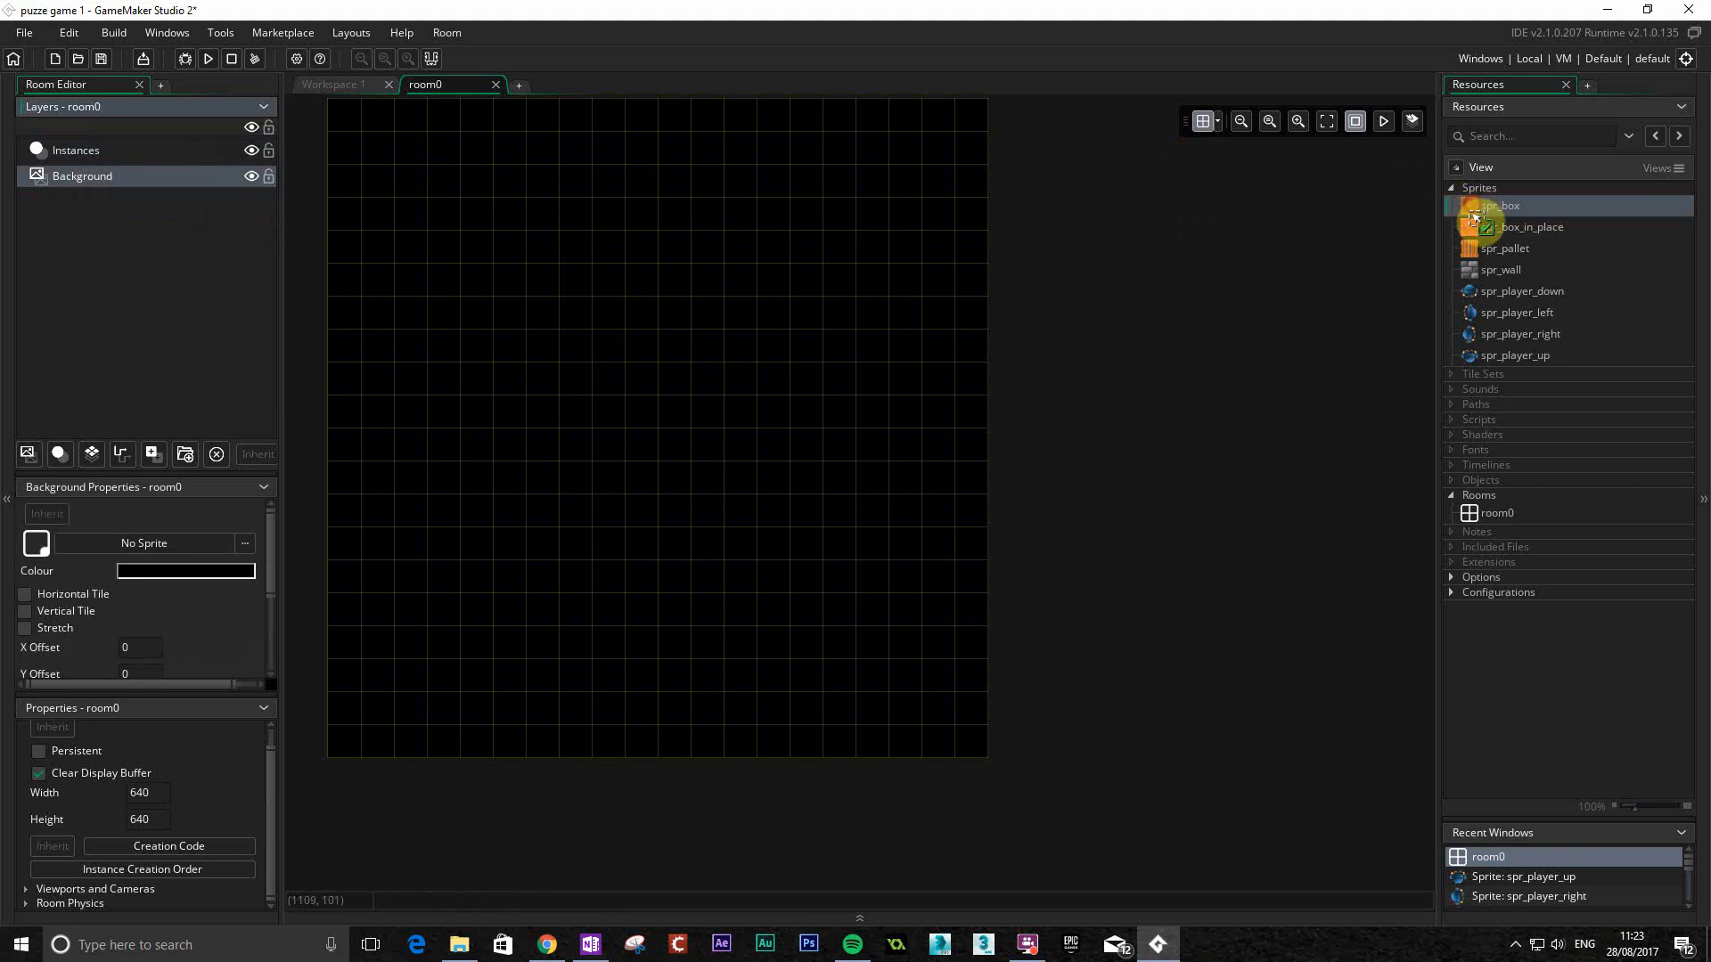
left_click_drag(1473, 215, 704, 322)
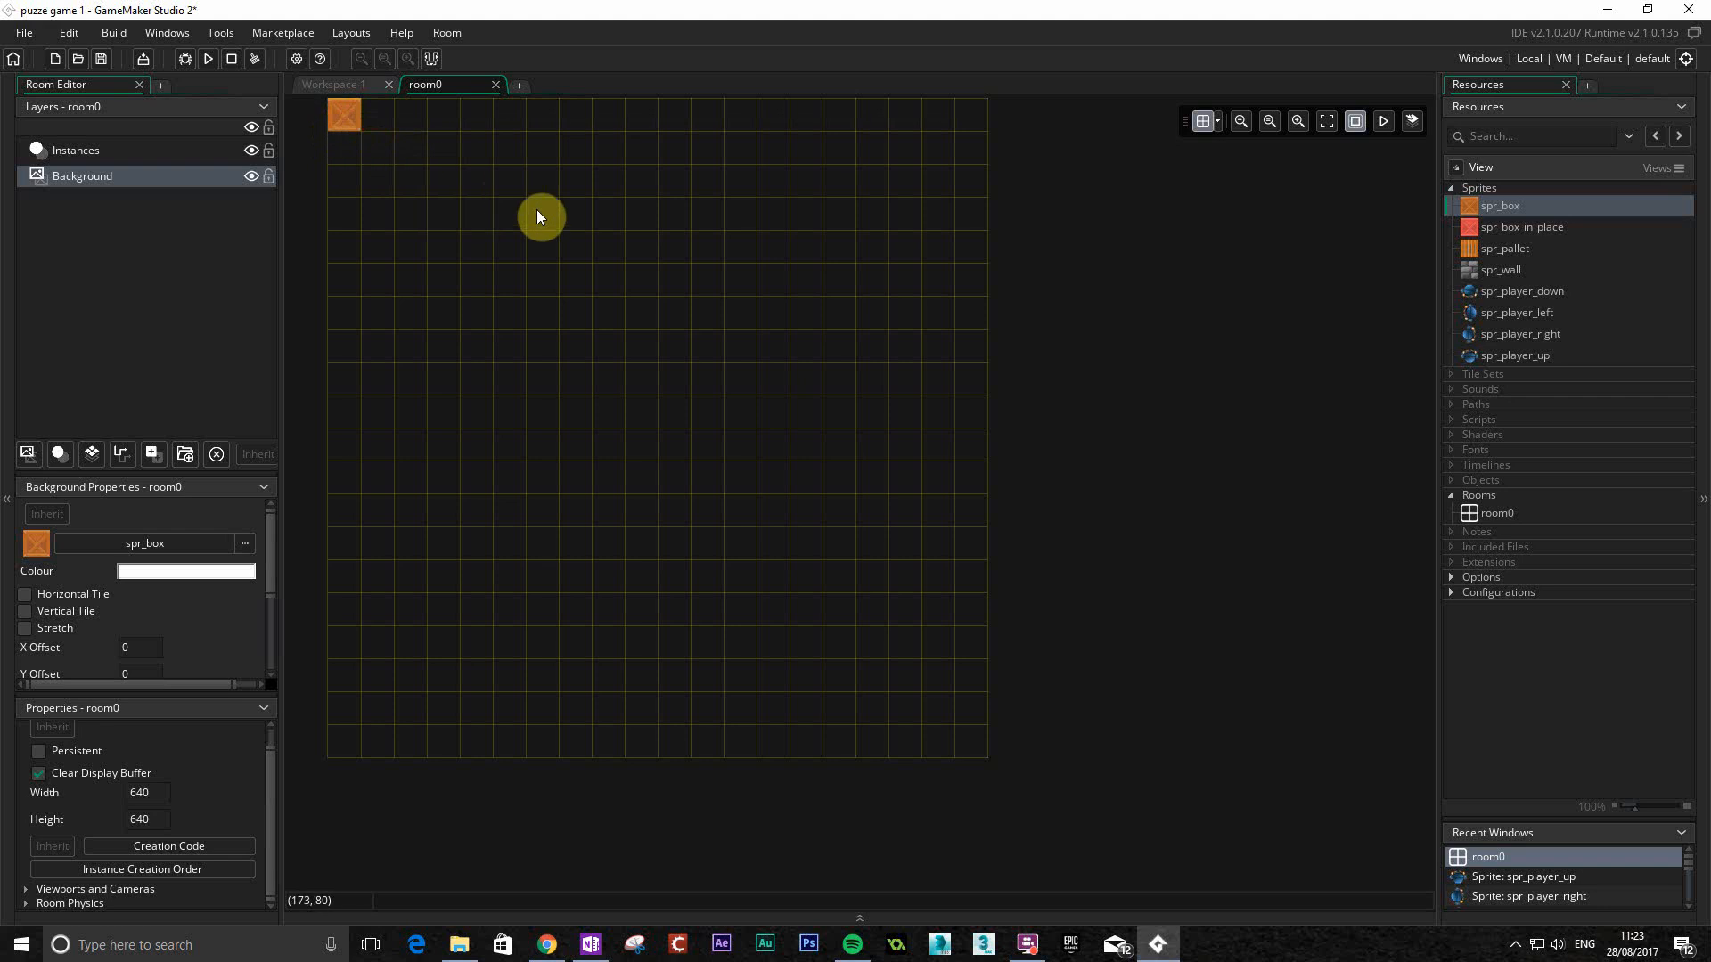
key("ctrl+z")
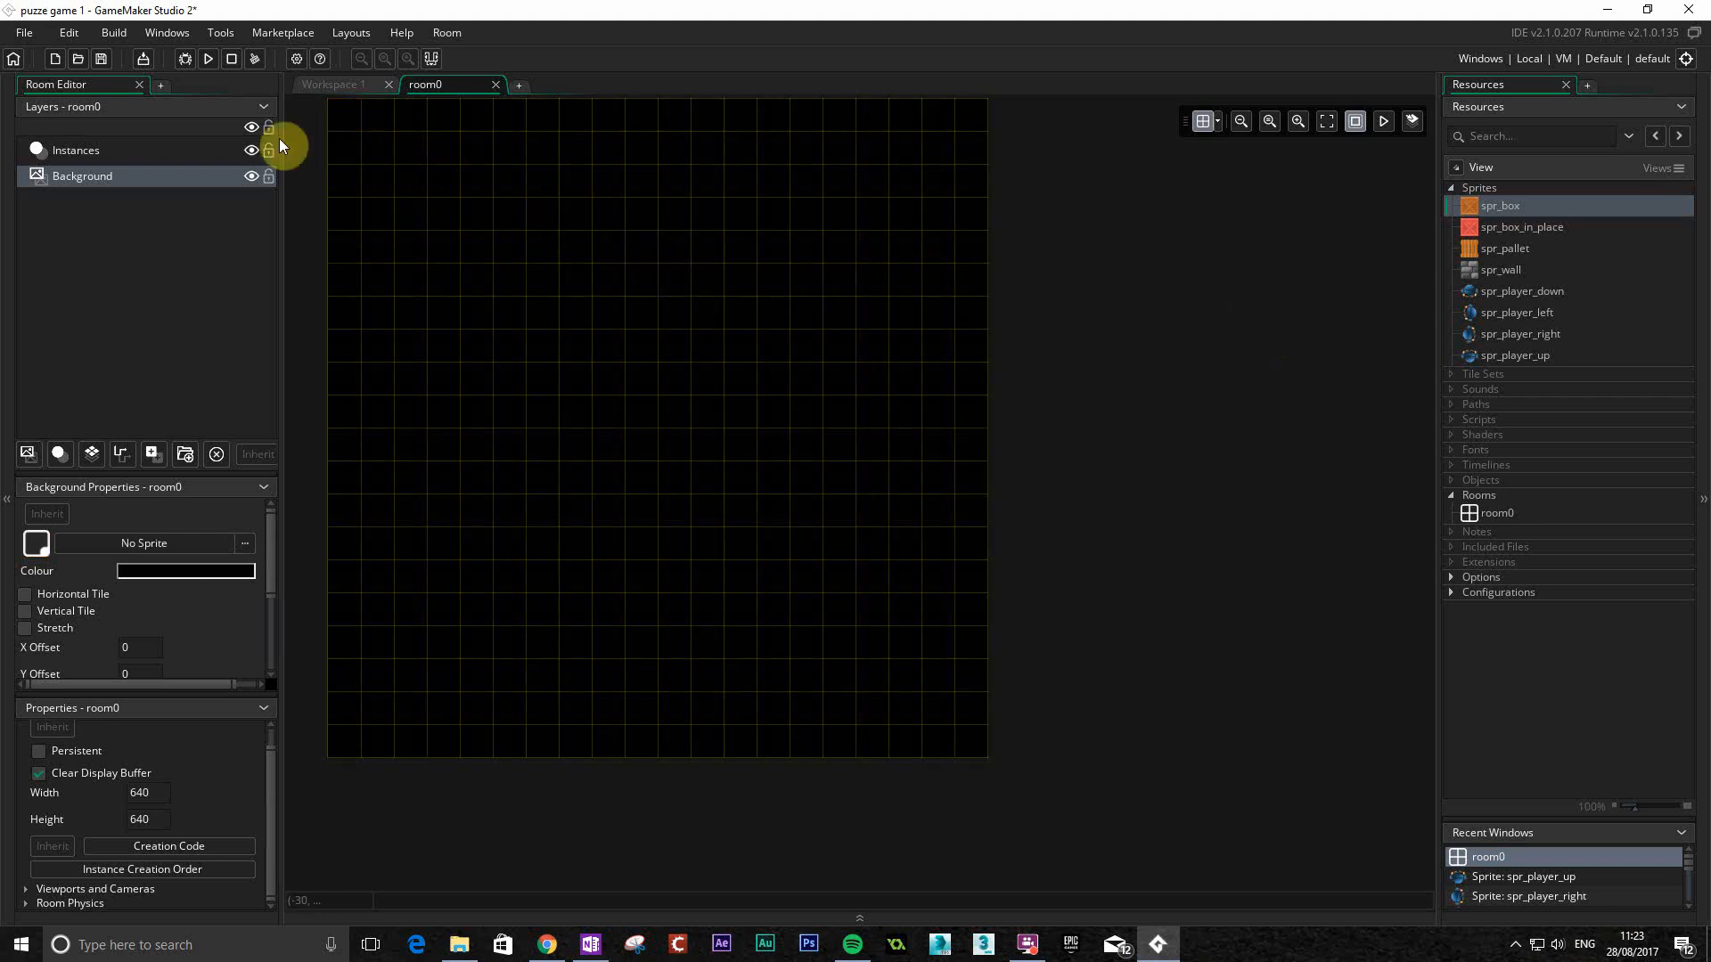
left_click(126, 152)
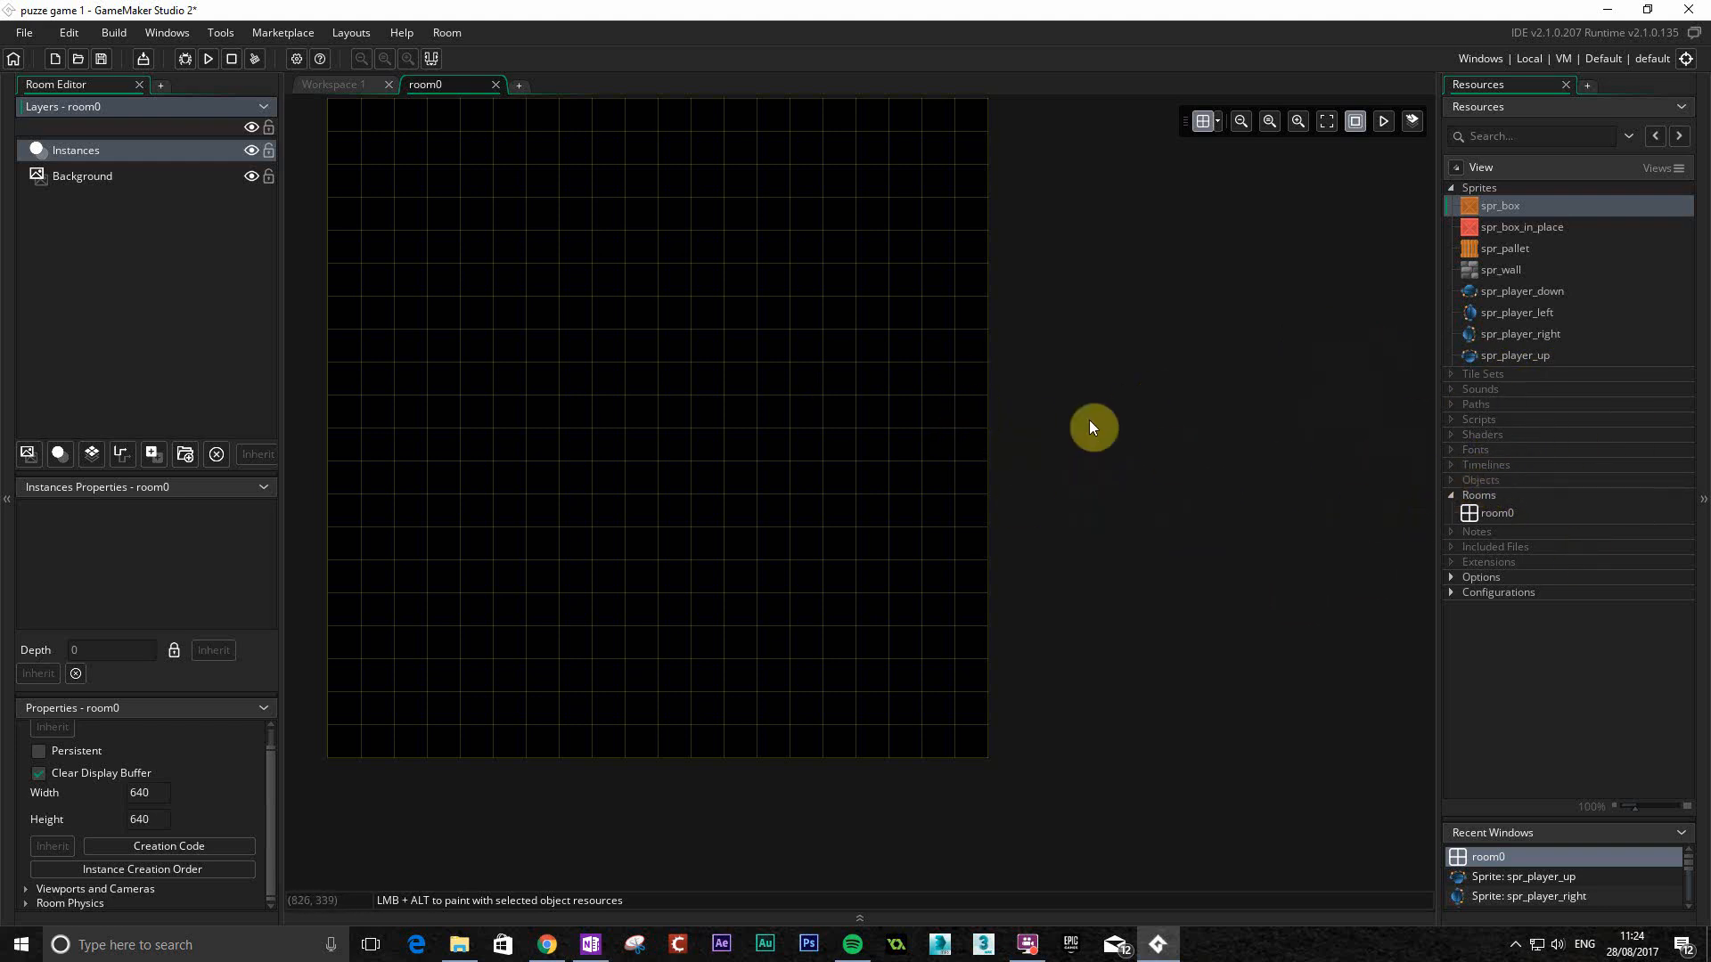
Create a new object with the spr_box sprite and name it obj_box.
left_click(1473, 482)
right_click(1488, 481)
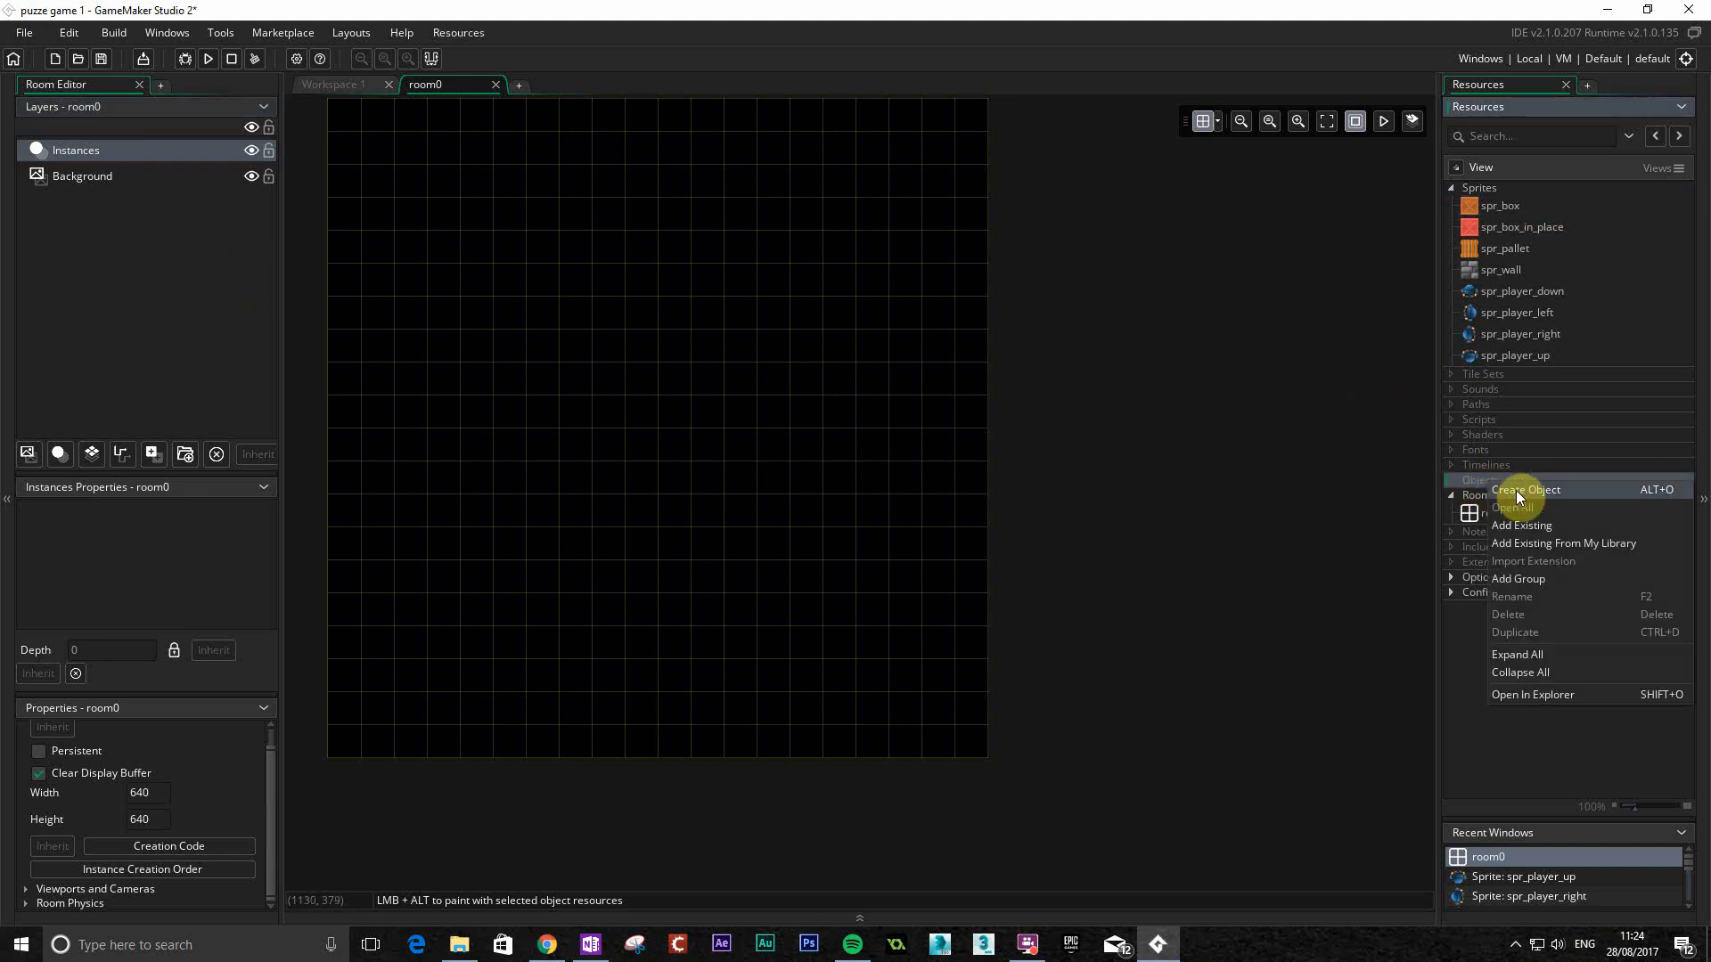
left_click(1544, 491)
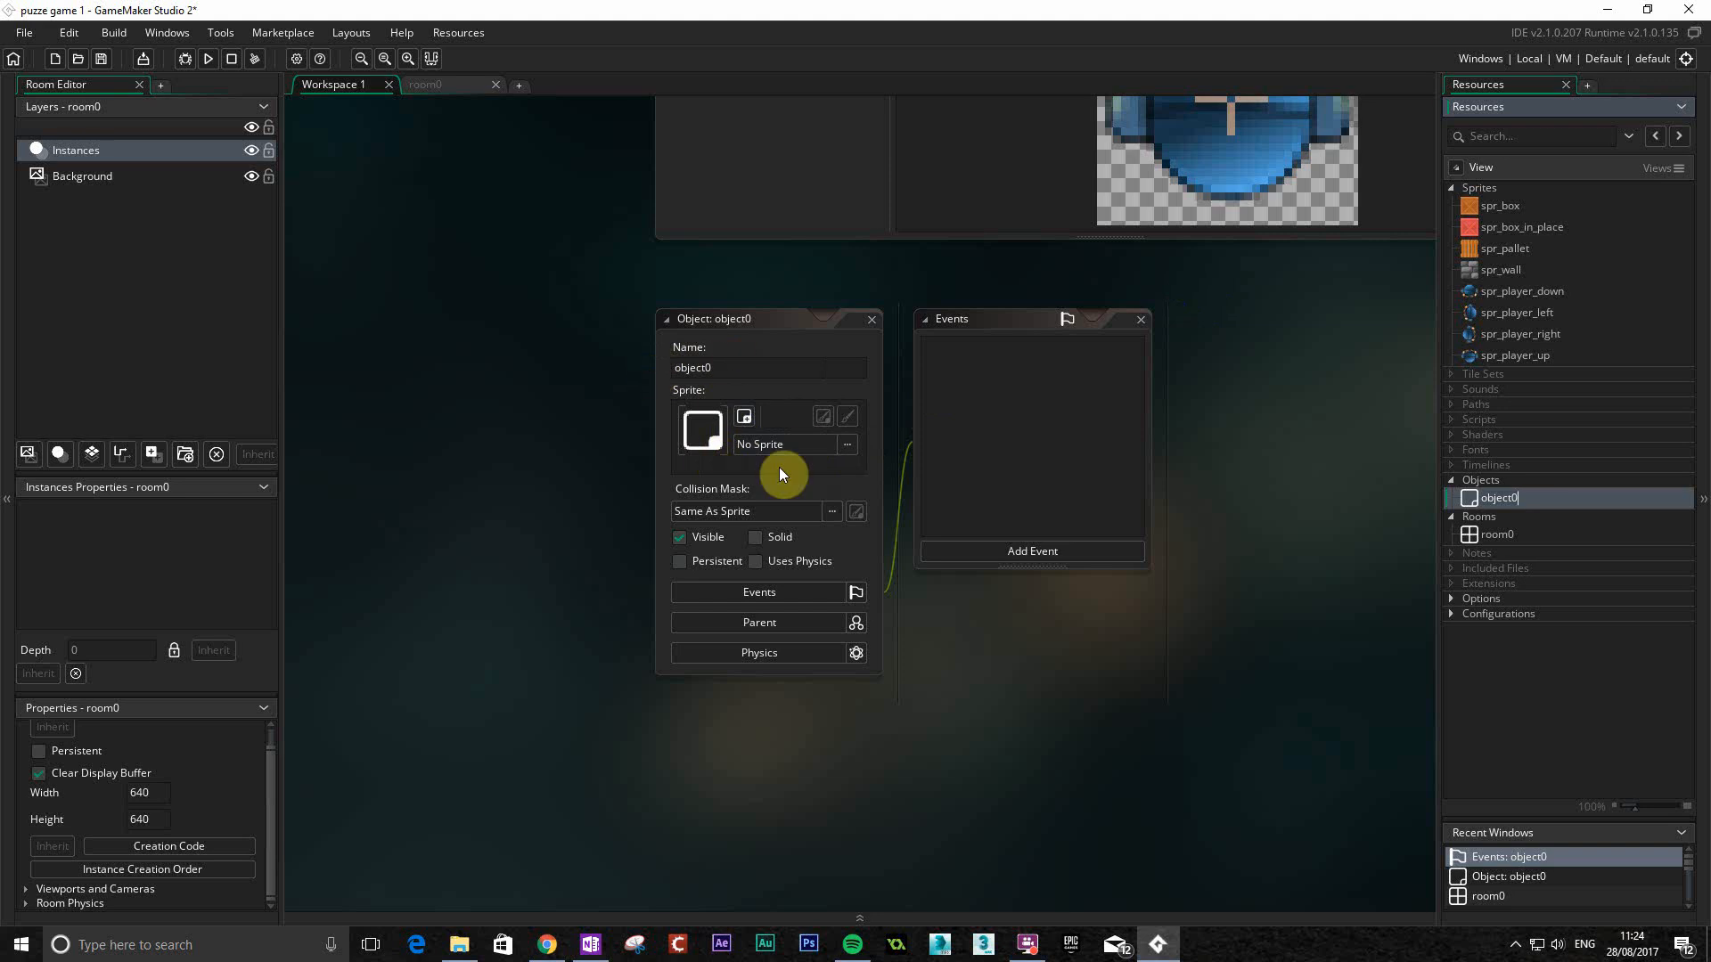
left_click(848, 443)
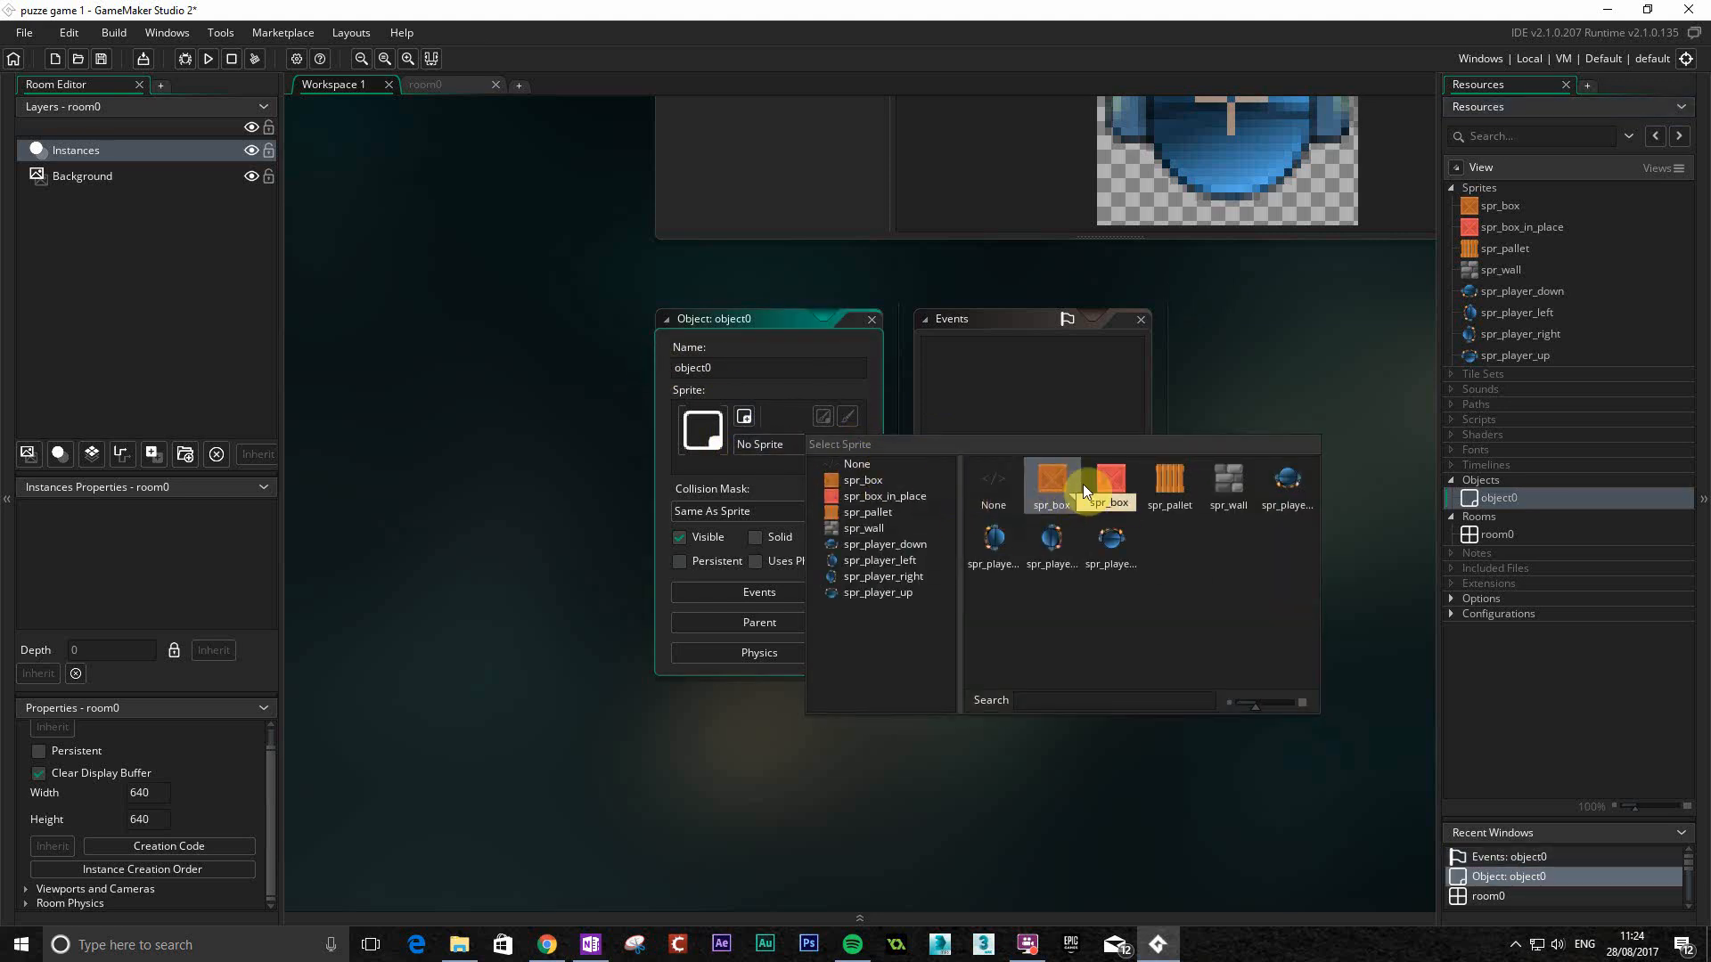
left_click(1055, 486)
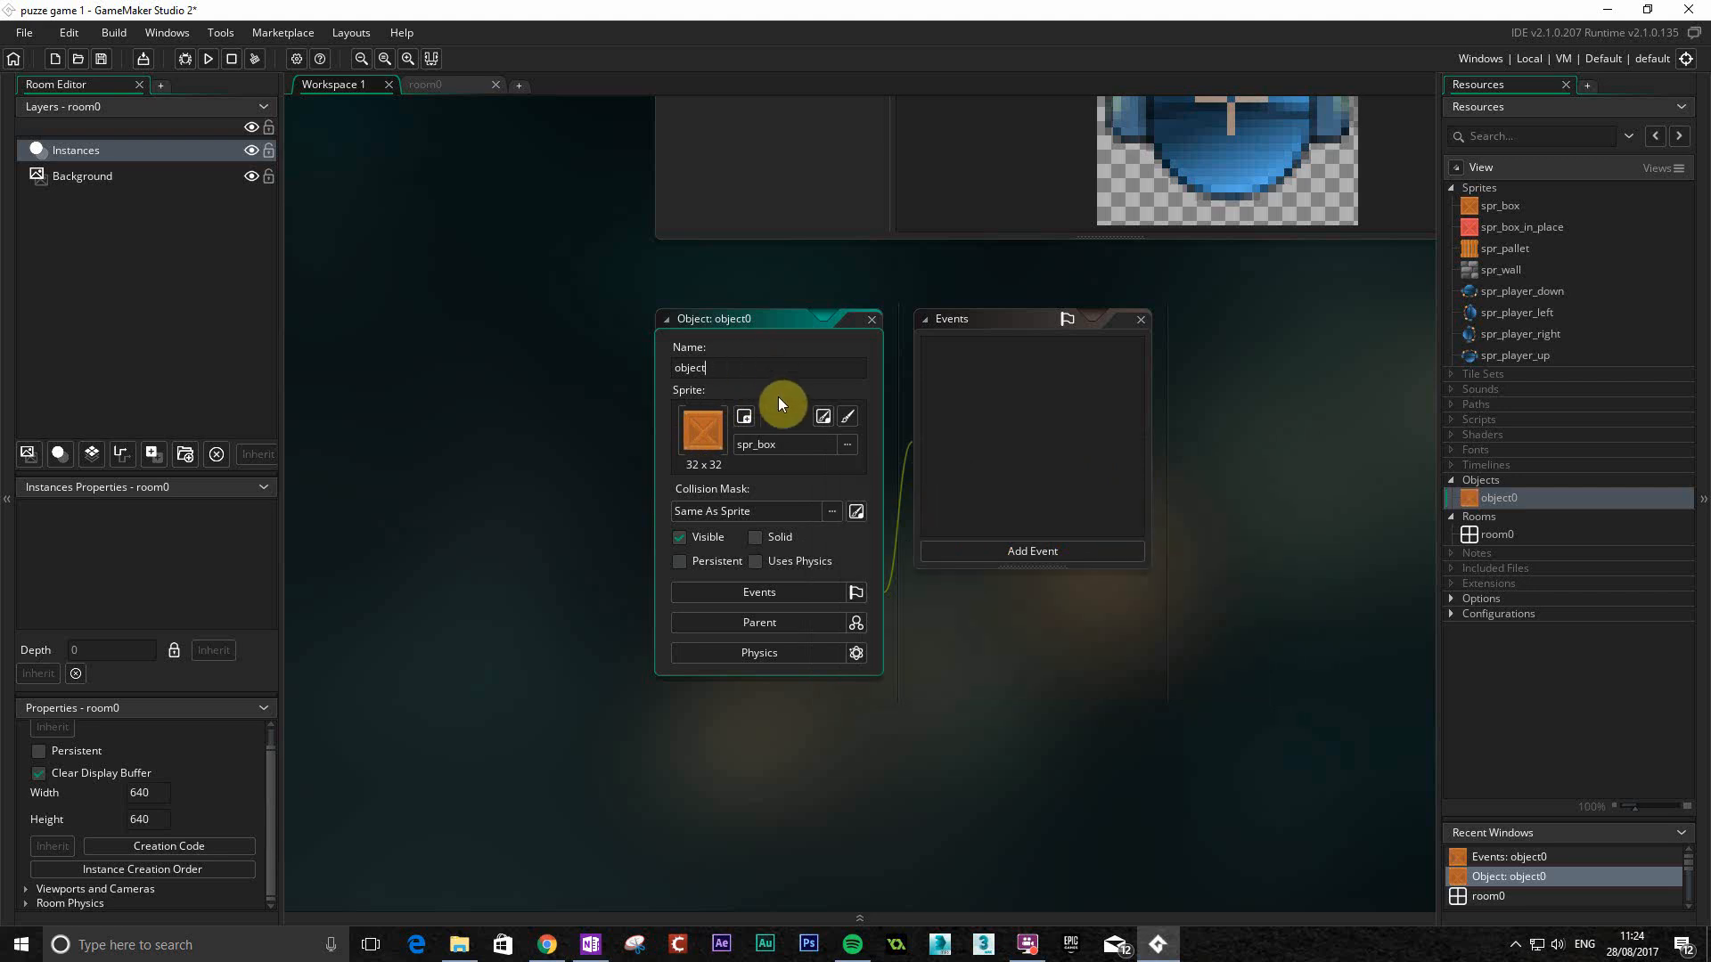
key("BackSpace")
key("BackSpace")
key("BackSpace")
type("_bo")
left_click(1207, 485)
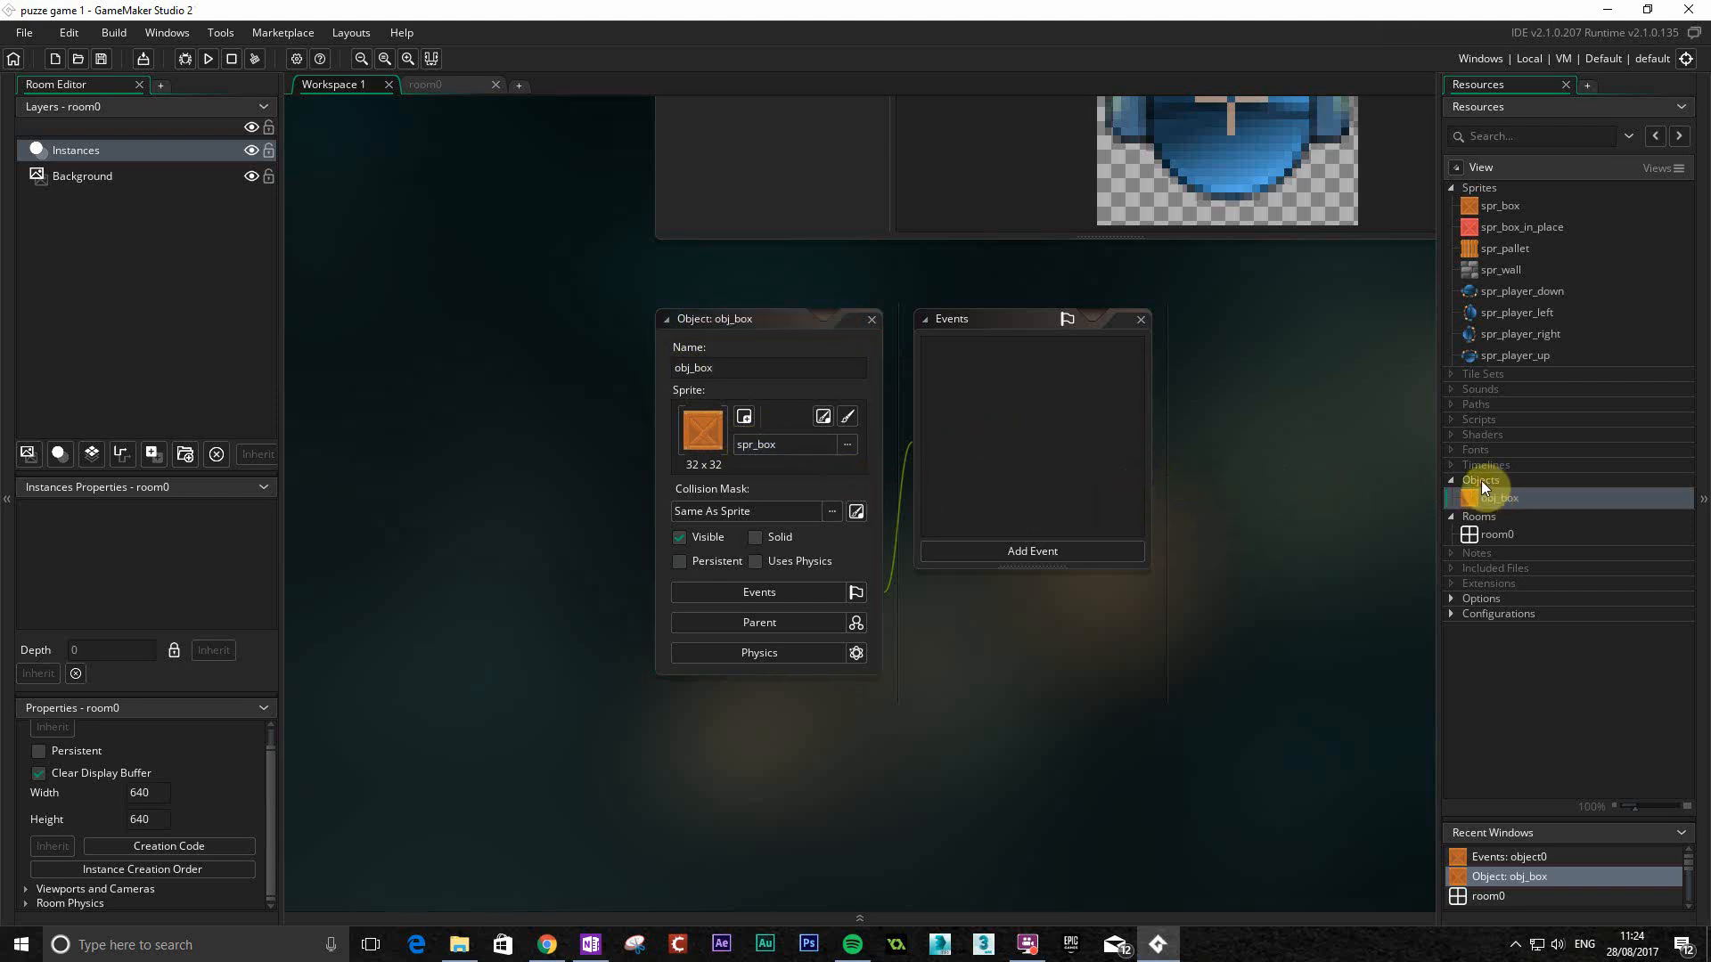
Create another object, assign it the spr_box_in_place sprite and name it obj_box_in_place.
left_click(1480, 479)
right_click(1483, 480)
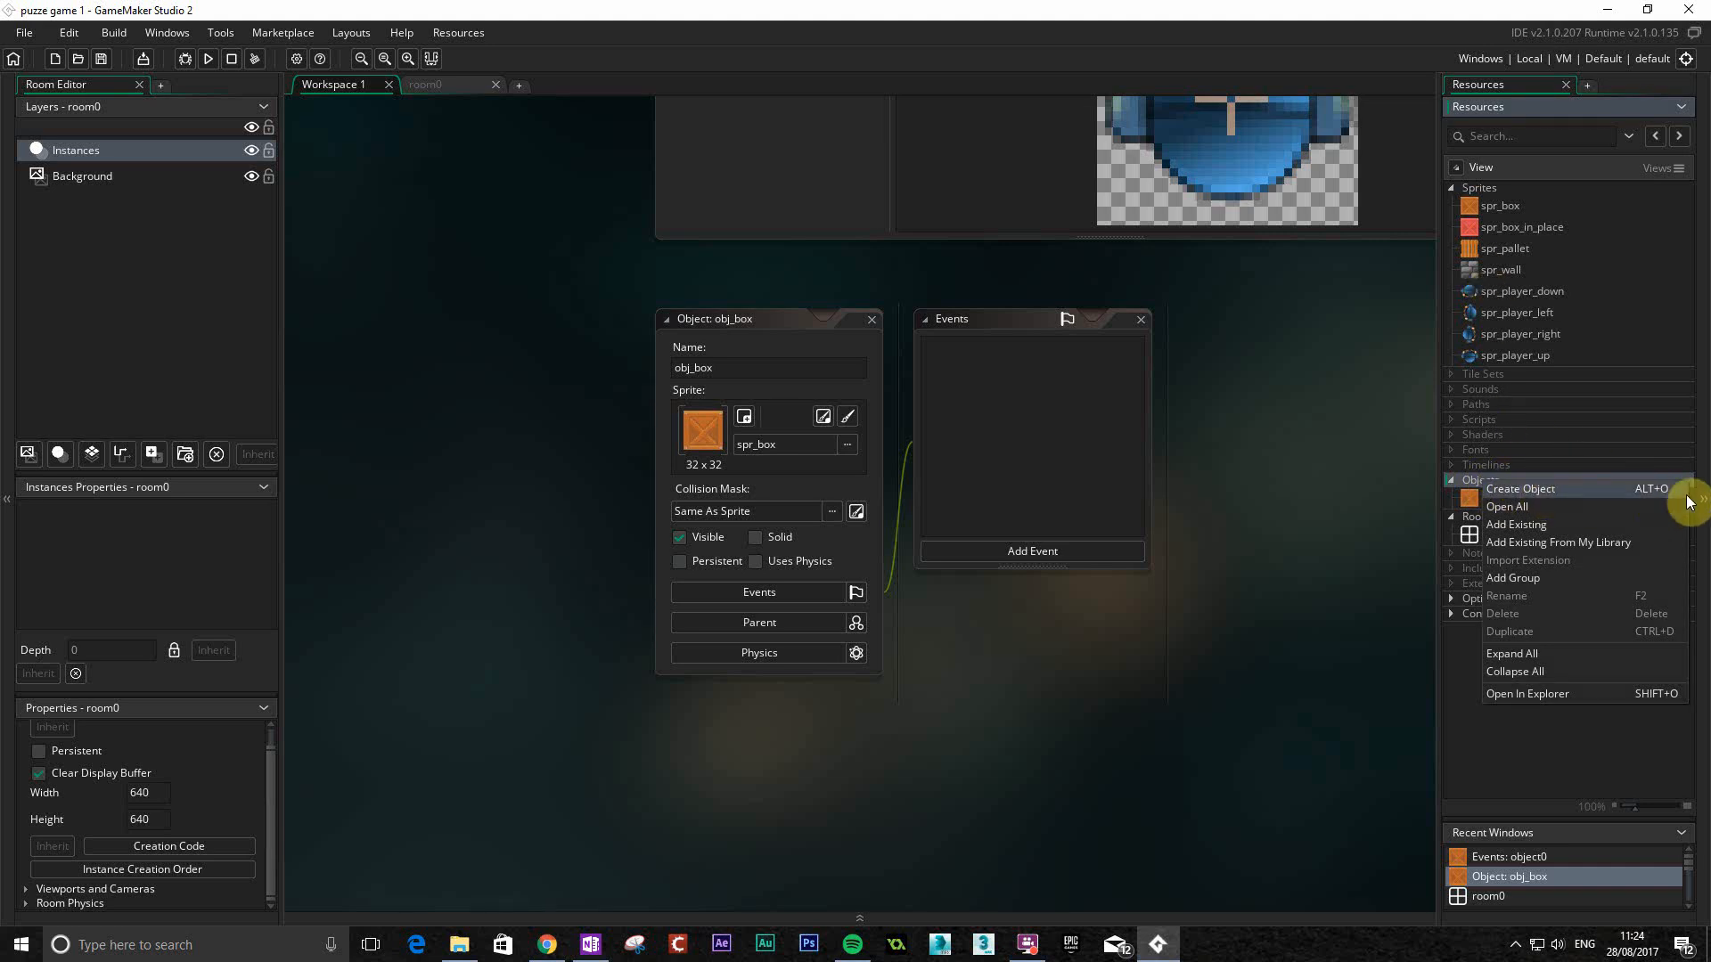
left_click(1538, 488)
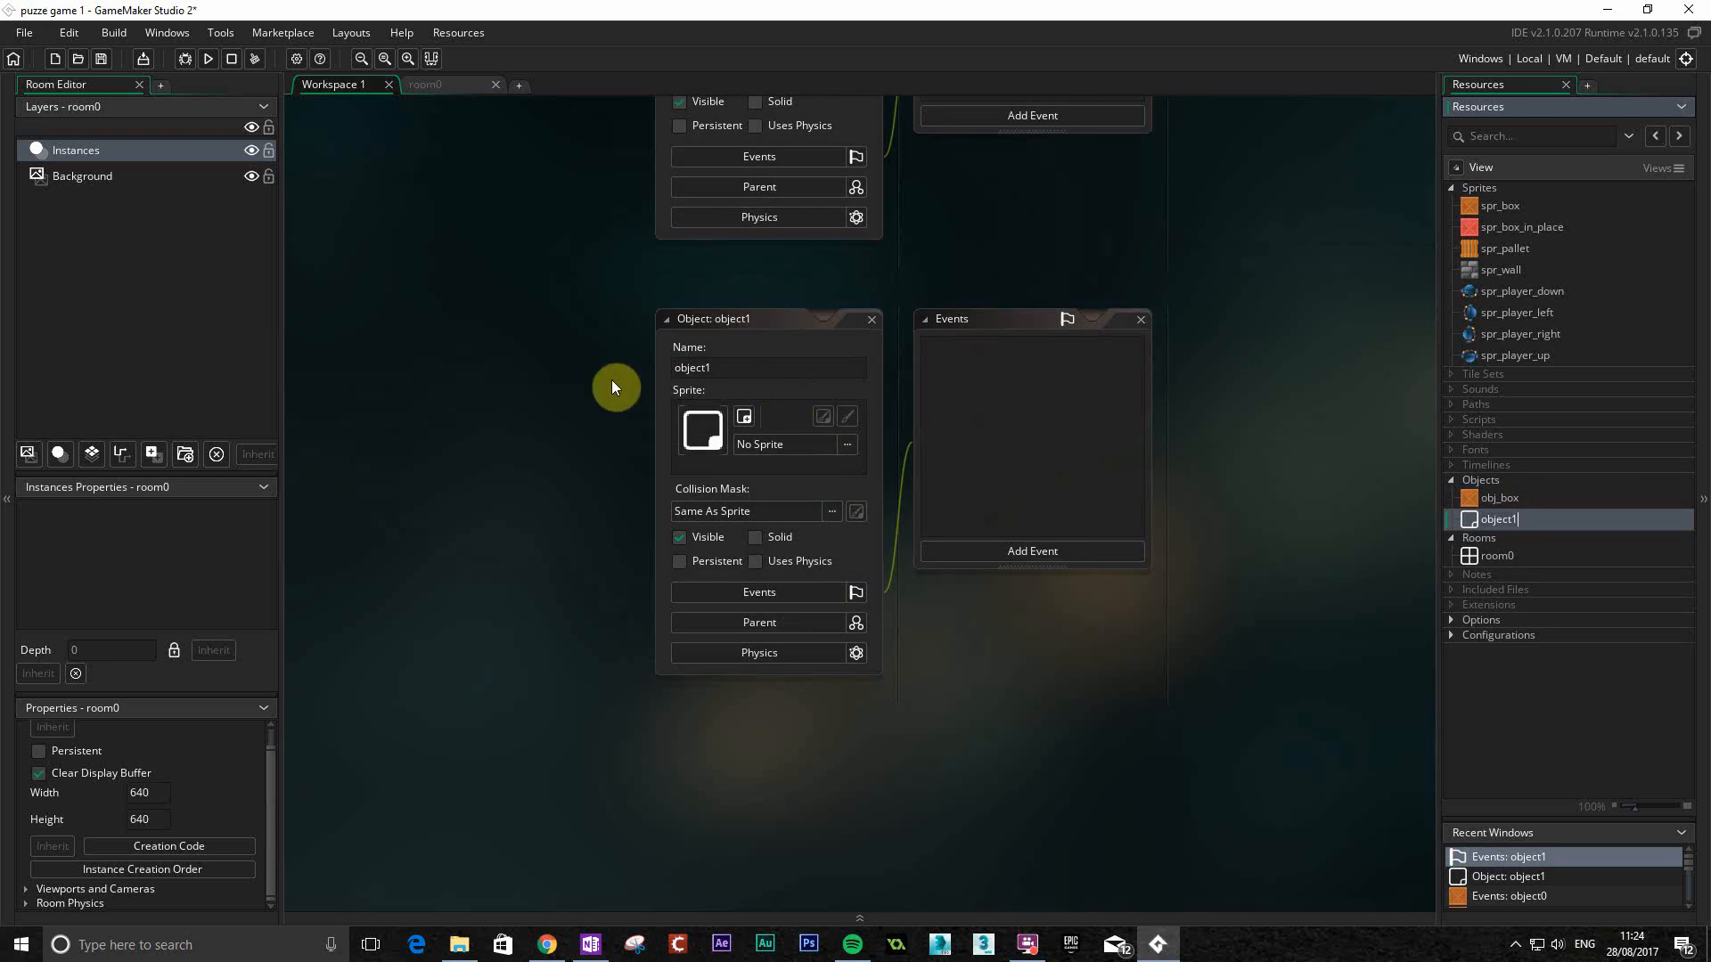
left_click(847, 446)
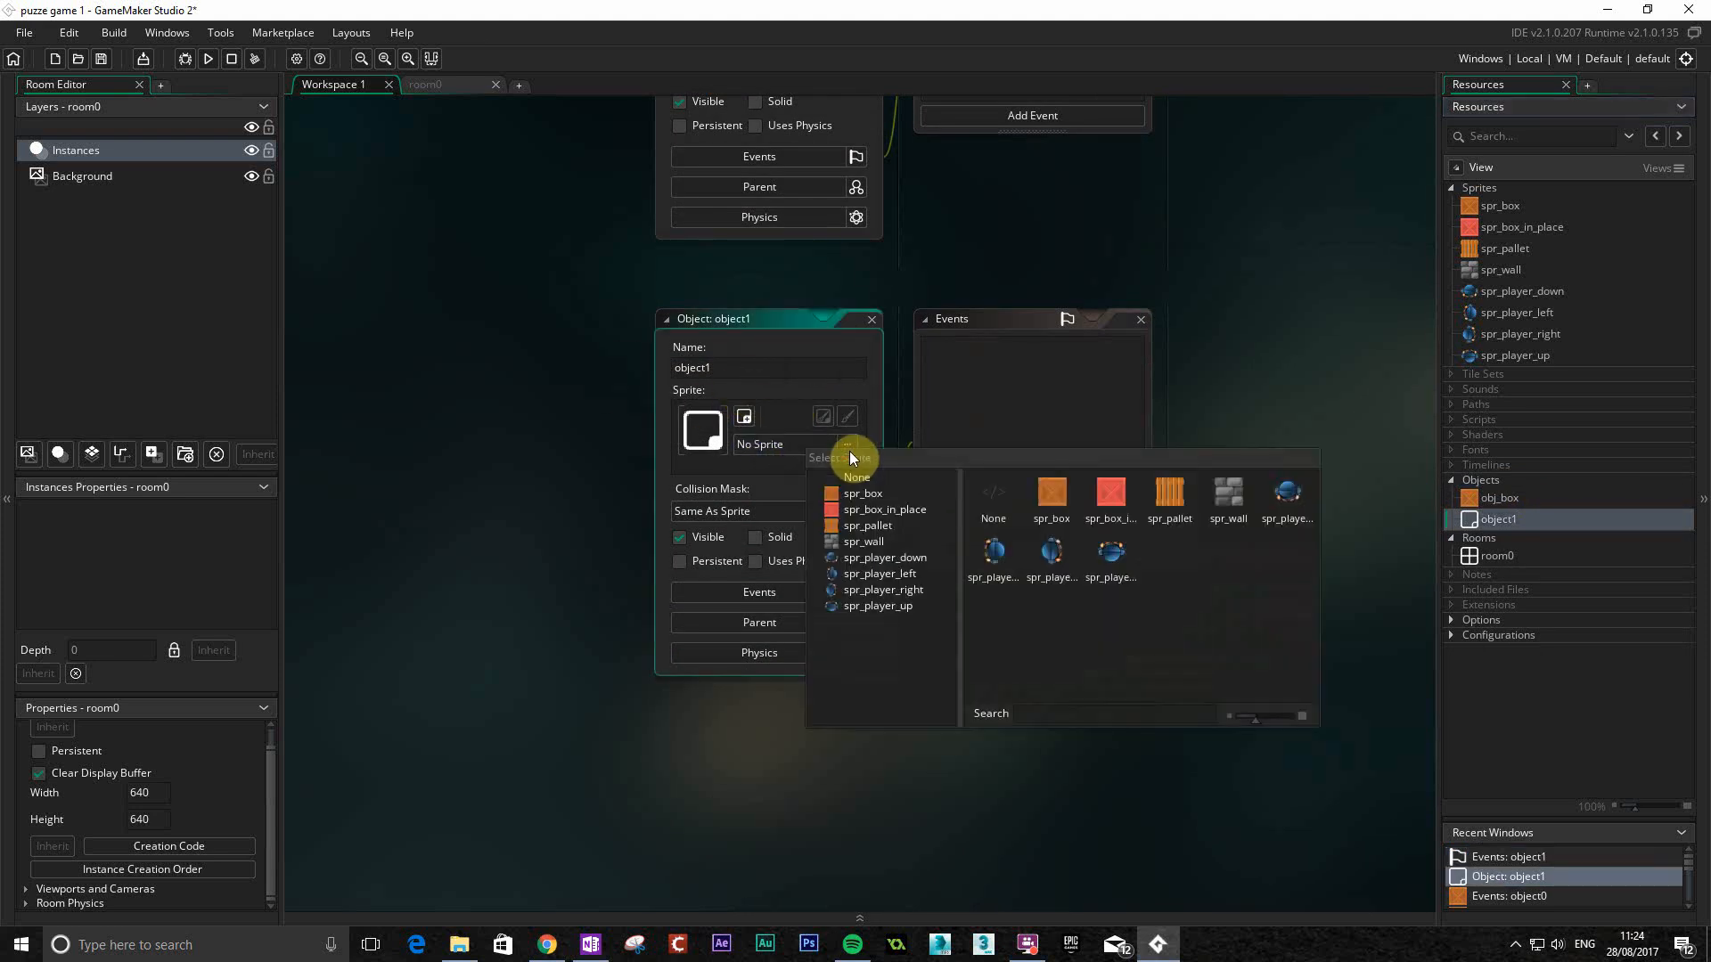
left_click(1108, 492)
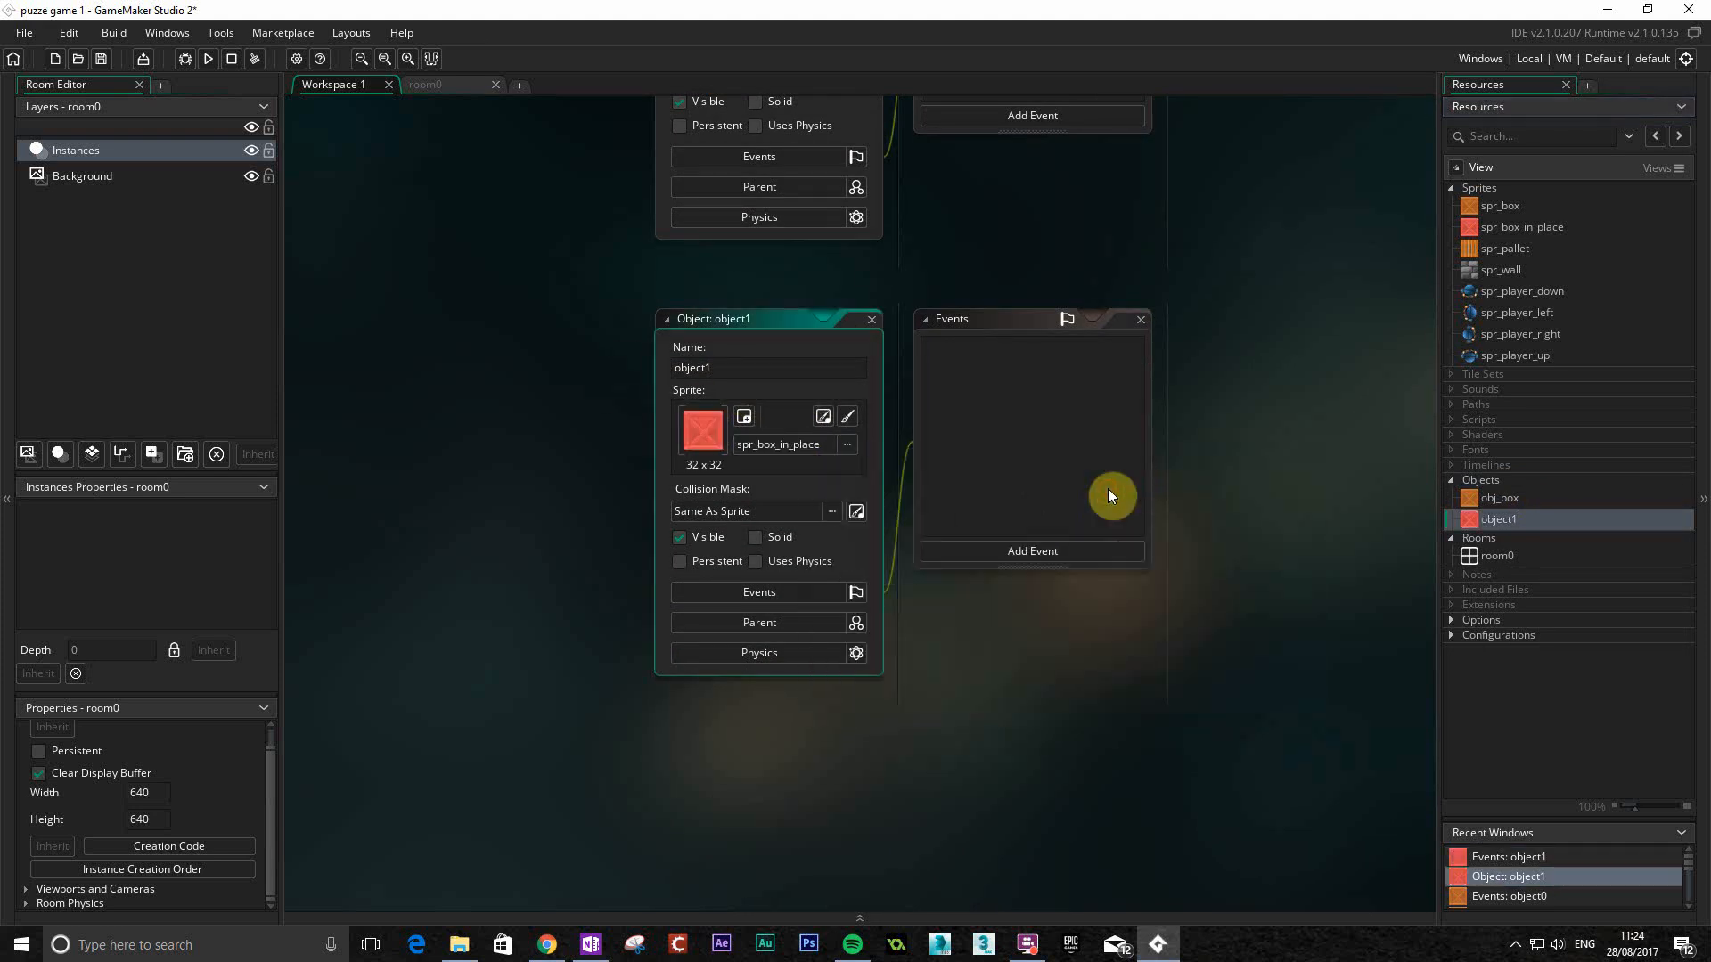
left_click(727, 365)
key("BackSpace")
key("BackSpace")
key("BackSpace")
key("BackSpace")
type("_box_in_place")
left_click(1340, 492)
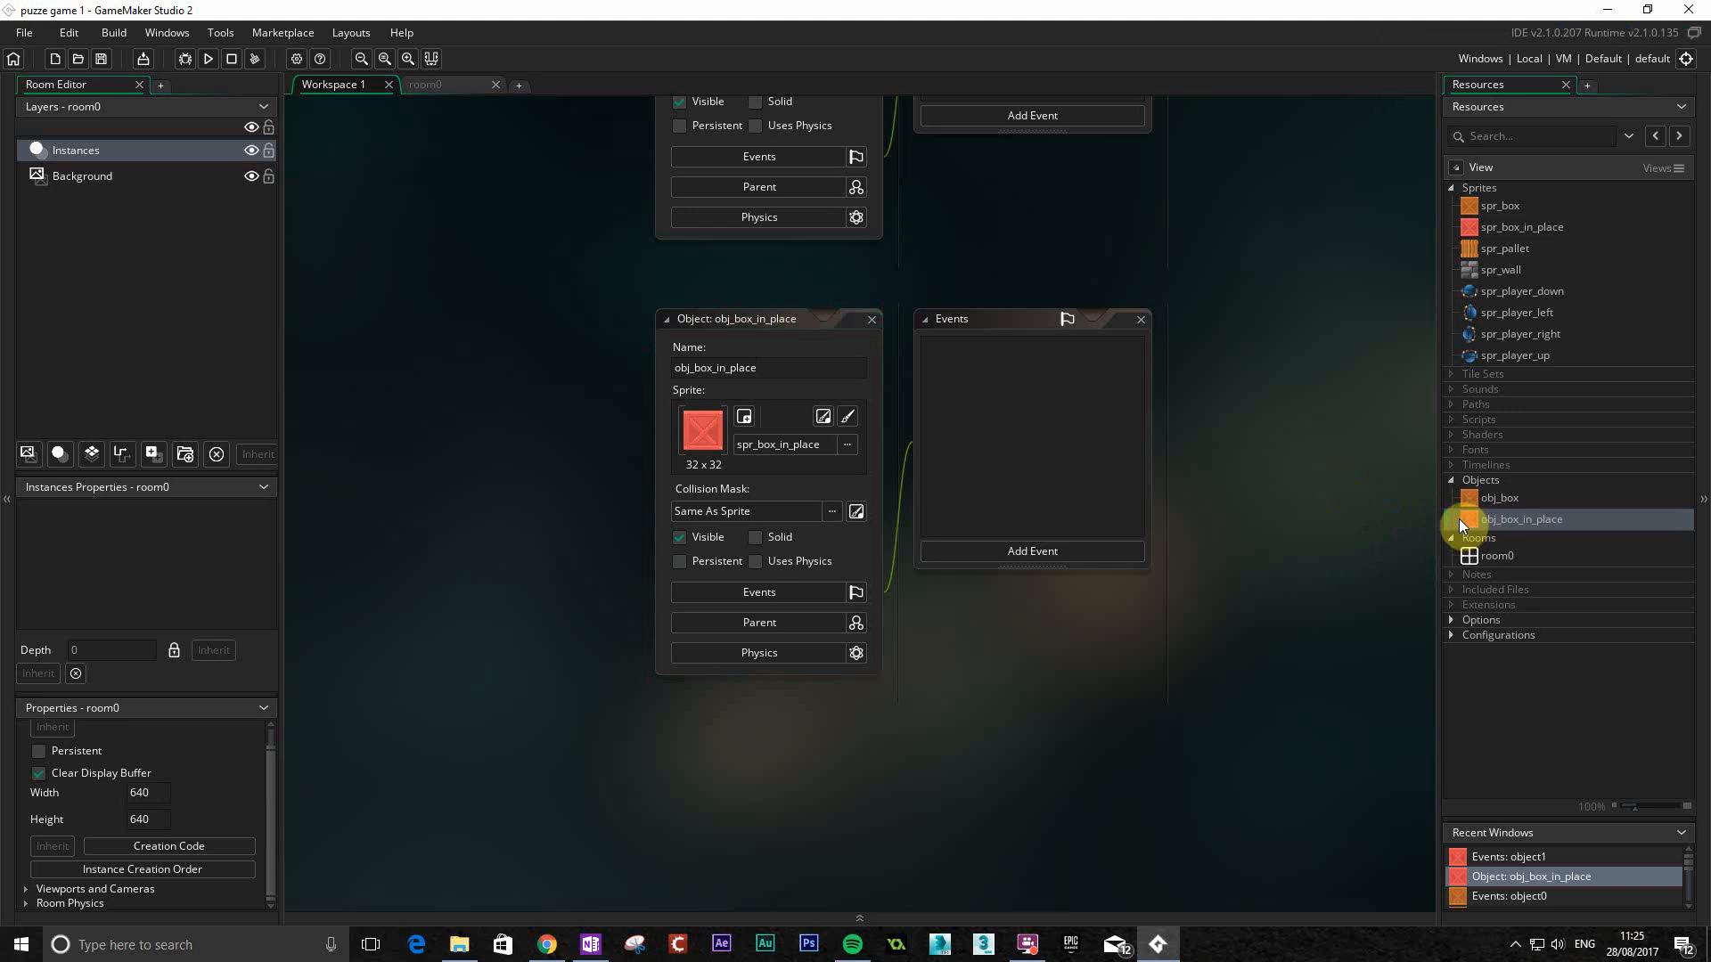
Add an object that uses the spr_pallet sprite and name it obj_pallet.
key("alt+o")
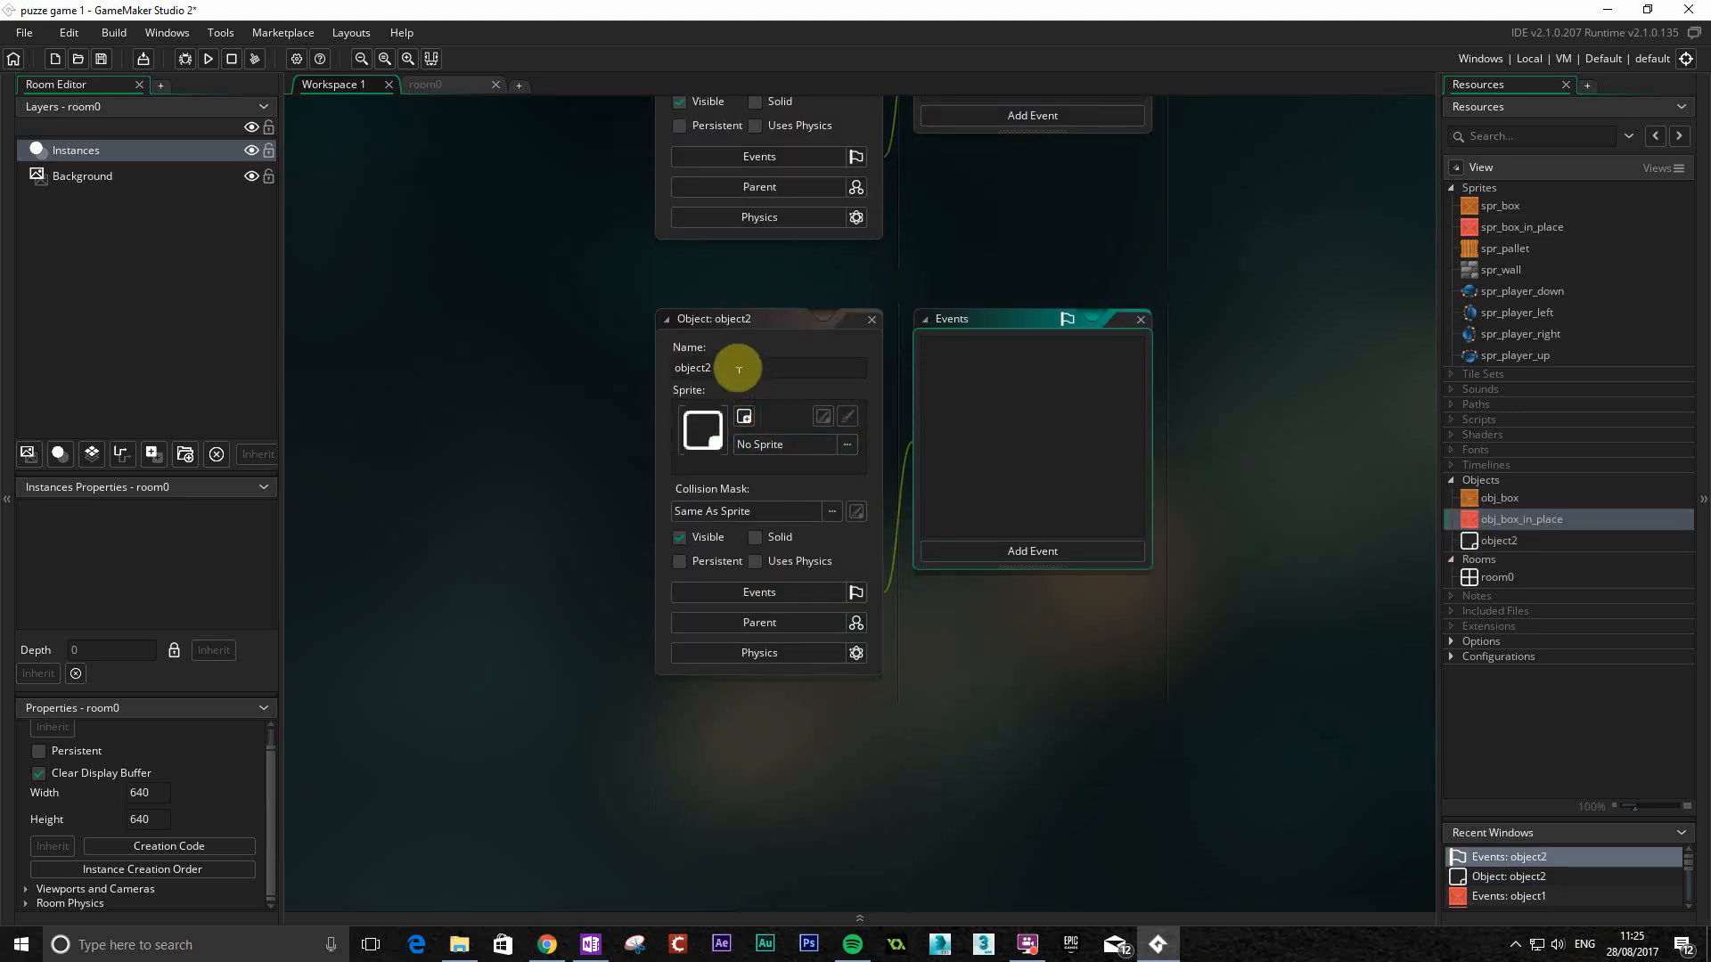
left_click(807, 443)
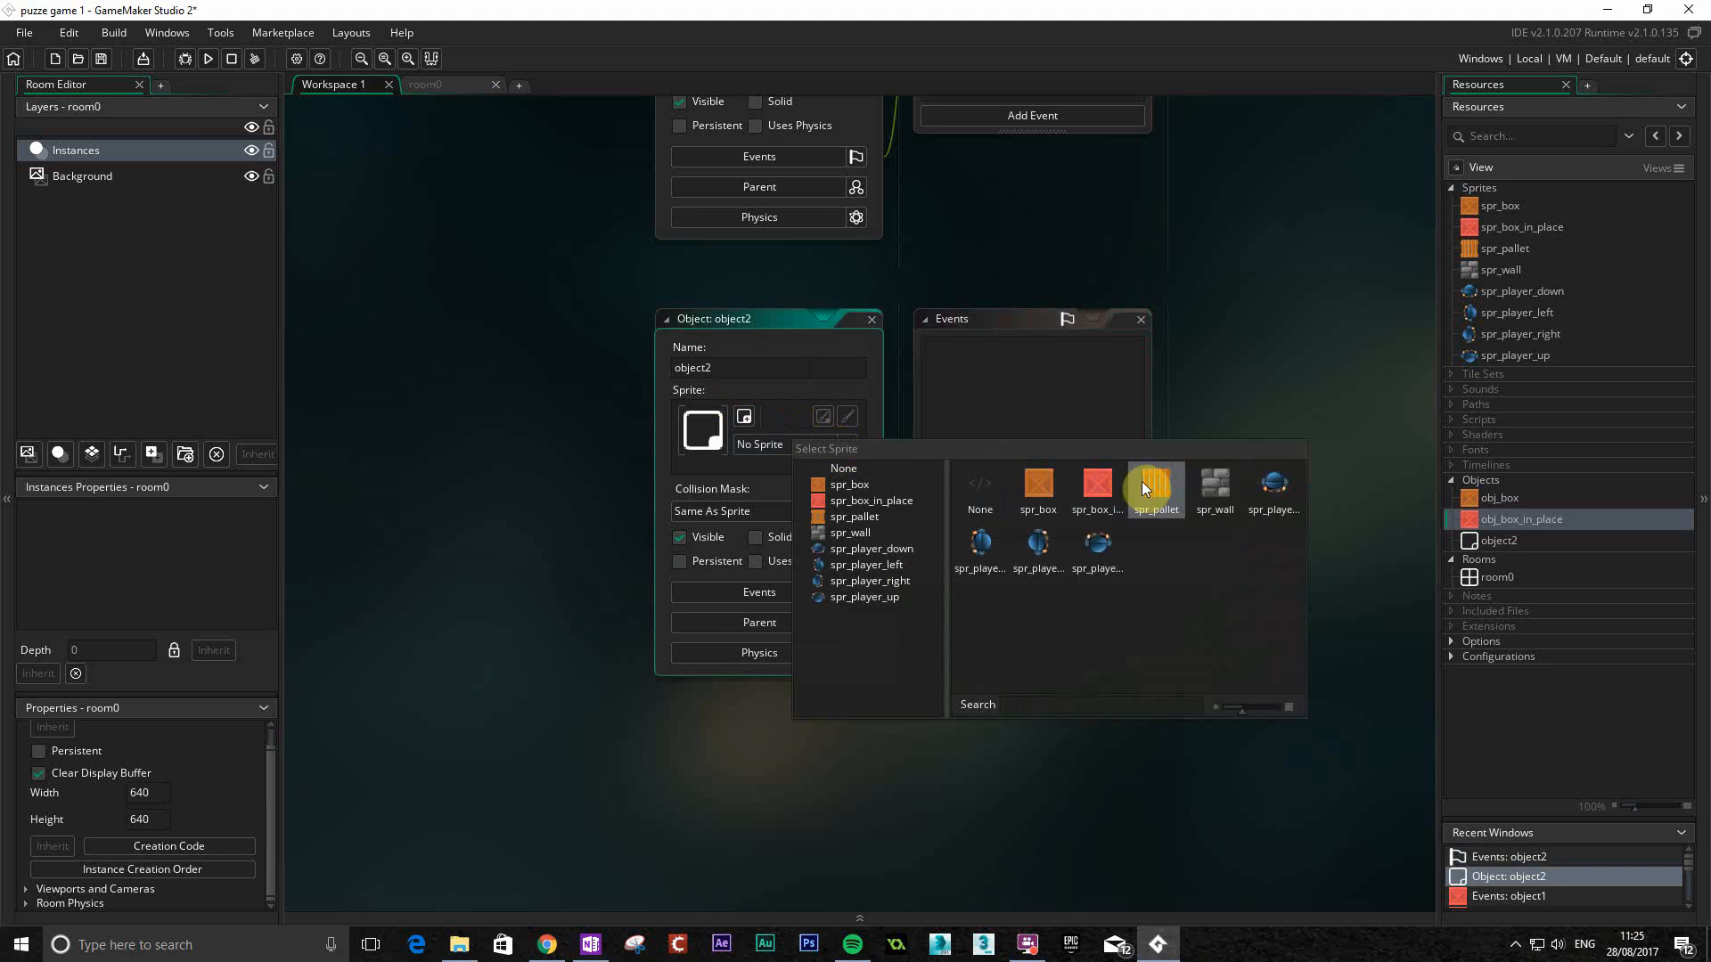
left_click(1150, 489)
left_click(788, 371)
key("BackSpace")
key("BackSpace")
key("BackSpace")
key("BackSpace")
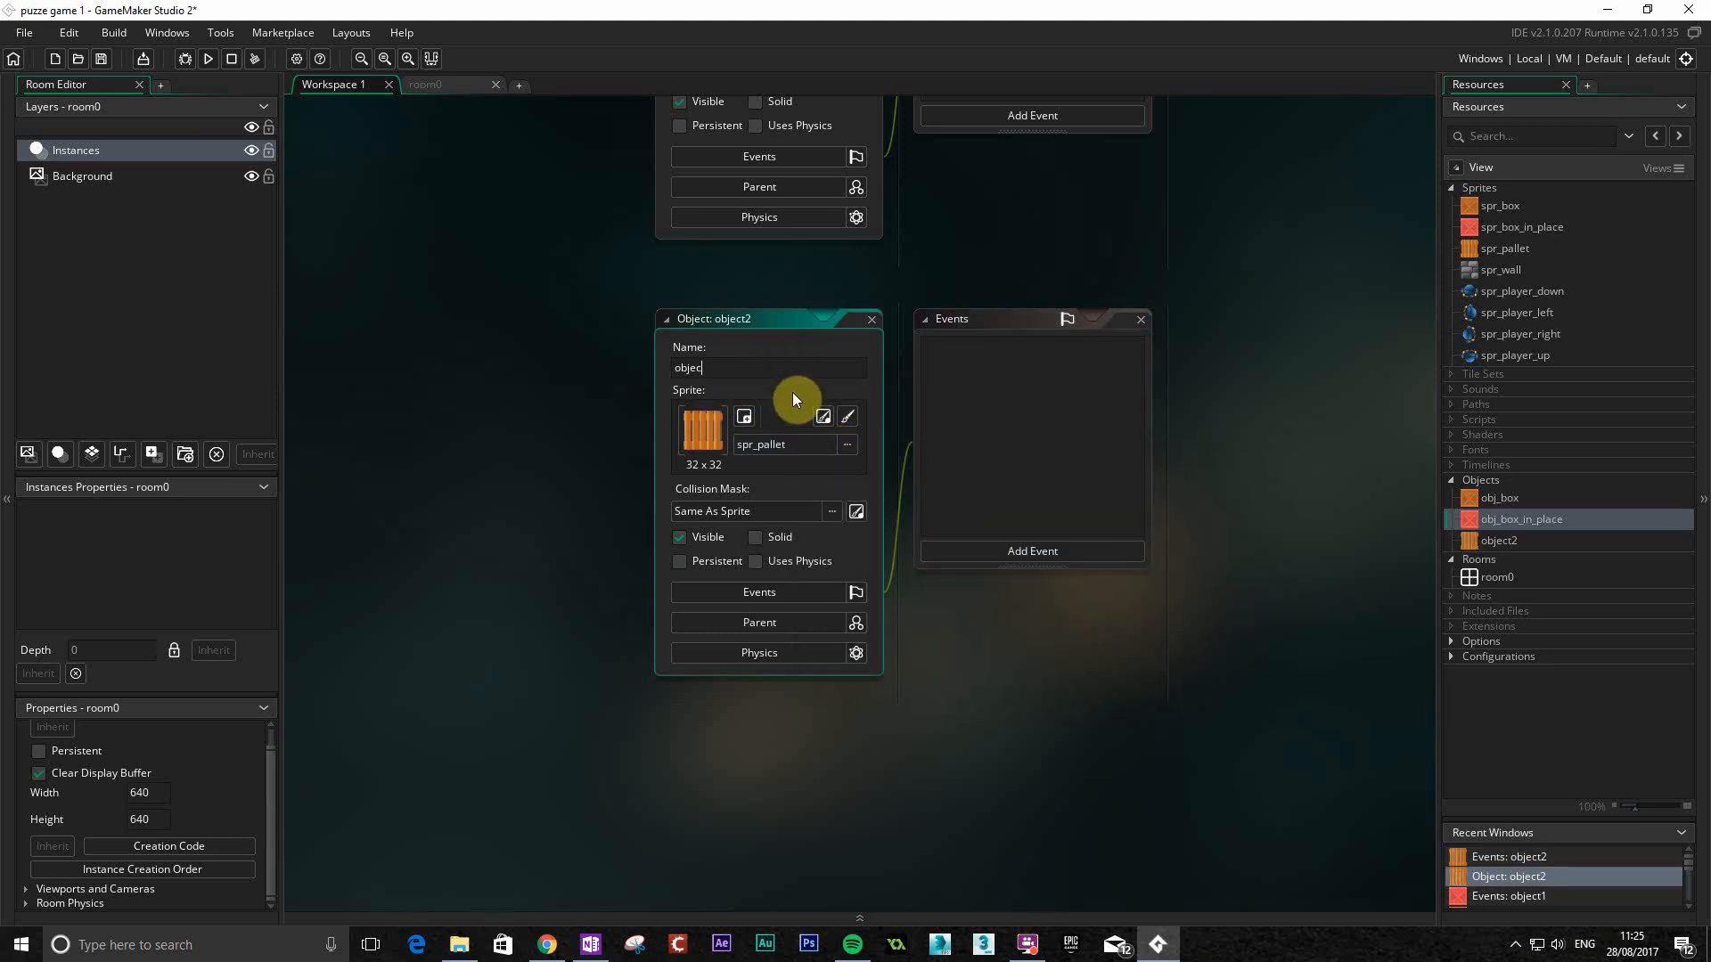
type("_pallet")
left_click(1025, 681)
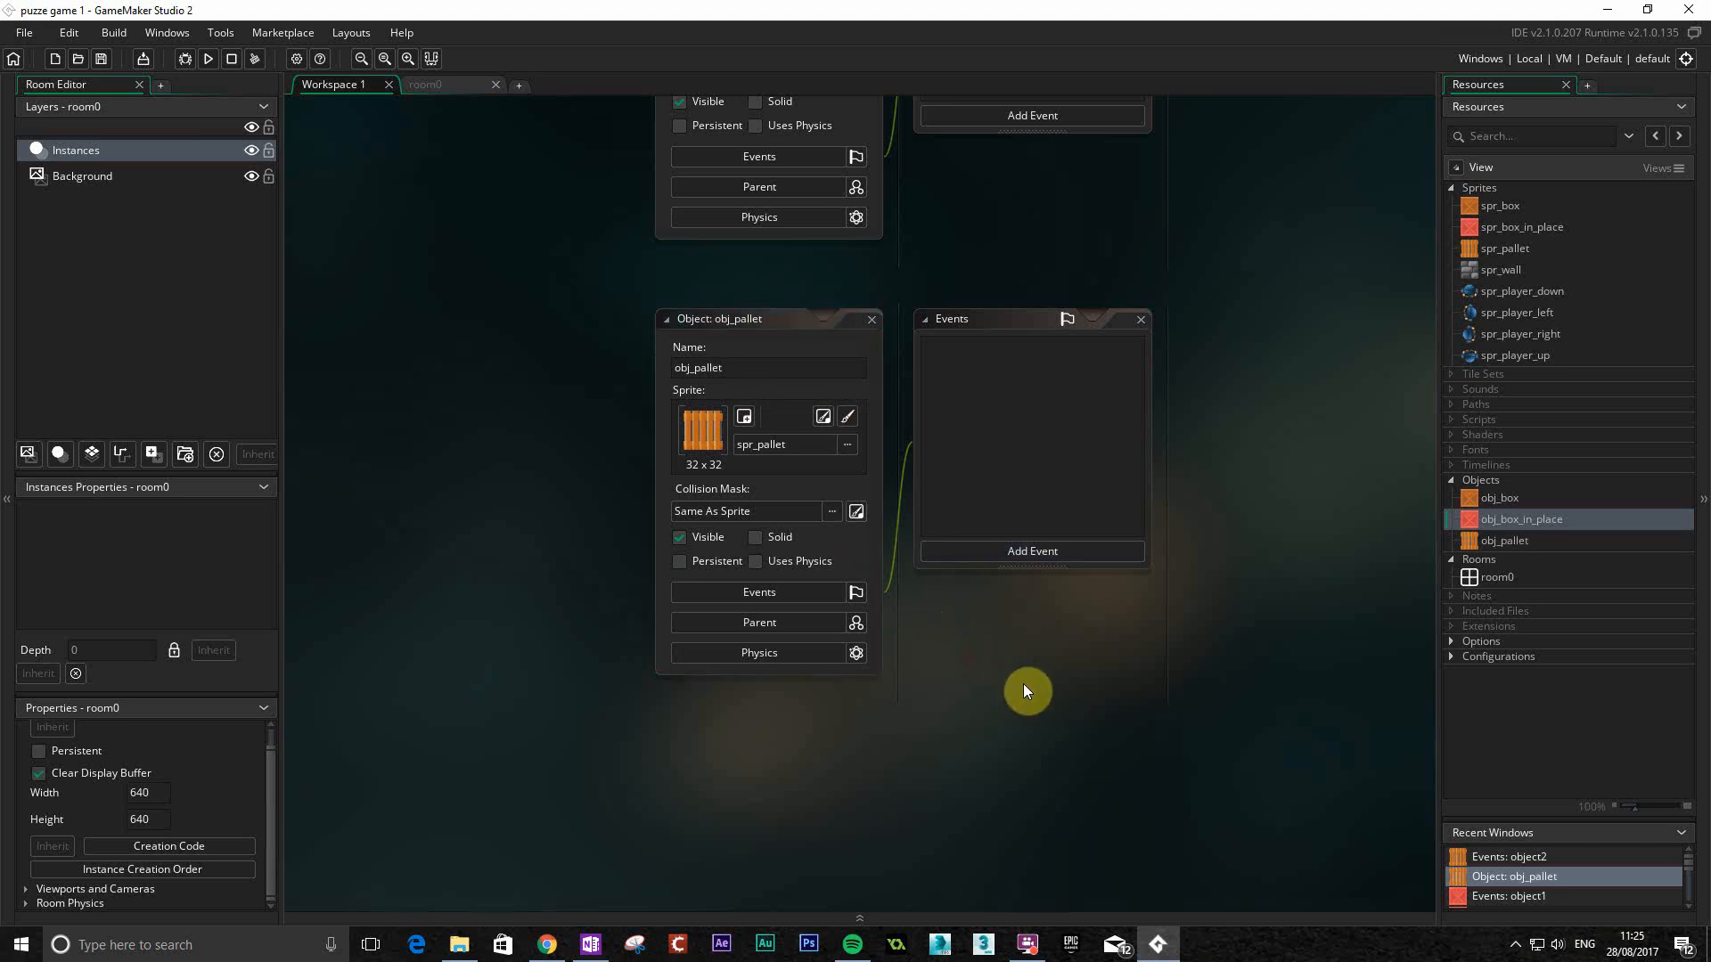
Add an object that uses the spr_wall sprite and name it obj_wall.
key("alt+o")
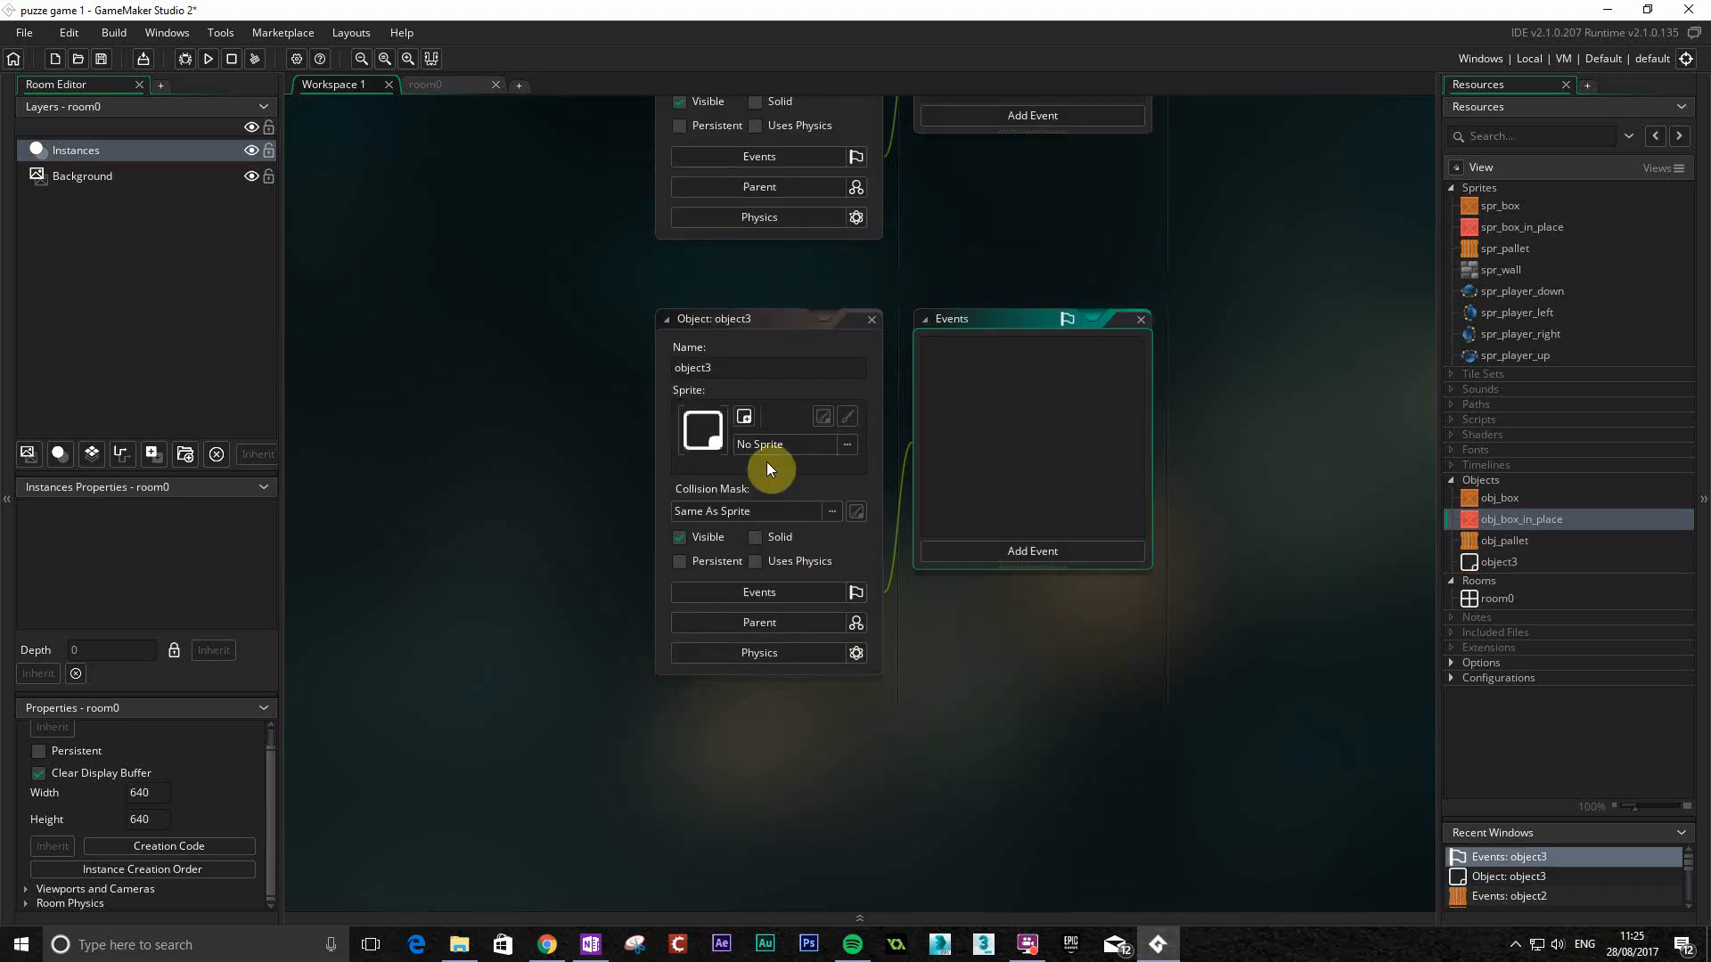
left_click(838, 446)
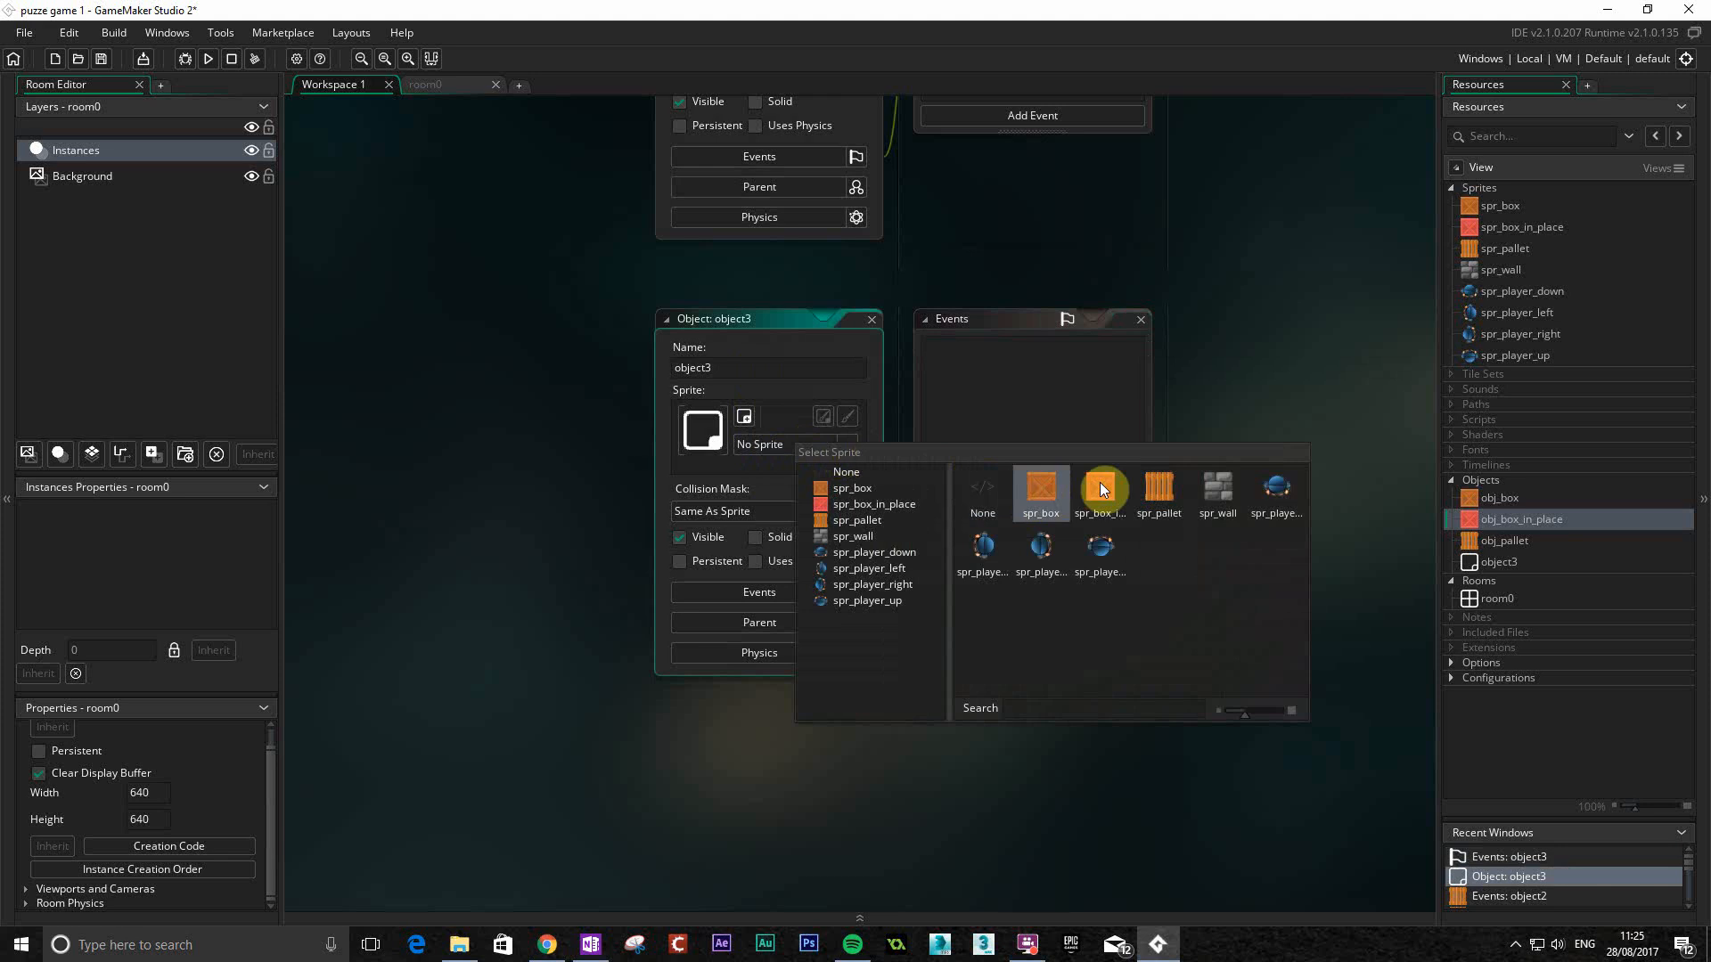
left_click(1219, 492)
left_click(746, 368)
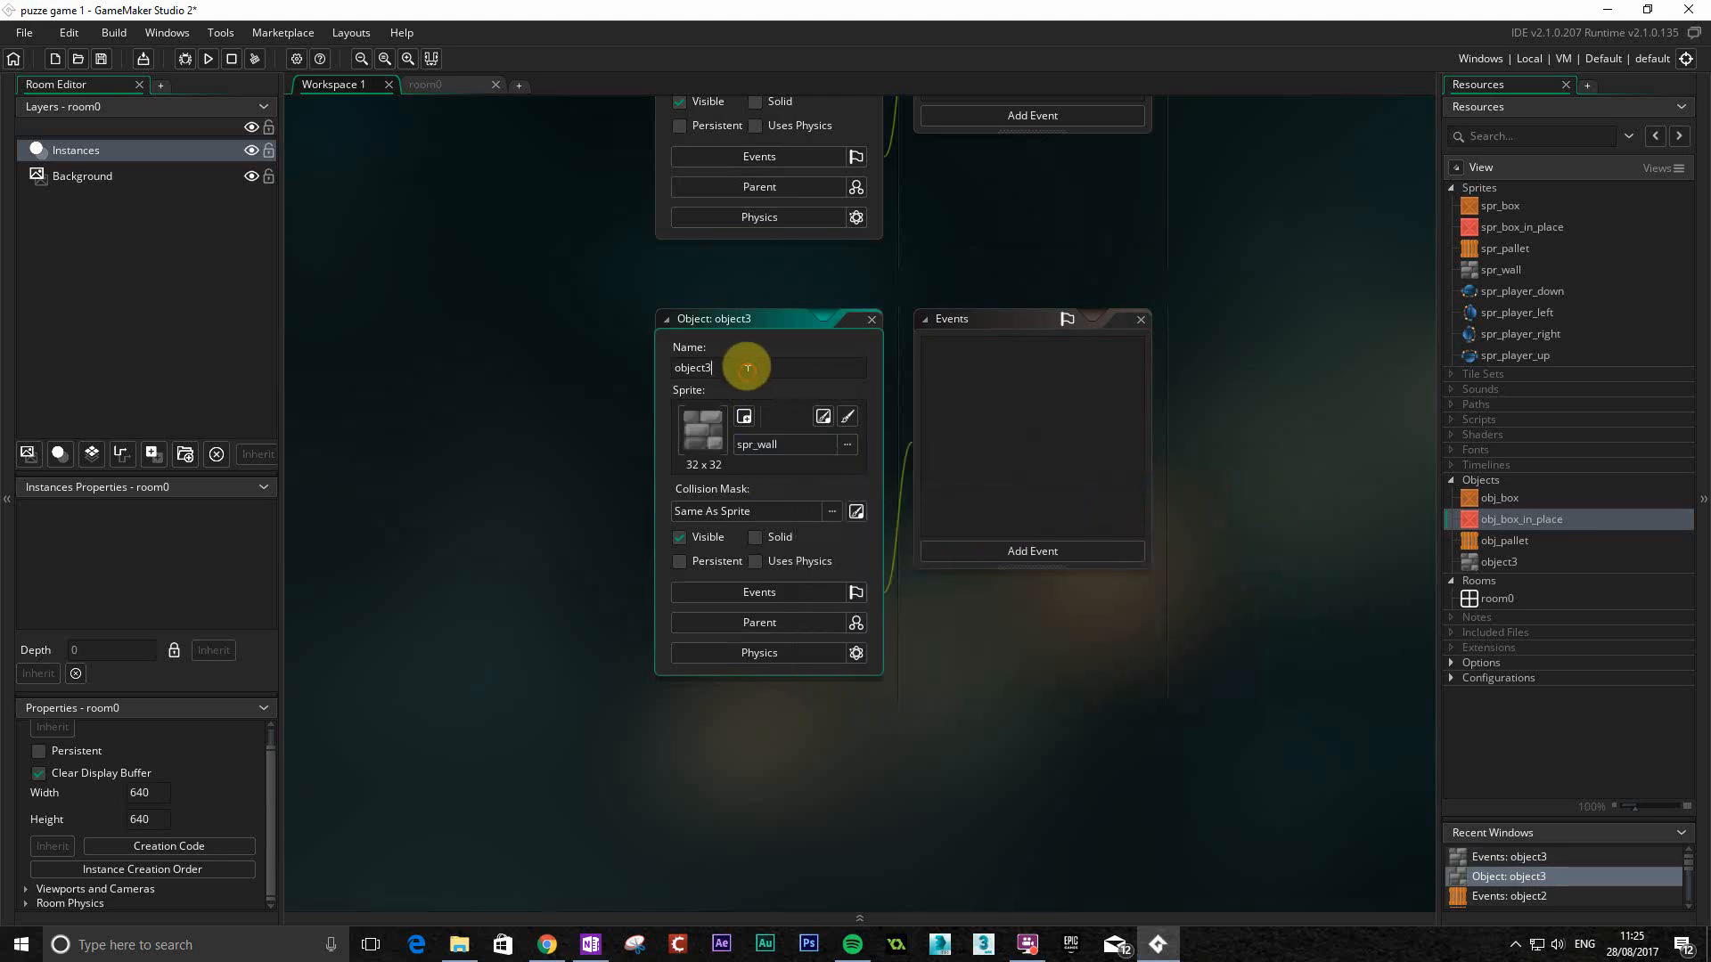
key("BackSpace")
key("BackSpace")
key("BackSpace")
key("BackSpace")
type("_wall")
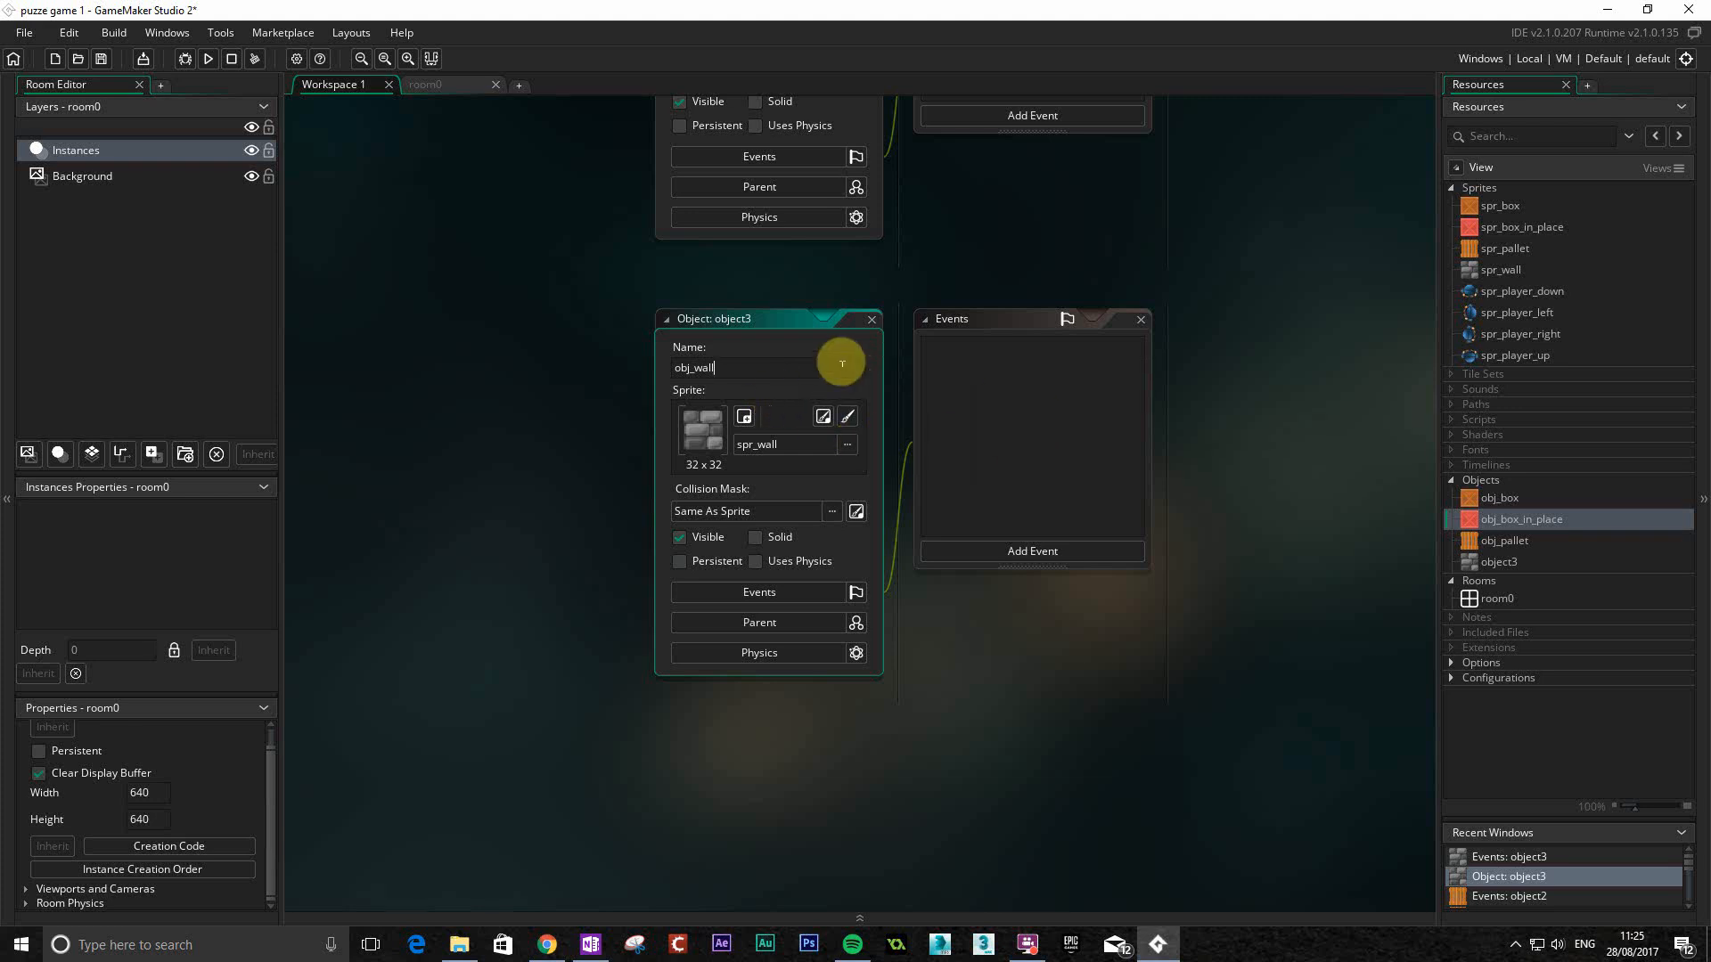
left_click(1136, 615)
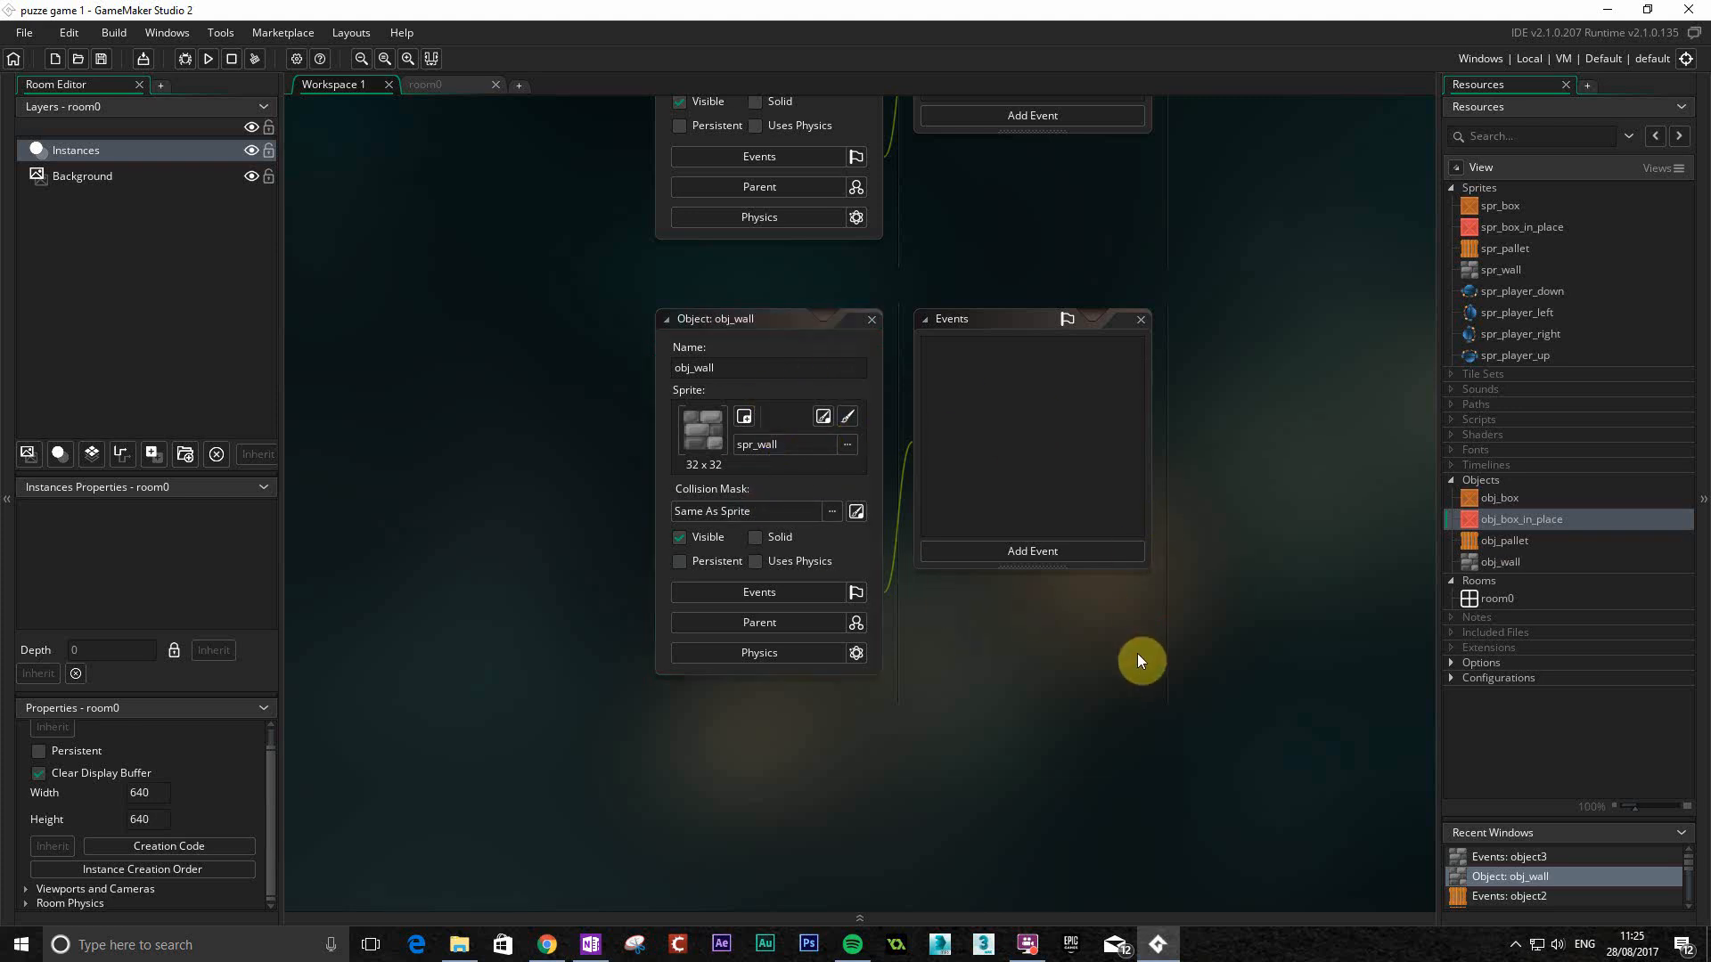
Create the player object with the spr_player_down sprite and name it obj_player.
key("alt+o")
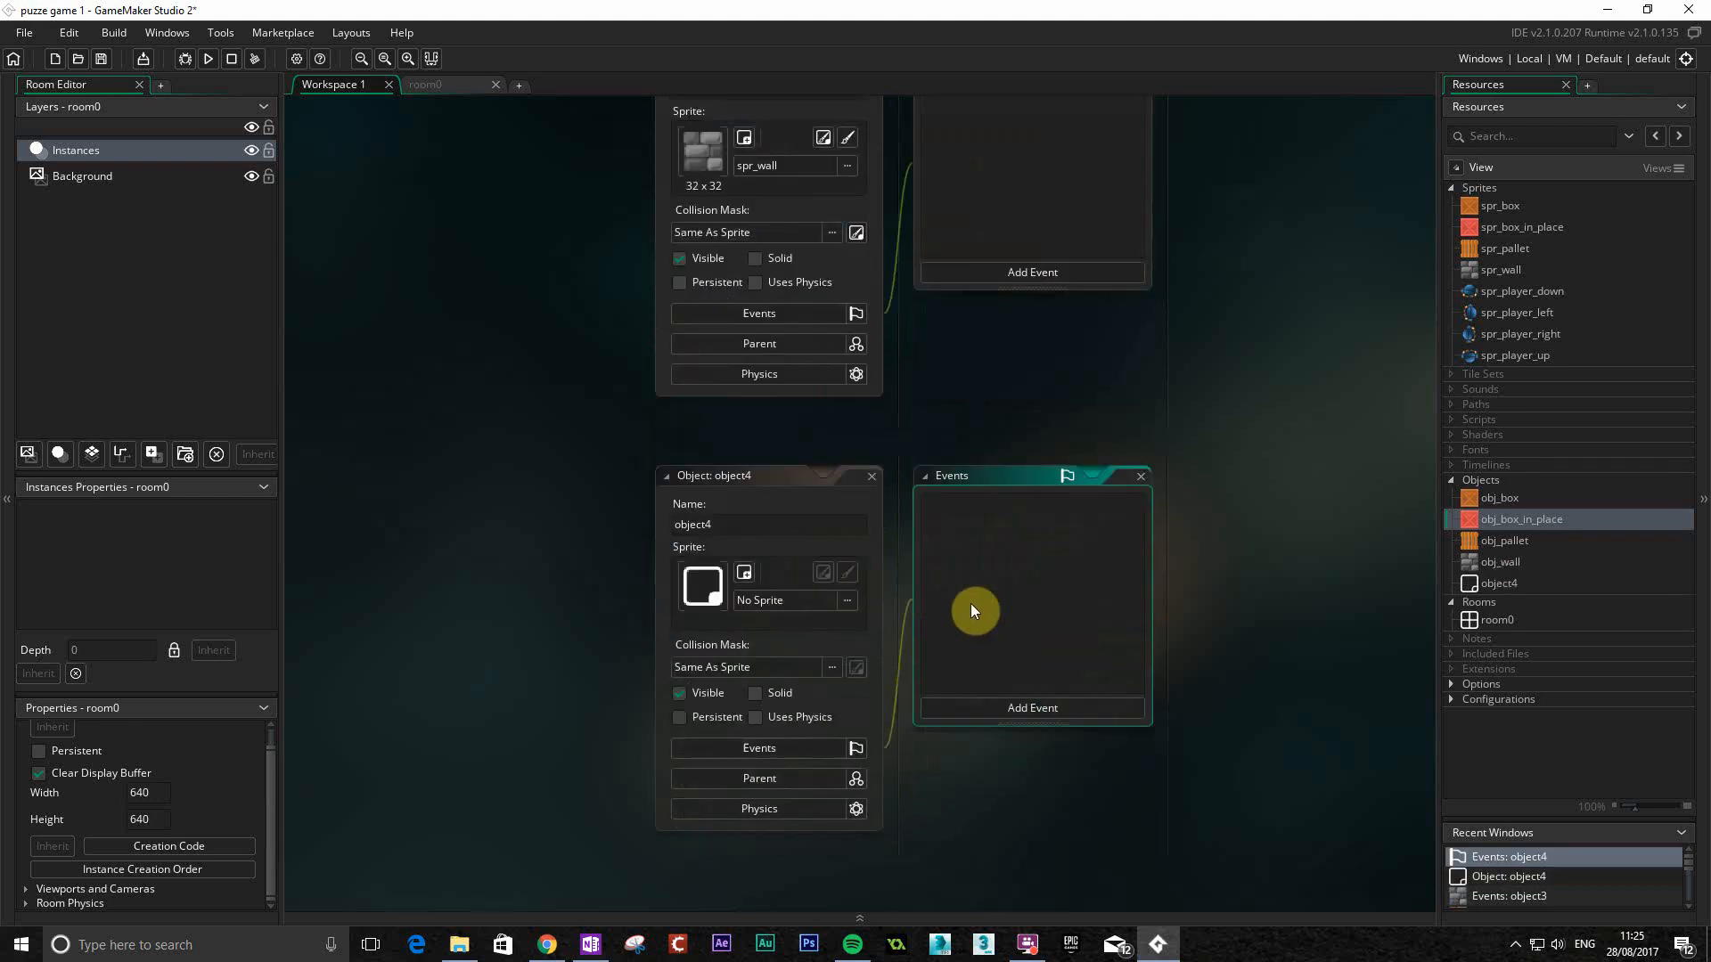
left_click(849, 445)
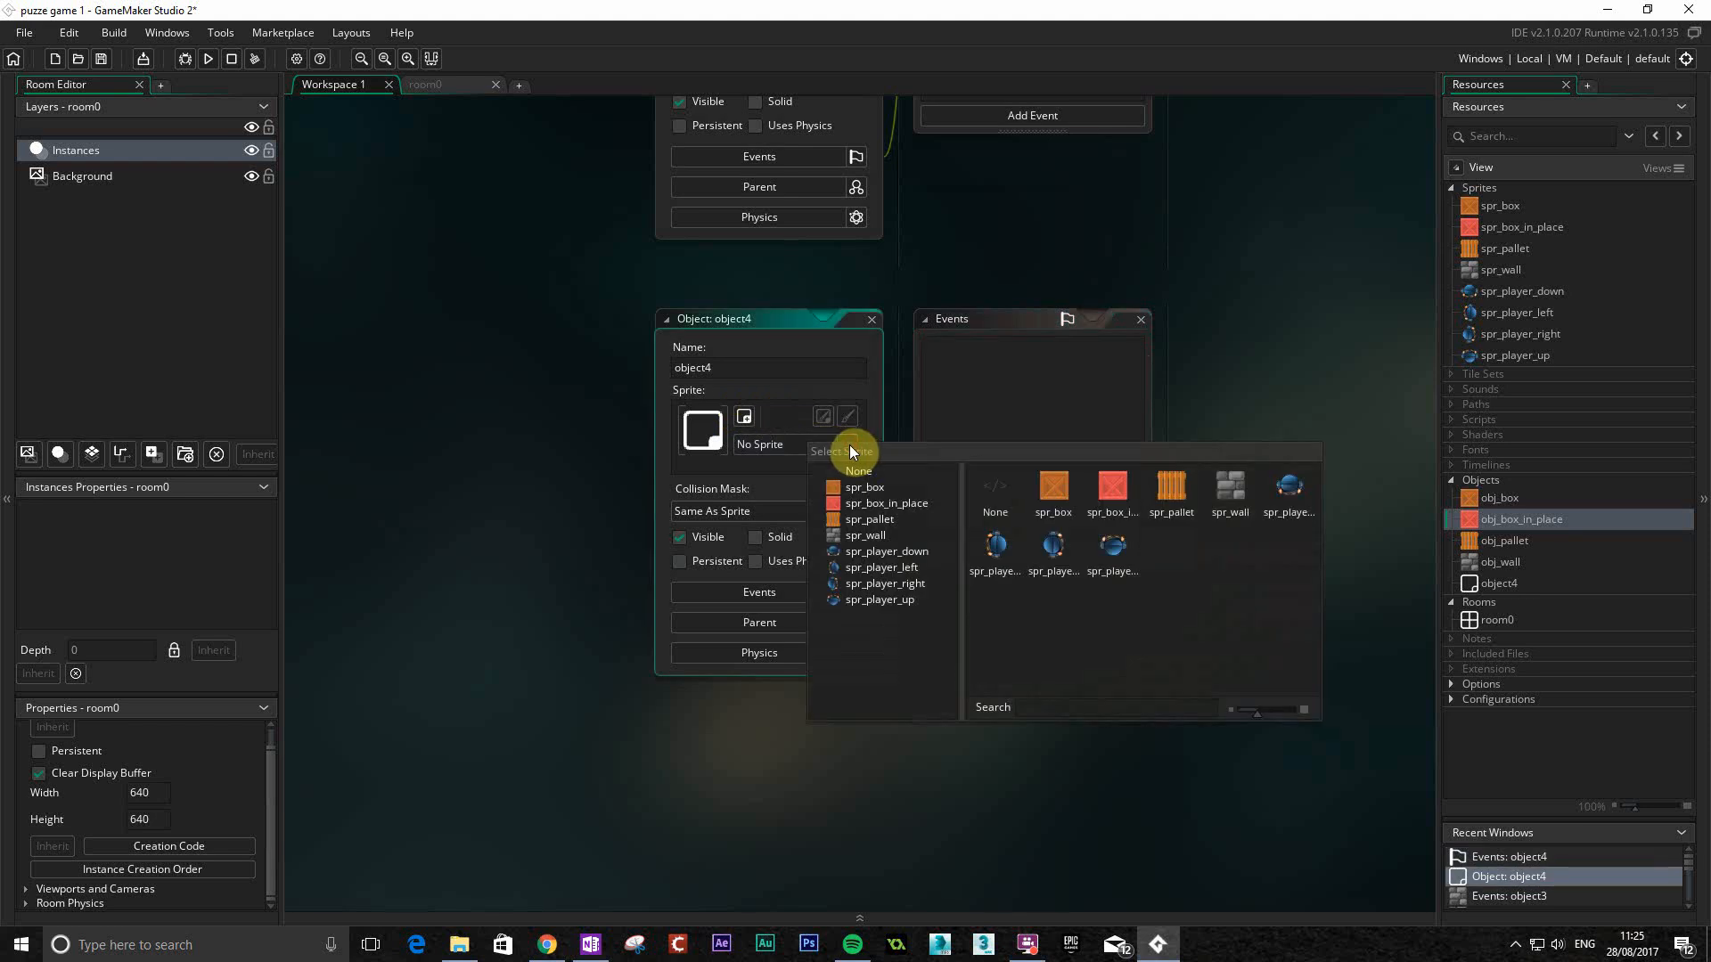
left_click(1288, 490)
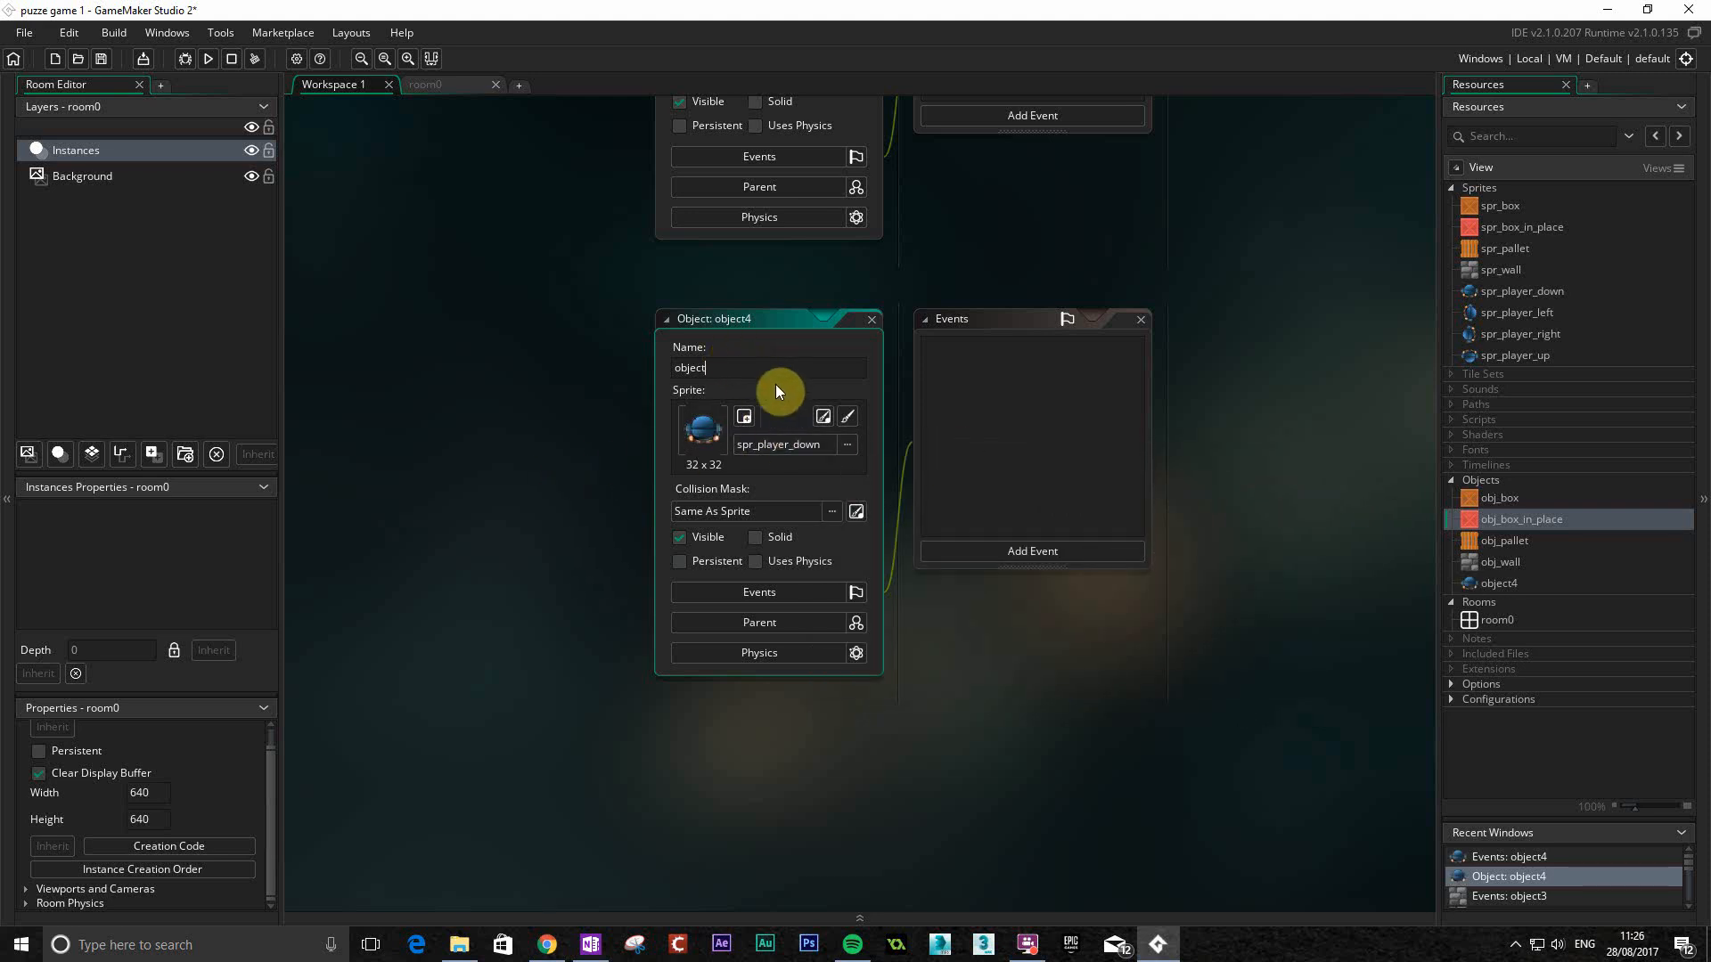
key("BackSpace")
key("BackSpace")
key("BackSpace")
type("_p")
left_click(1212, 434)
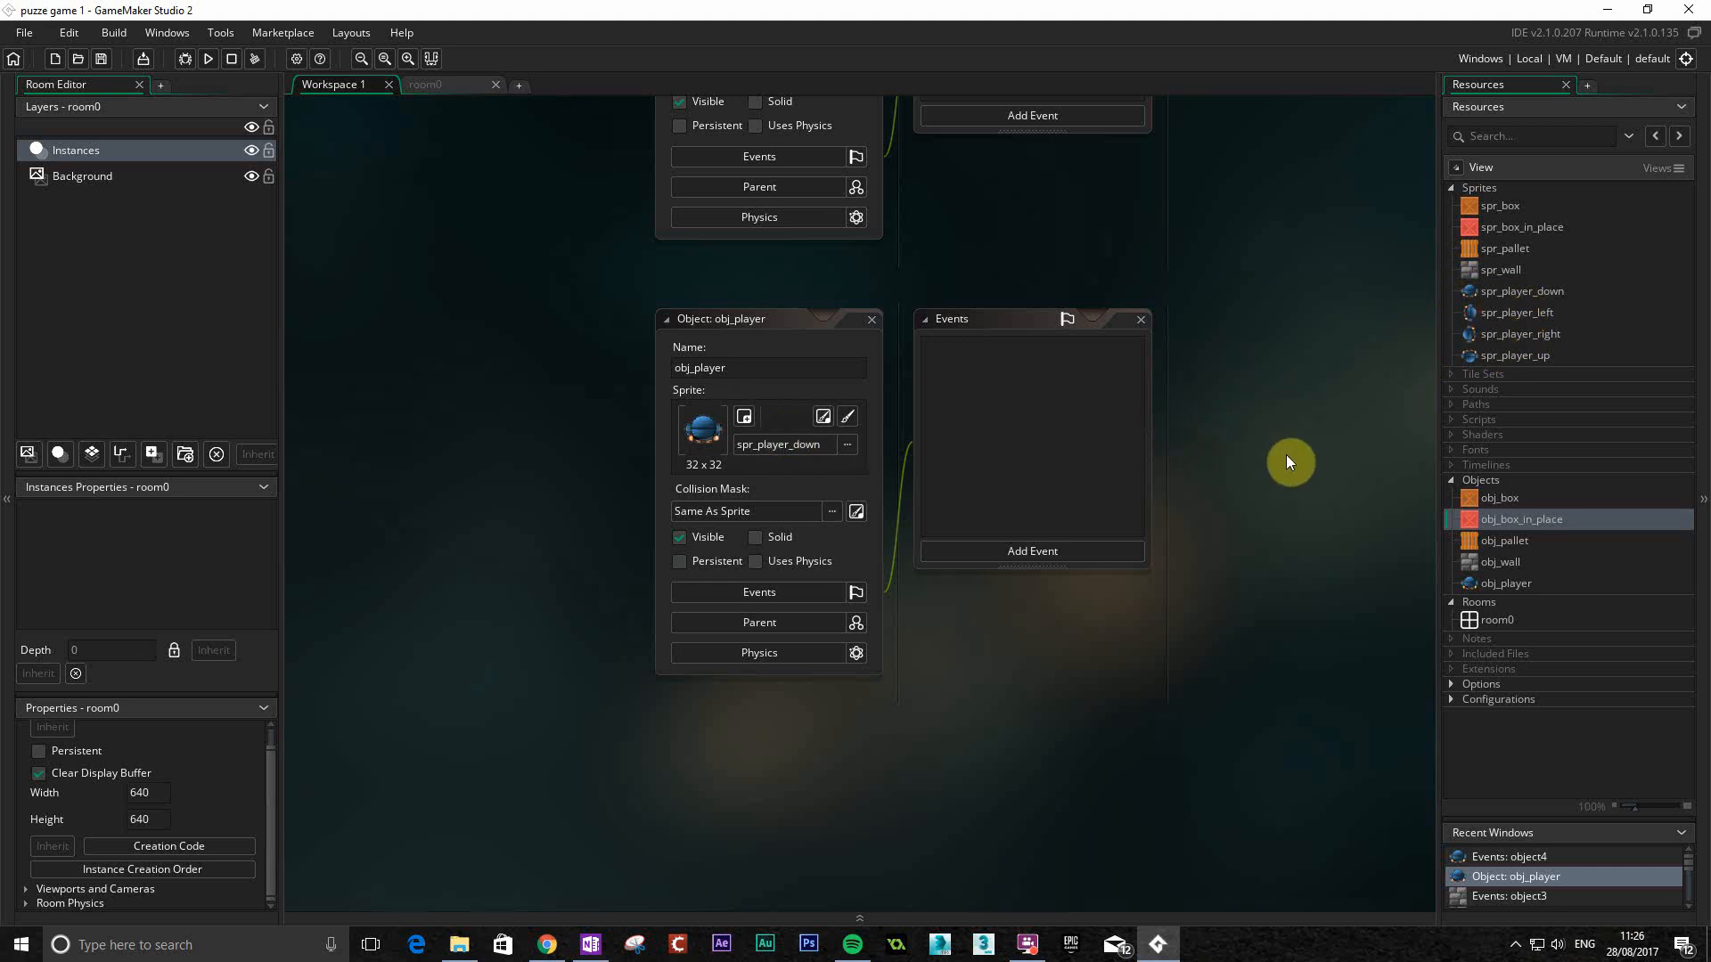
In room0, set the Background layer's colour to grey with hex value 666666, and reselect the Instances layer.
scroll(1270, 501, "up", 5)
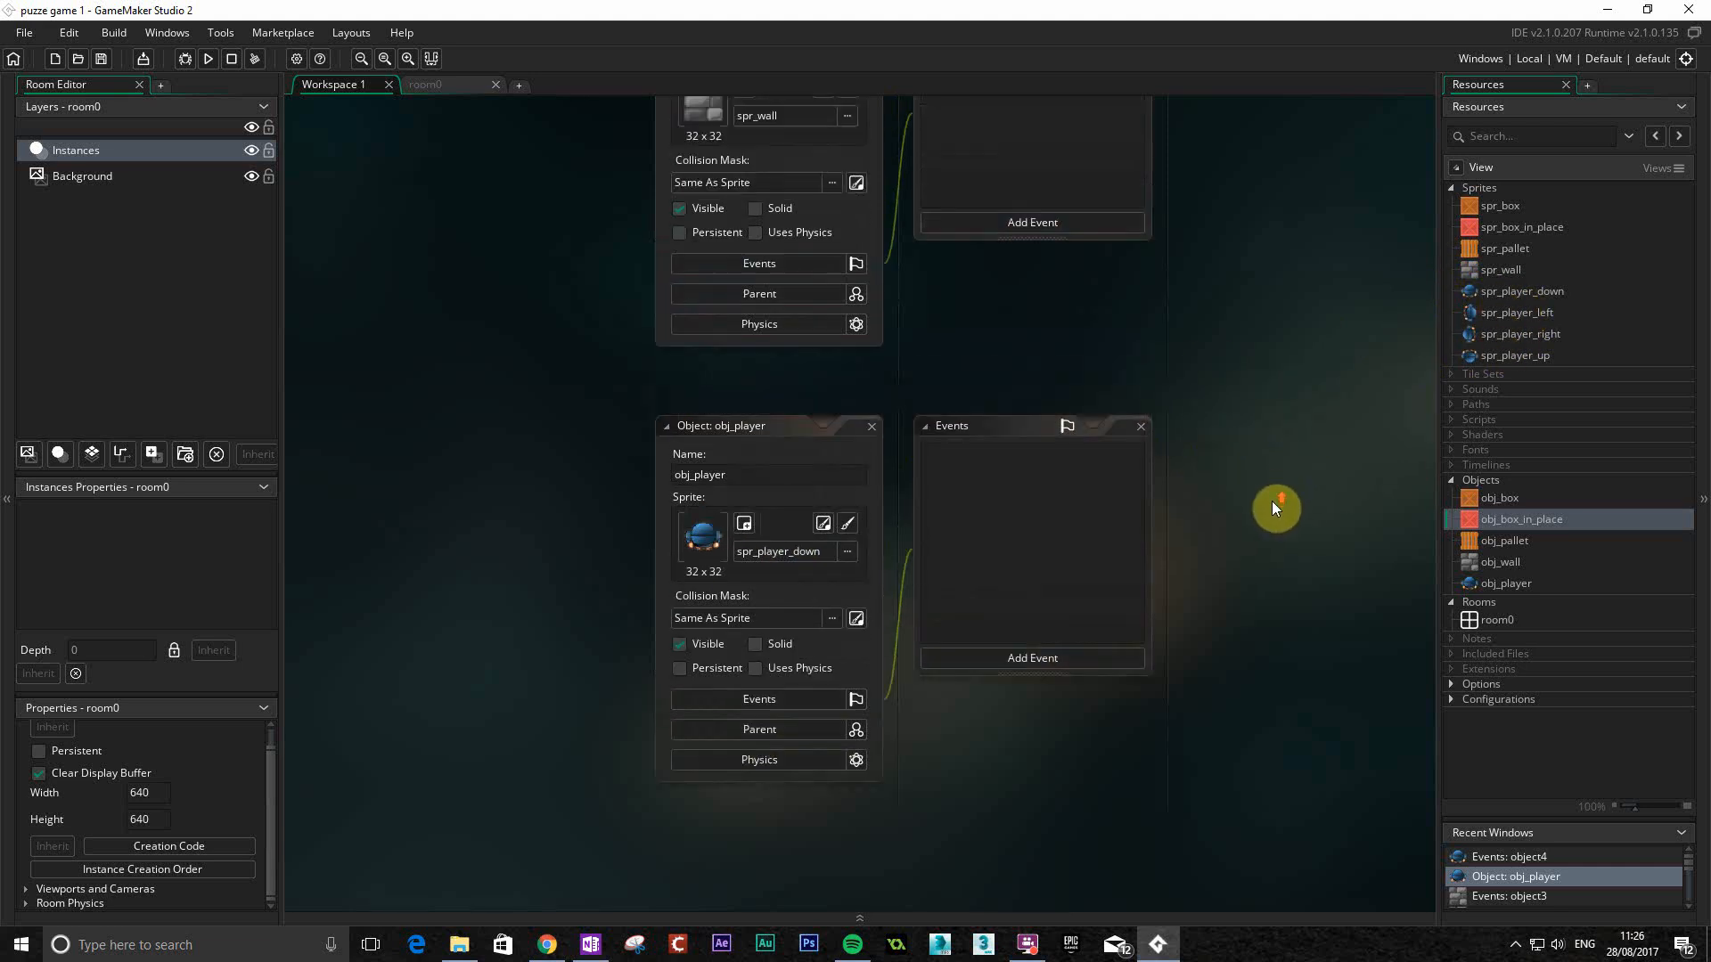
scroll(1280, 495, "down", 3)
left_click(1470, 622)
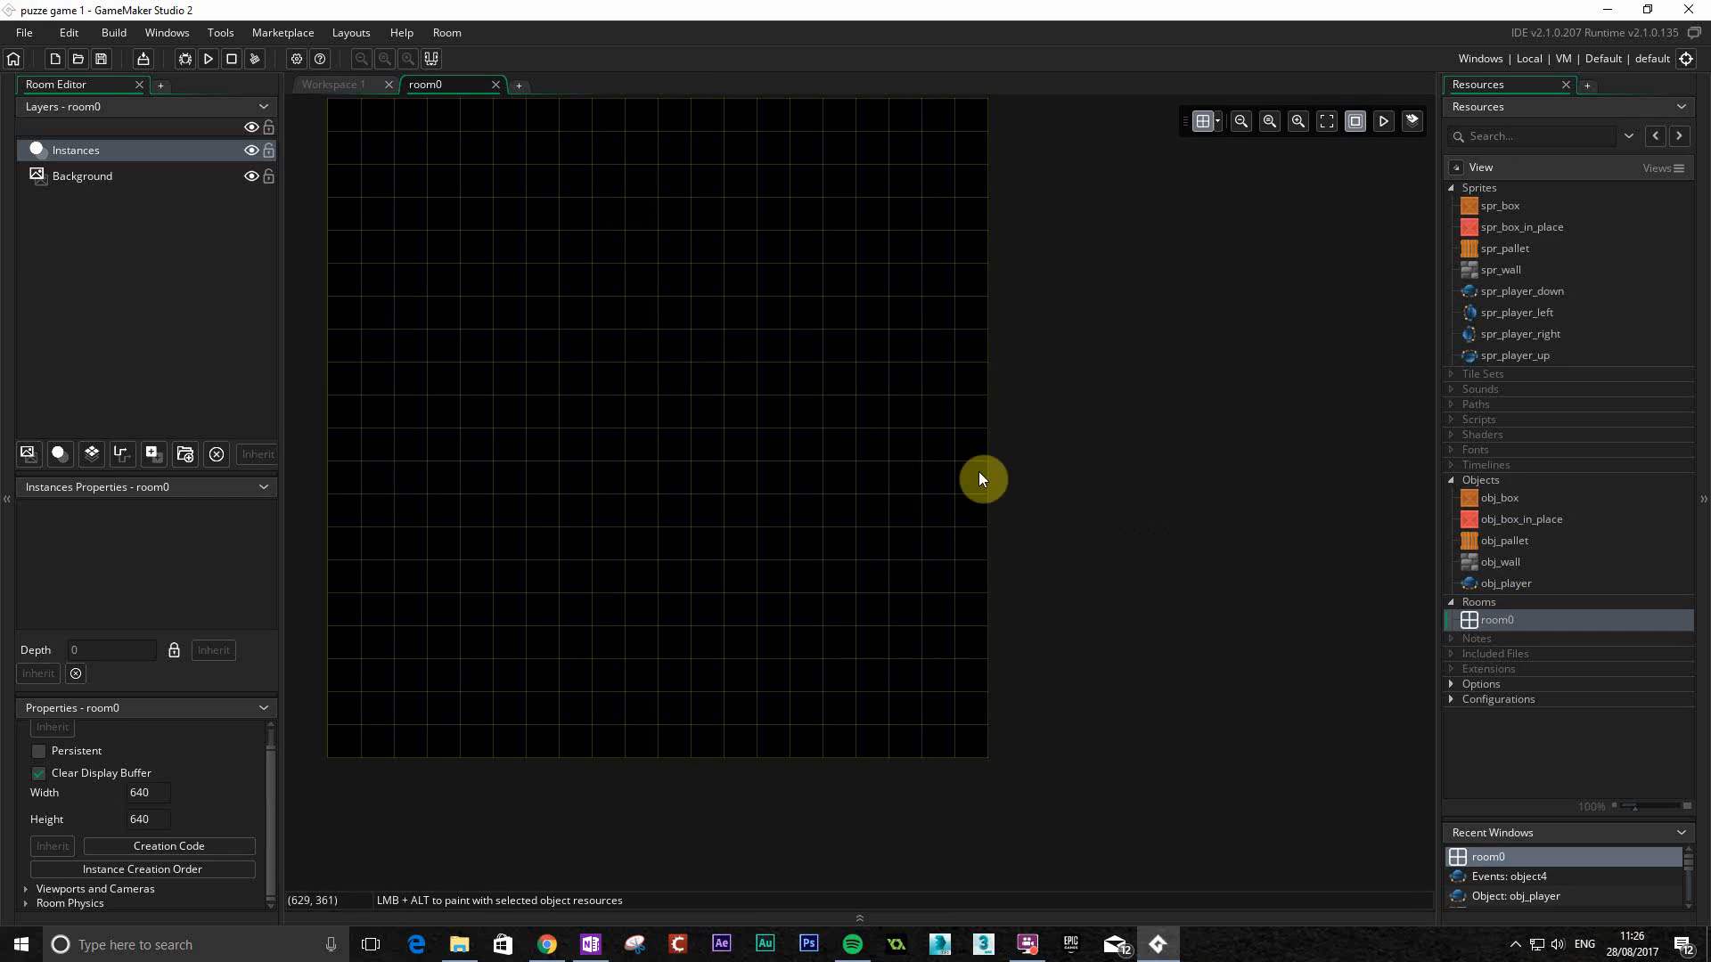
scroll(1080, 458, "up", 1)
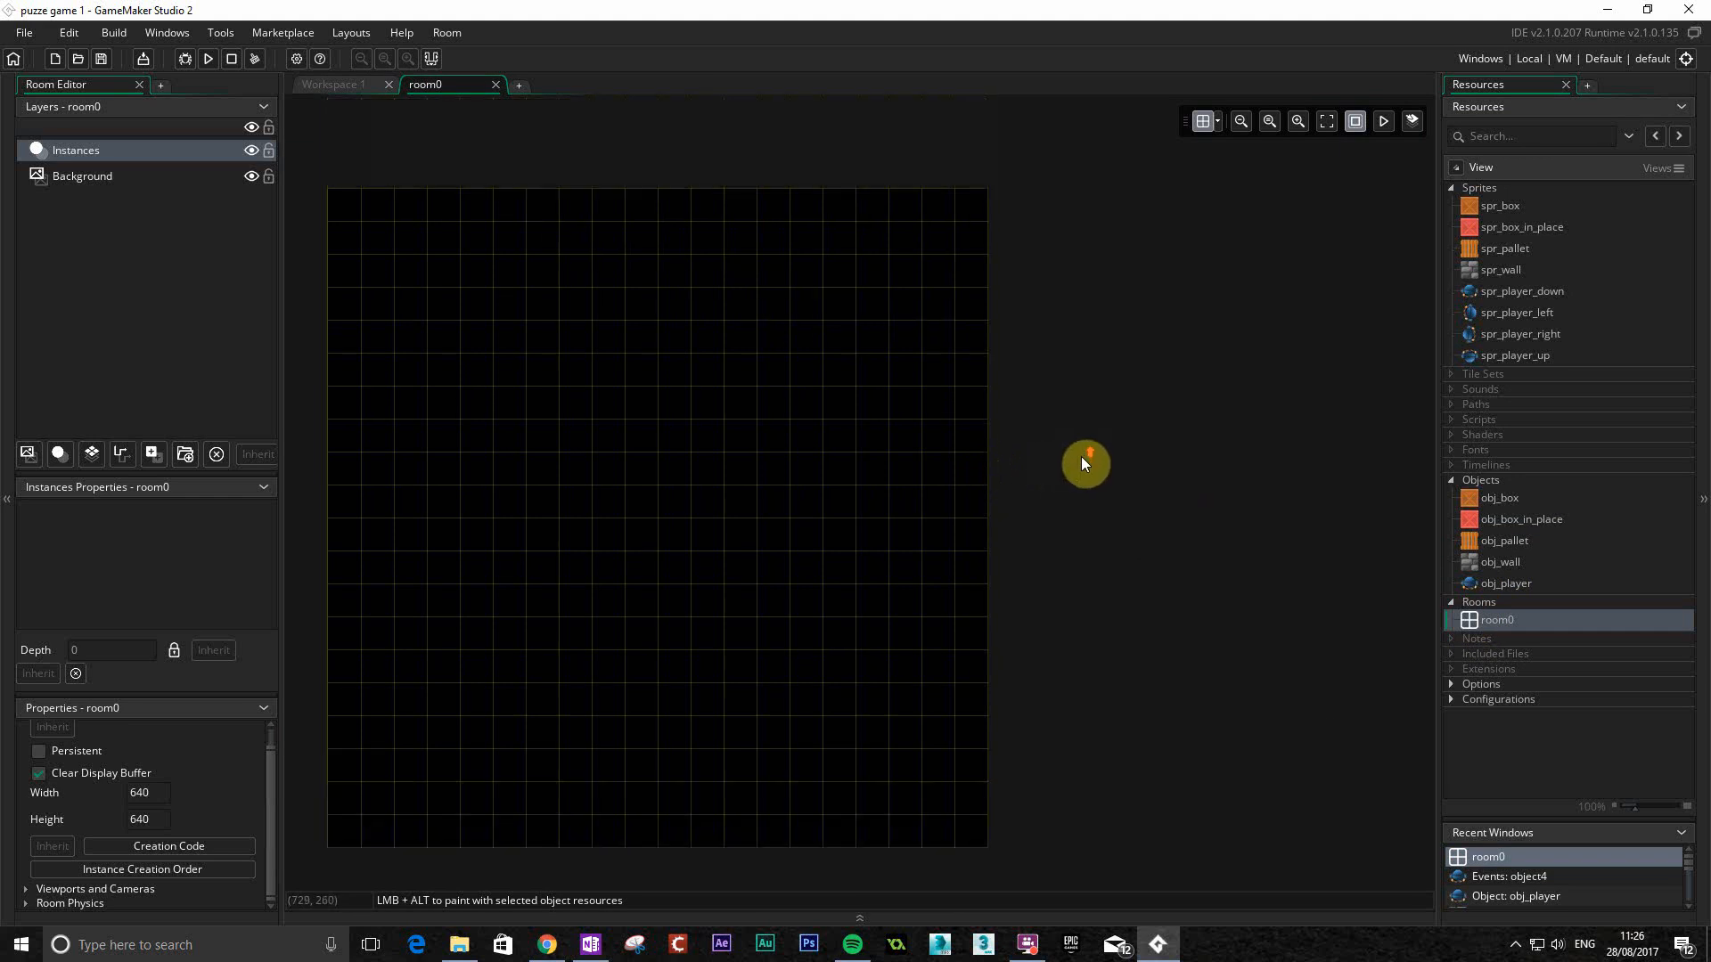
left_click(73, 177)
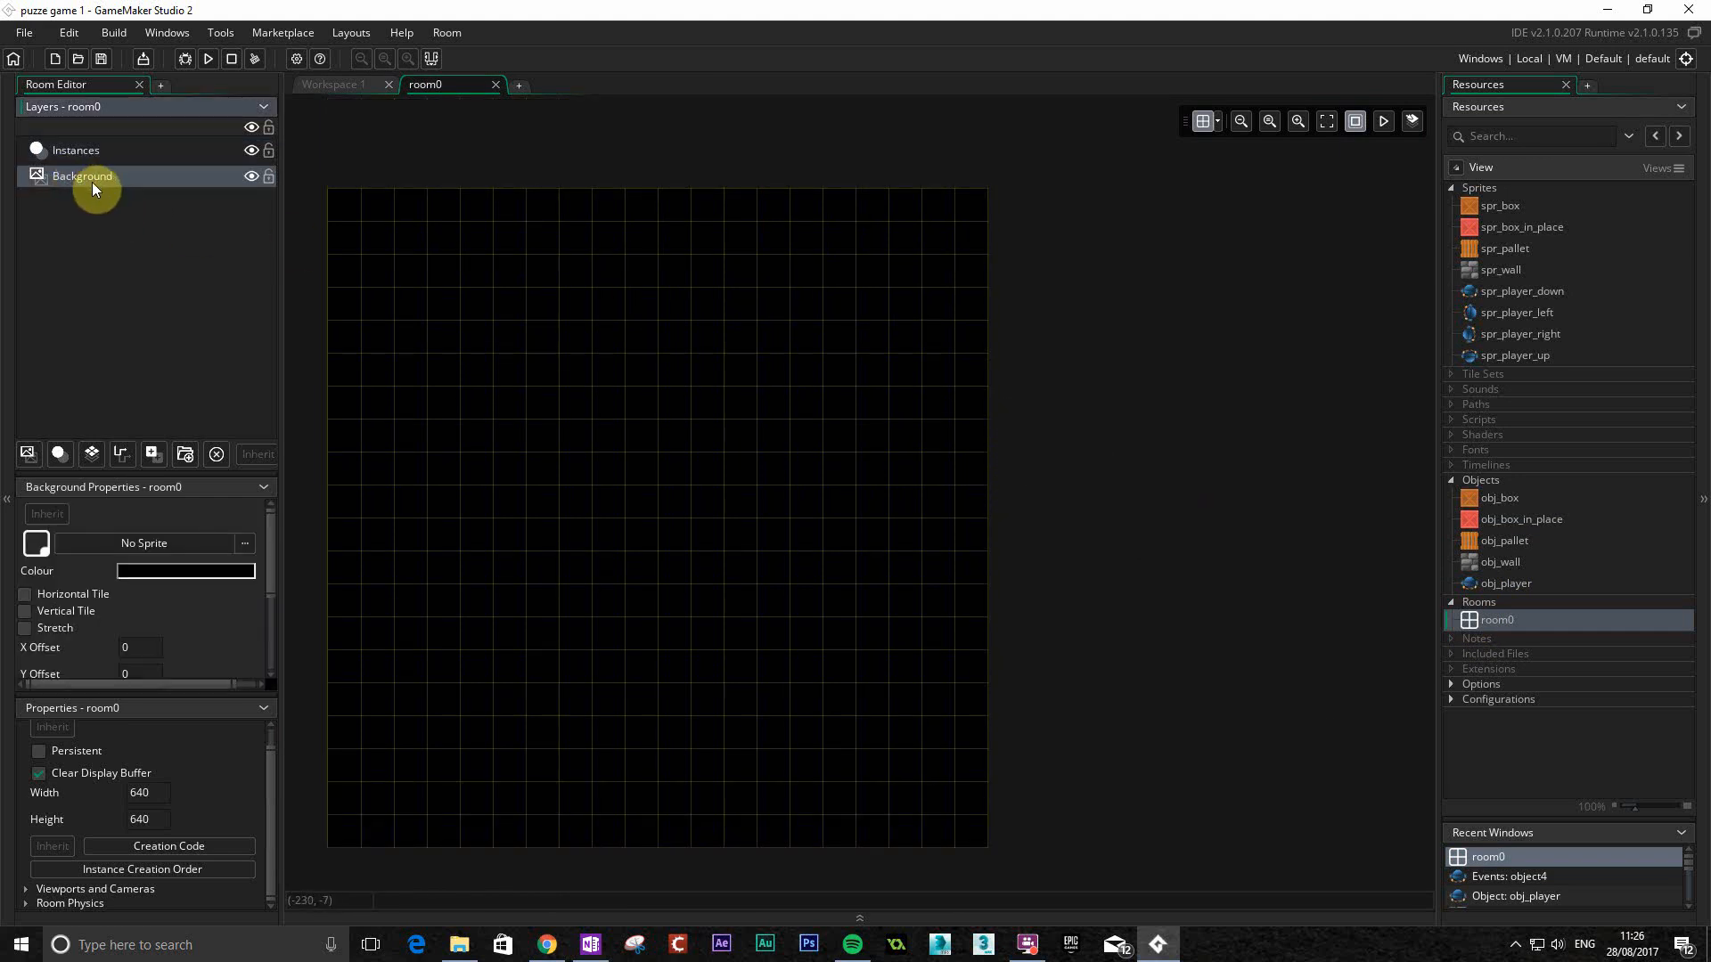
left_click(171, 571)
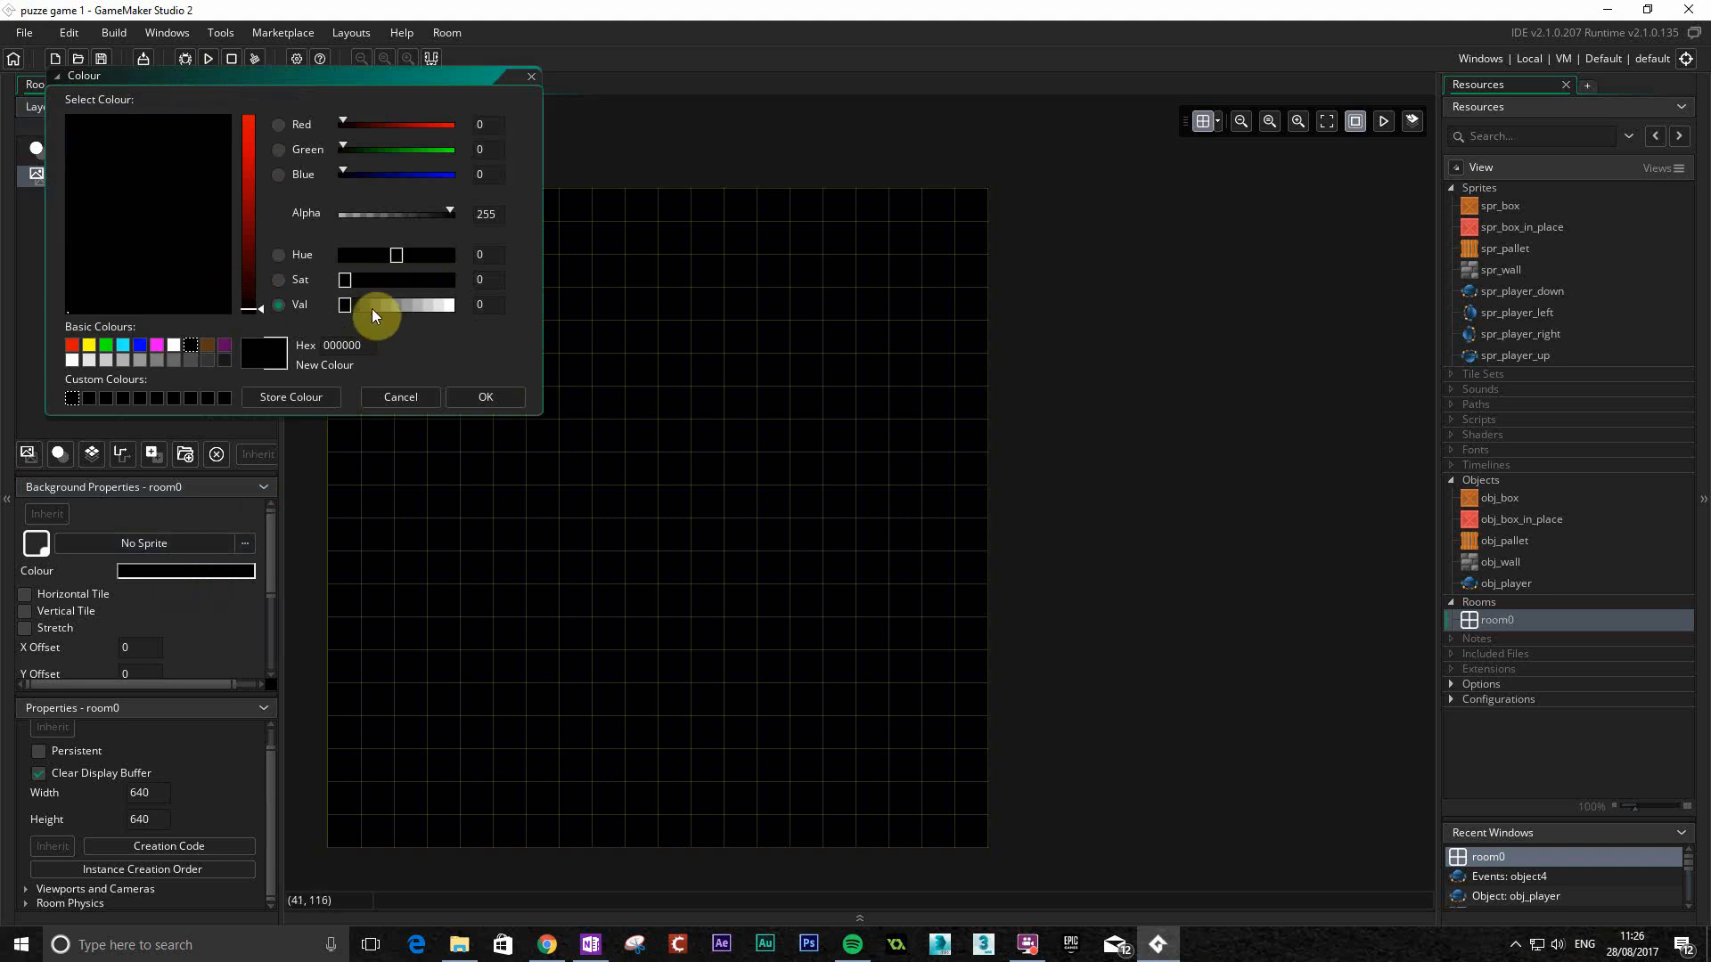
left_click_drag(372, 306, 391, 306)
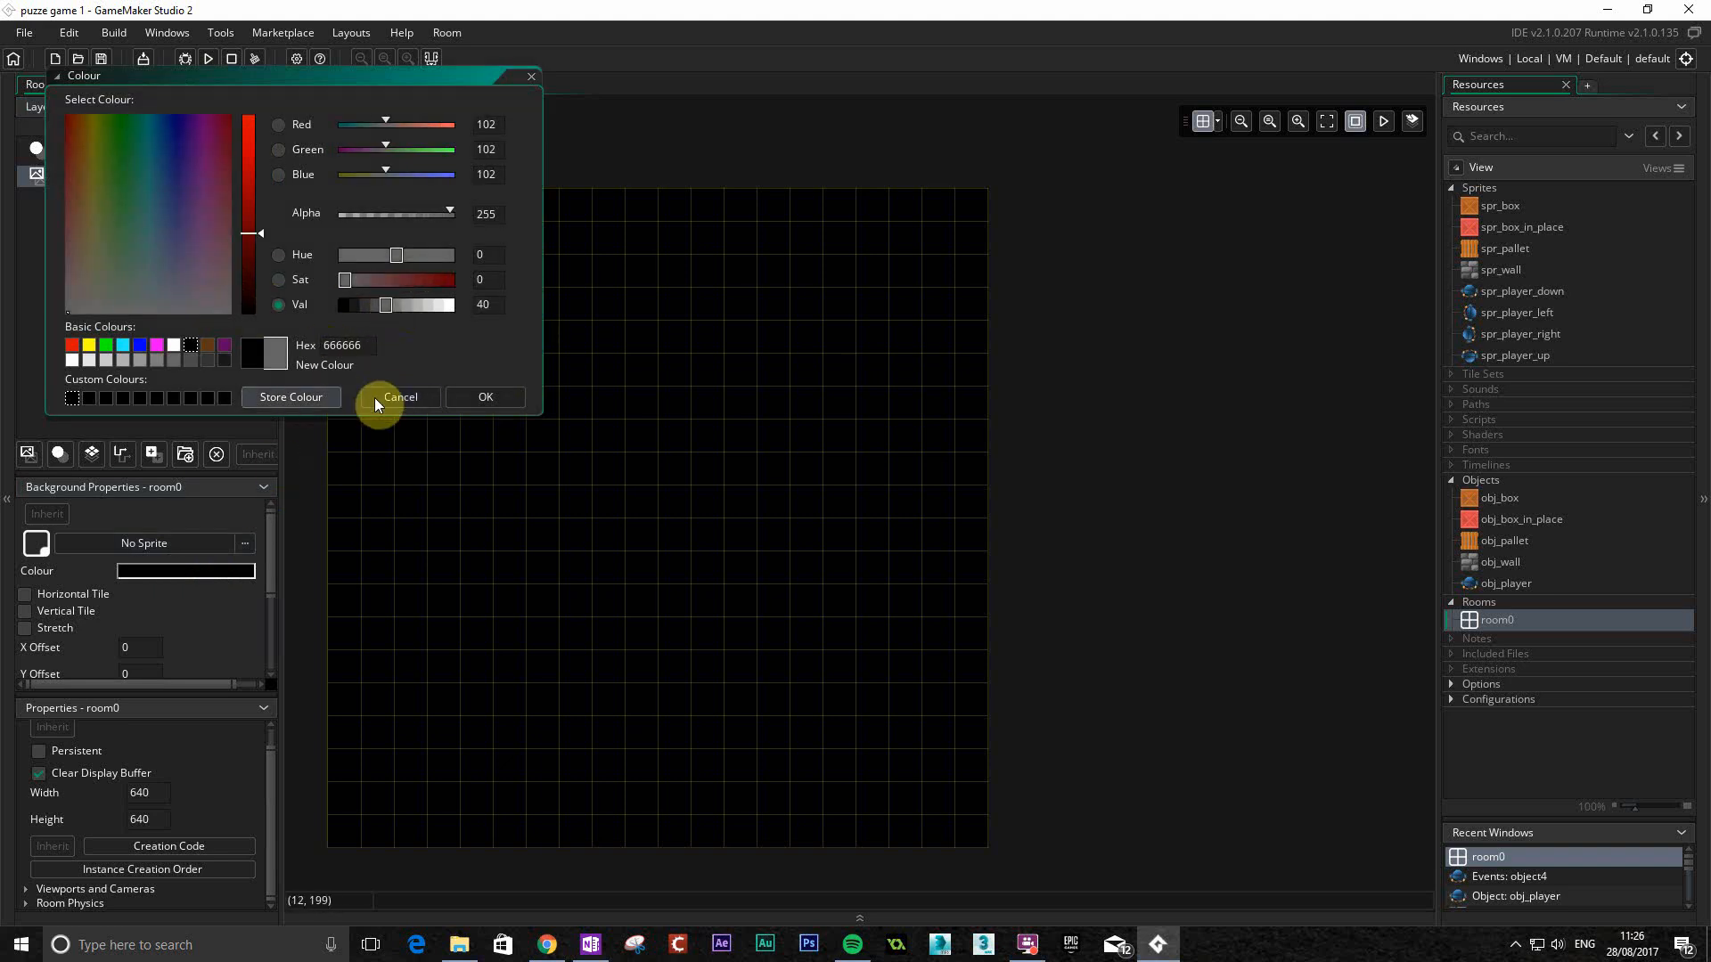
left_click(484, 396)
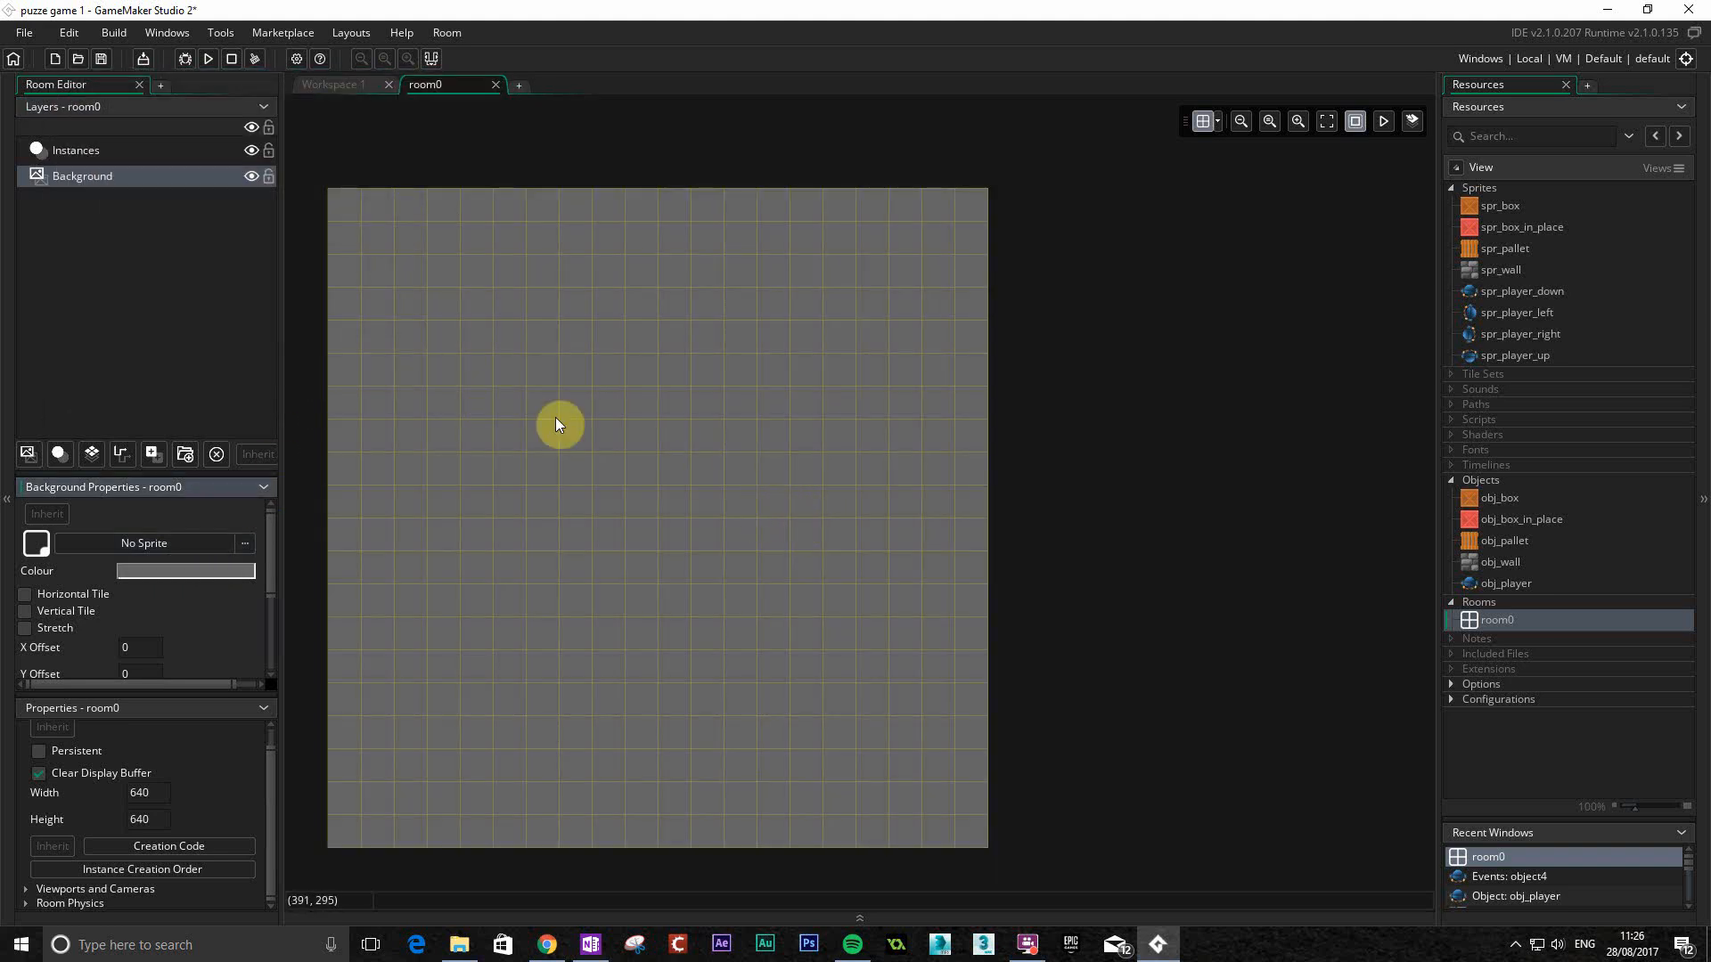
left_click(72, 150)
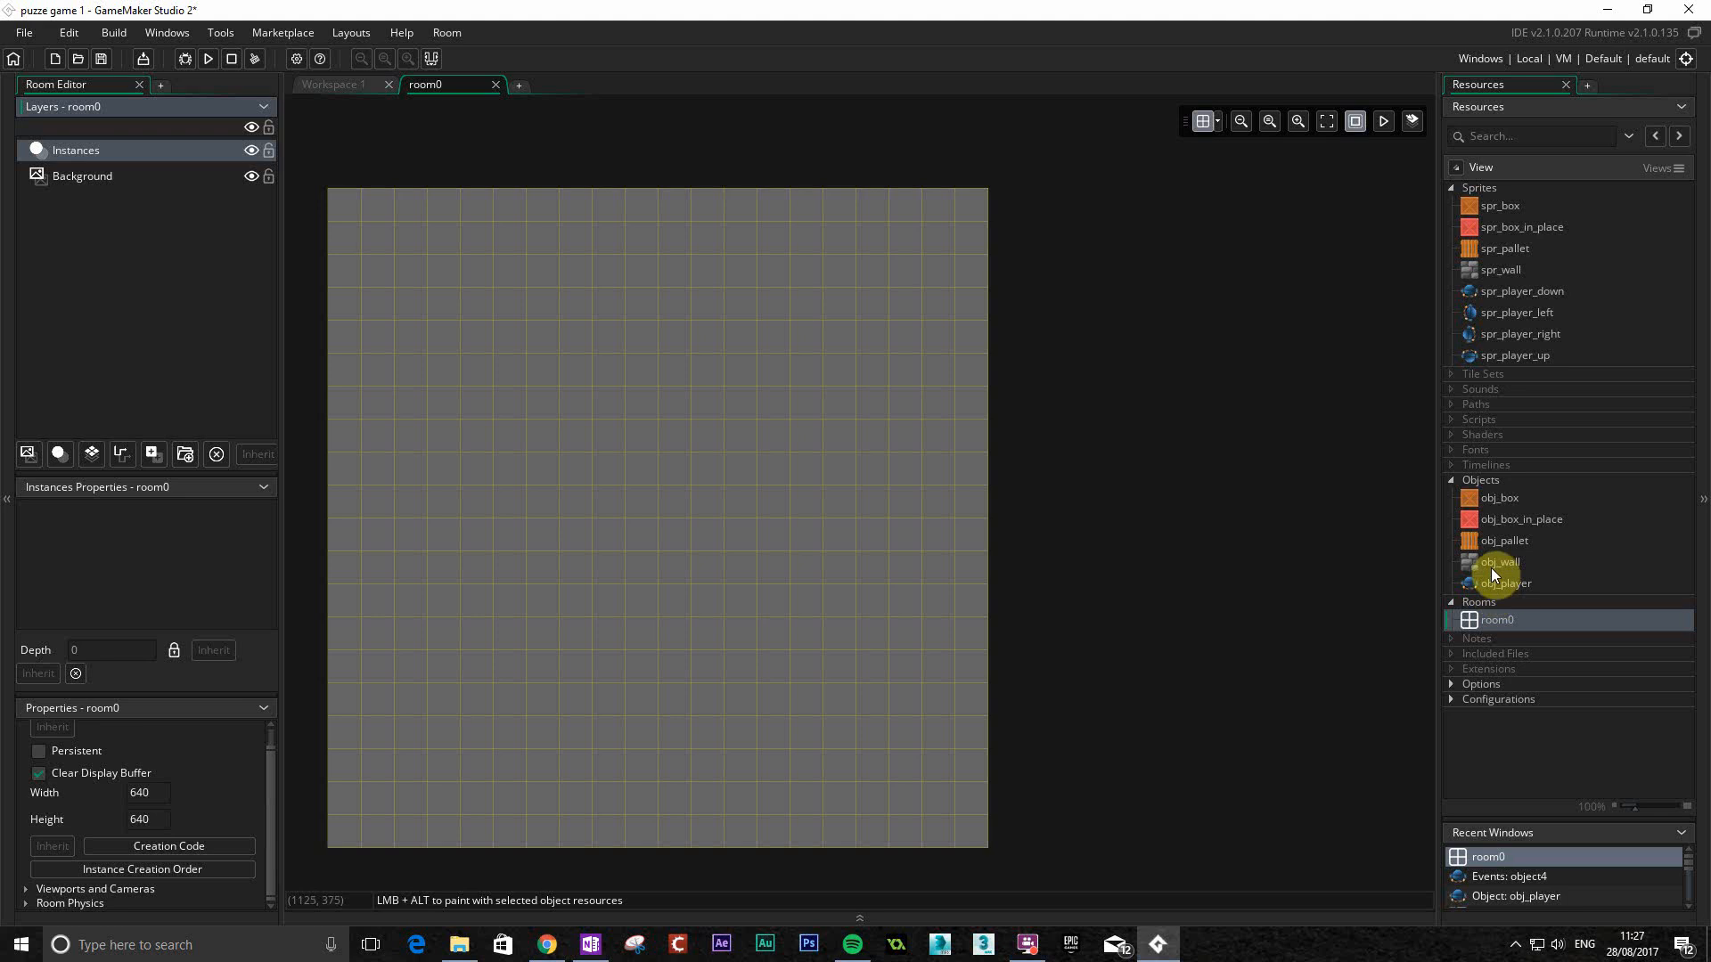
Rename the Instances layer of room0 to layer_player.
right_click(105, 149)
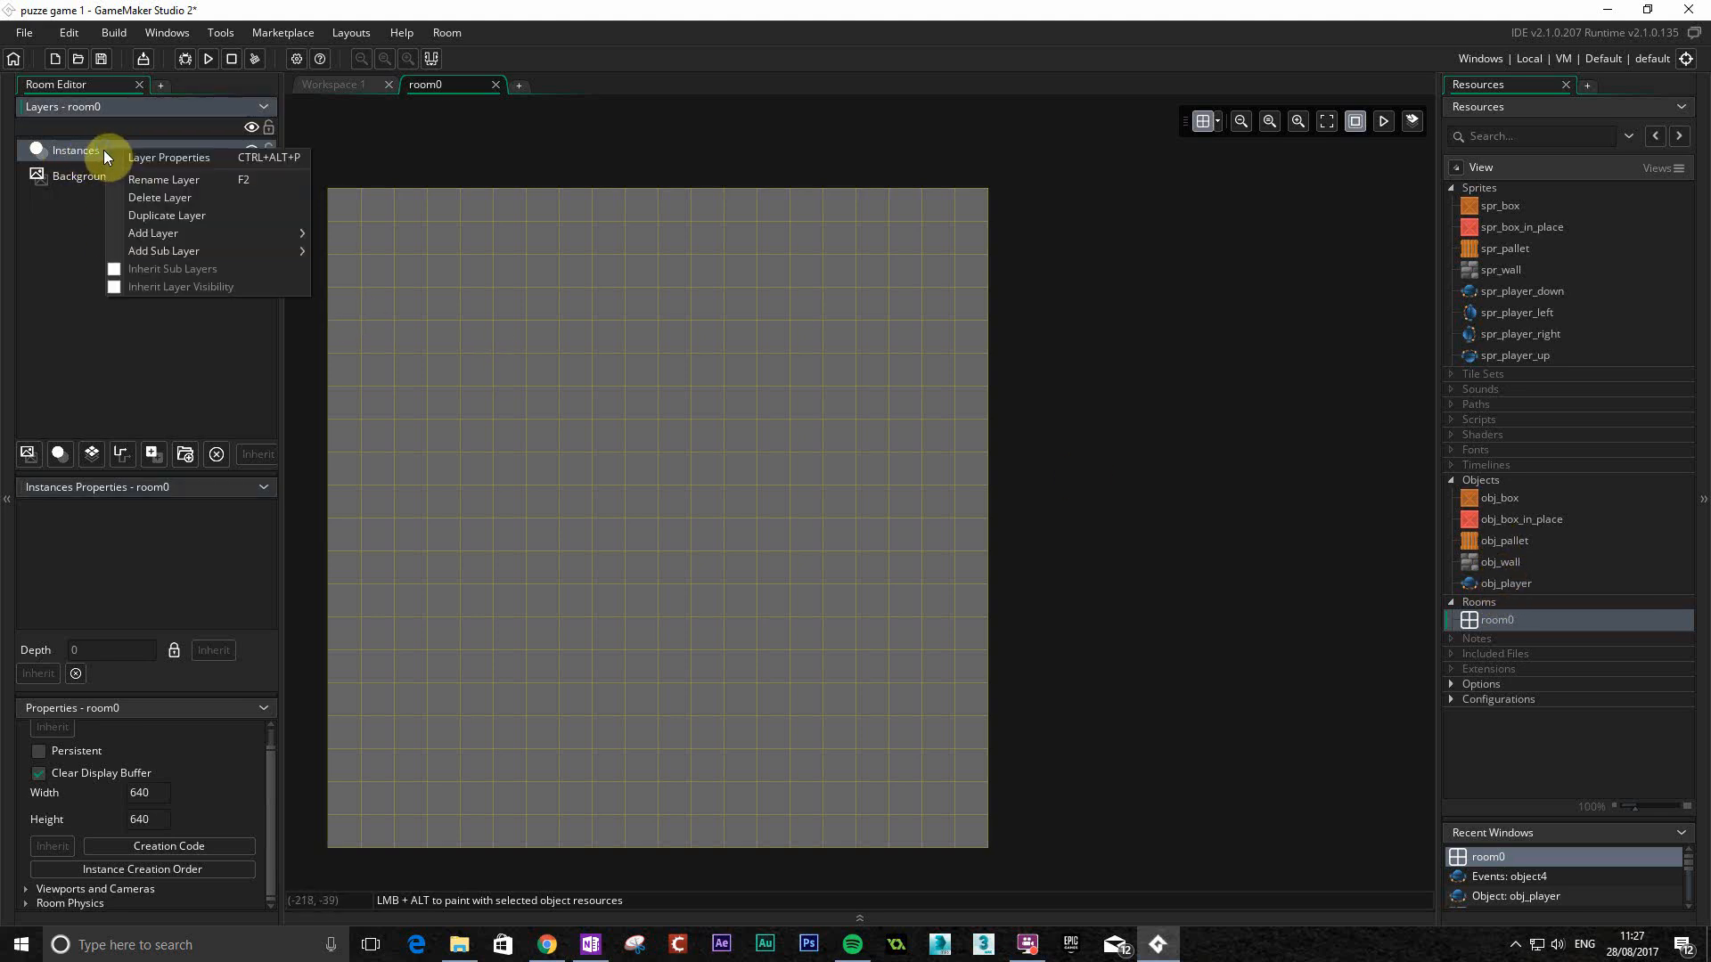
left_click(151, 179)
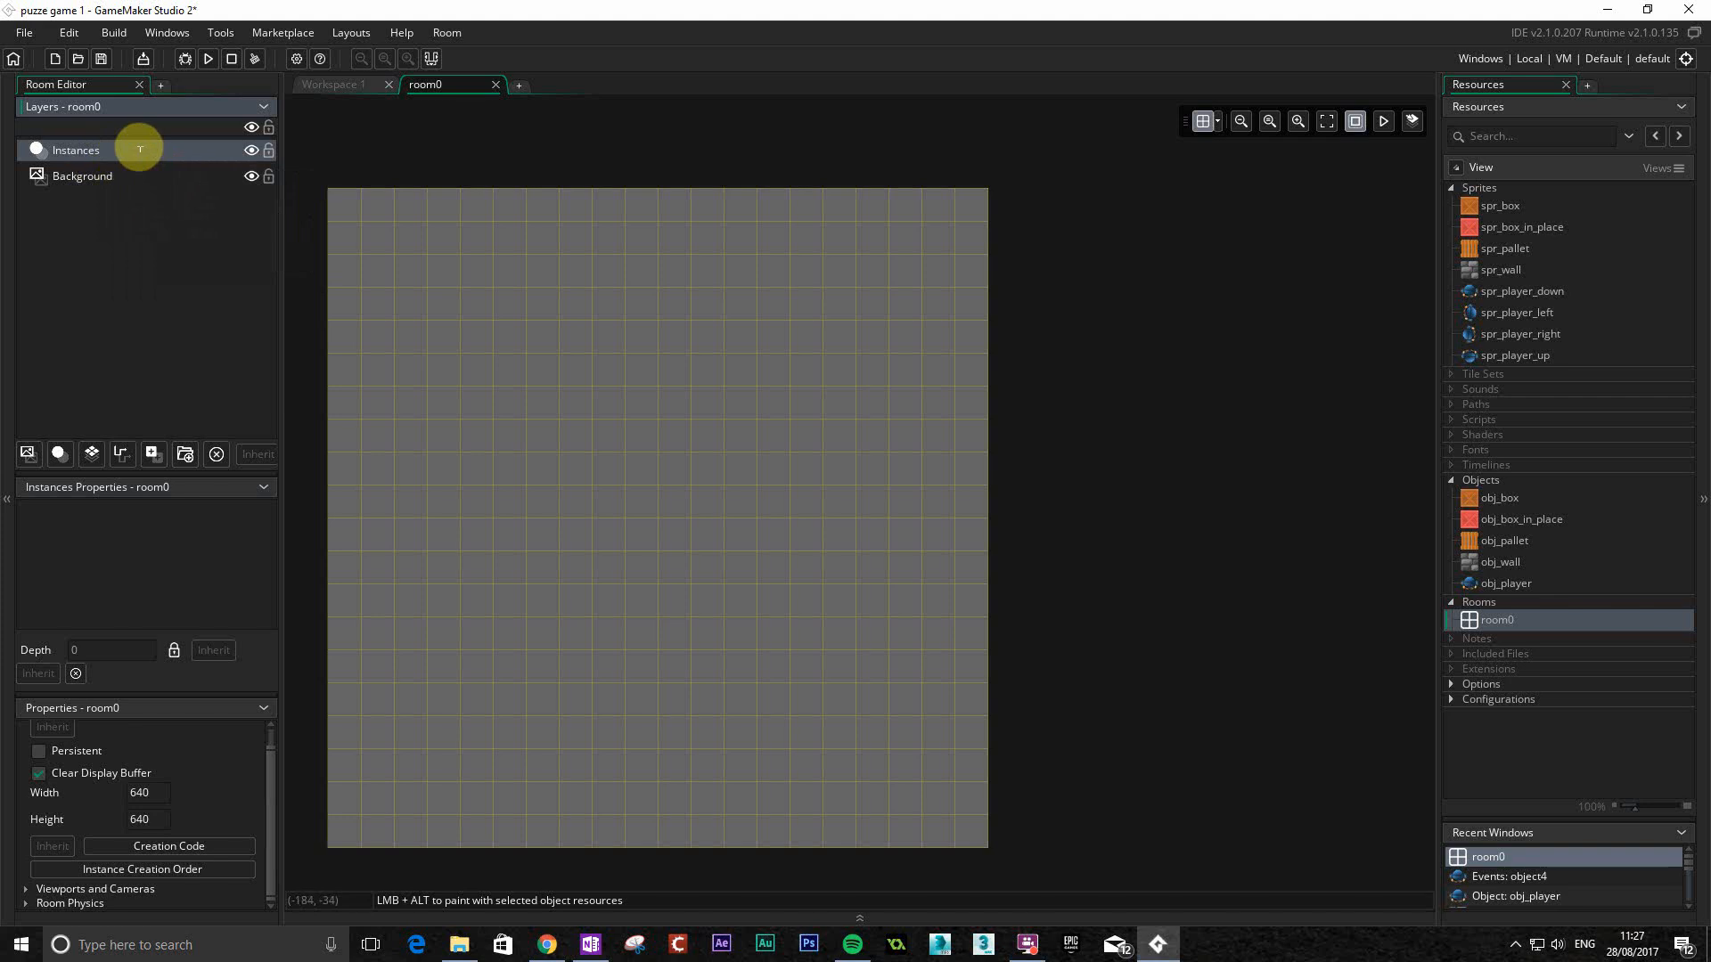
key("BackSpace")
key("BackSpace")
key("BackSpace")
key("BackSpace")
key("BackSpace")
key("BackSpace")
key("BackSpace")
key("BackSpace")
key("BackSpace")
type("player")
key("Home")
type("layer_")
left_click(135, 287)
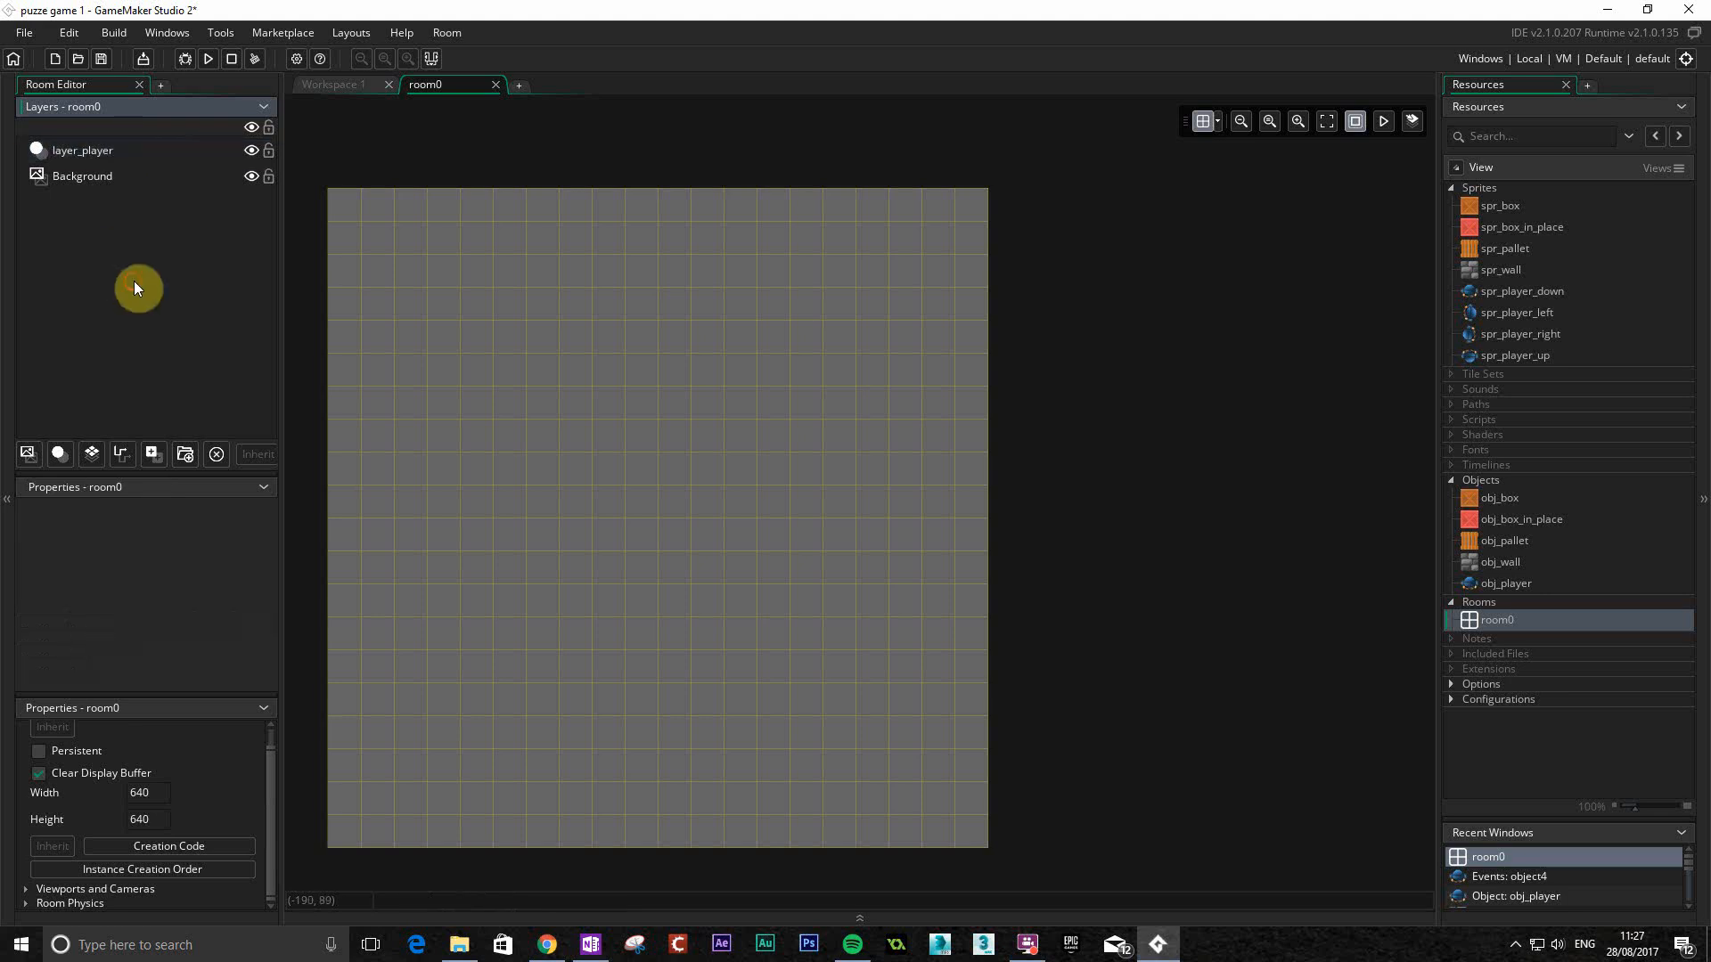
Add a new instance layer to room0 and name it layer_walls.
left_click(66, 453)
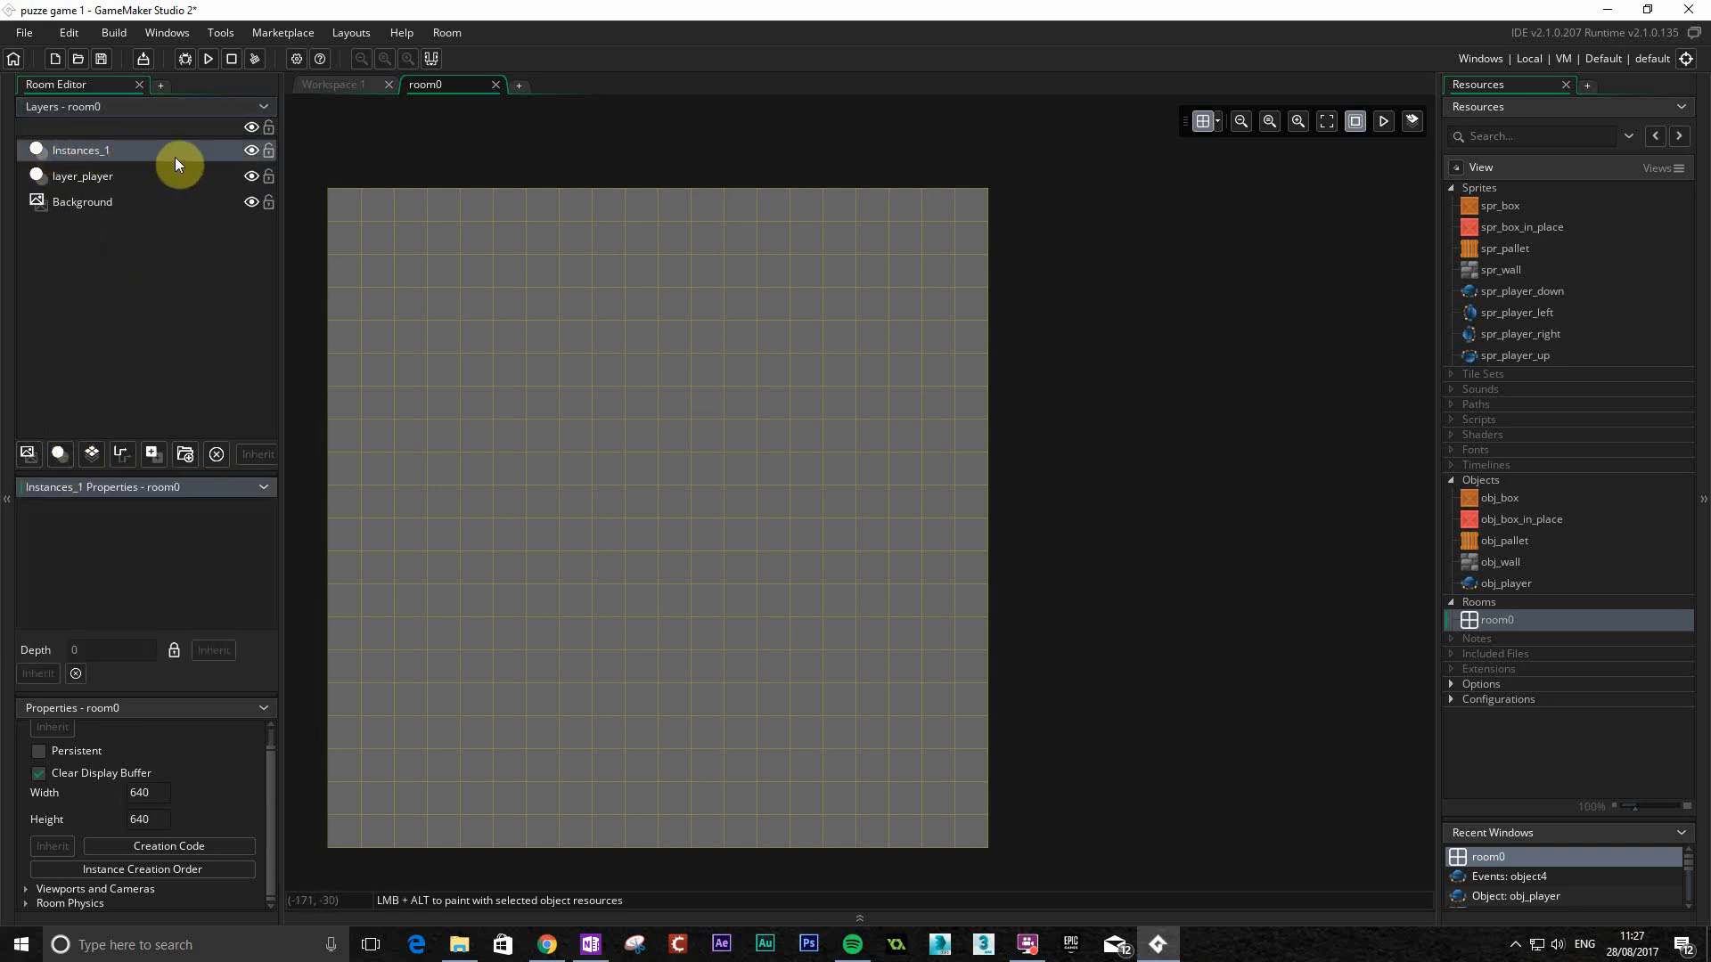
right_click(99, 148)
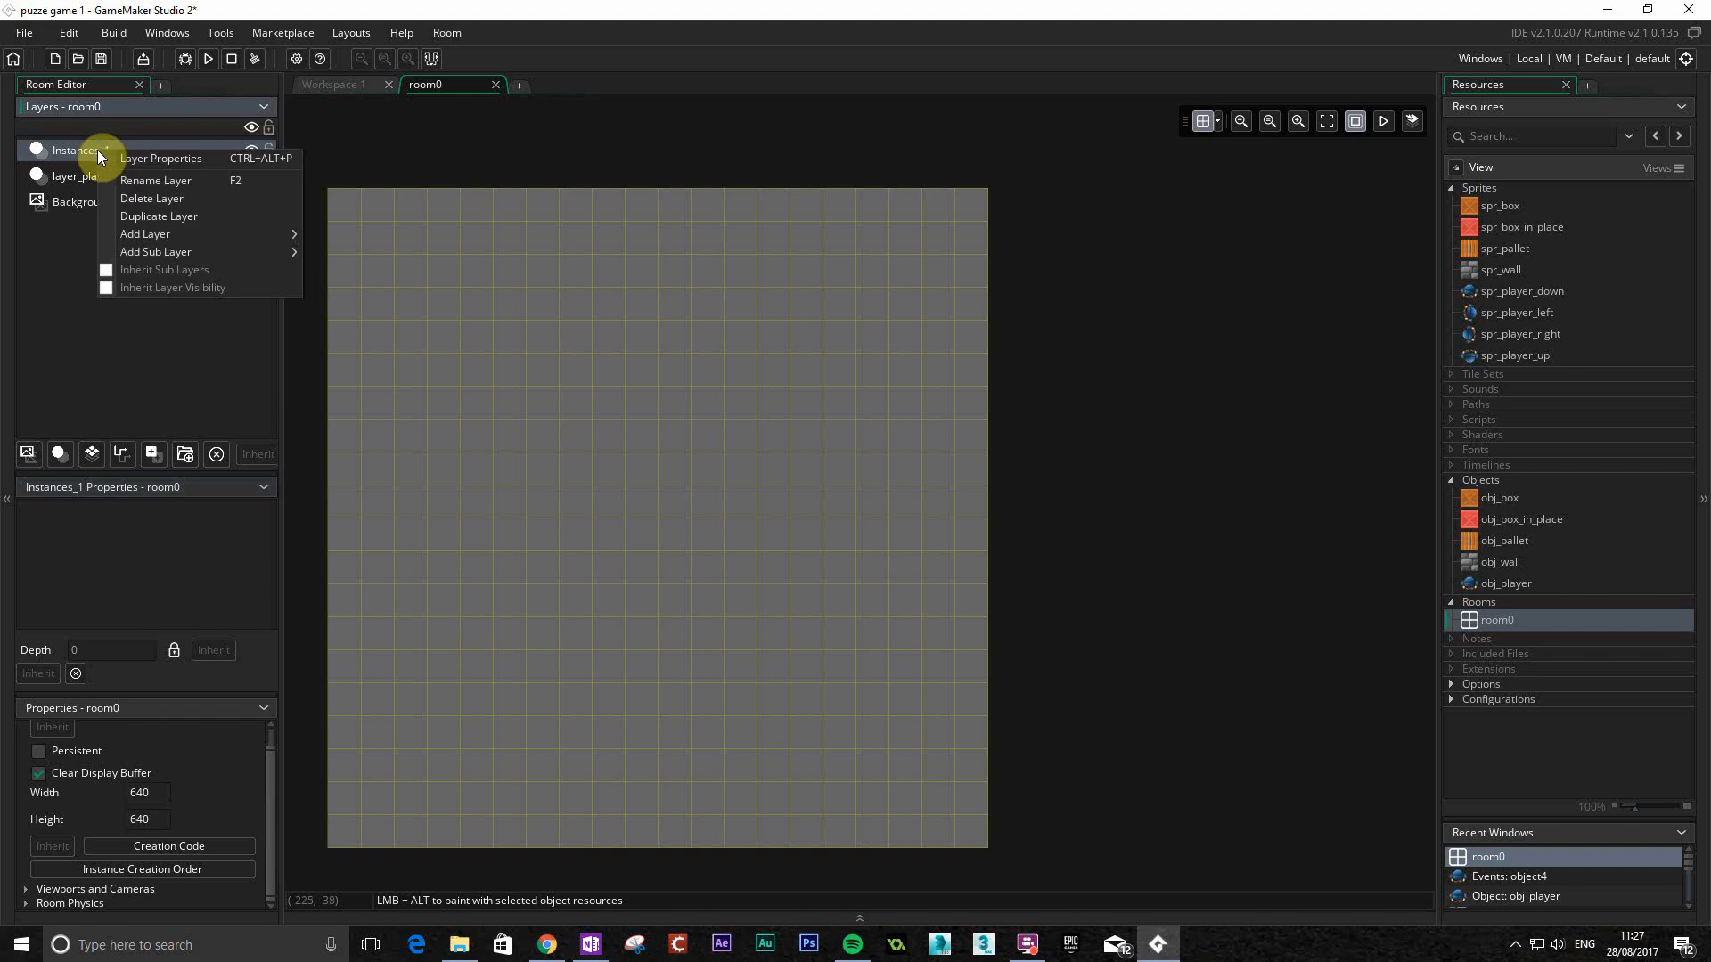
left_click(148, 181)
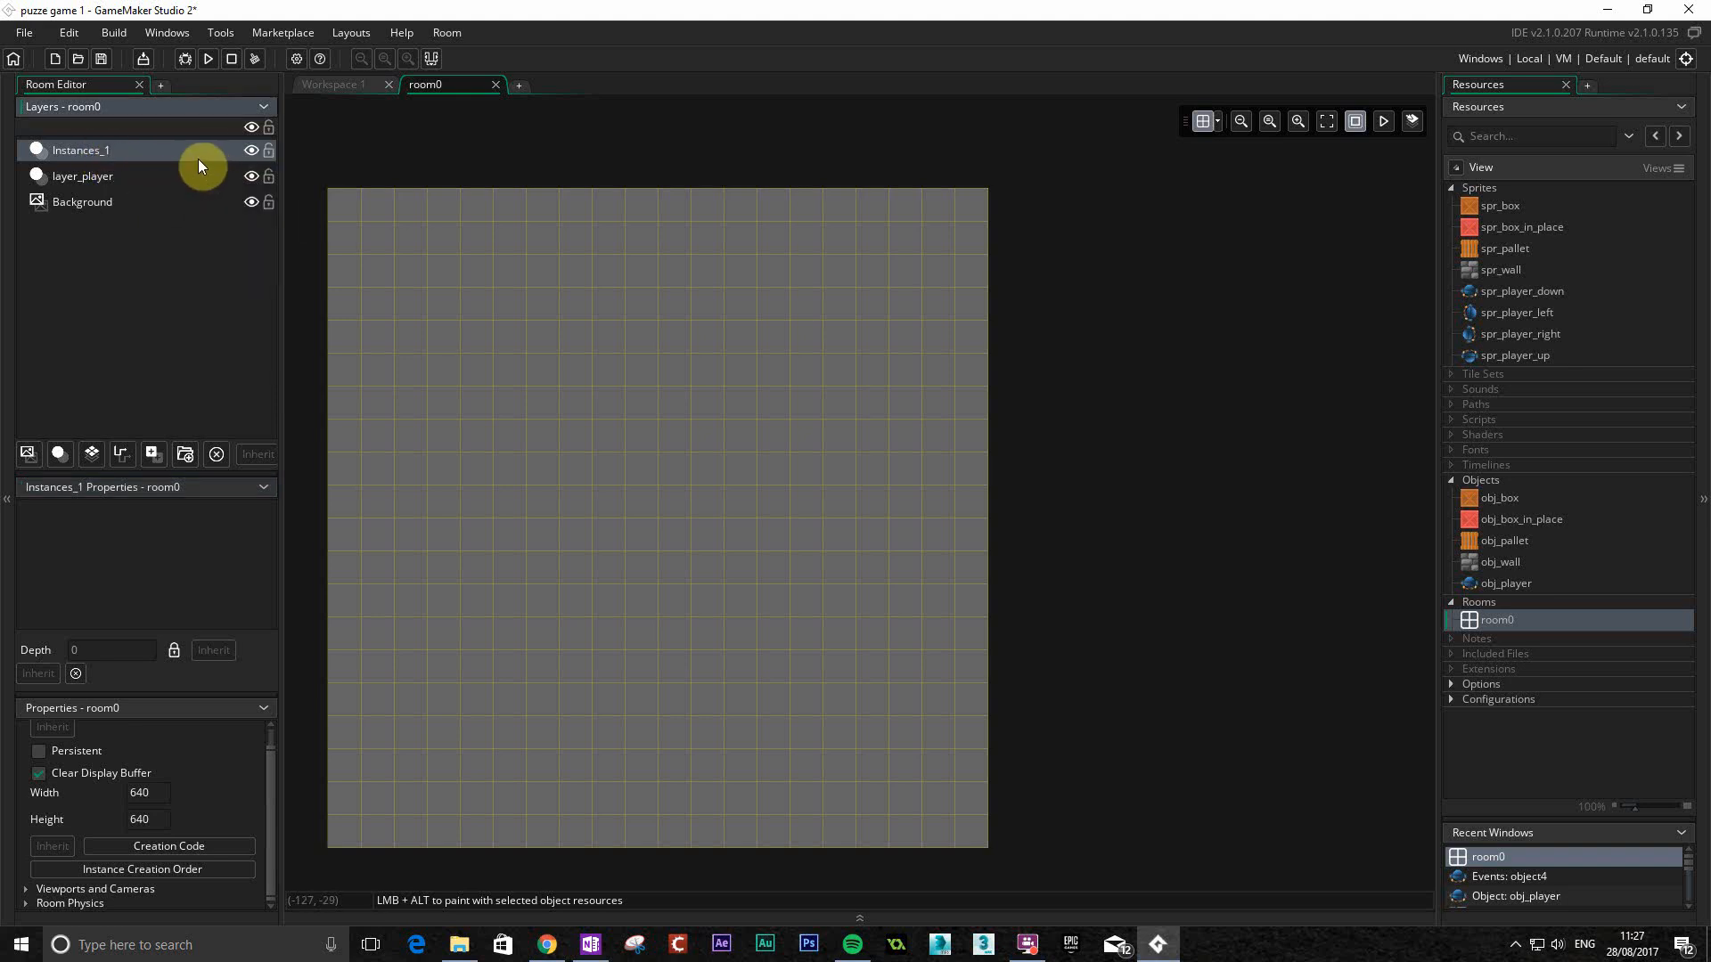
key("ctrl+a")
key("BackSpace")
type("layer_walls")
left_click(158, 281)
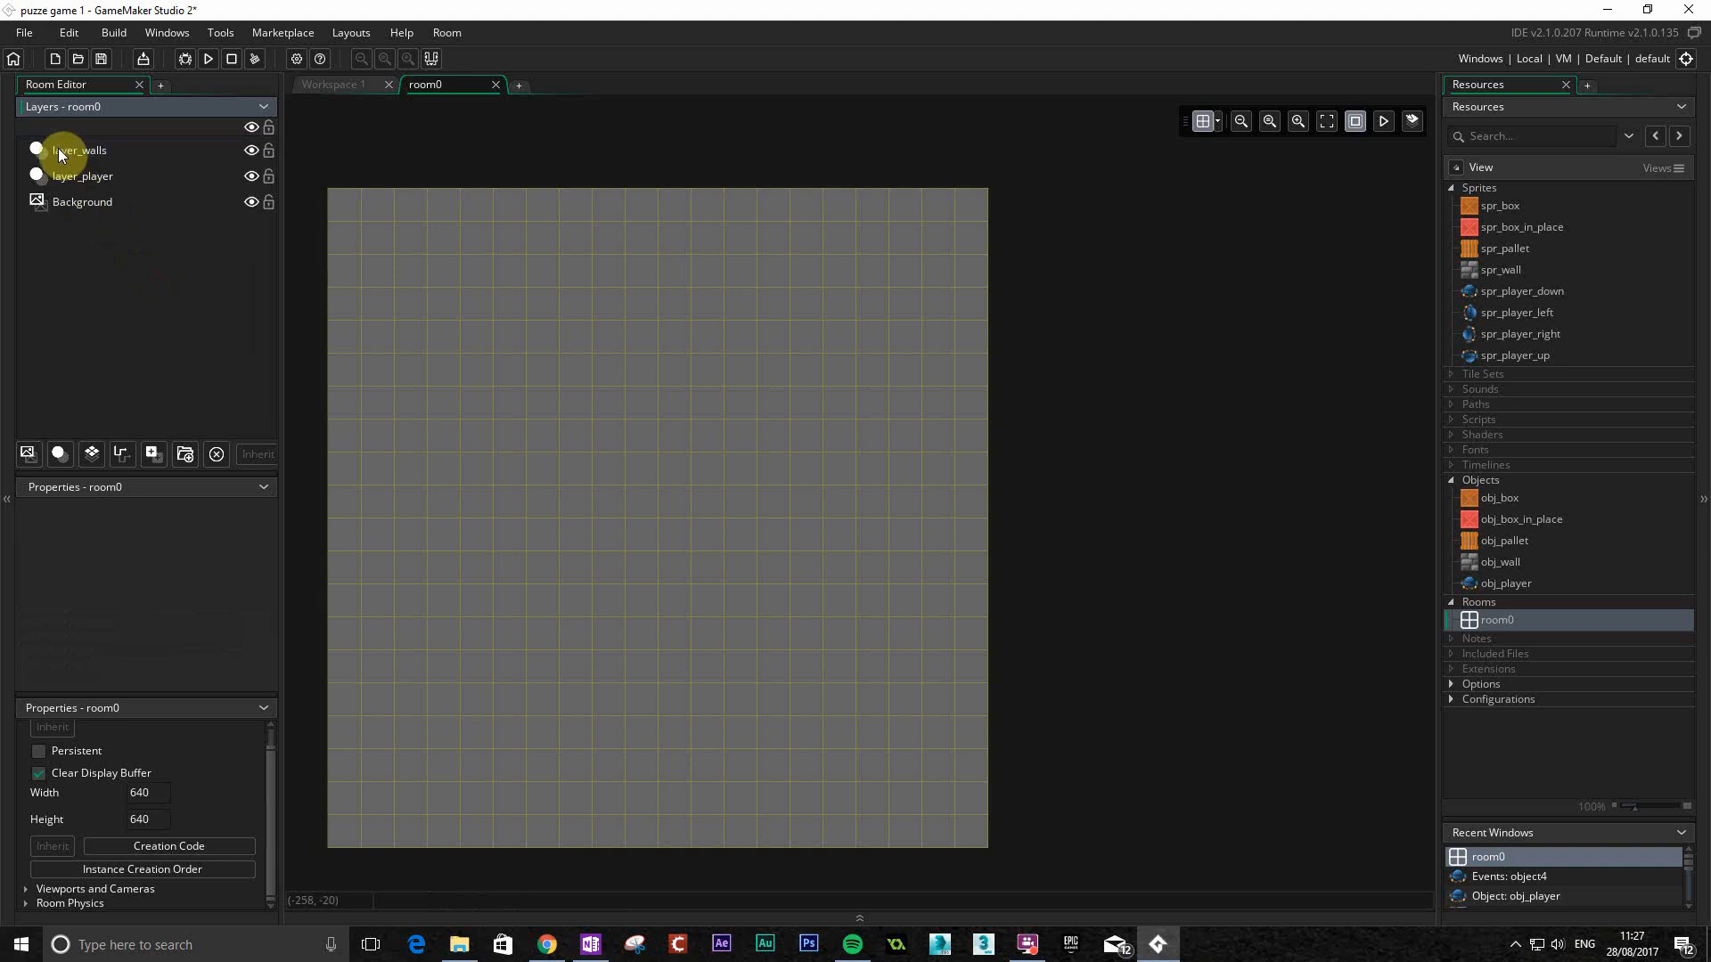
Add another instance layer to room0 and name it layer_pallet.
left_click(68, 458)
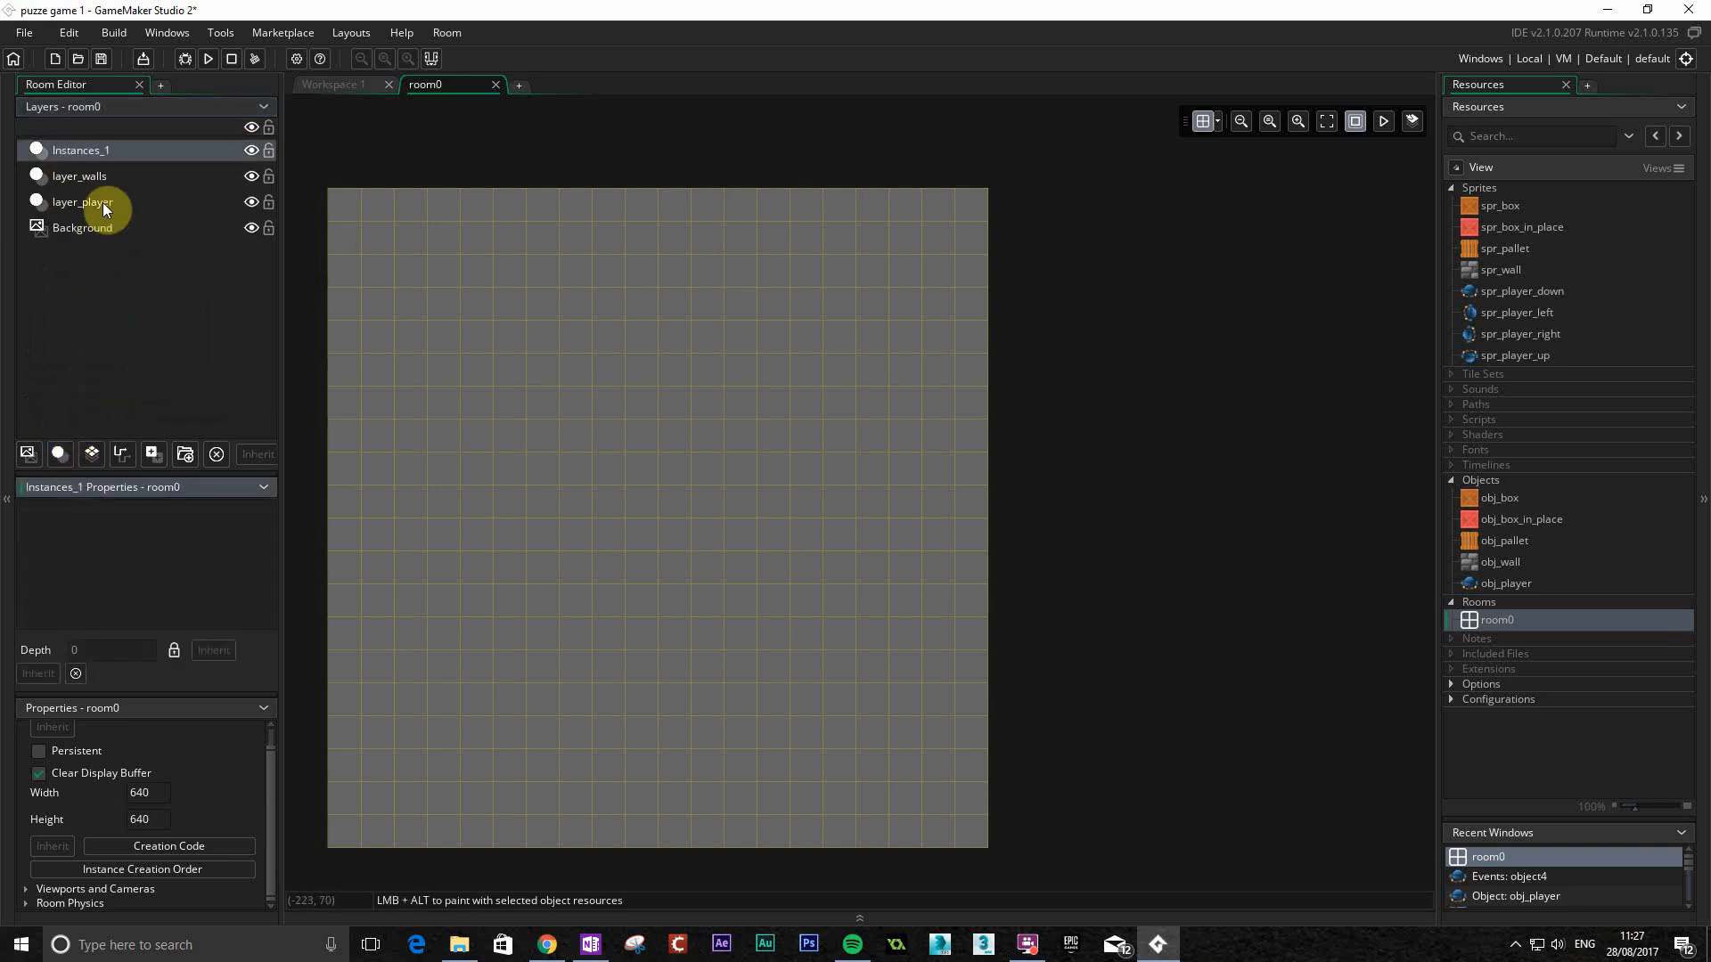
left_click(127, 146)
right_click(100, 146)
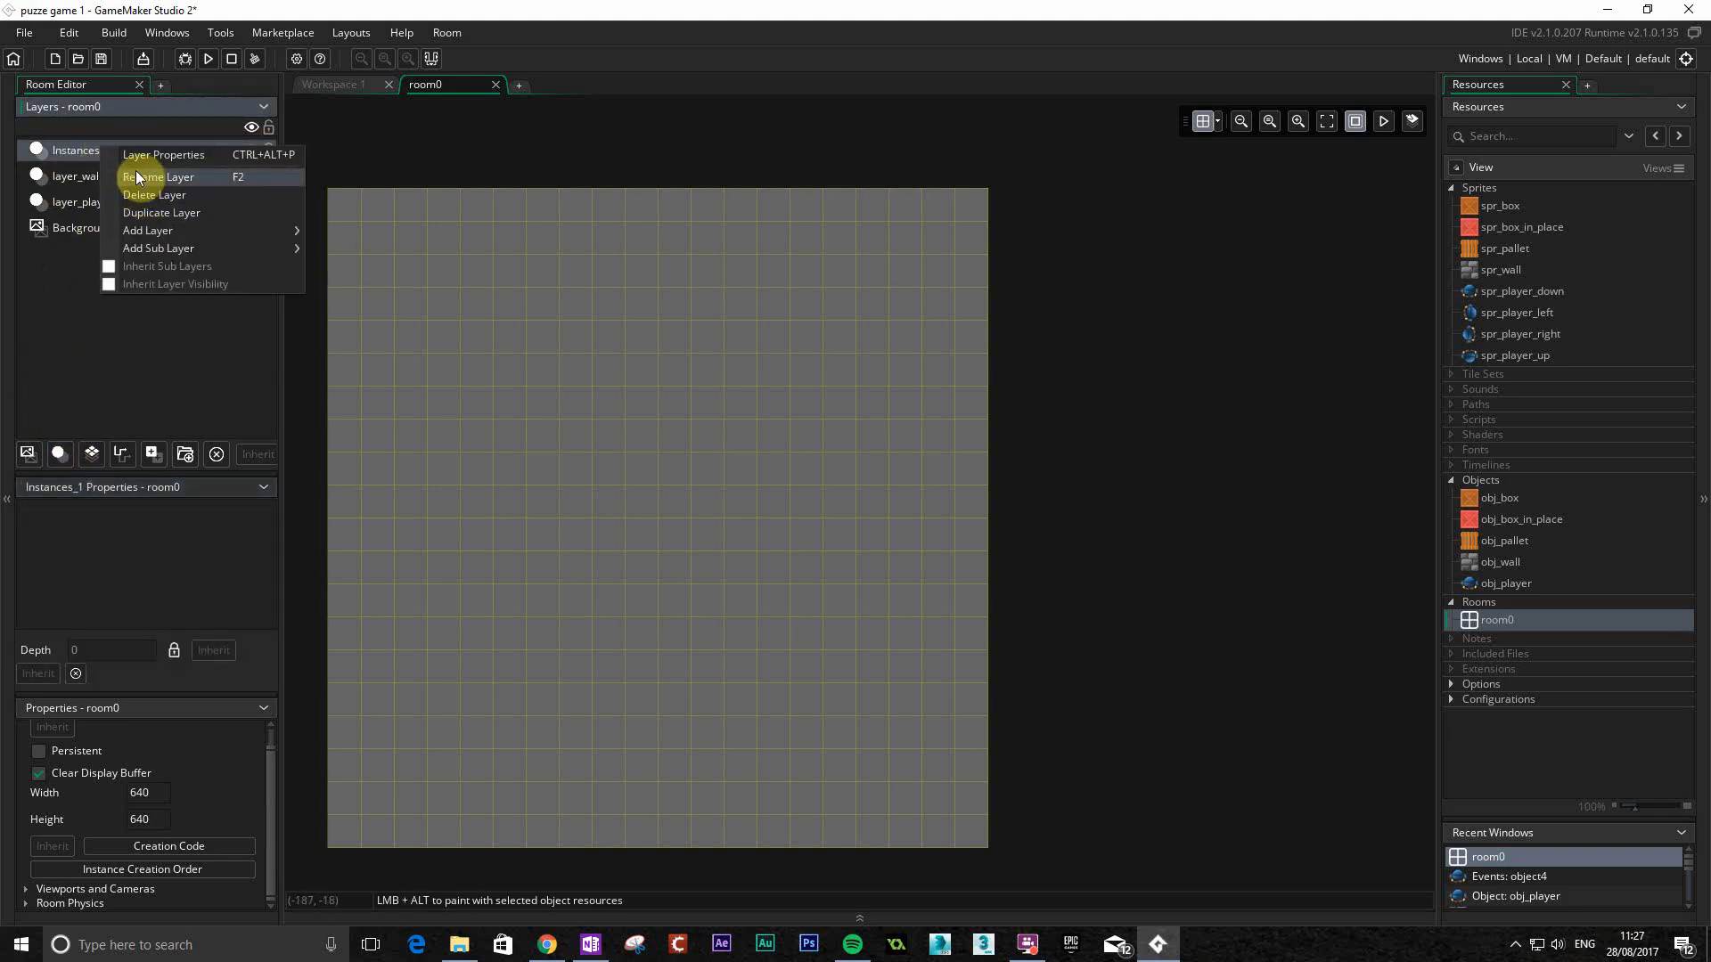
left_click(134, 145)
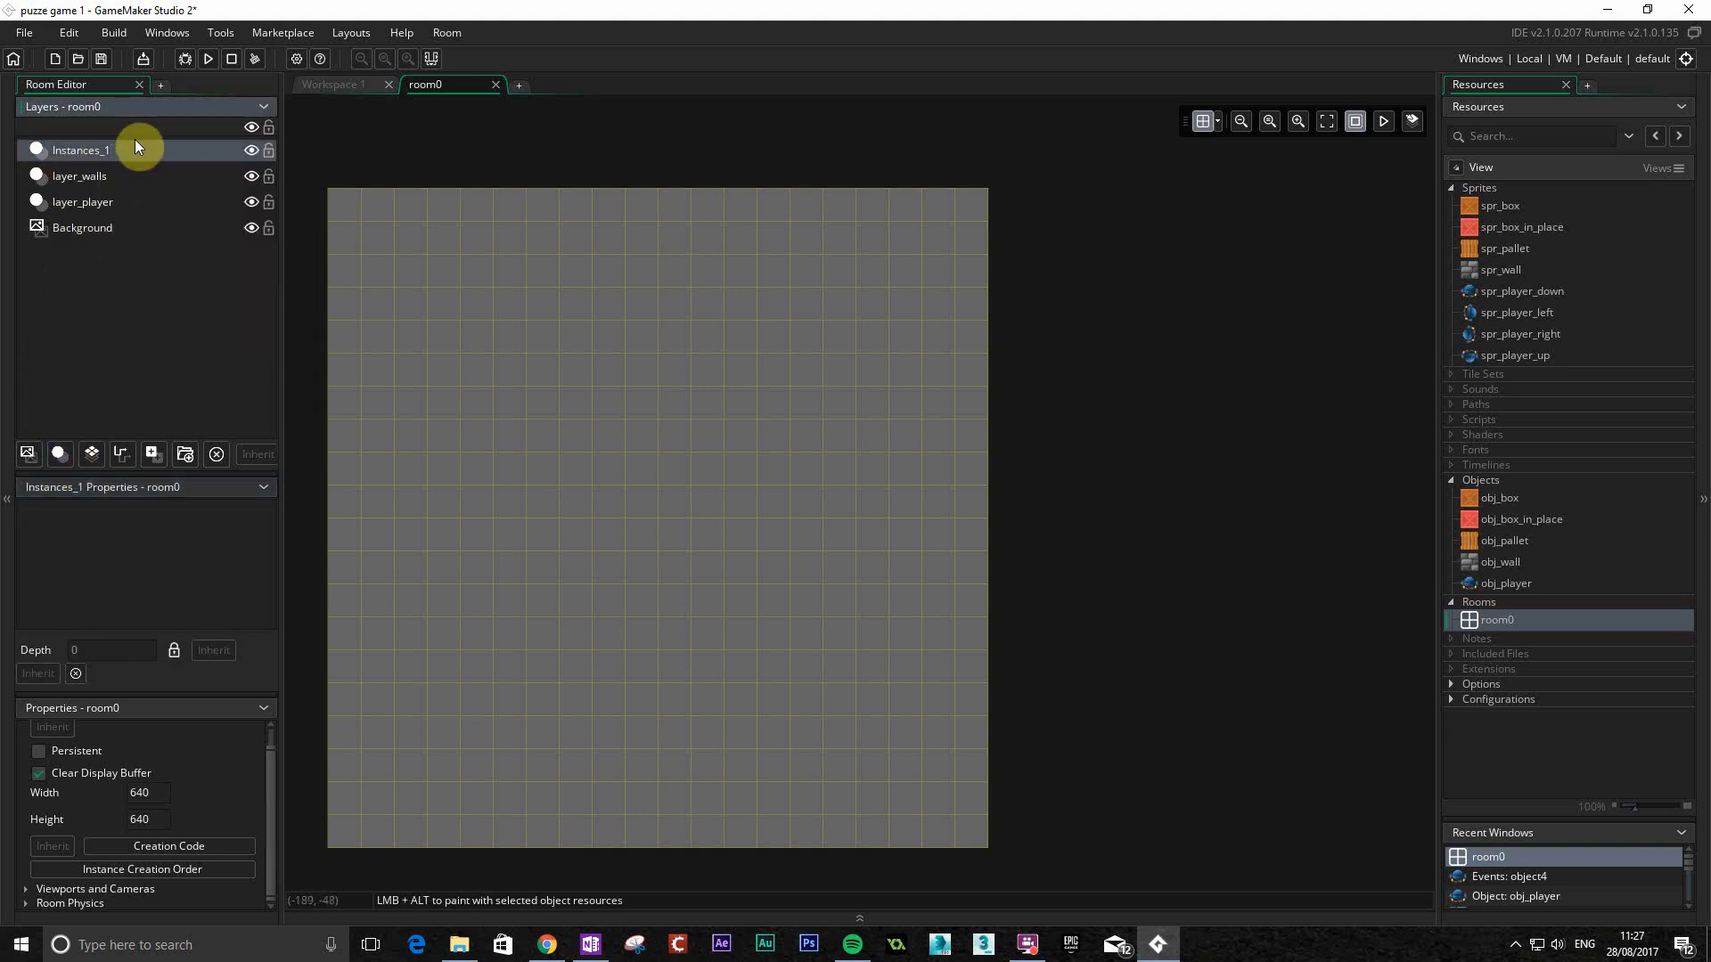
double_click(135, 142)
type("layer_pallet")
left_click(149, 290)
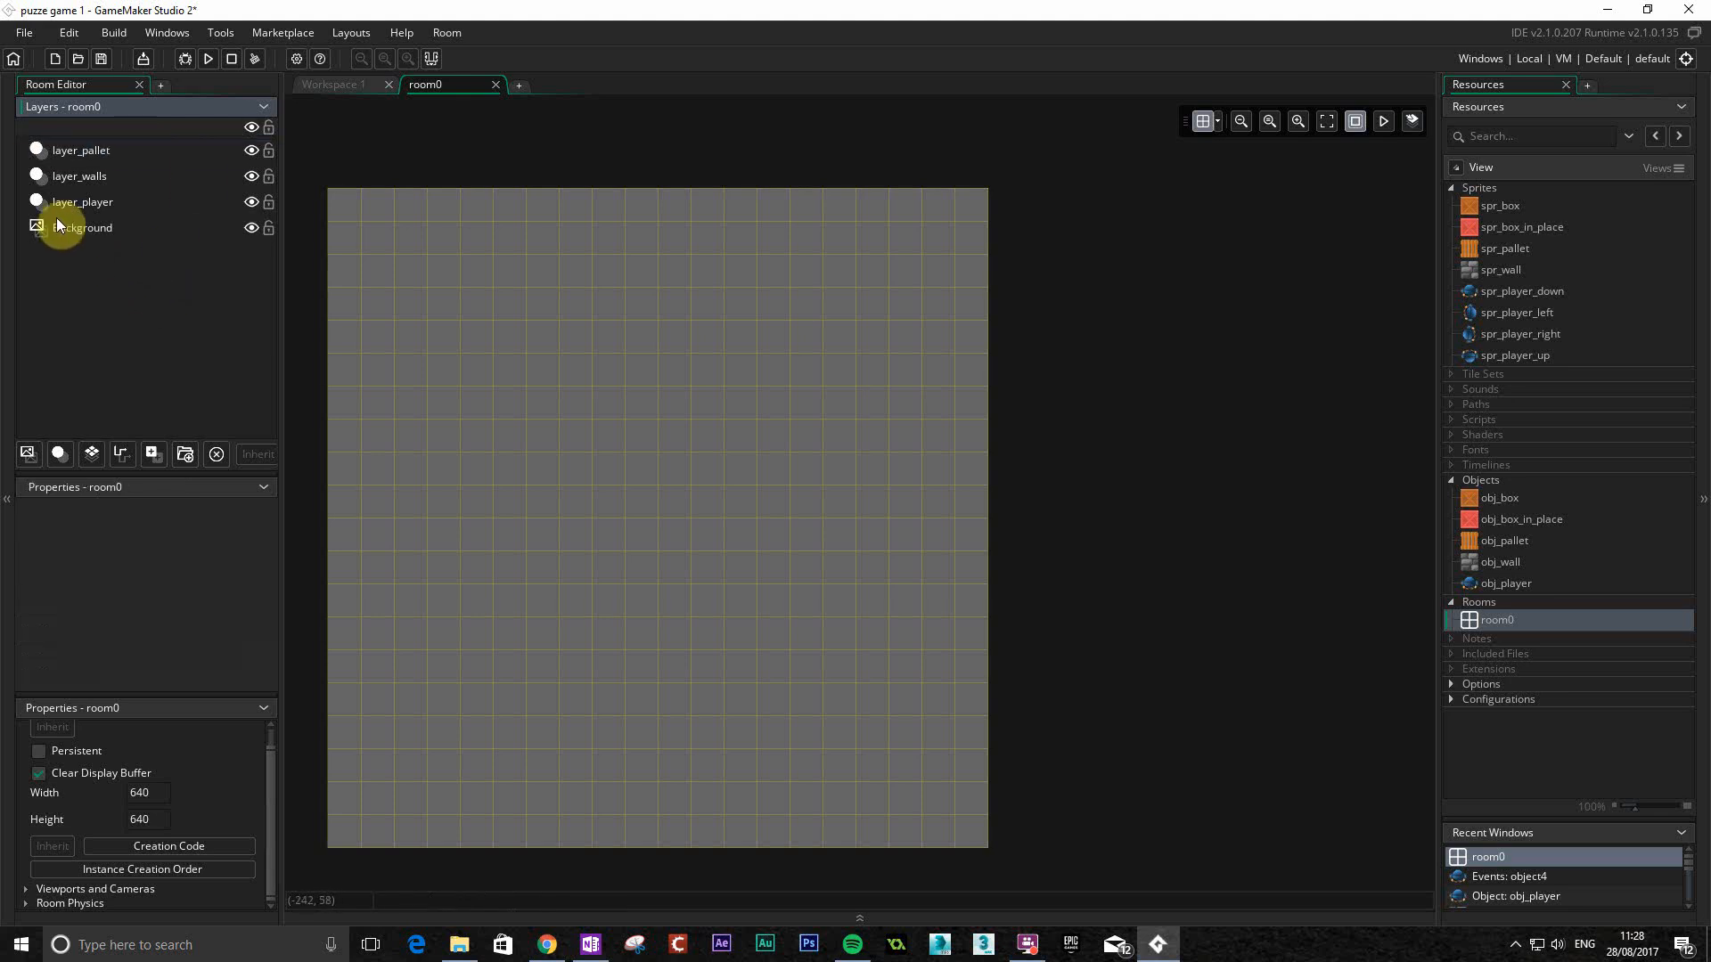
Reorder the instance layers so layer_player is on top, followed by layer_walls, with layer_pallet just above Background.
left_click_drag(68, 201, 84, 145)
left_click(84, 176)
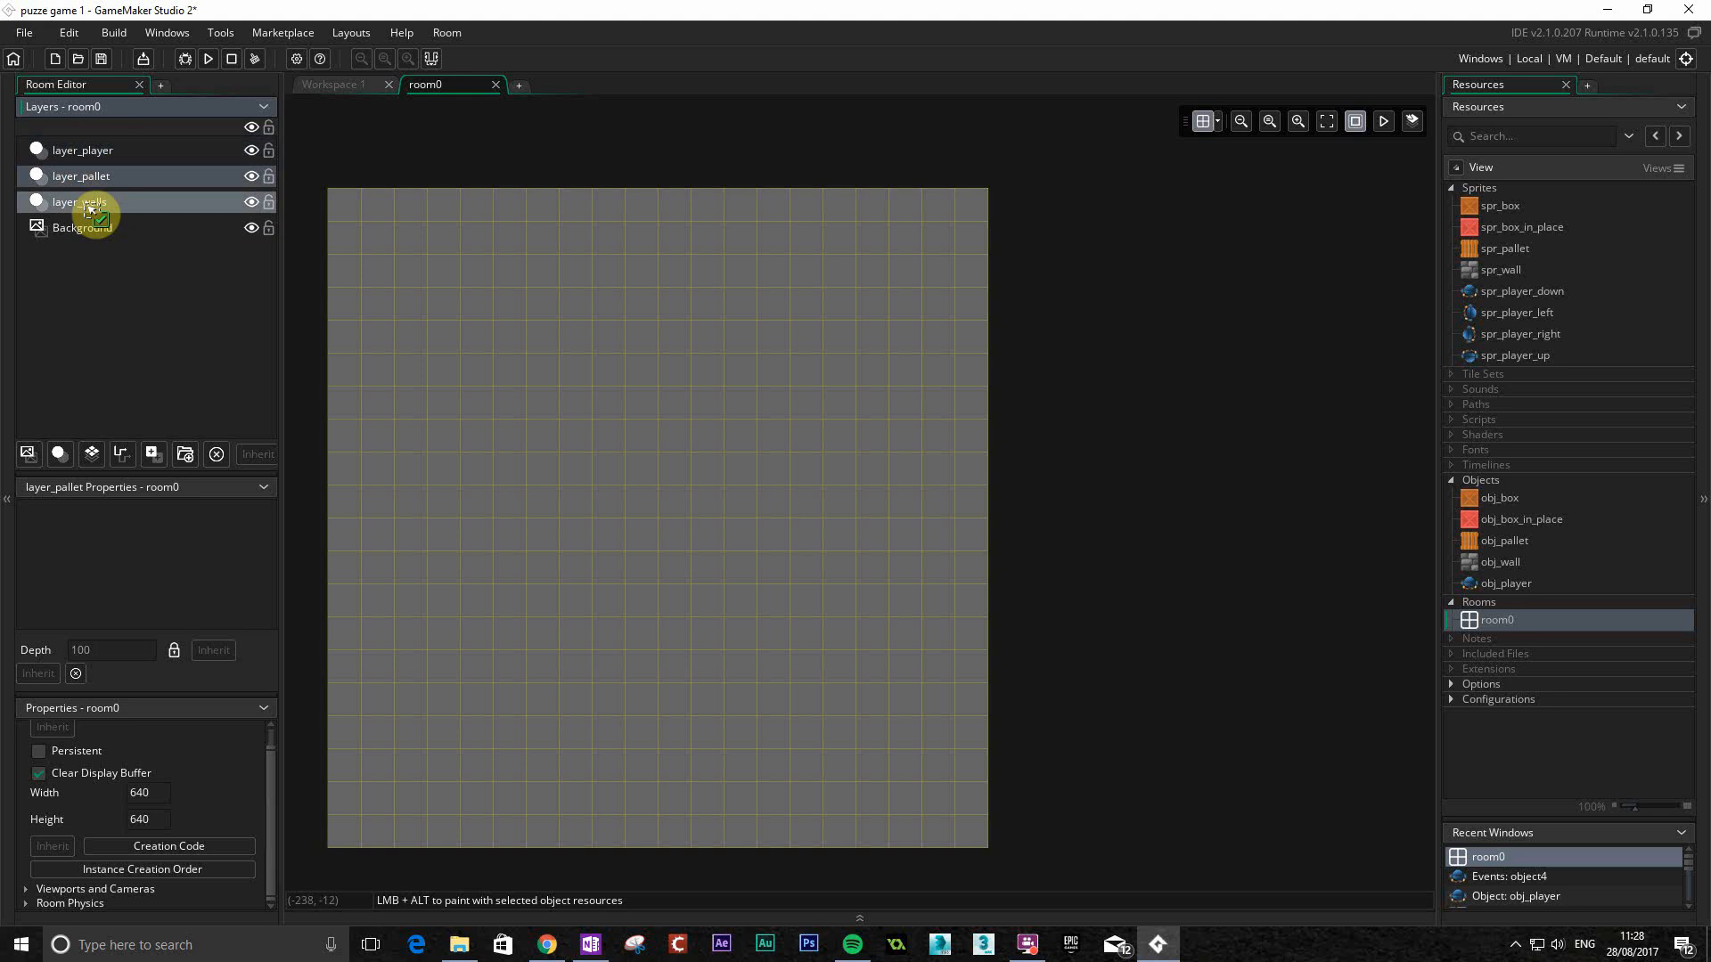
mouse_move(79, 188)
left_mouse_down()
mouse_move(77, 222)
mouse_move(73, 175)
left_mouse_up()
left_click(114, 204)
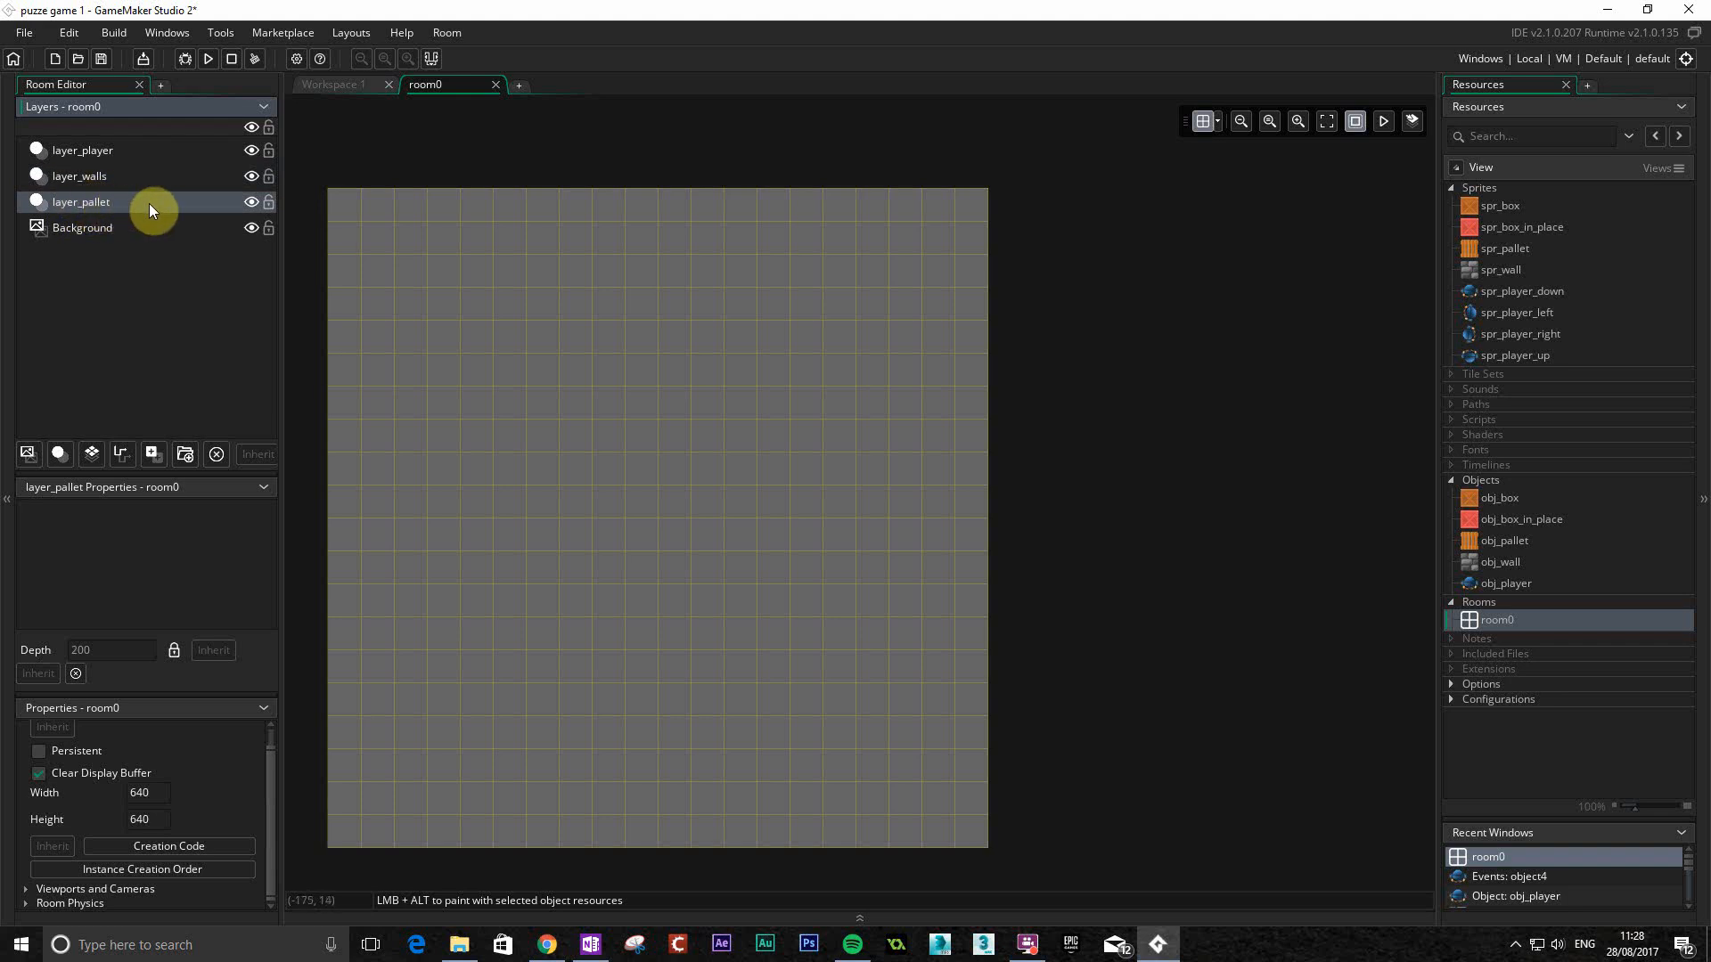
Rename the layer_walls layer to layer_wall_boxes.
right_click(98, 175)
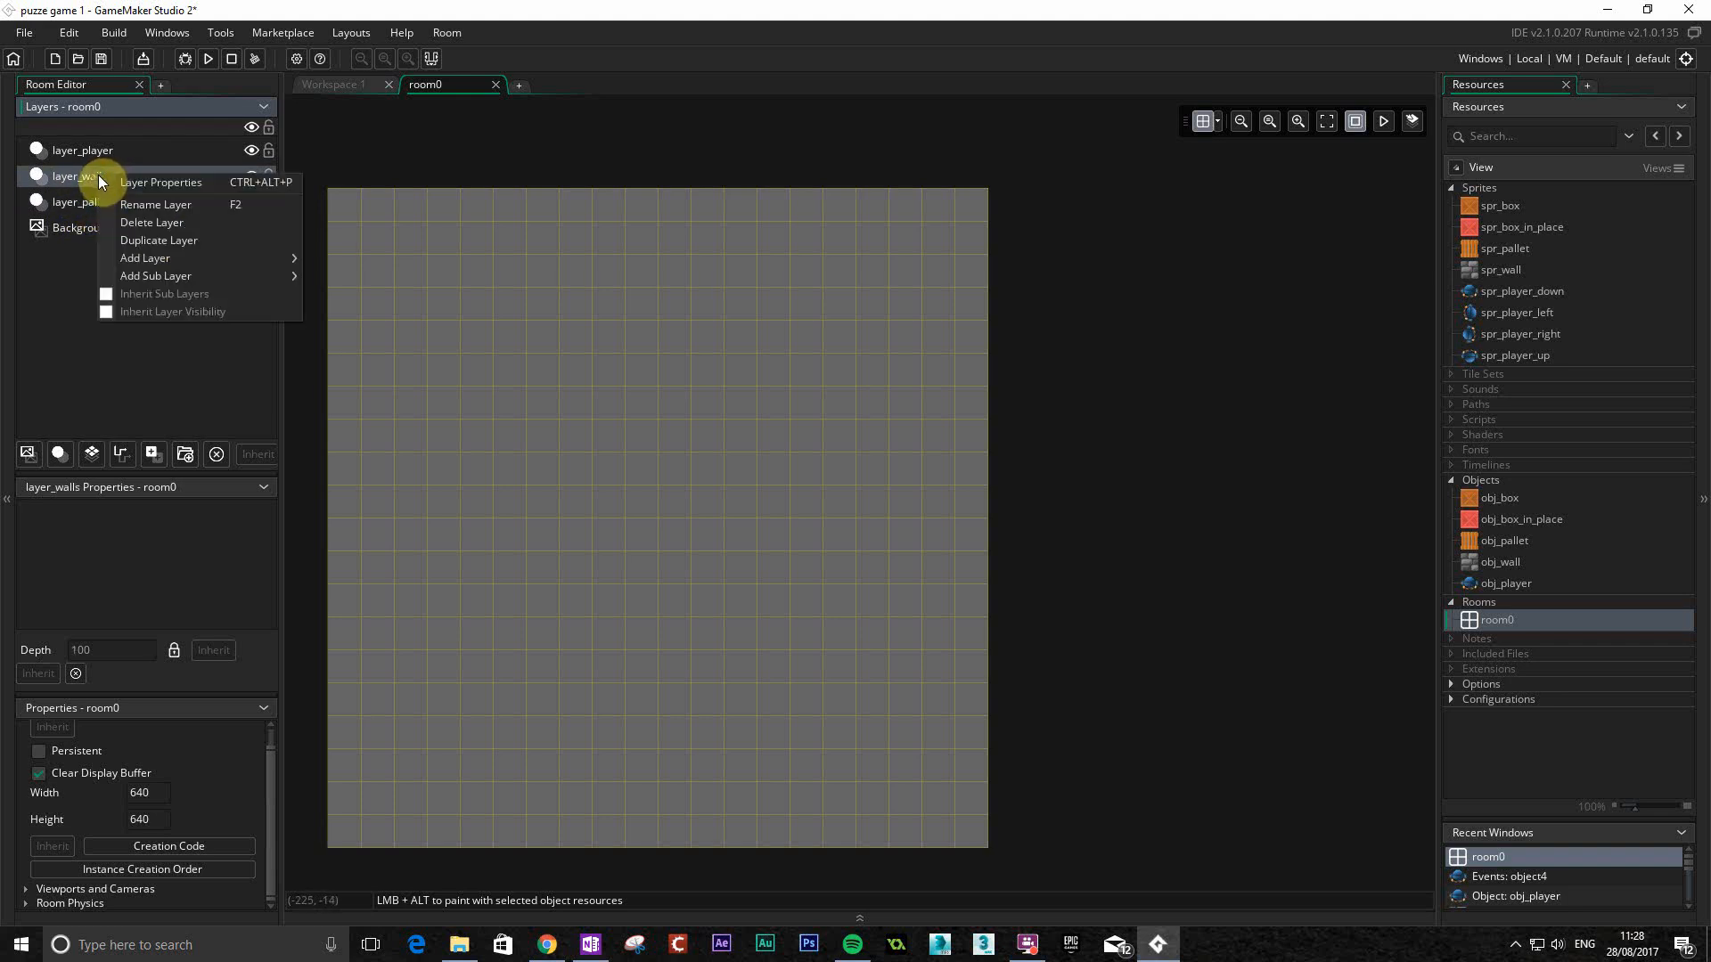
left_click(142, 204)
key("BackSpace")
key("BackSpace")
key("BackSpace")
key("BackSpace")
key("BackSpace")
key("BackSpace")
key("BackSpace")
key("BackSpace")
key("BackSpace")
key("BackSpace")
key("BackSpace")
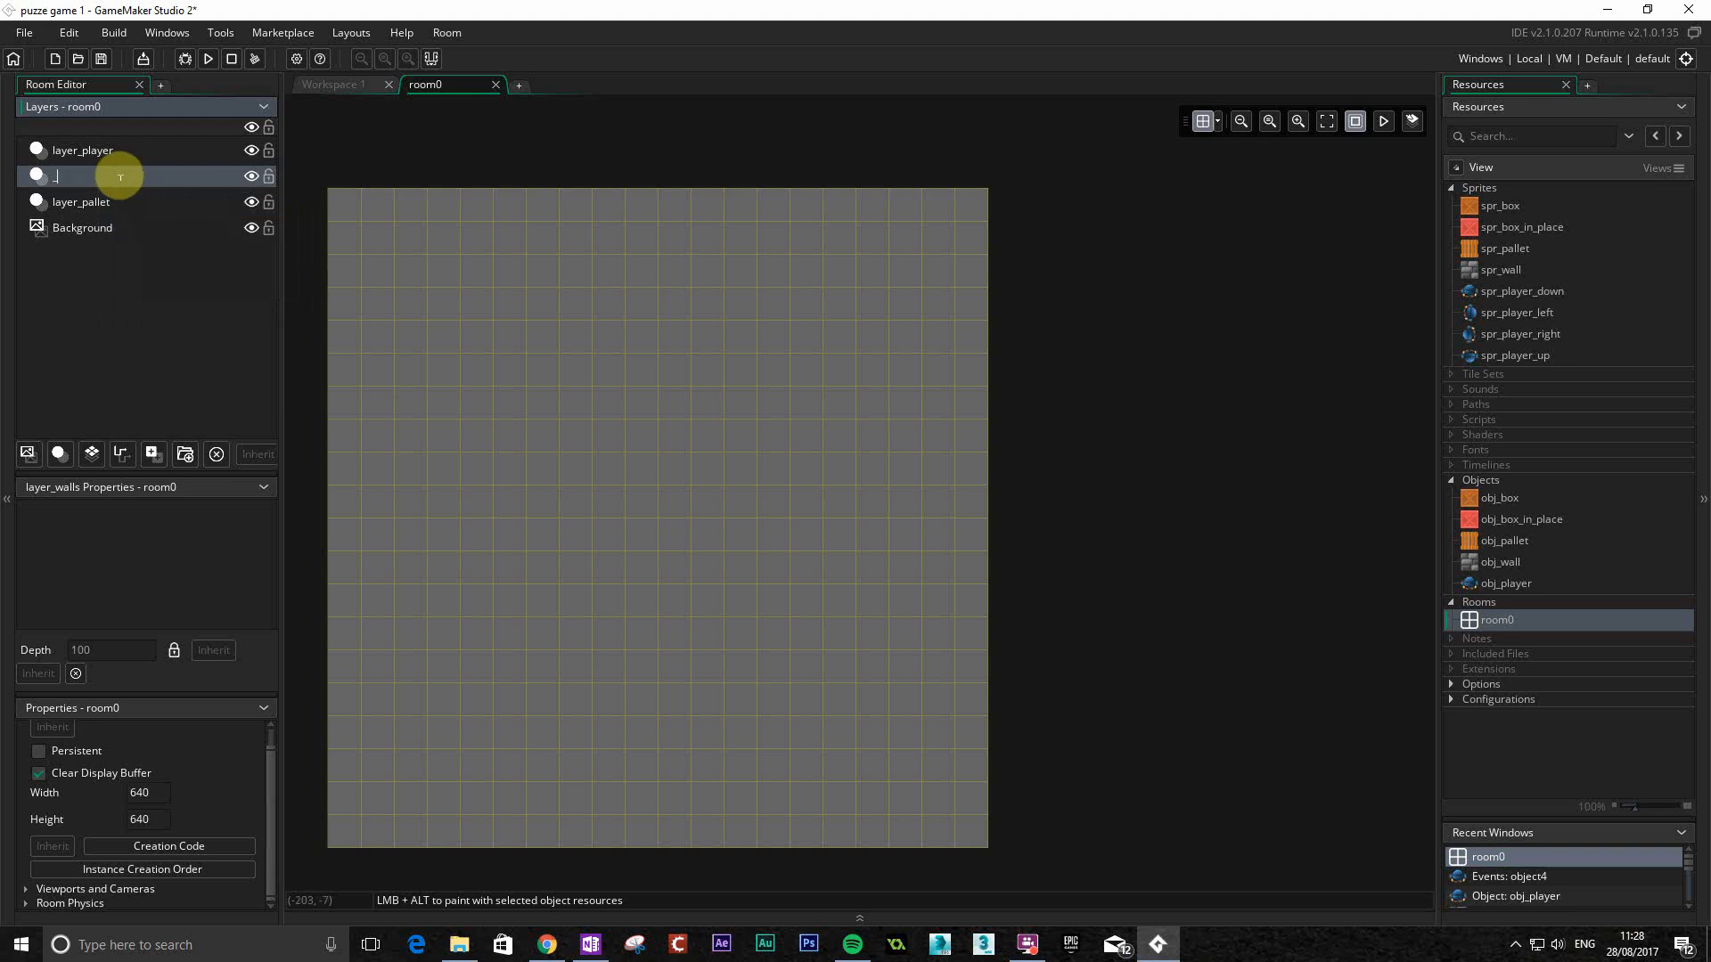
type("_boxes")
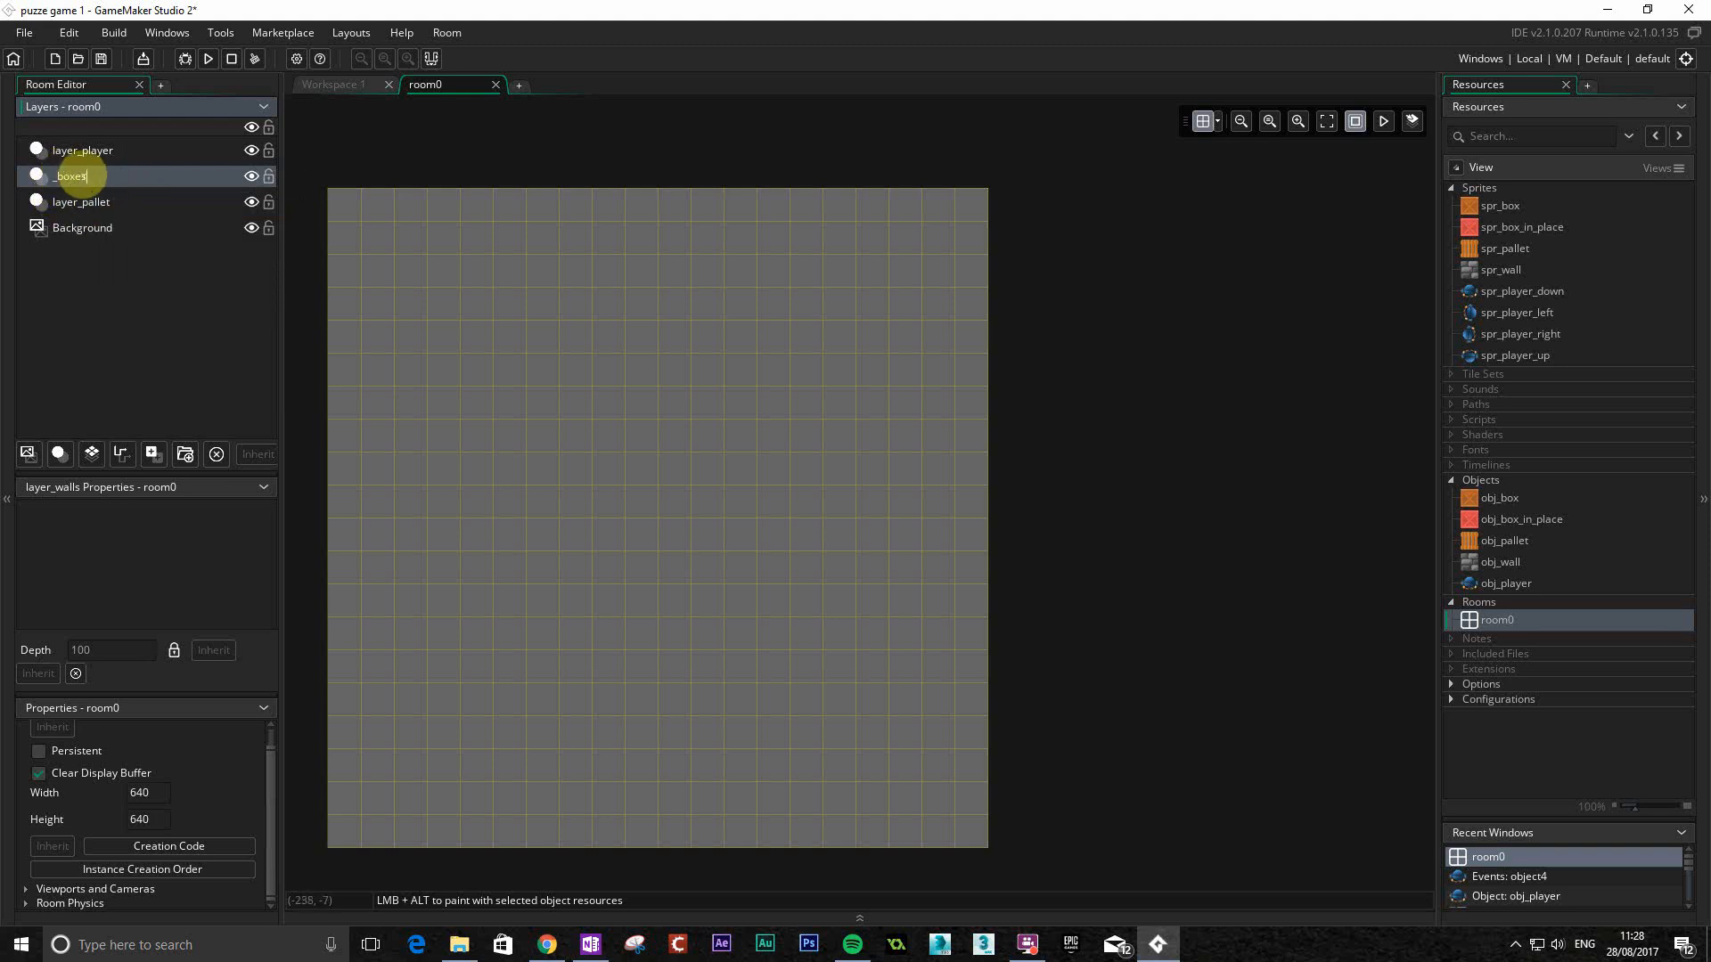
left_click(63, 176)
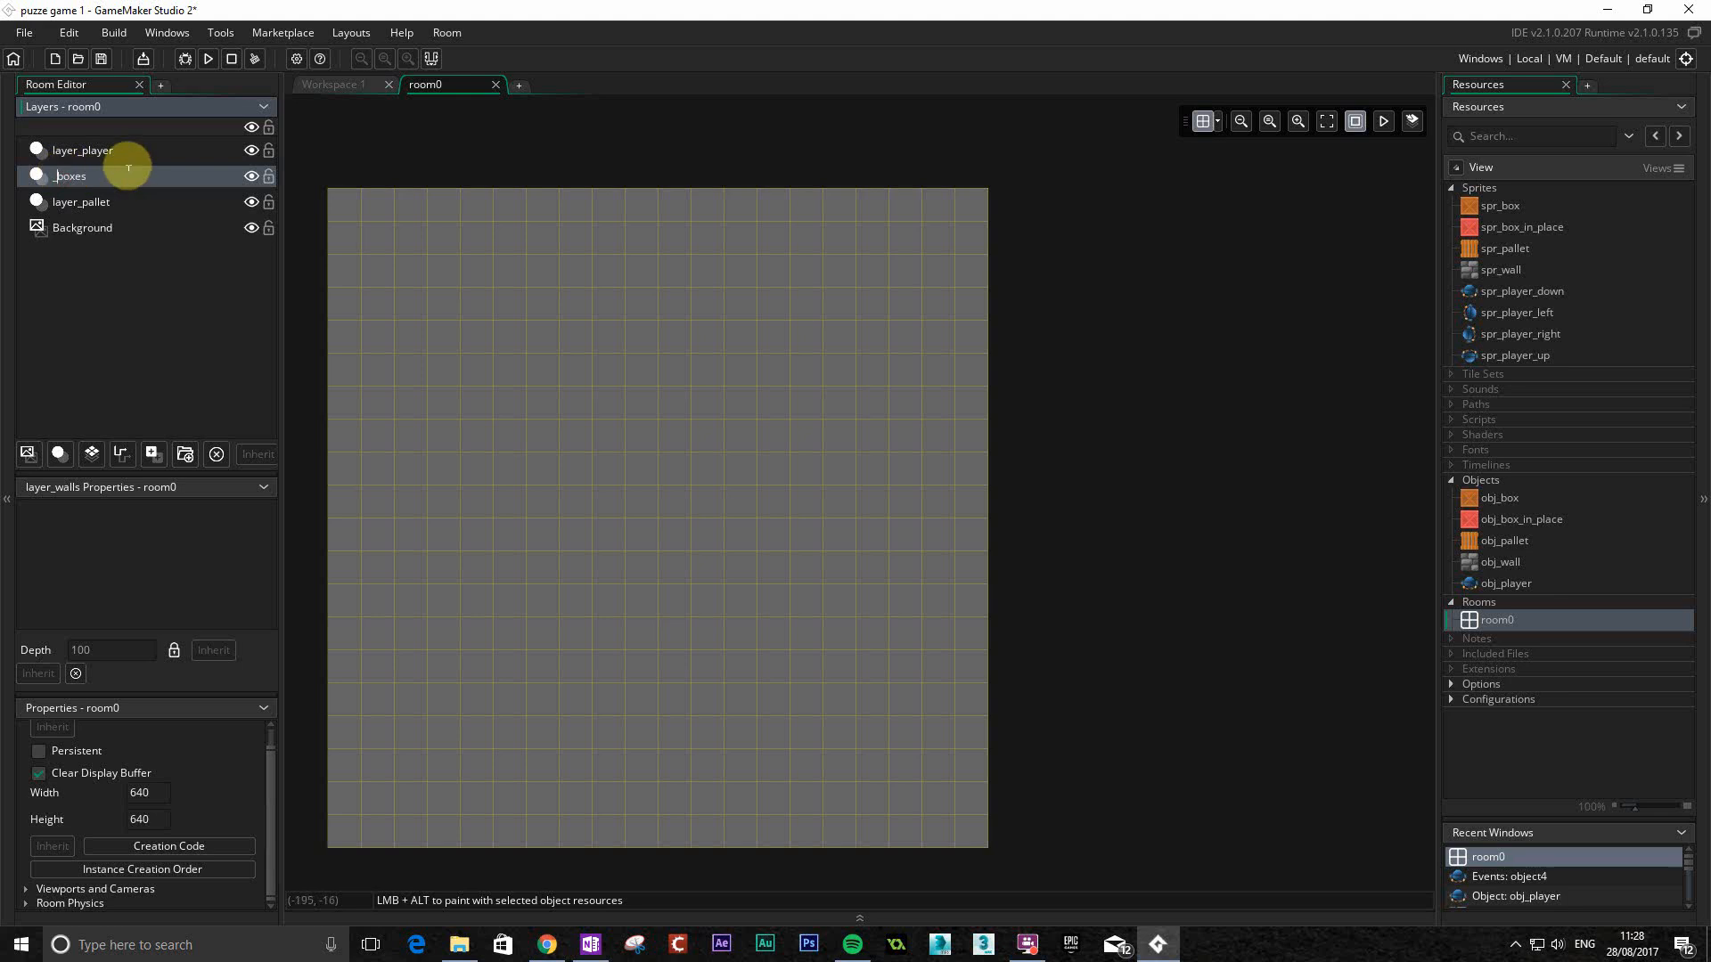
type("layer_wall_")
key("Return")
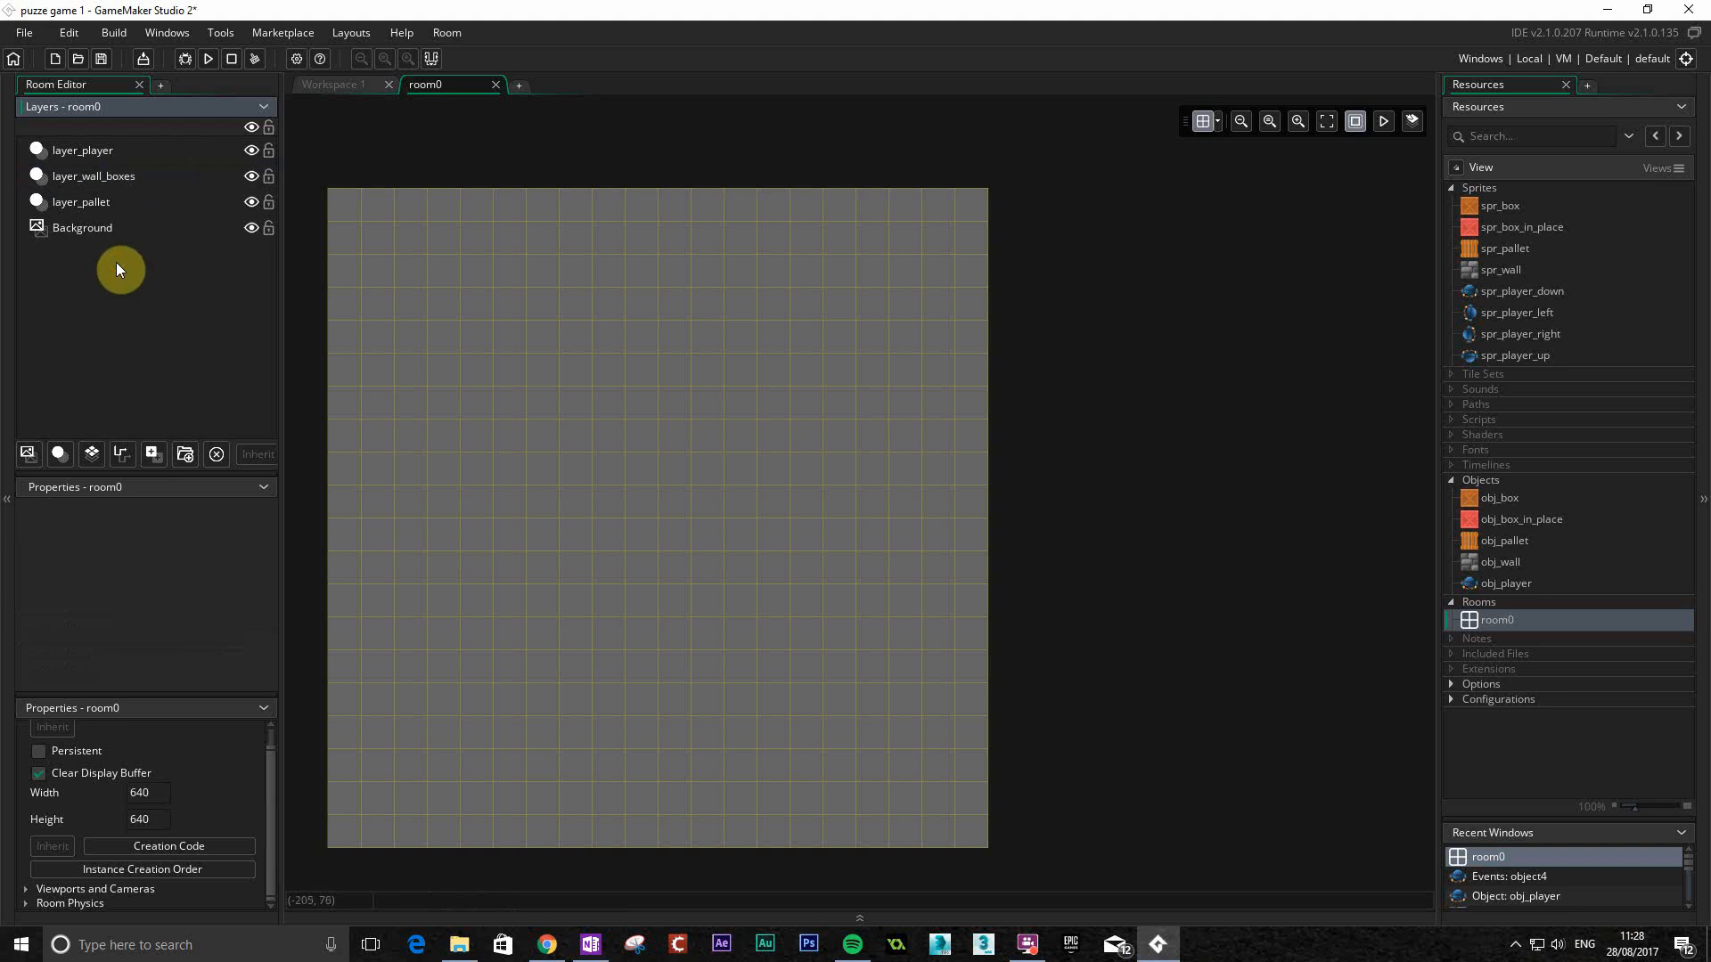
Place an obj_player instance on layer_player at (192, 256).
left_click(108, 147)
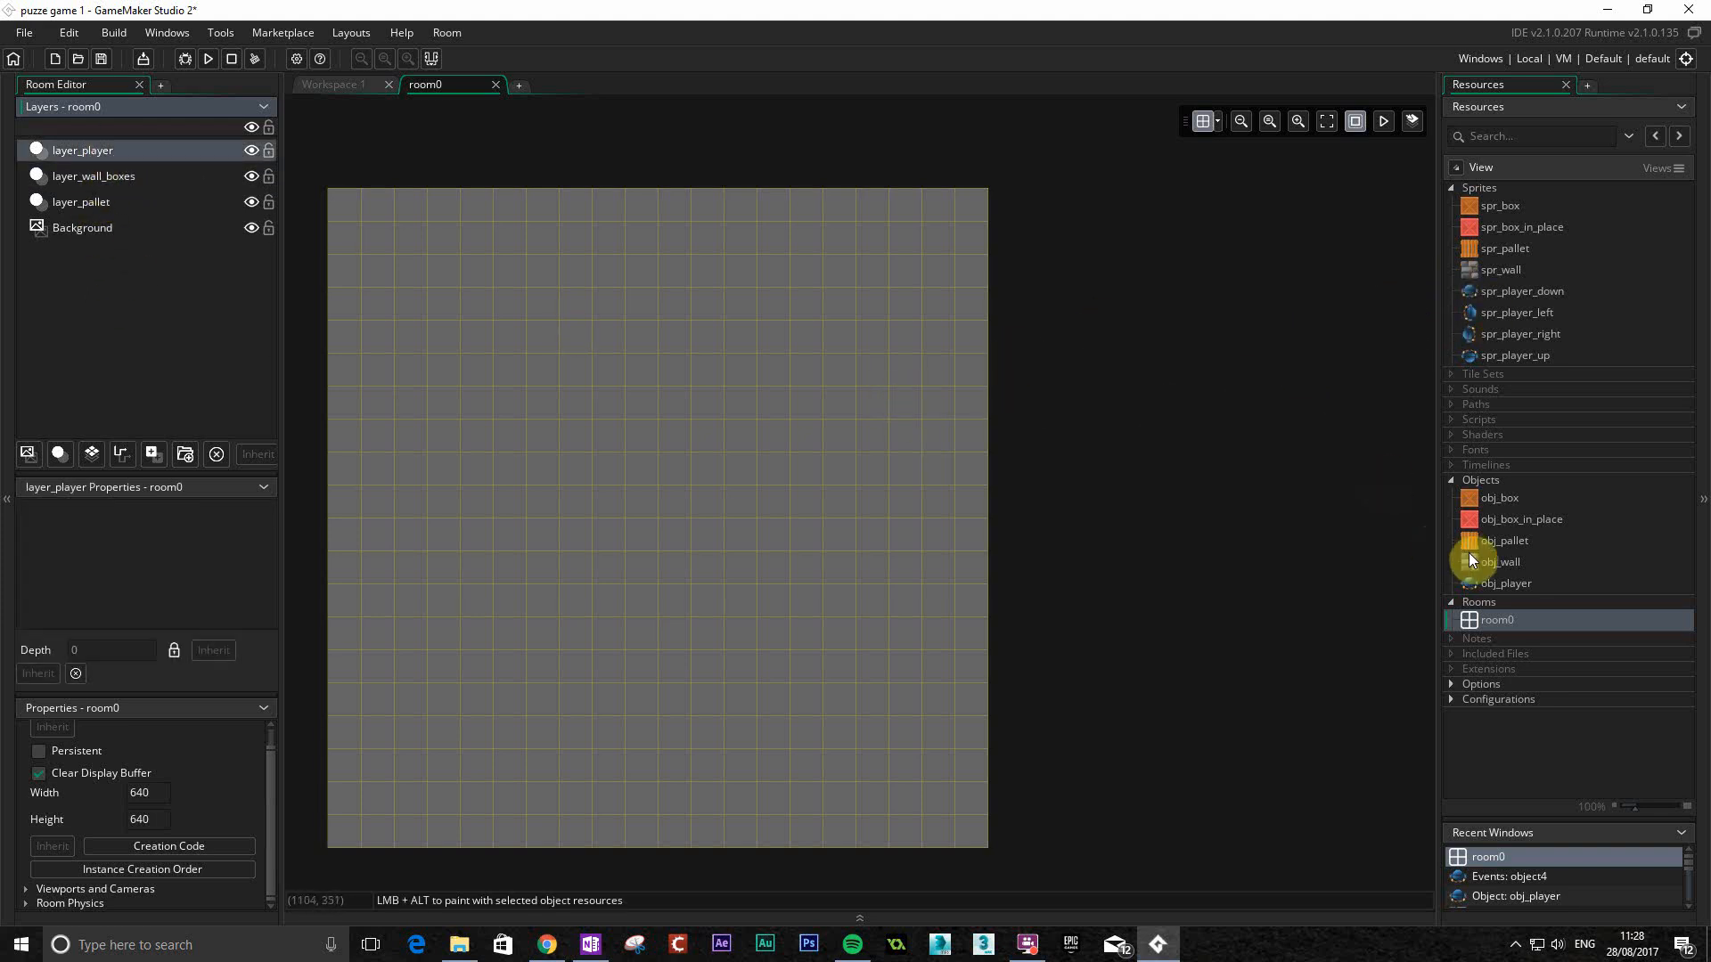
left_click_drag(1477, 585, 554, 482)
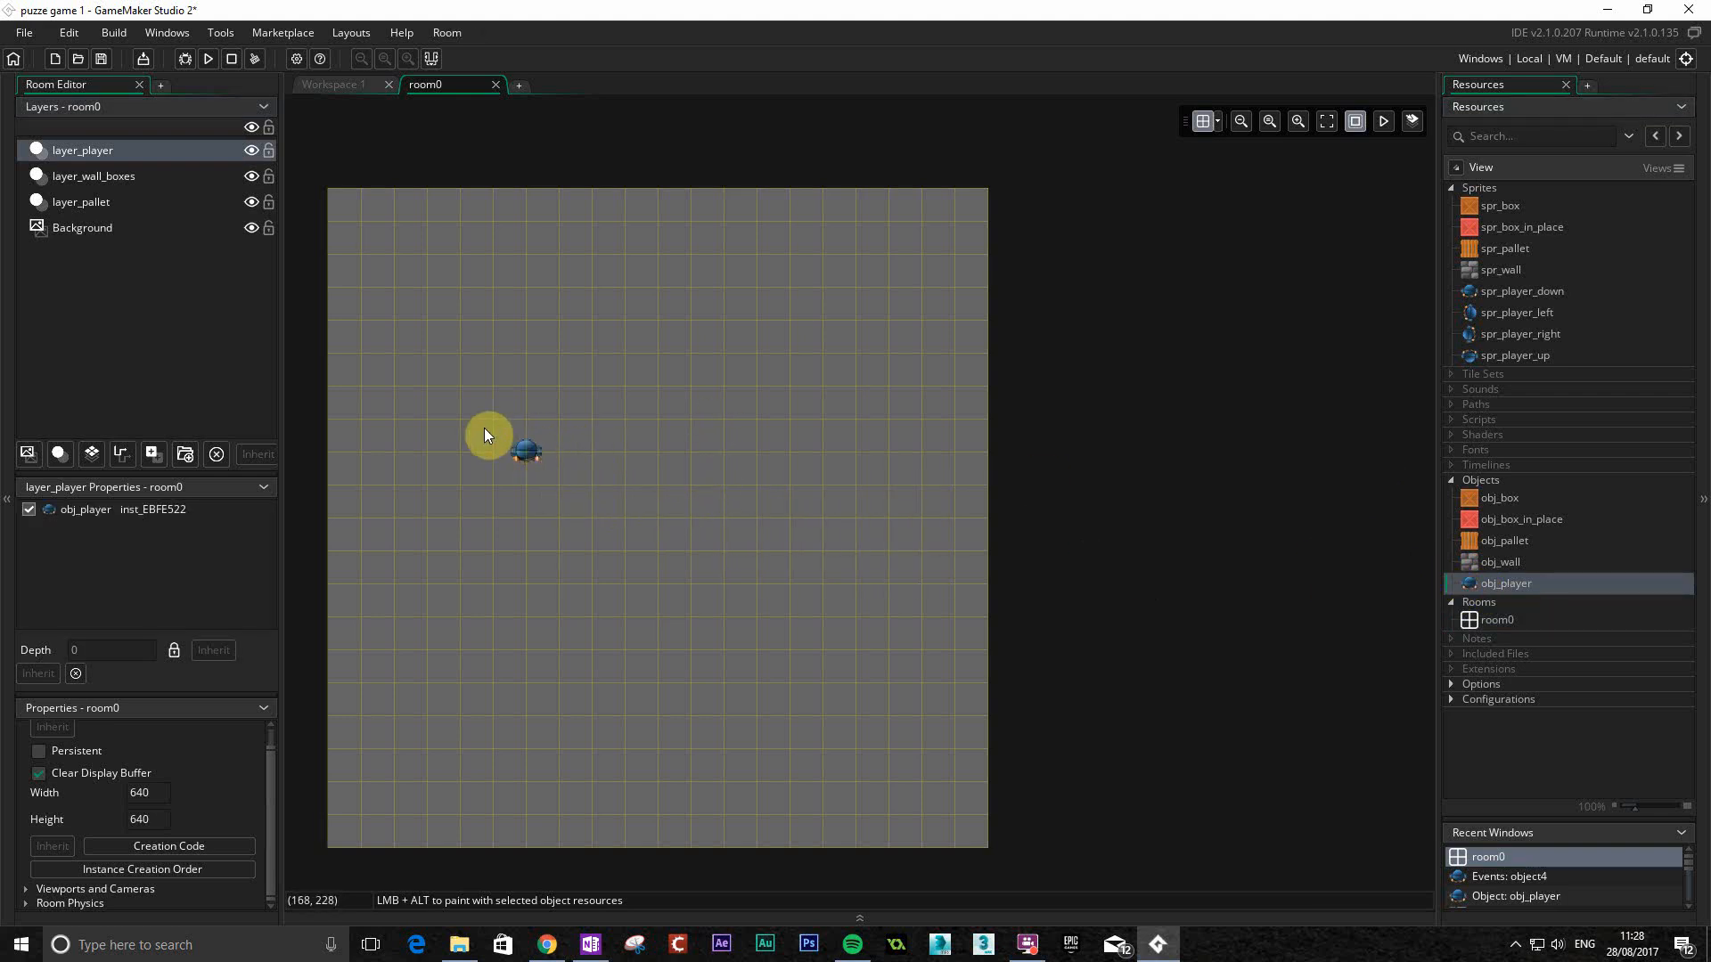
left_click(522, 457)
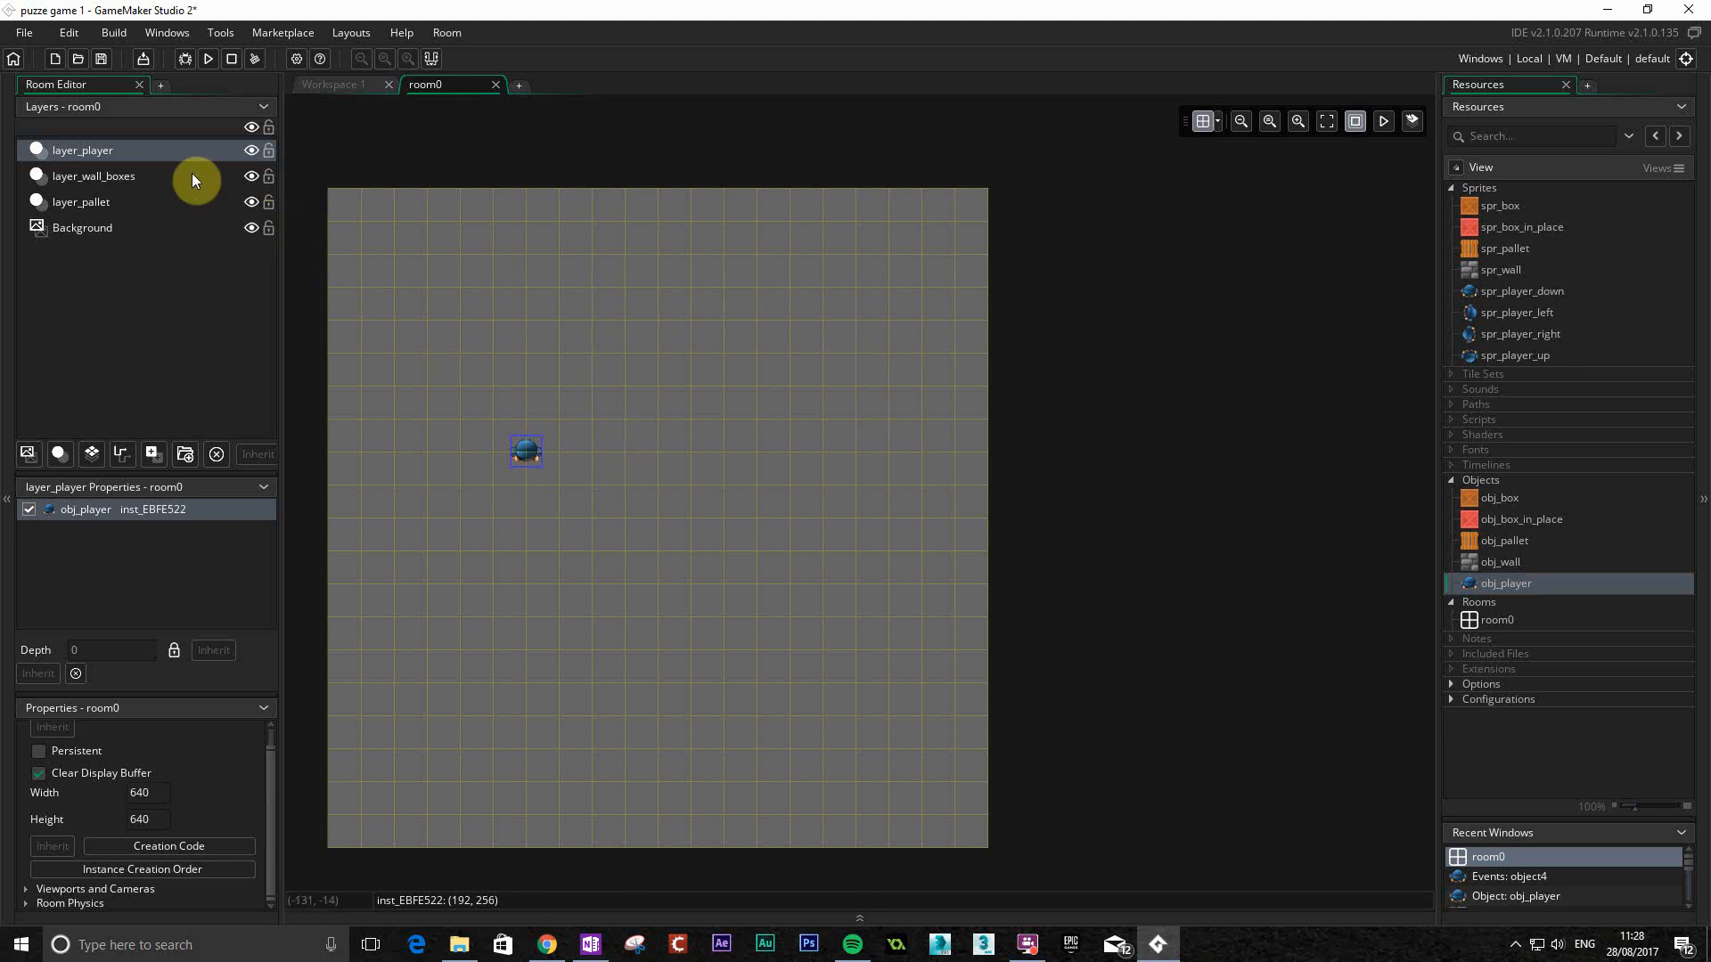
Place an obj_box instance on layer_wall_boxes, one grid cell up and to the right of the player.
left_click(93, 176)
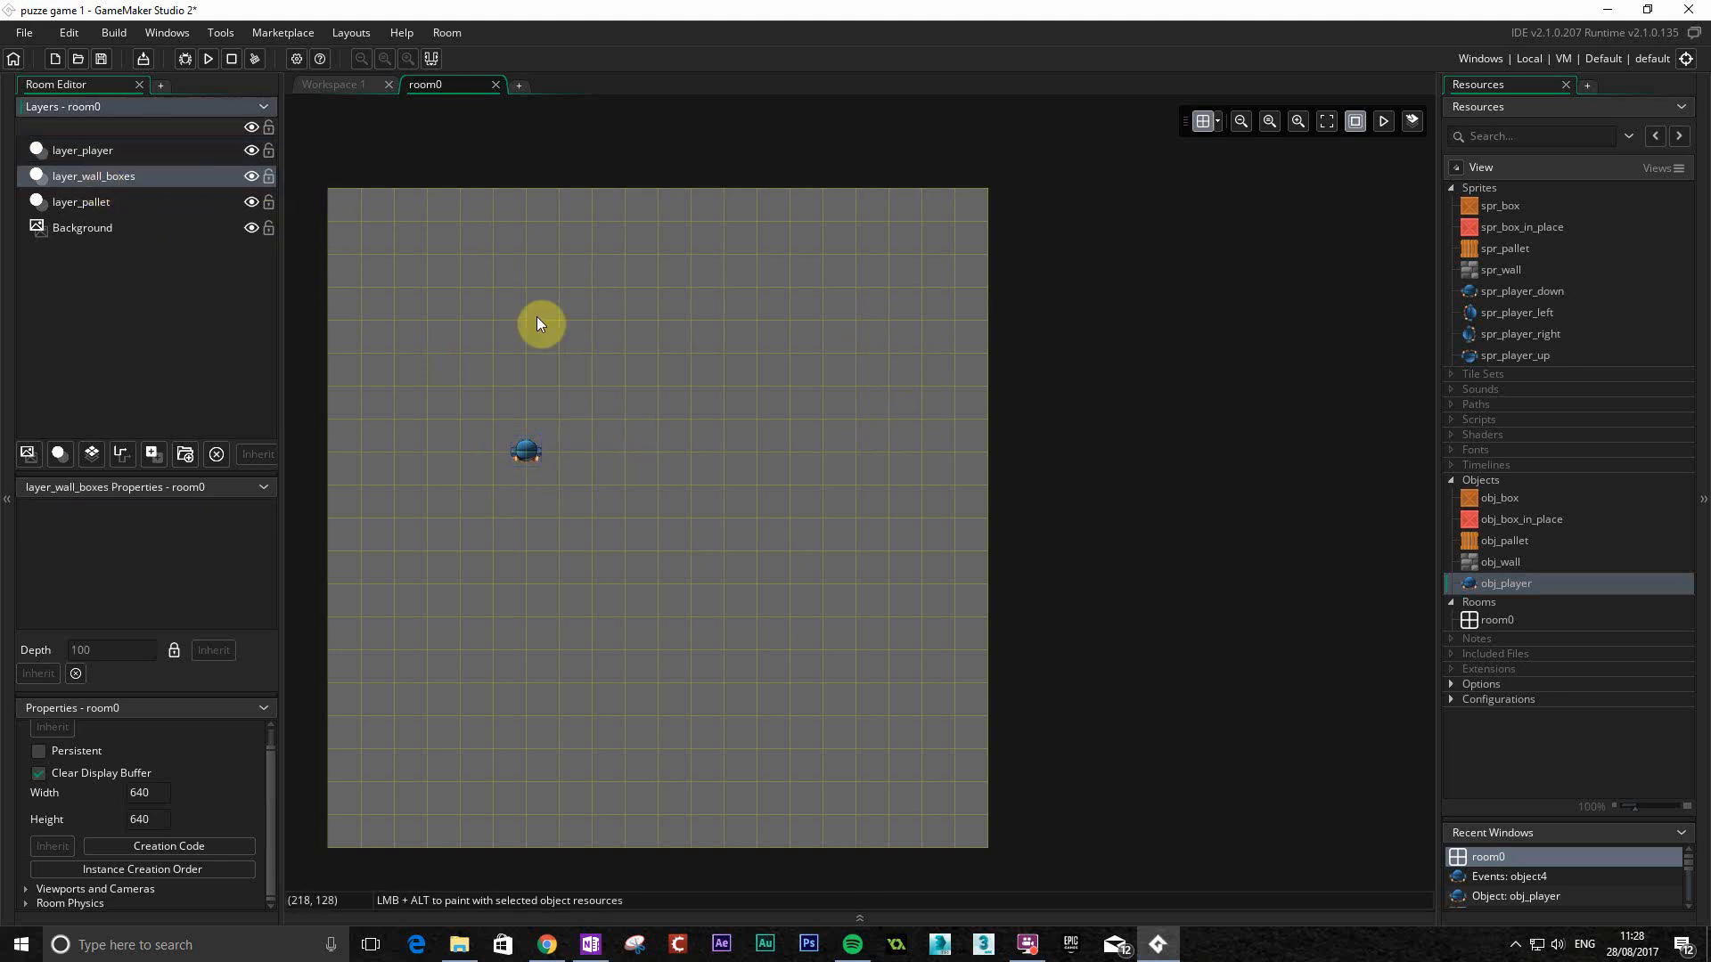
left_click(1463, 206)
left_click(1474, 500)
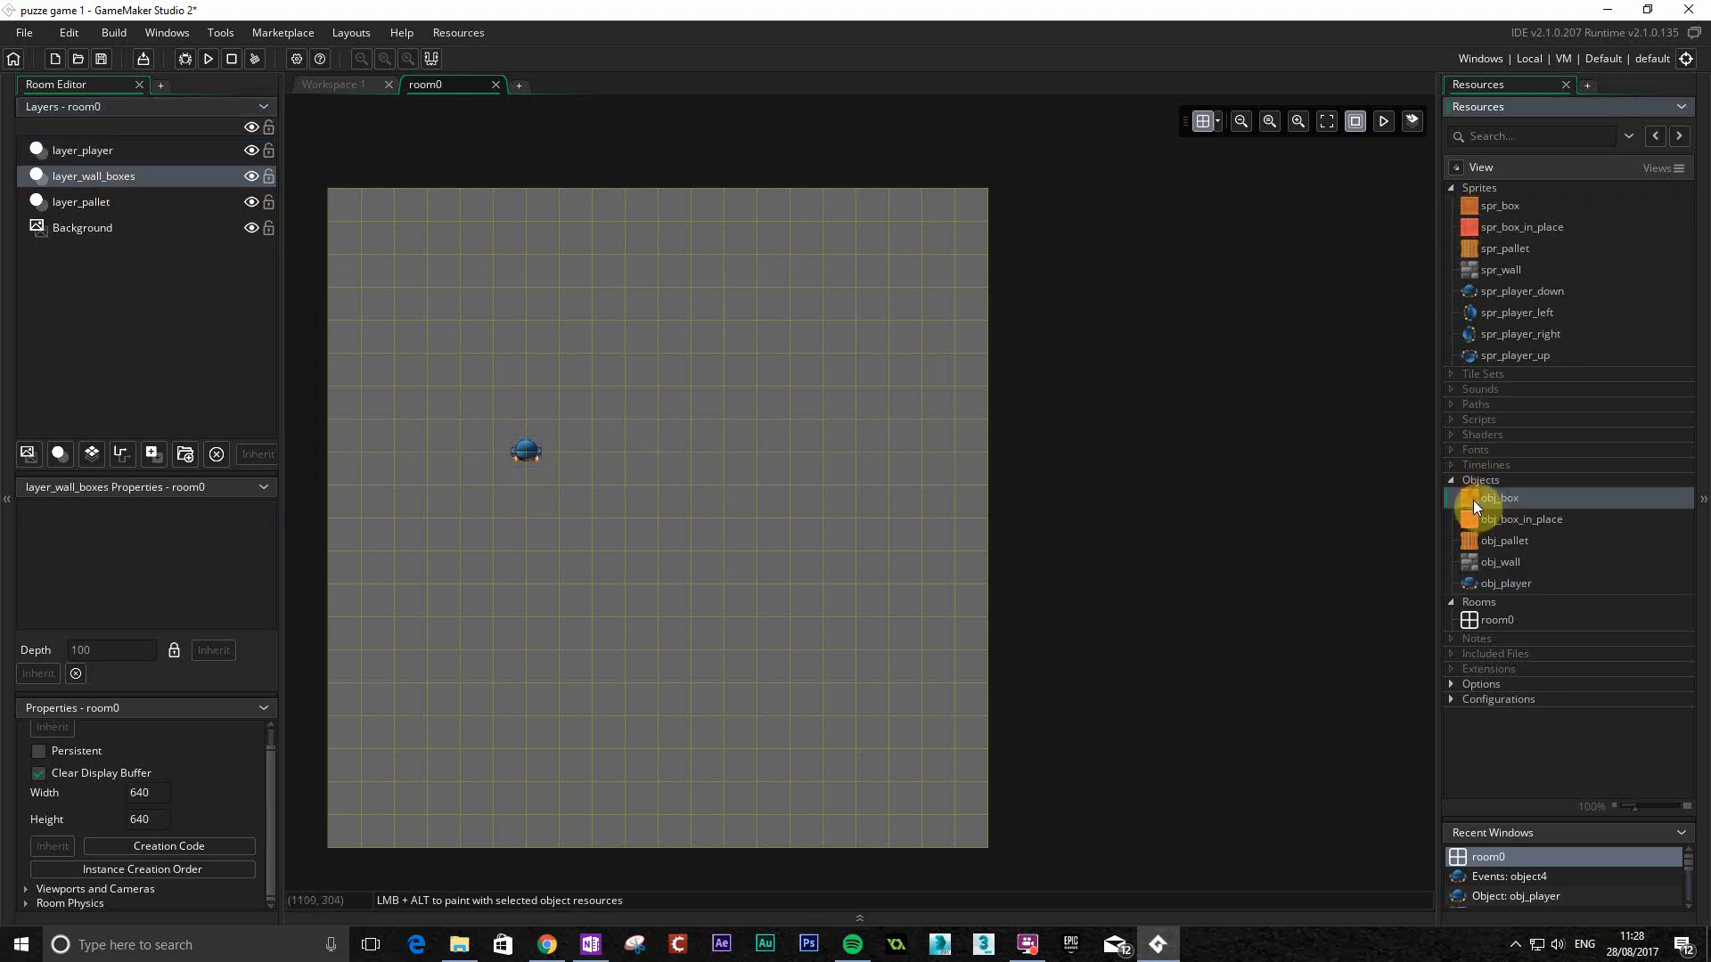
left_click_drag(1473, 500, 588, 434)
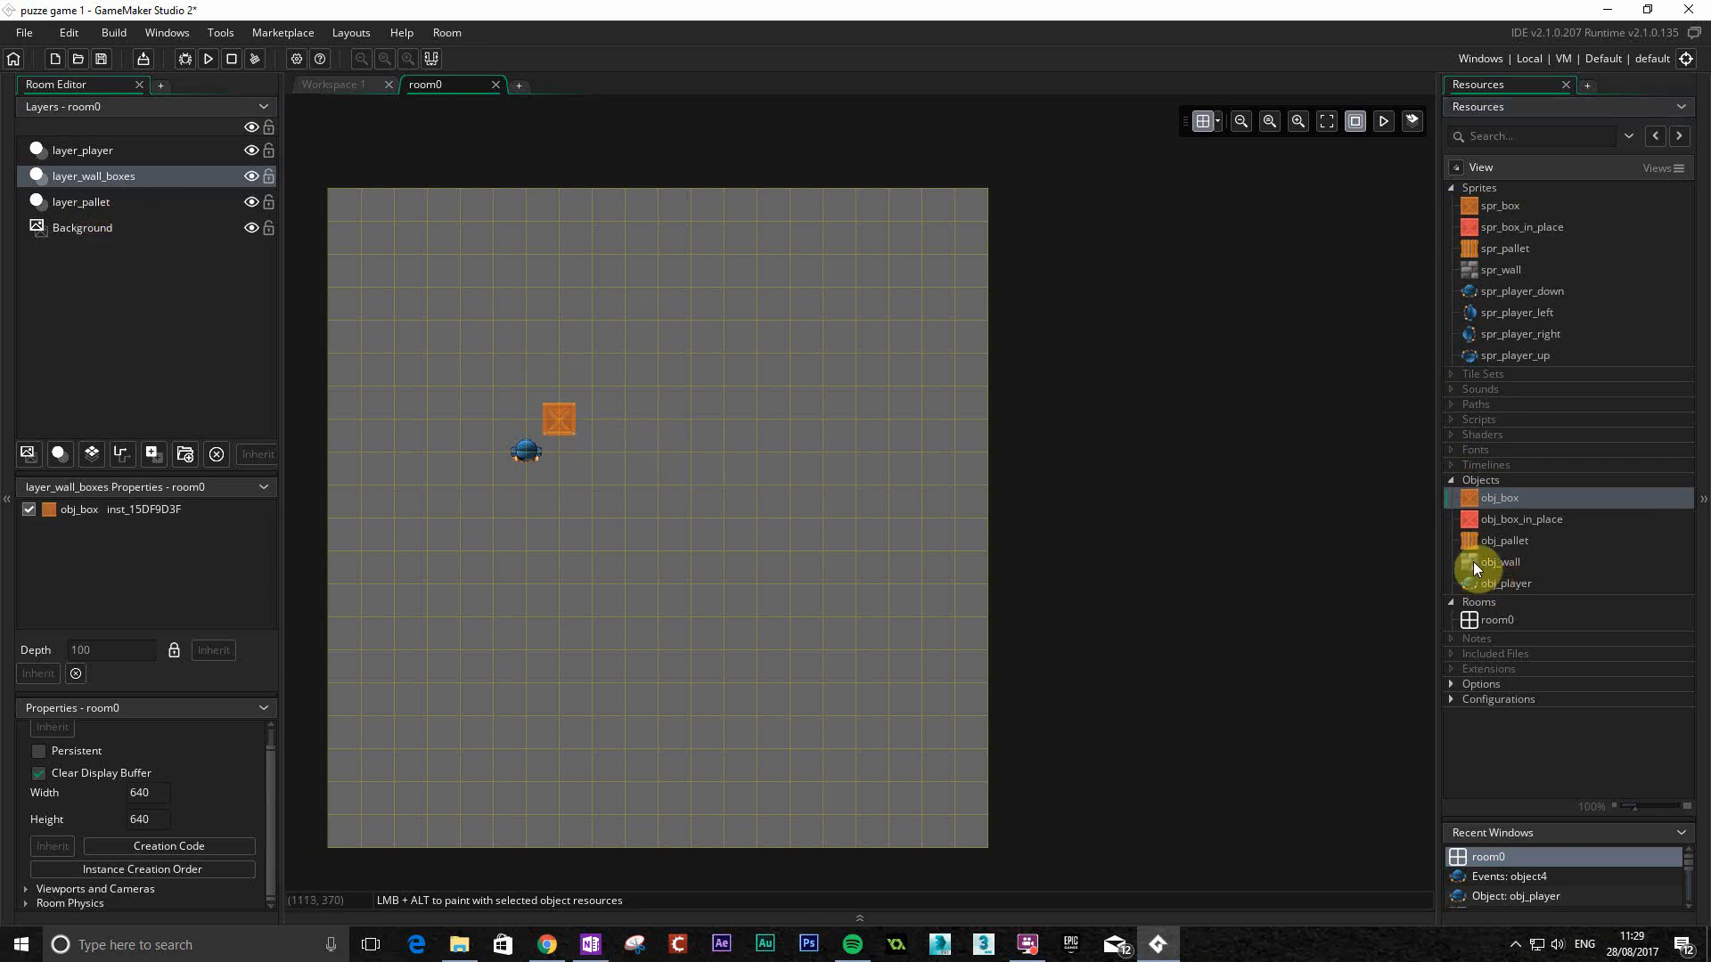
Build the enclosure's upper and right walls from obj_wall instances, running from about (64, 128) to (576, 128) and down to (576, 448).
left_click_drag(1473, 562, 427, 321)
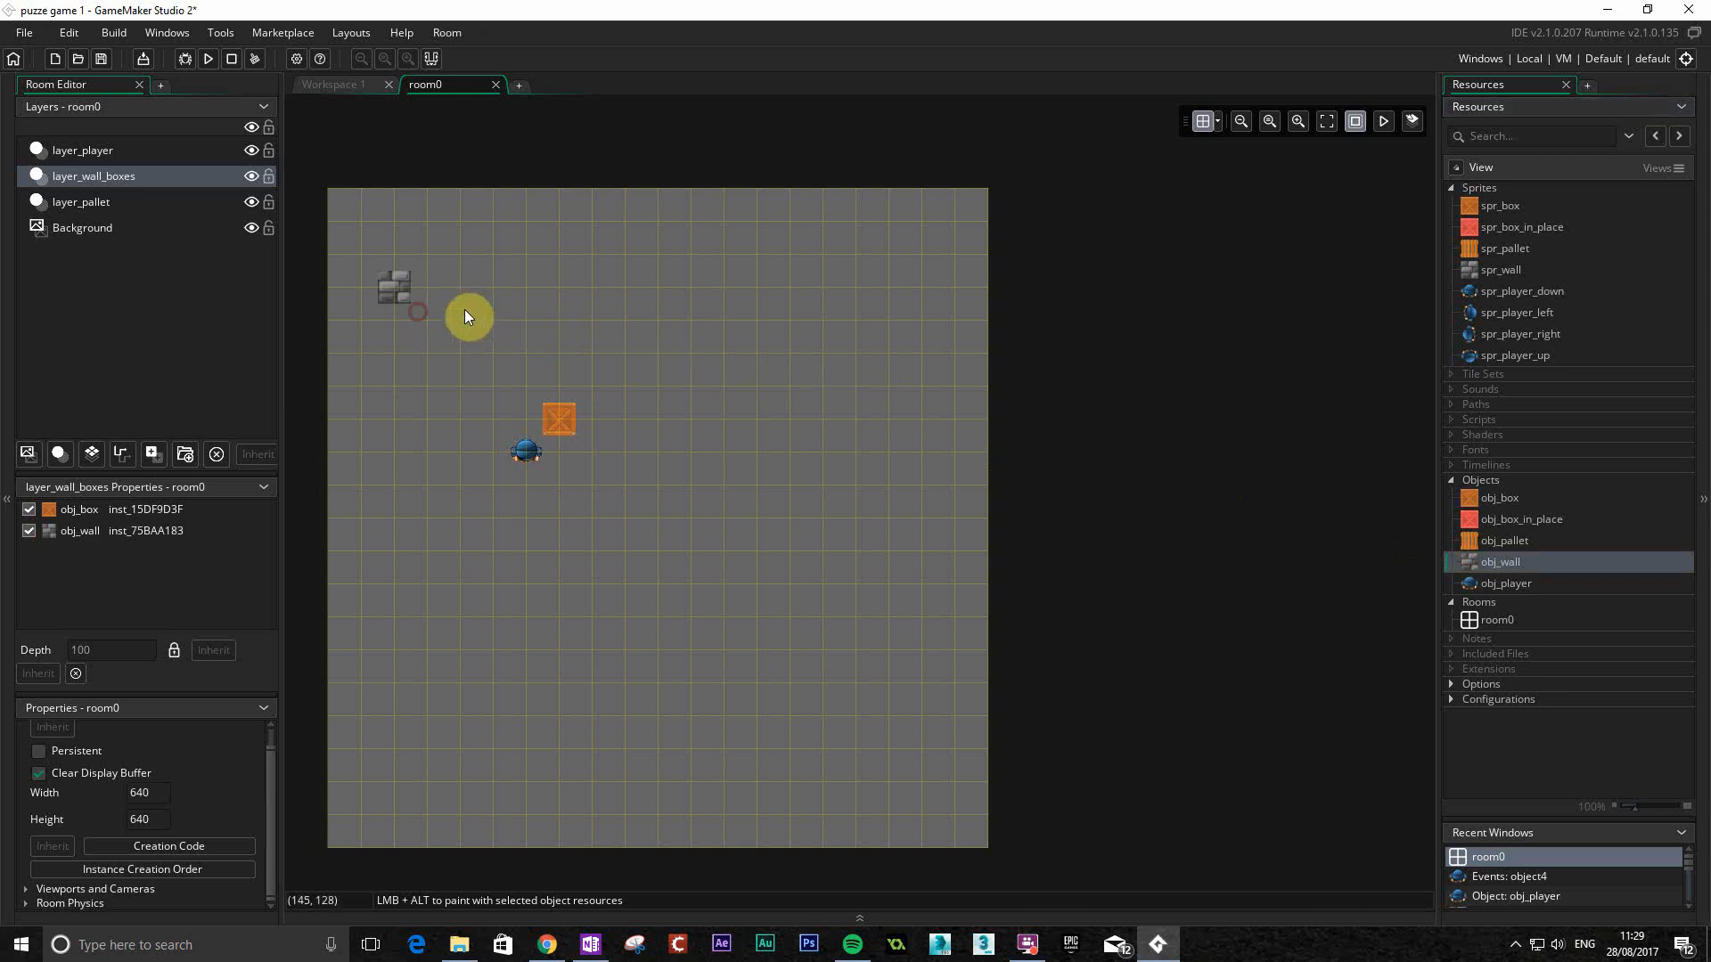
left_click(399, 286)
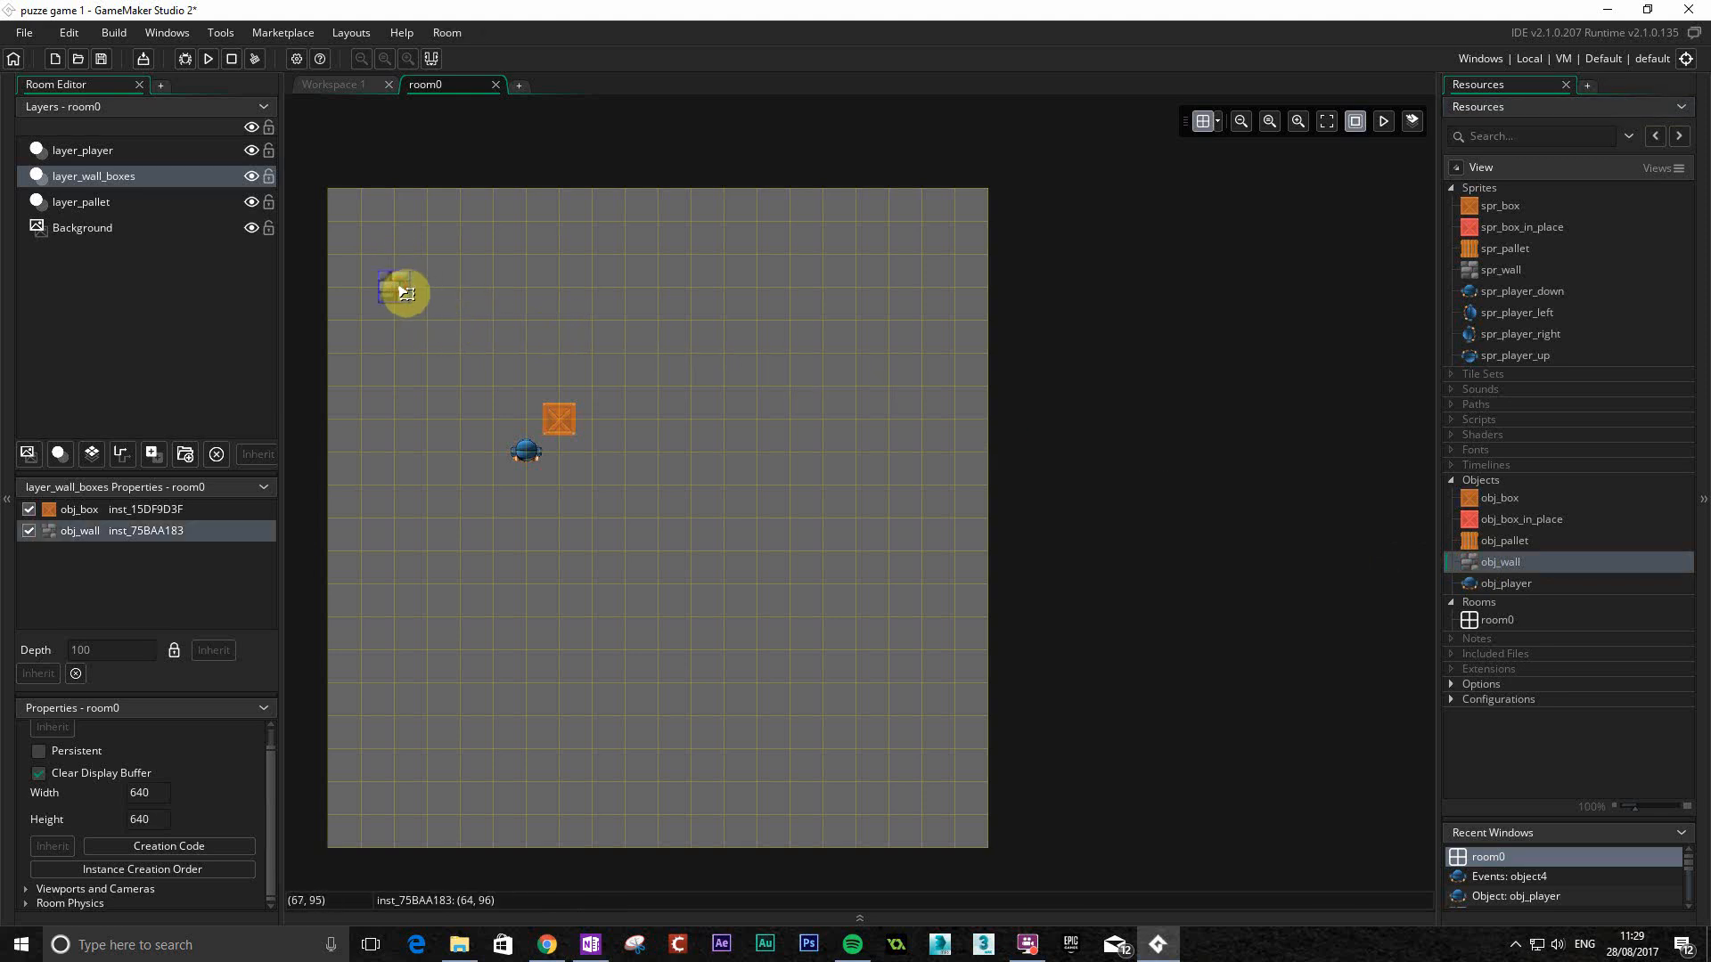
mouse_move(407, 294)
left_mouse_down()
mouse_move(490, 298)
mouse_move(432, 298)
mouse_move(415, 335)
mouse_move(396, 329)
mouse_move(943, 337)
left_mouse_up()
left_click(925, 334)
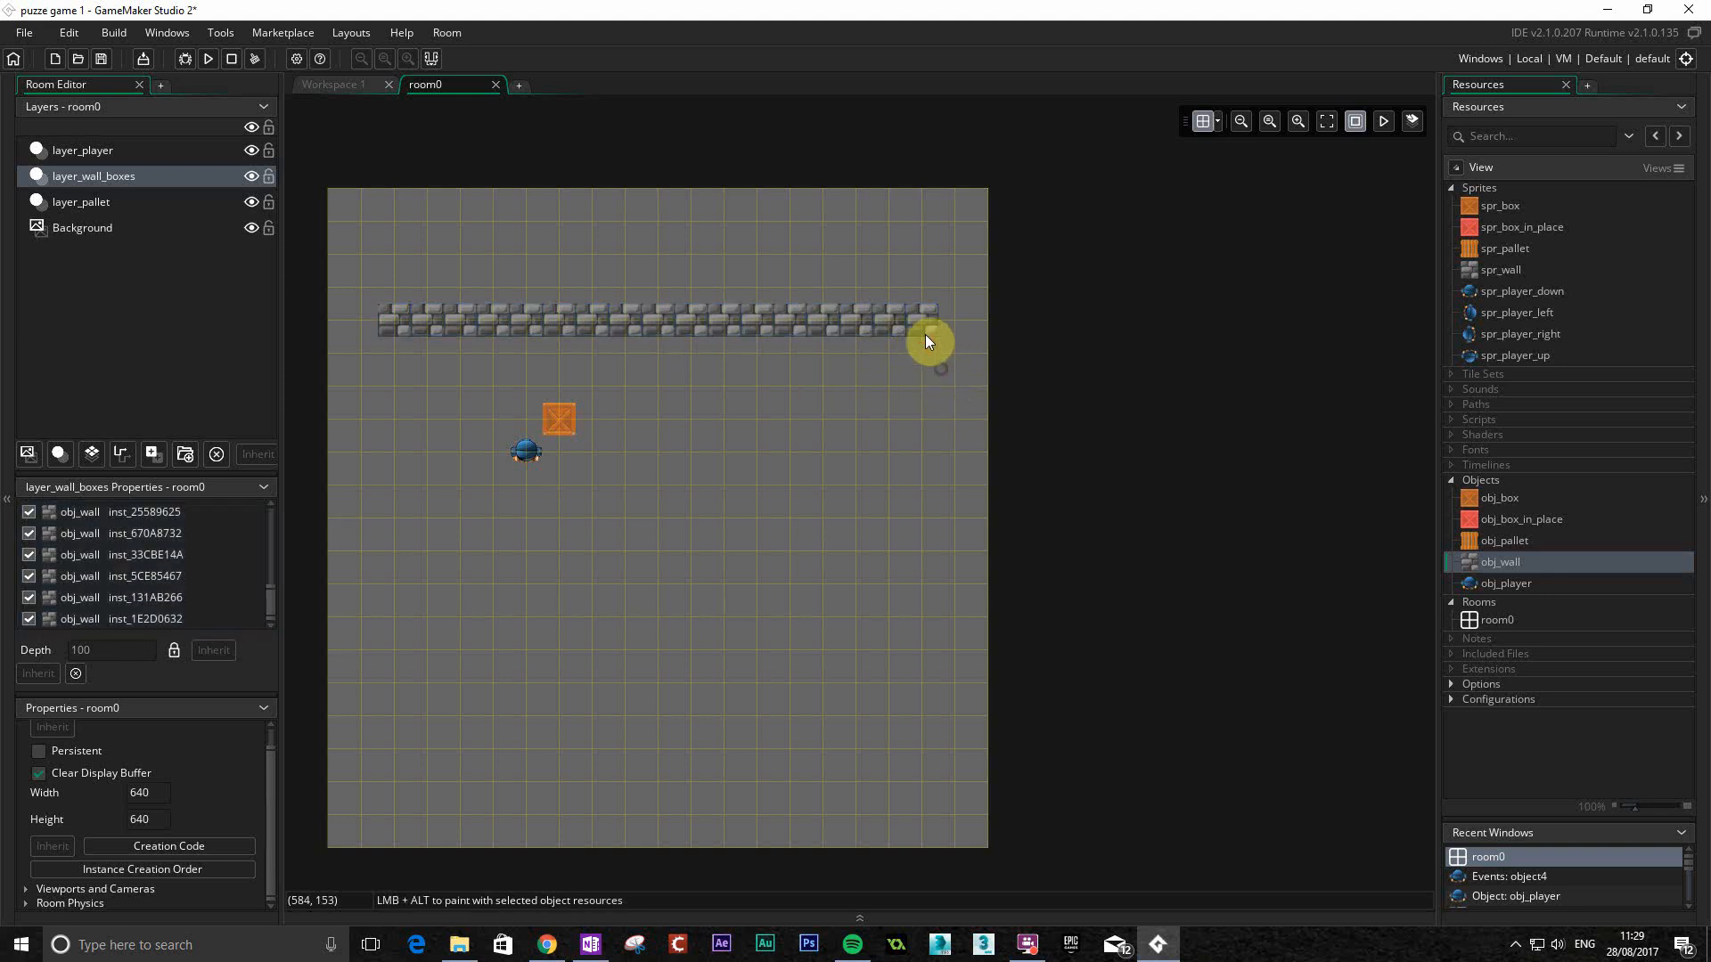
left_click_drag(925, 330, 932, 672, "alt")
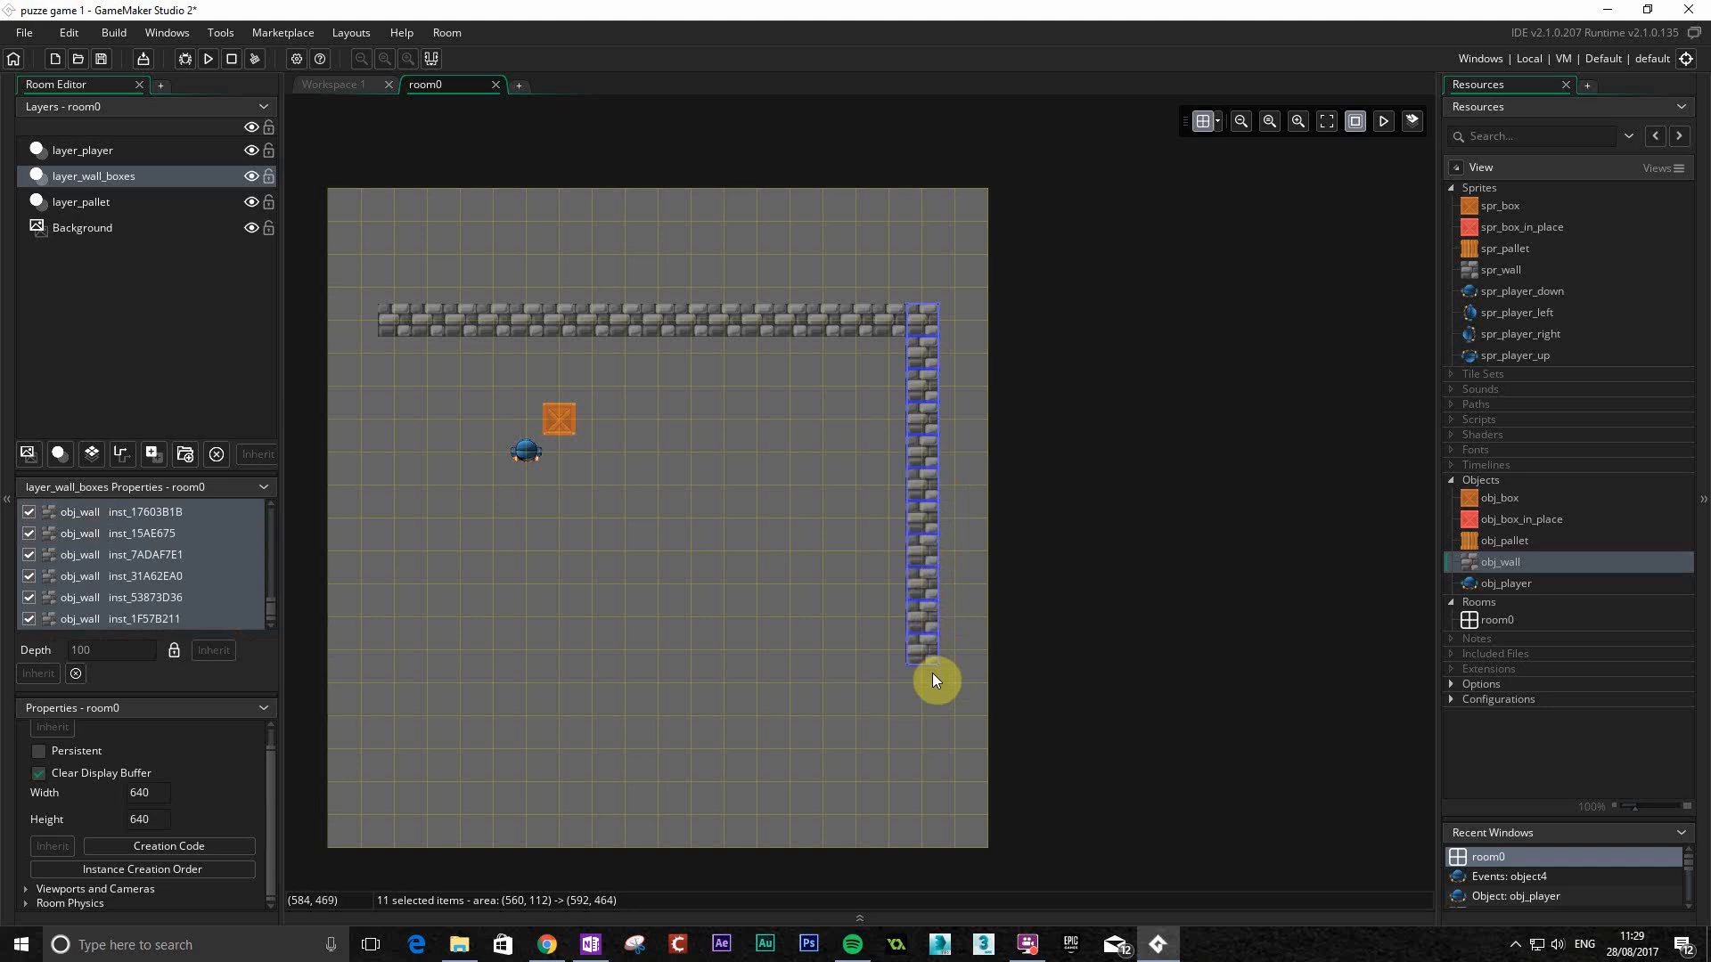
Close the enclosure with obj_wall instances along the lower side at y 448 and down the left side at x 64.
left_click(895, 663)
left_click(924, 657)
key("alt")
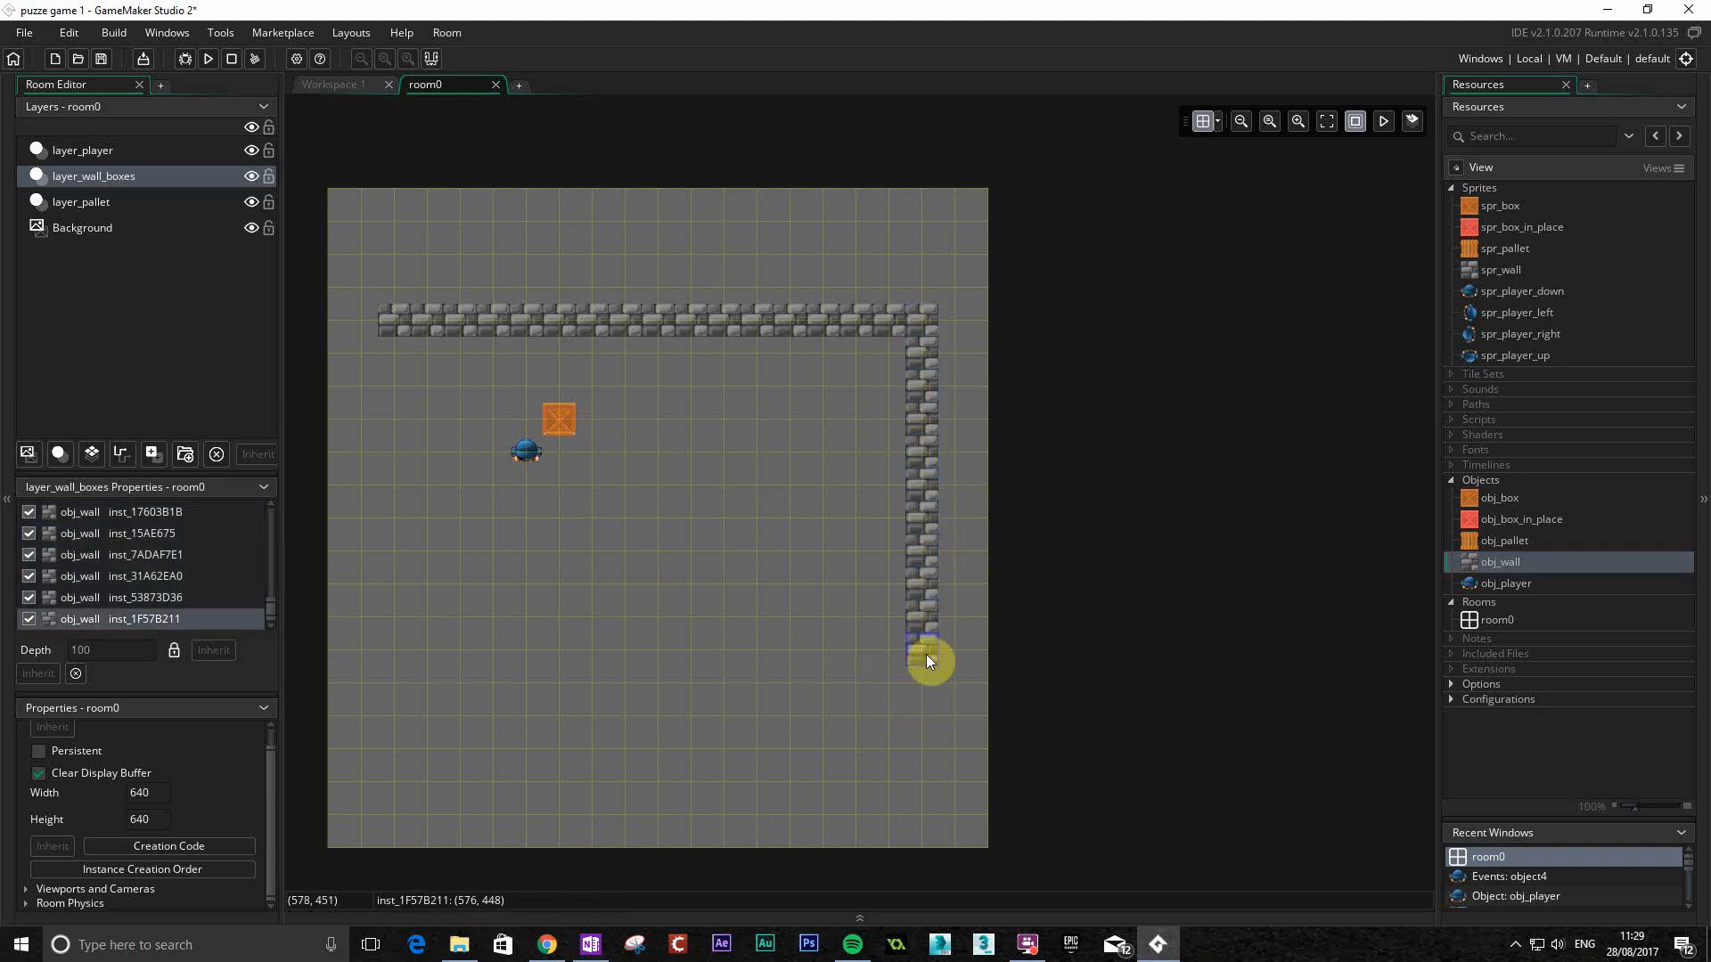
left_click_drag(924, 659, 399, 687, "alt")
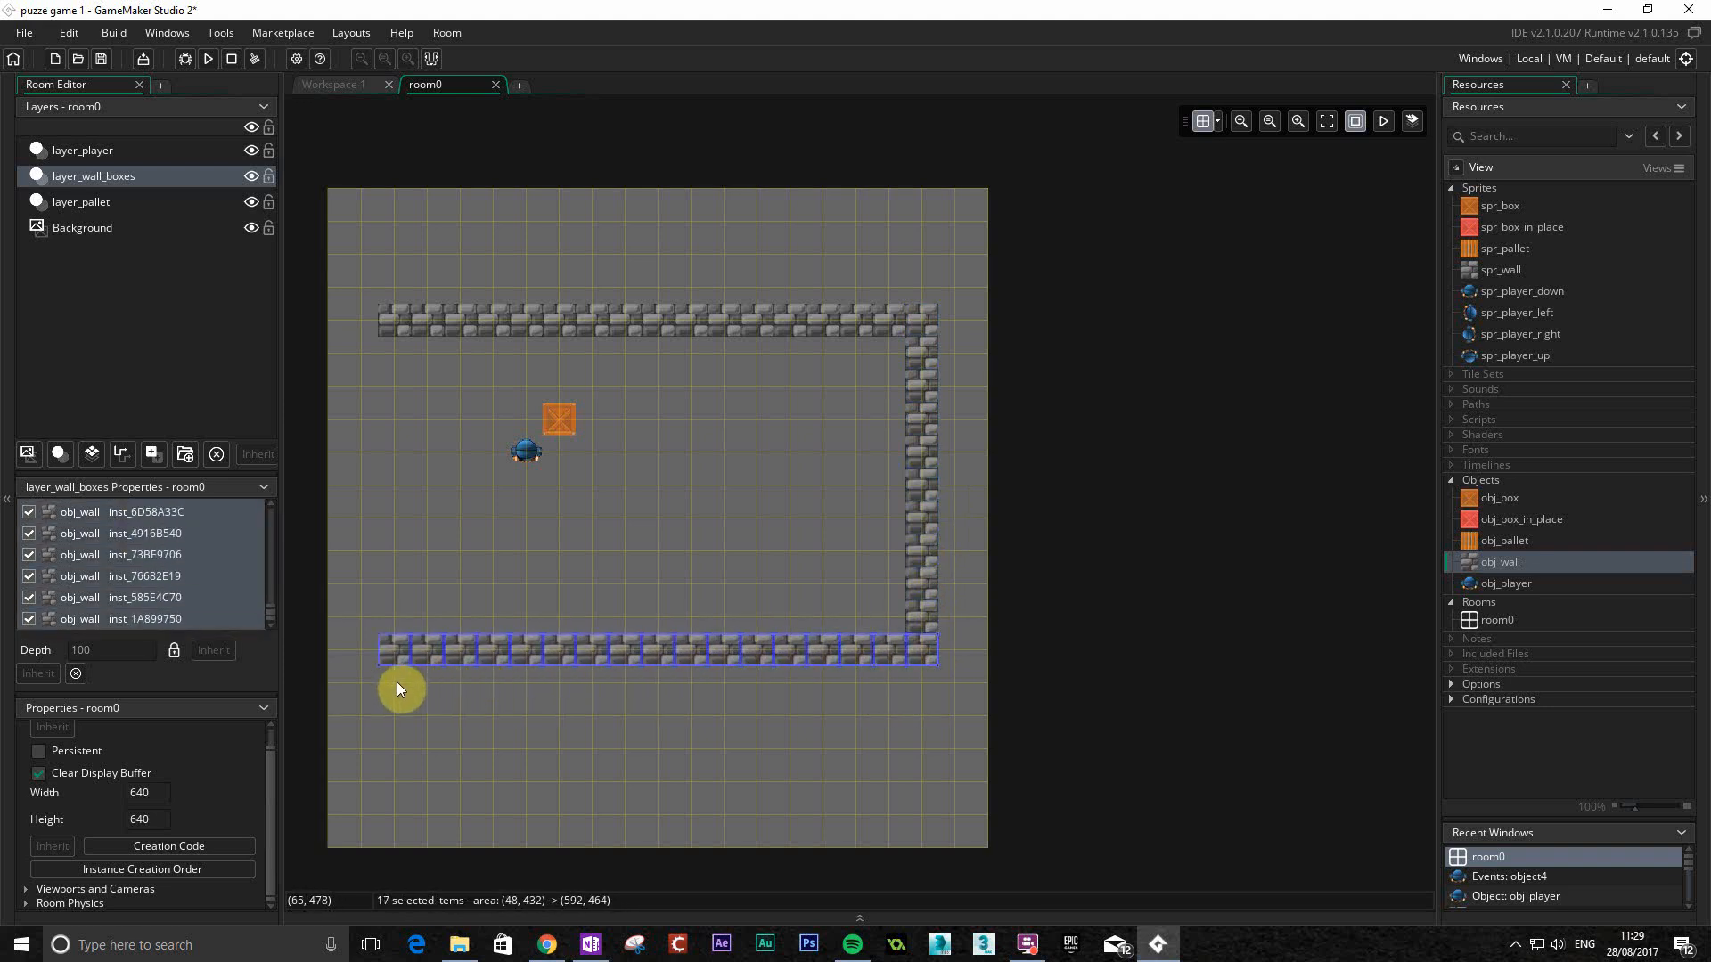
left_click(399, 332)
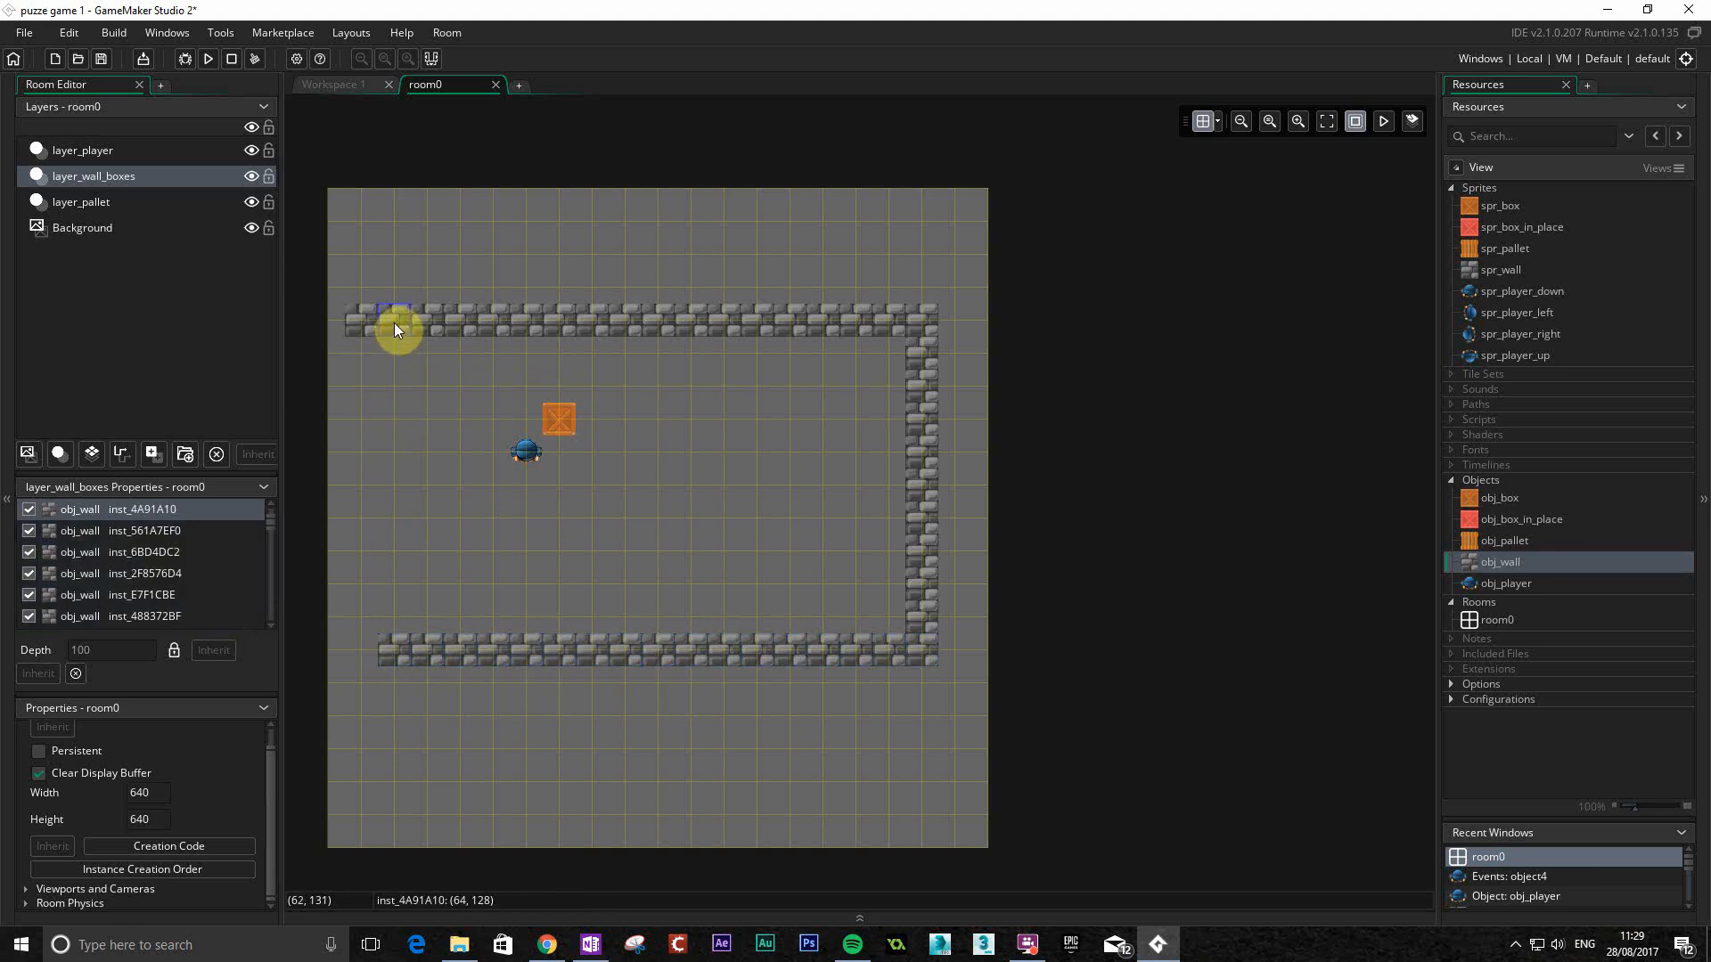
left_click_drag(403, 331, 419, 657, "alt")
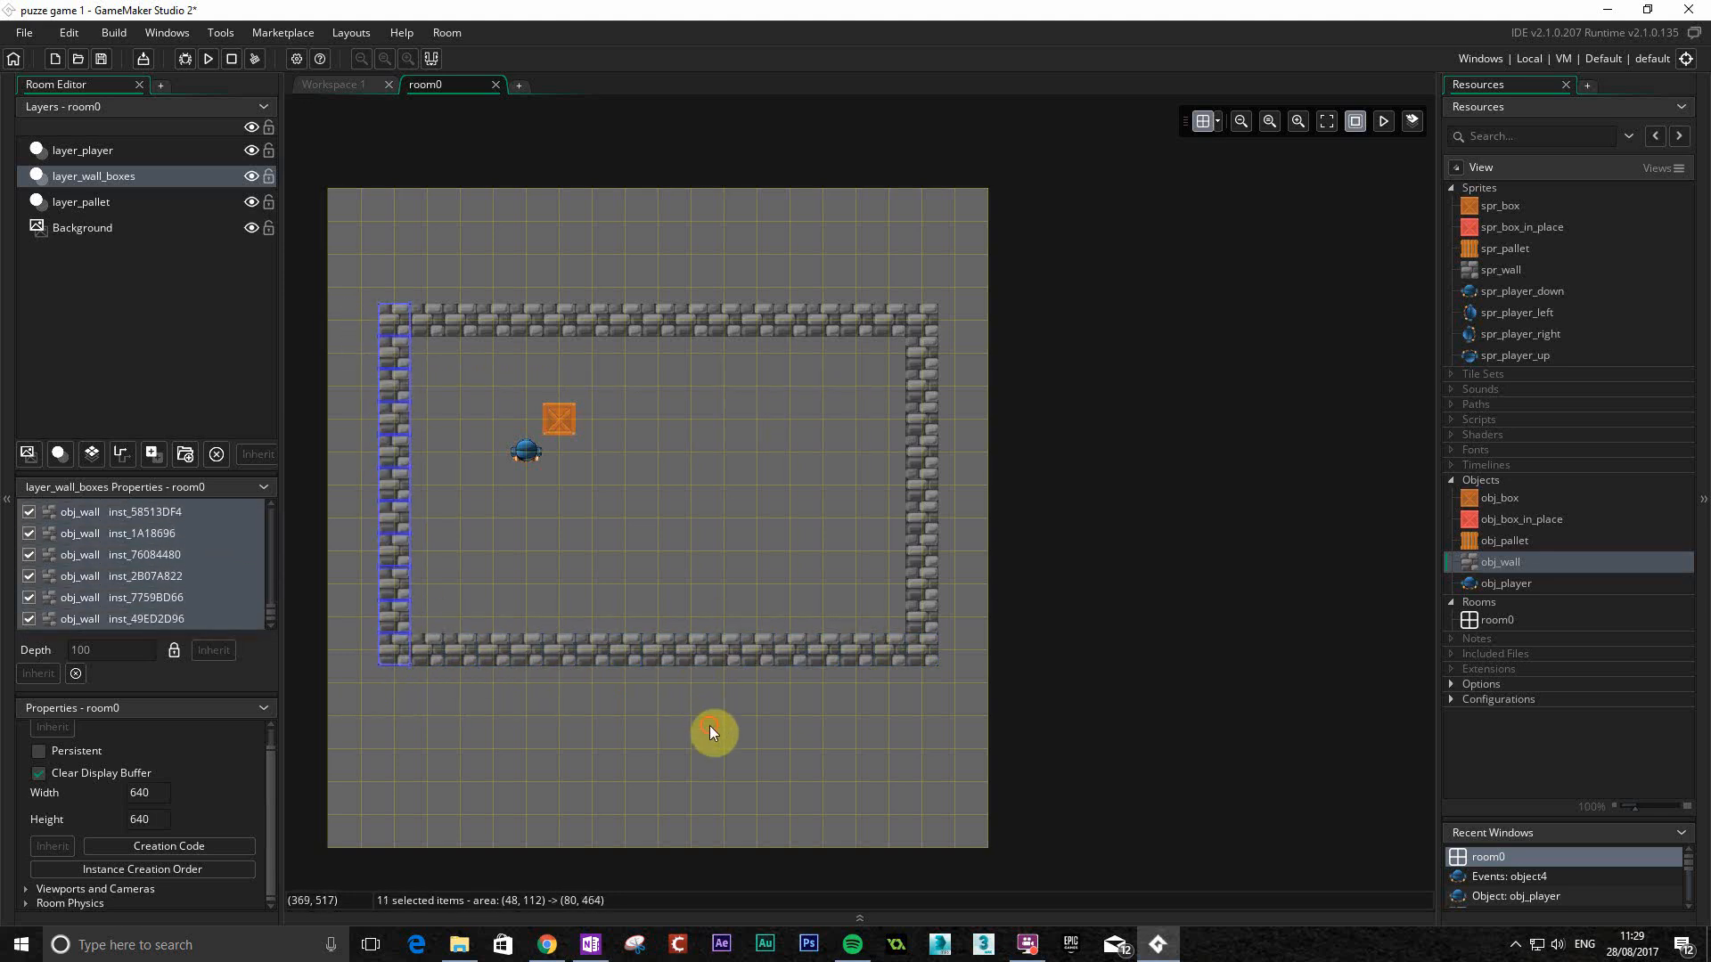
left_click(793, 718)
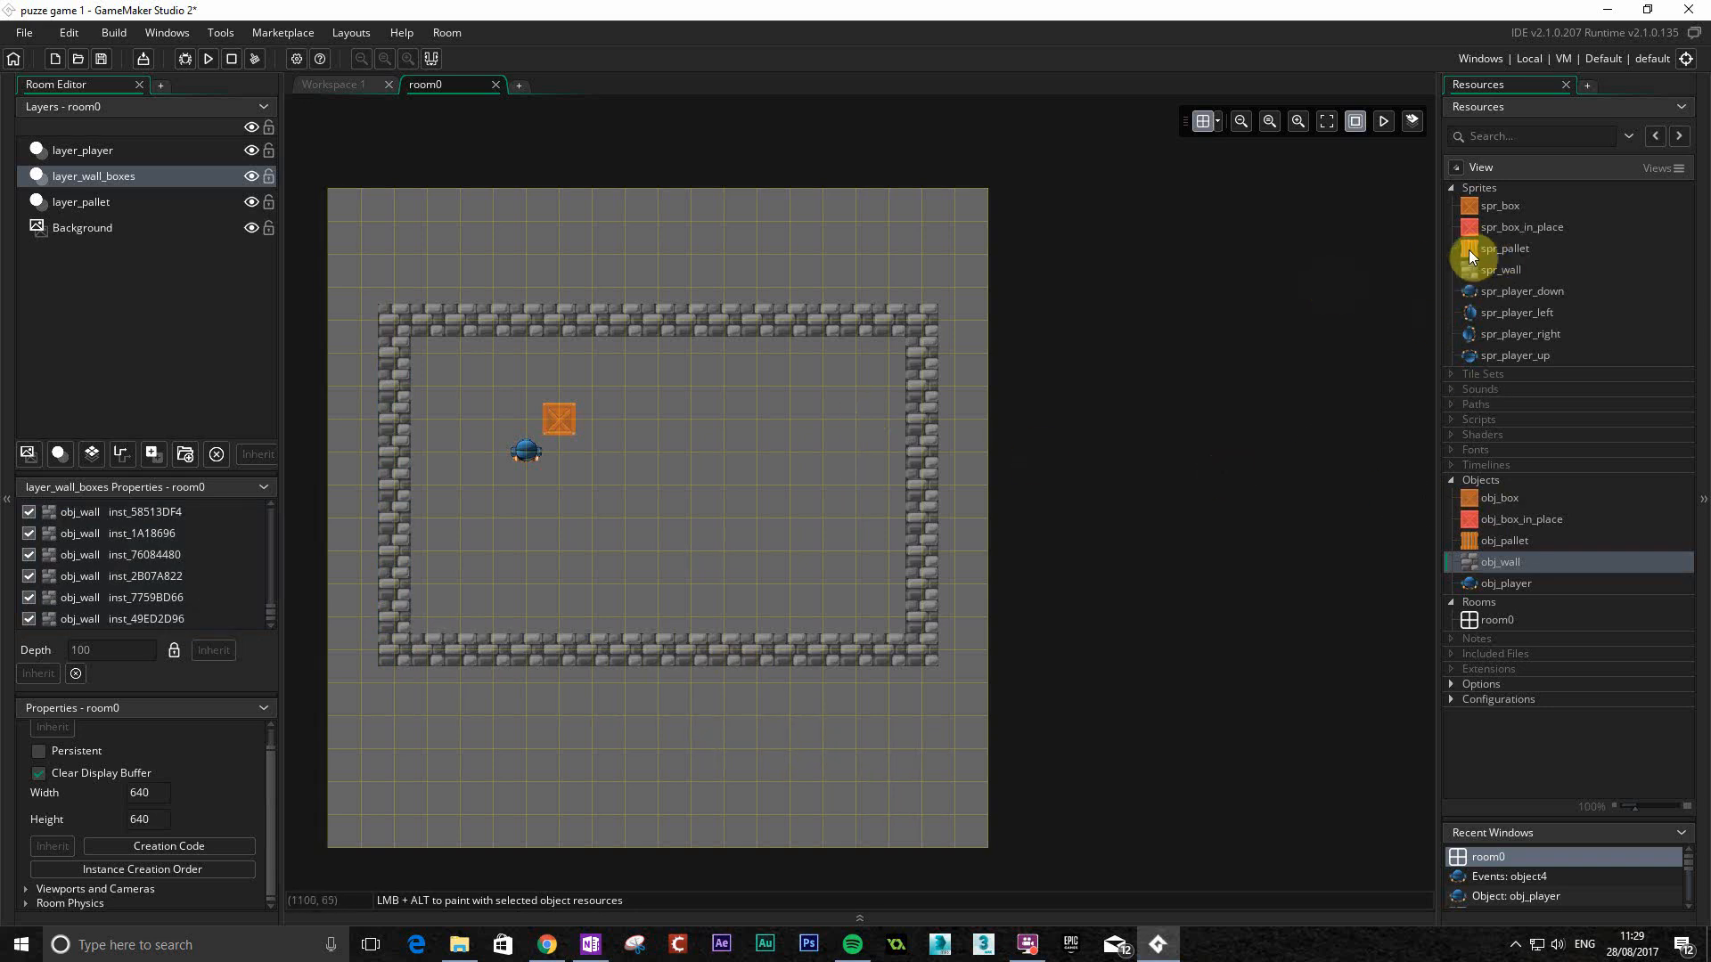
Place an obj_pallet instance inside the enclosure against the right wall, and move the box to (320, 288).
left_click_drag(1475, 538, 903, 450)
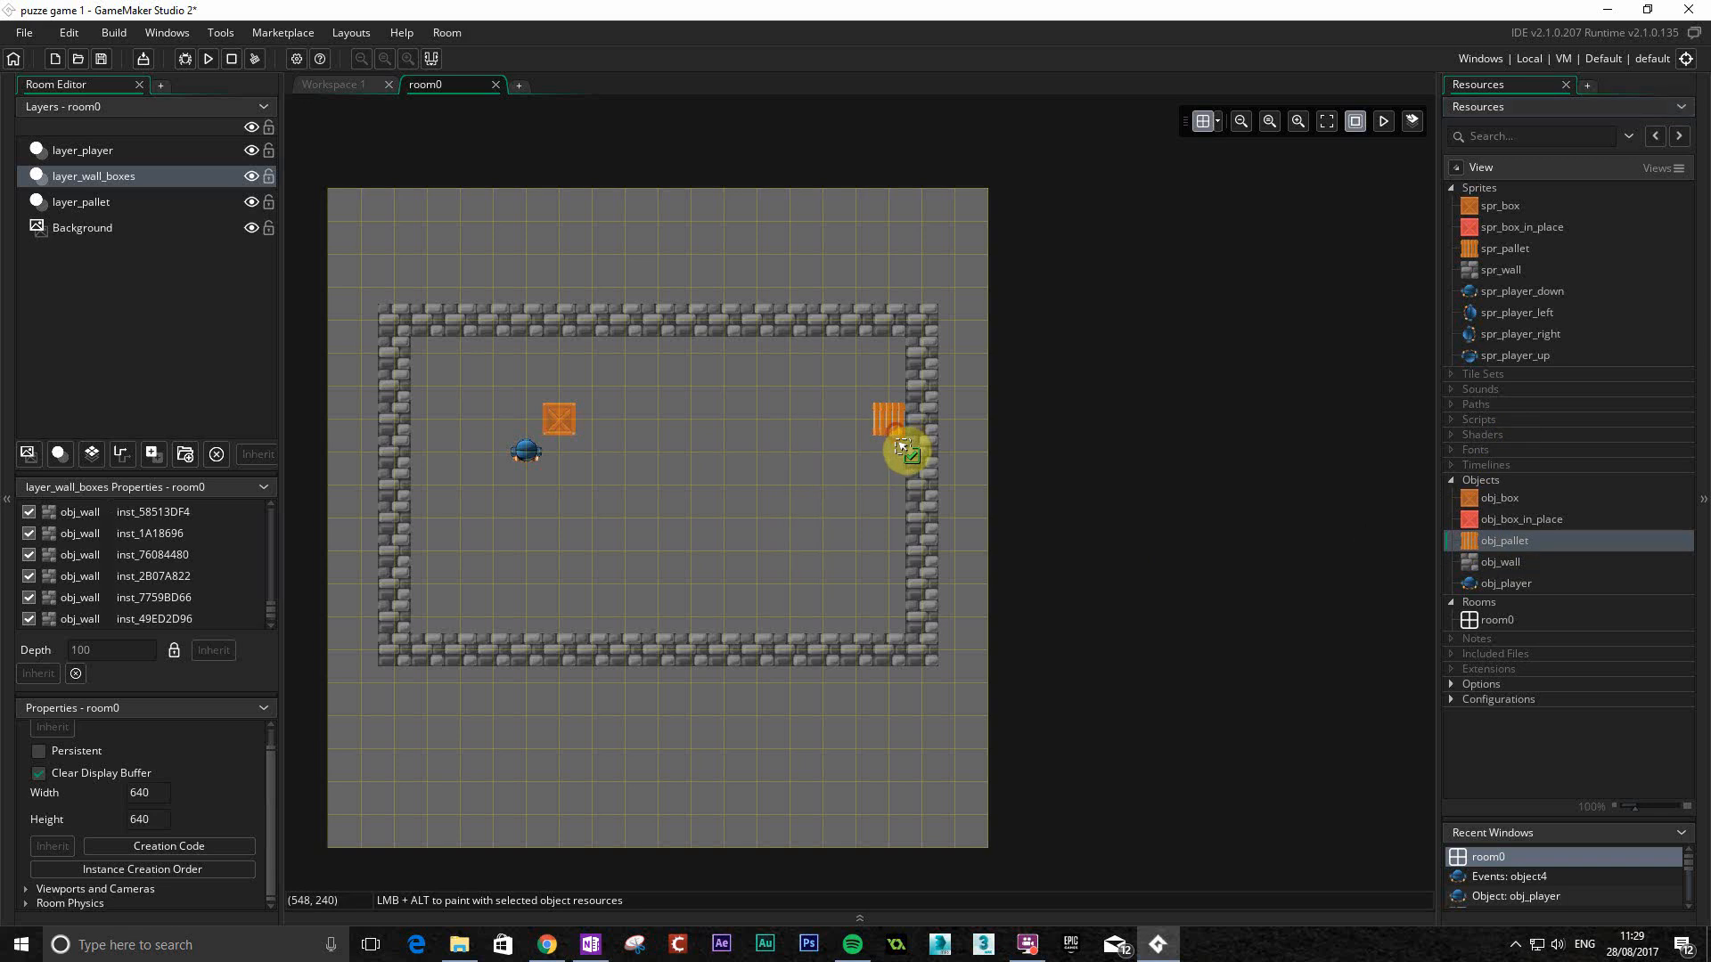
left_click_drag(556, 422, 664, 484)
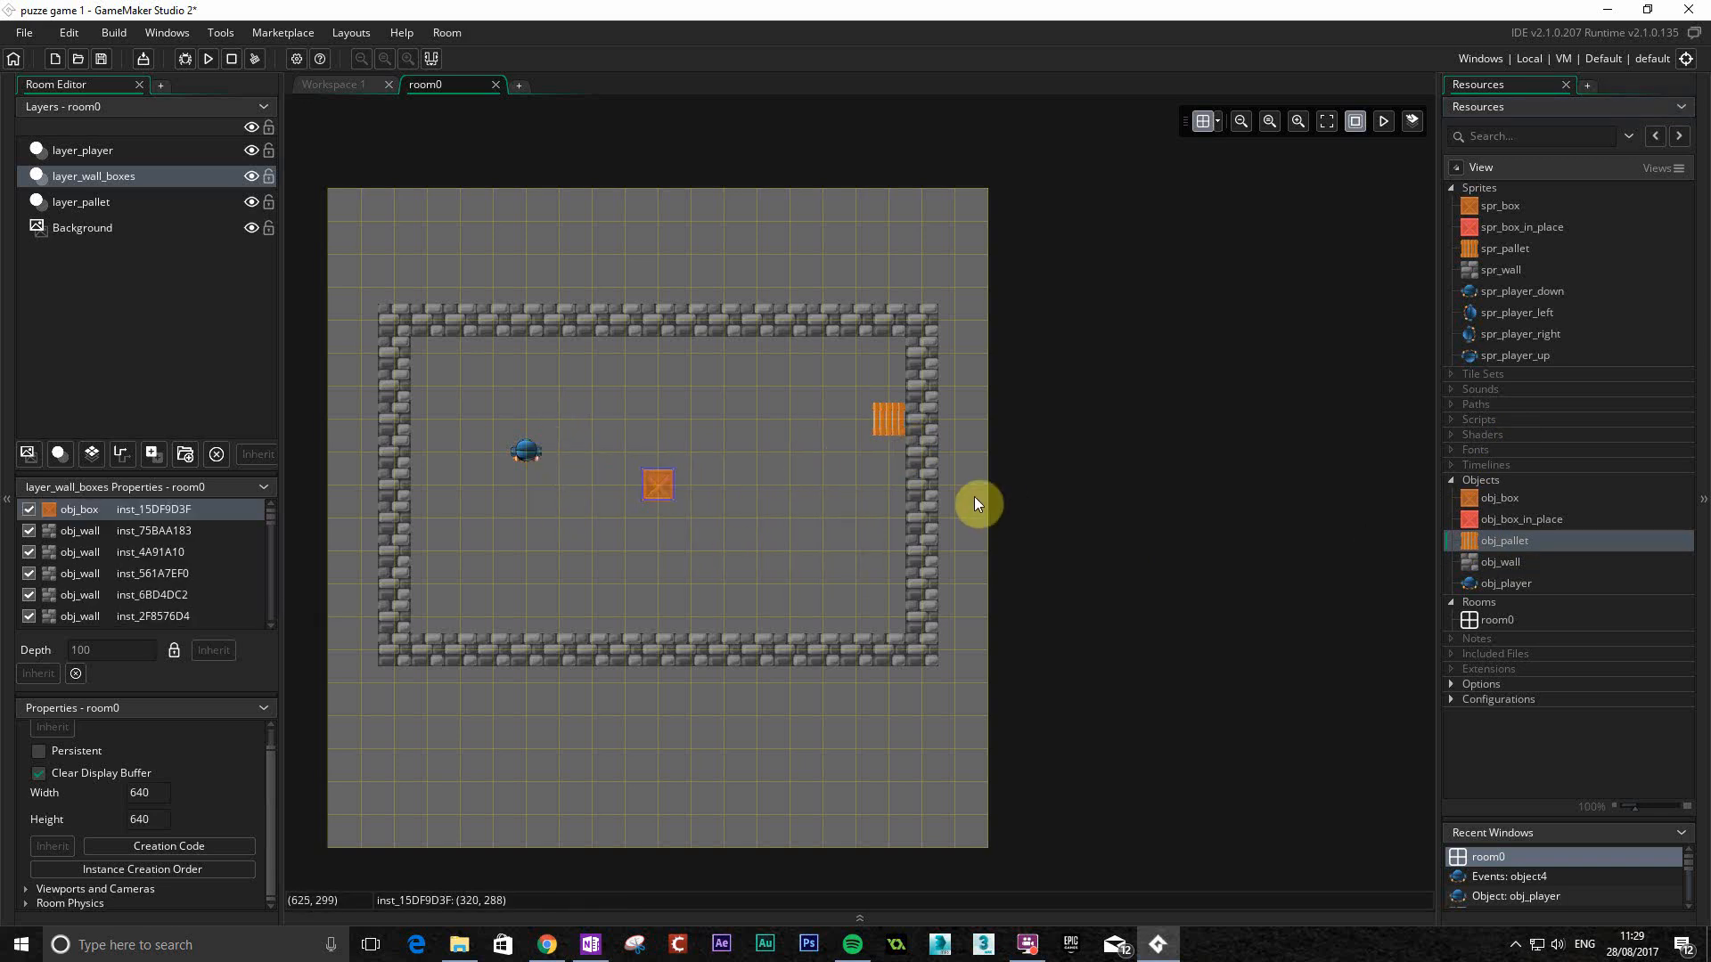
Add a second obj_box two grid cells above the first, and a second obj_pallet against the right wall four cells below the first.
left_click(1479, 496)
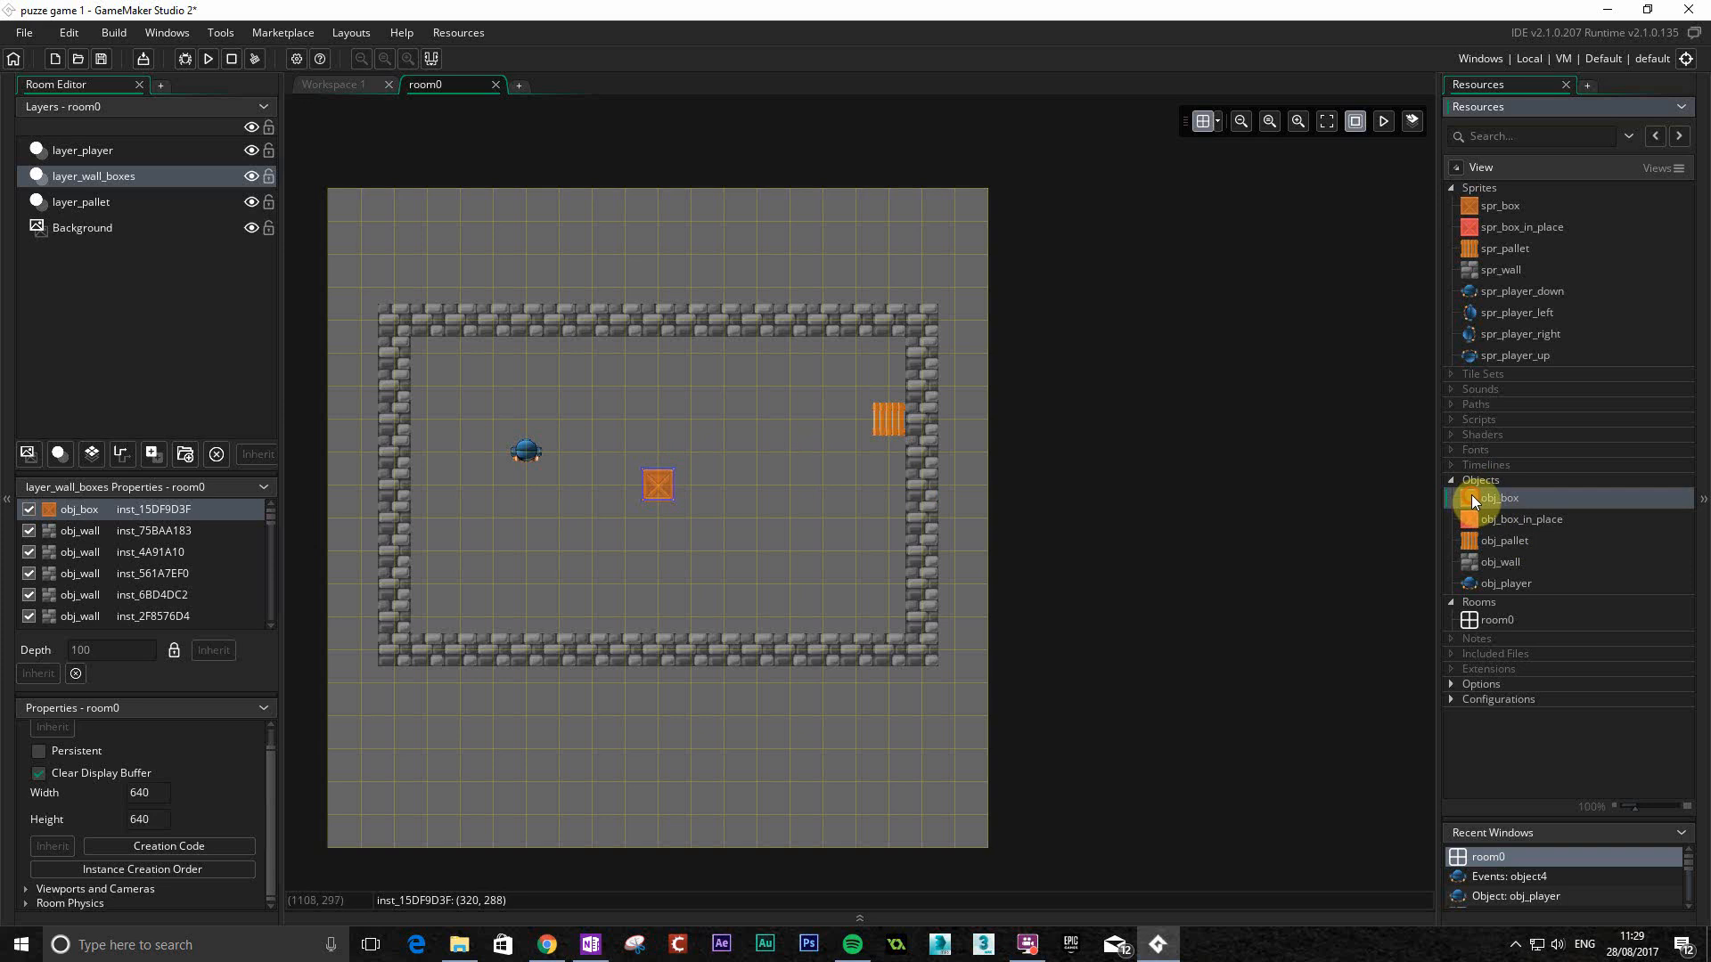
left_click_drag(1472, 494, 660, 421)
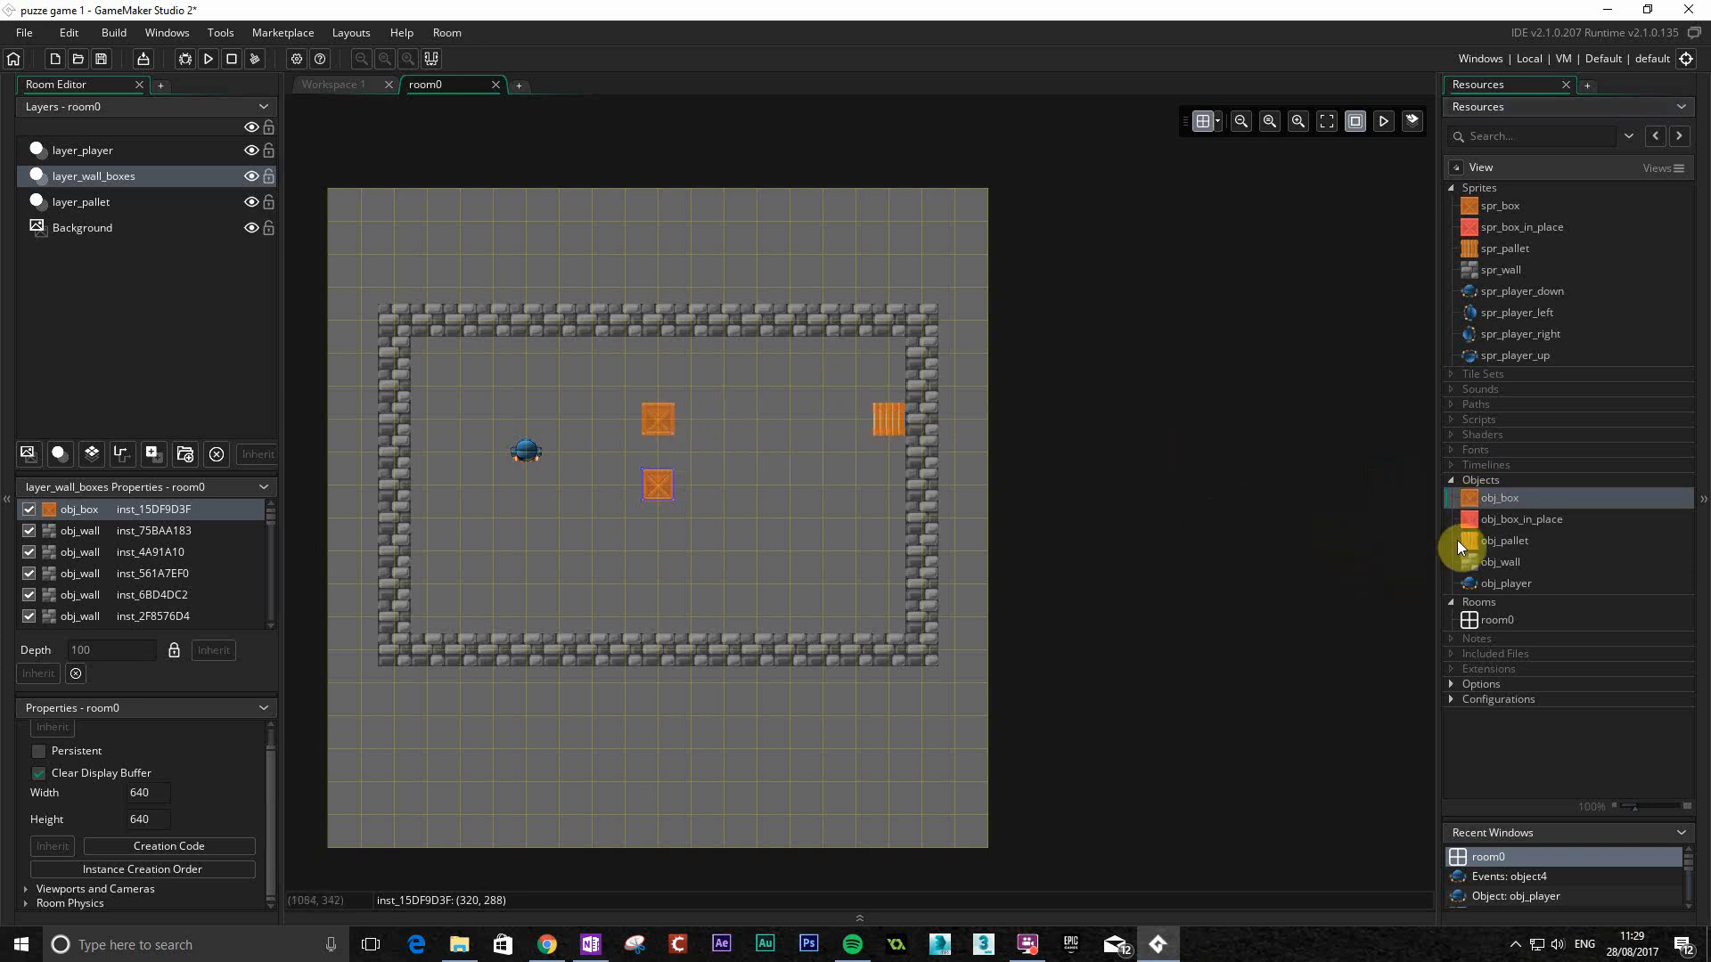
left_click(1484, 542)
left_click_drag(1483, 548, 907, 561)
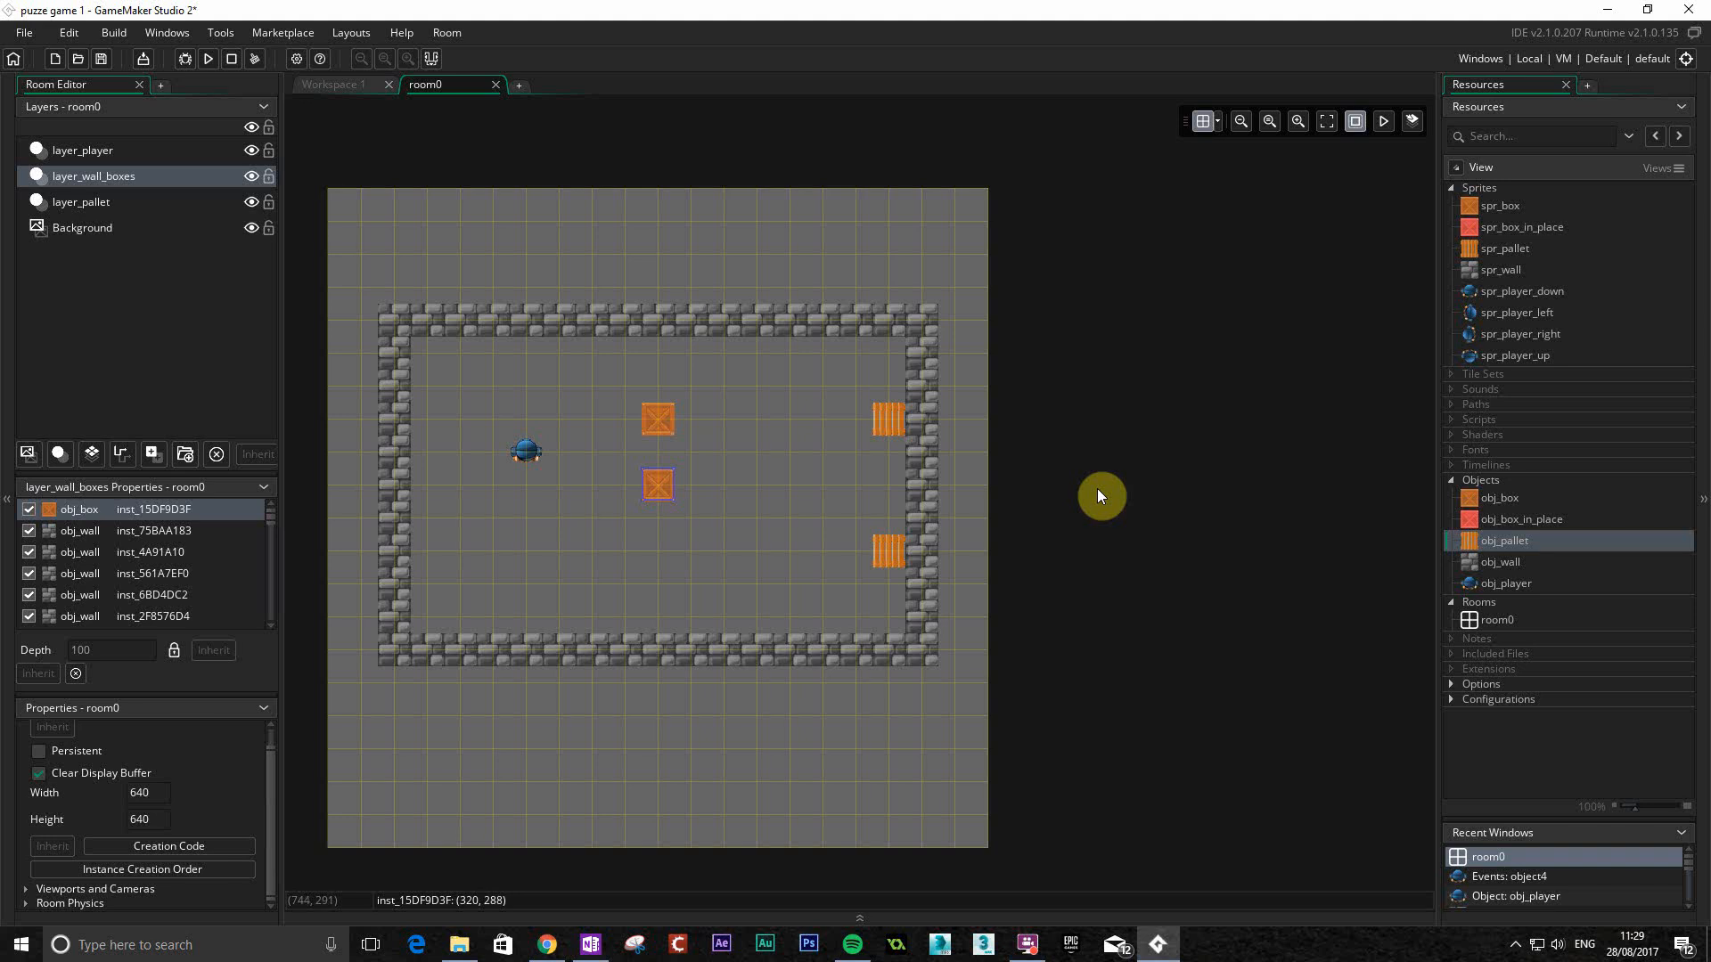
left_click(1126, 470)
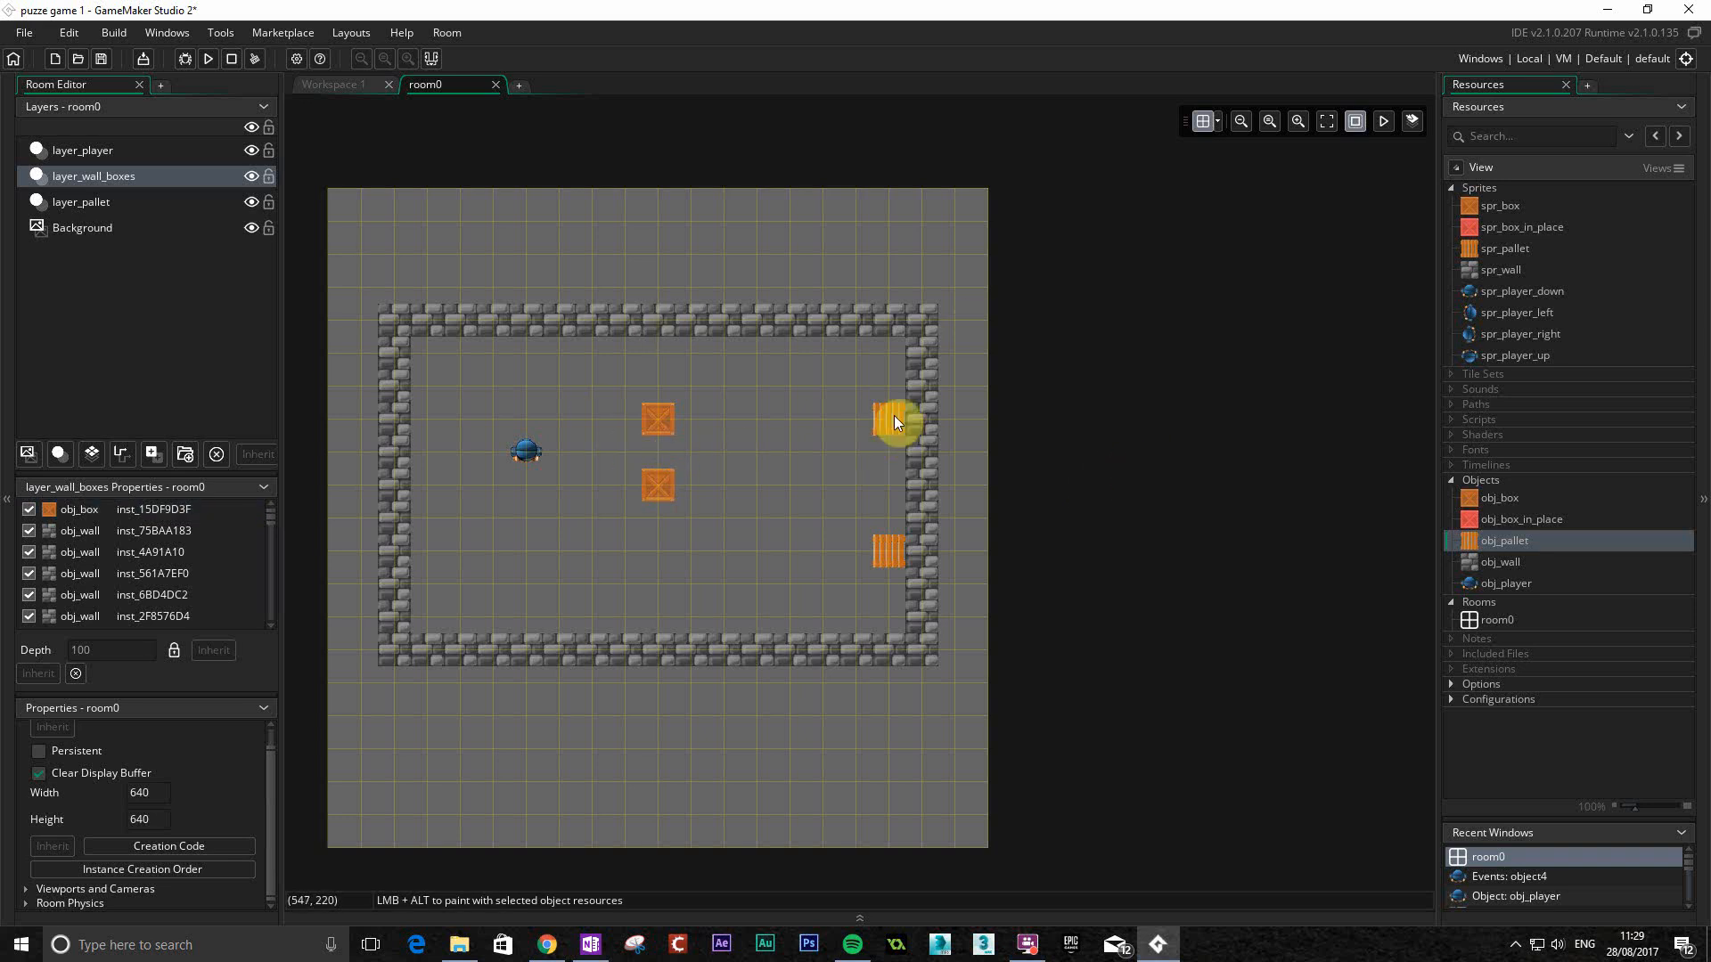
Run the game to check the room layout with both boxes and pallets, and close the game window.
left_click(207, 58)
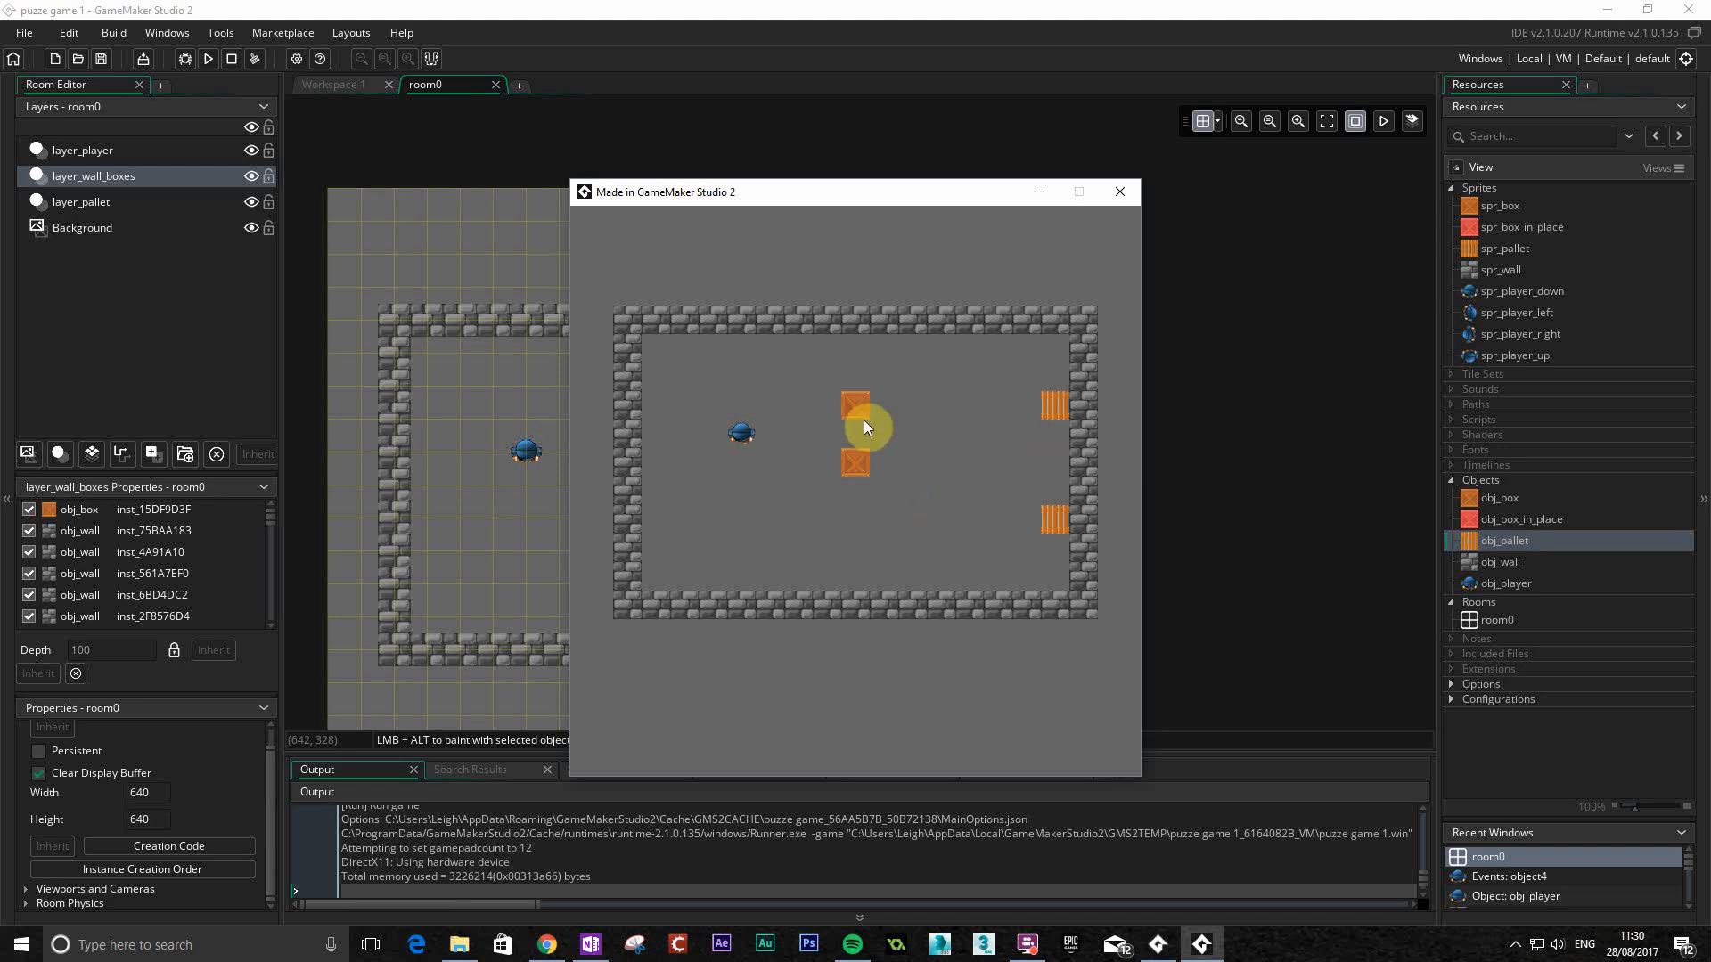
left_click(1124, 194)
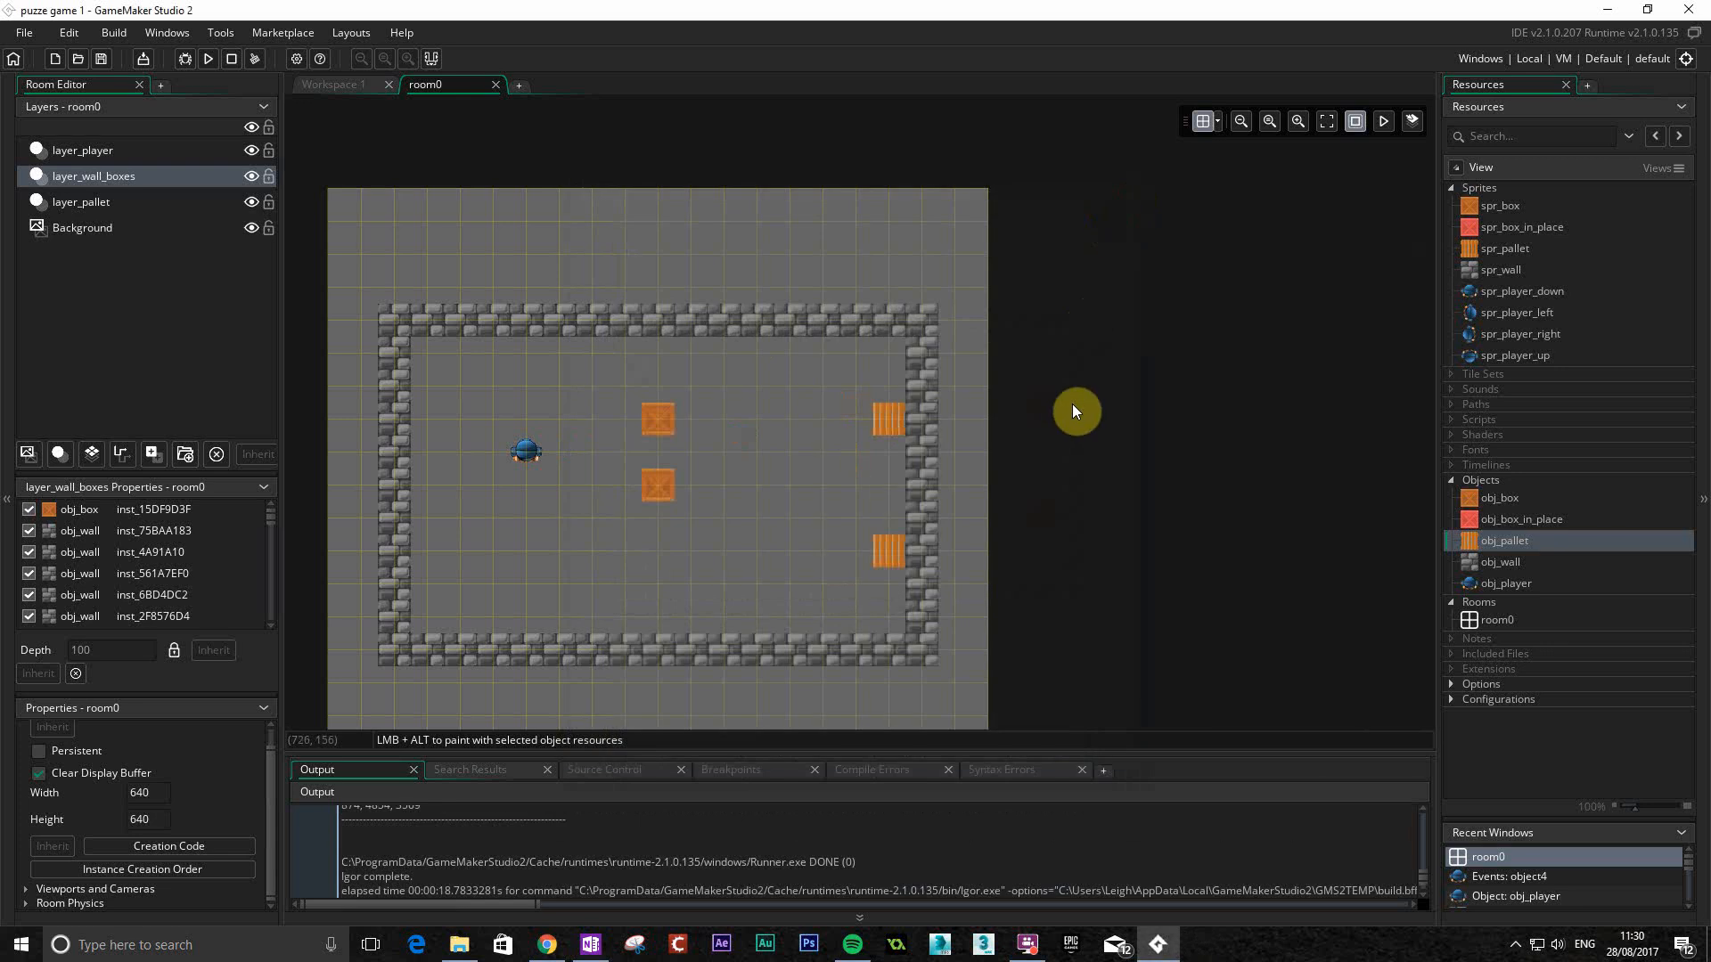